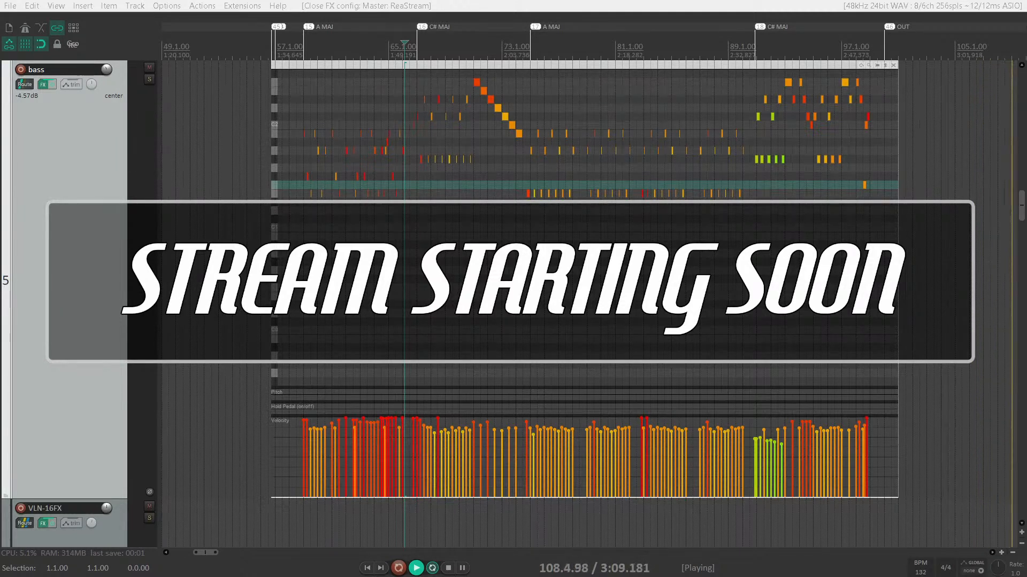
Restart playback from near the start of the bass MIDI item.
click(295, 231)
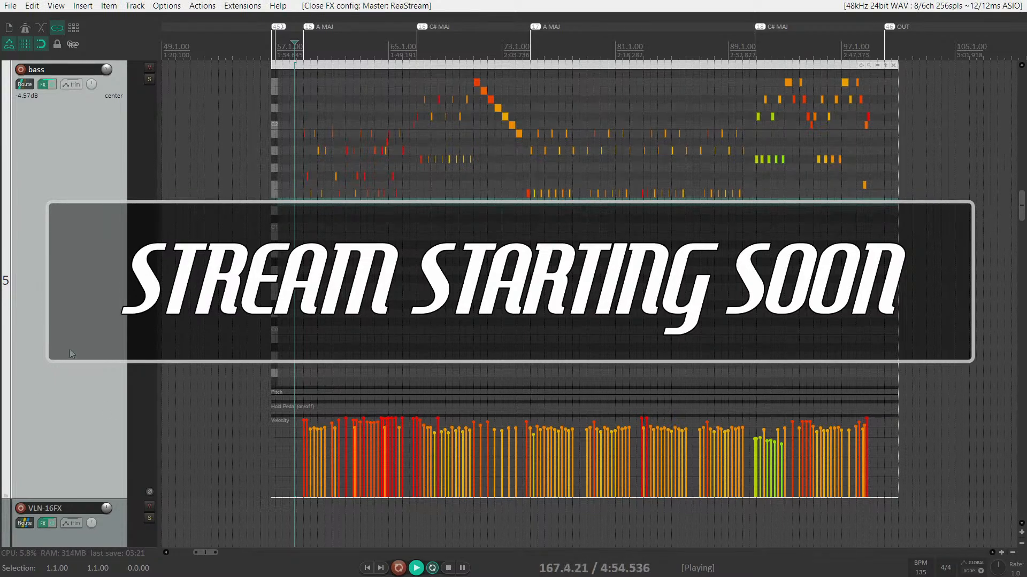
scroll(72, 354, down, 3)
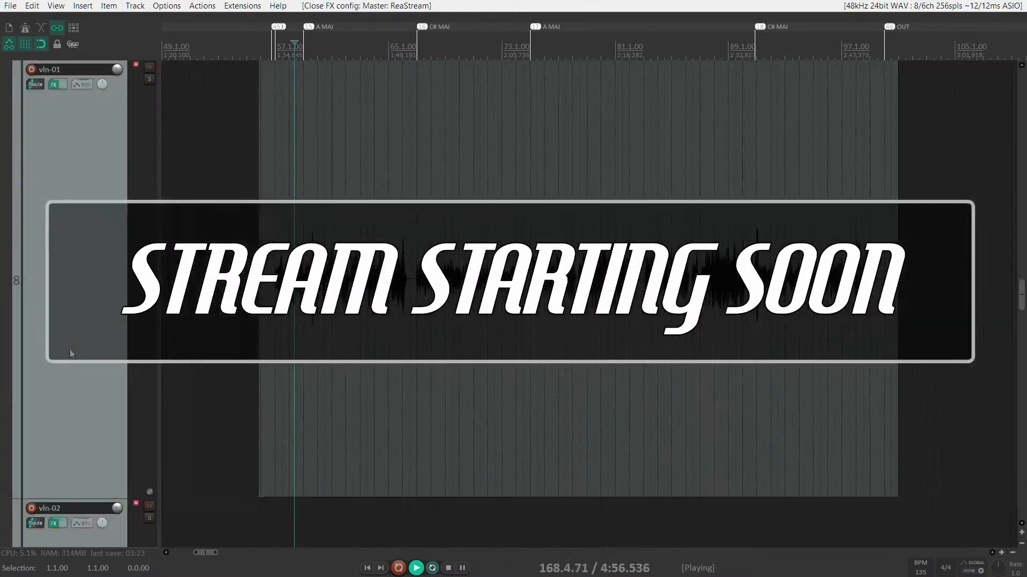
scroll(72, 354, down, 3)
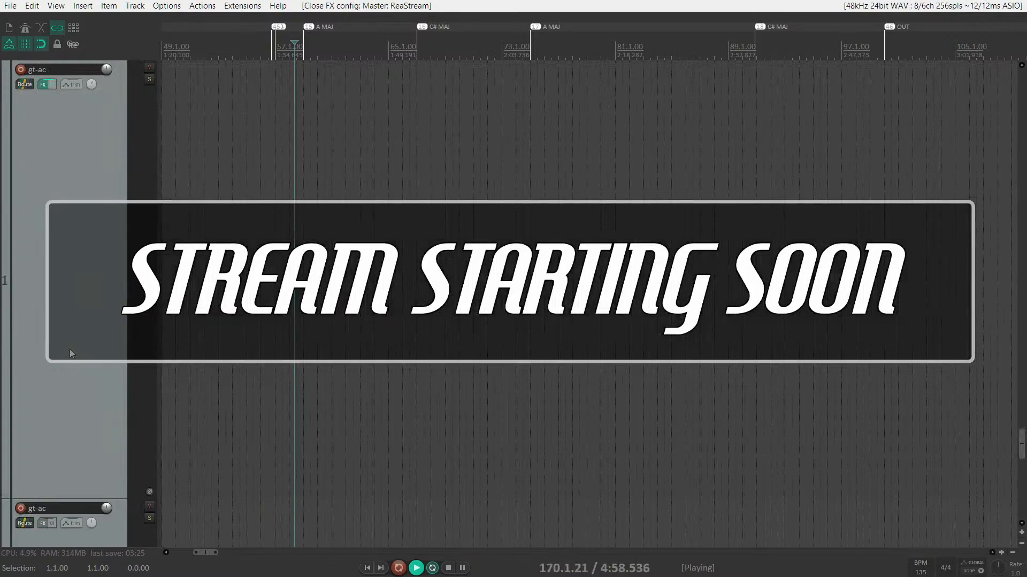
scroll(73, 354, up, 3)
scroll(70, 348, down, 3)
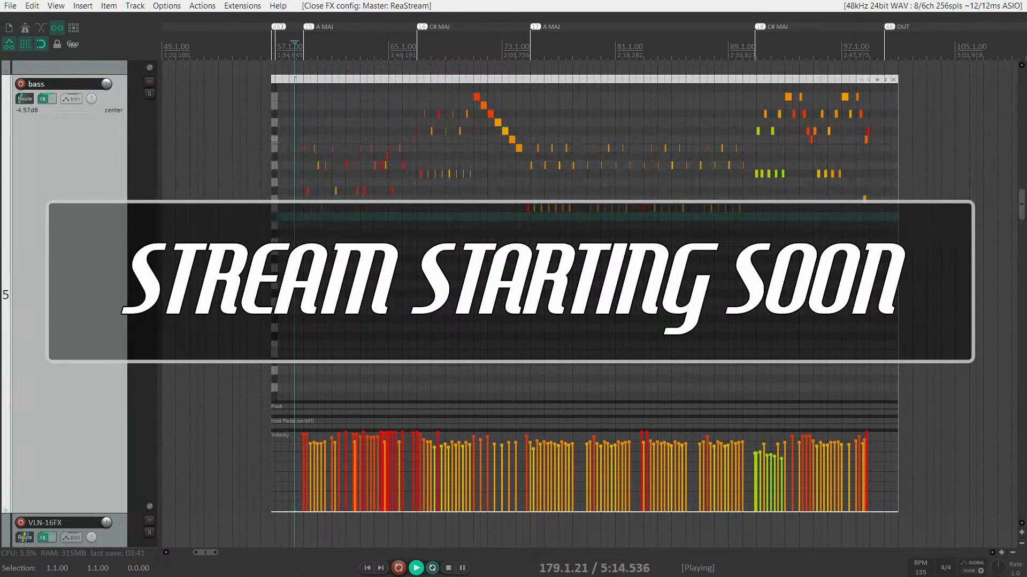
key(space)
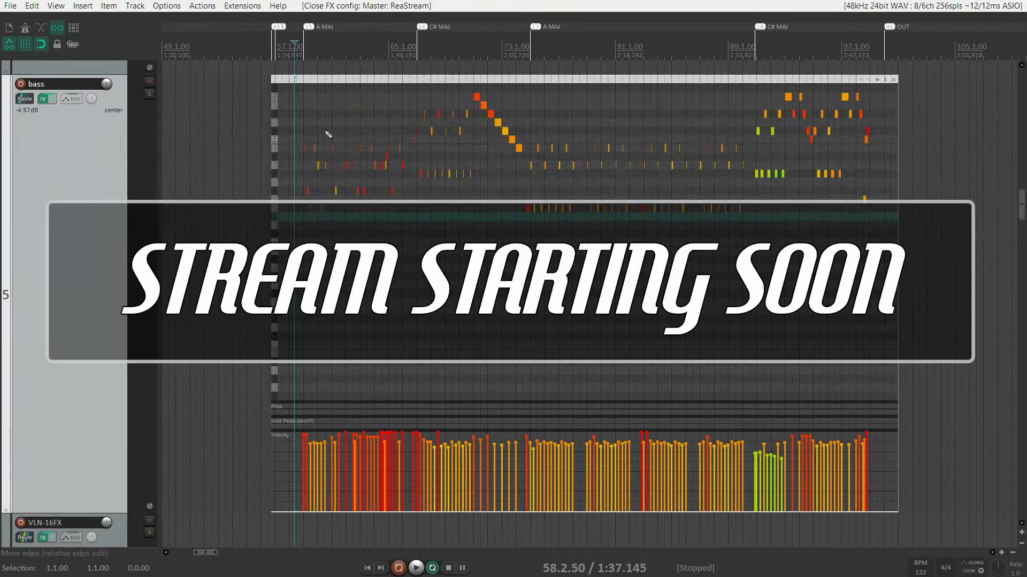
click(319, 81)
key(space)
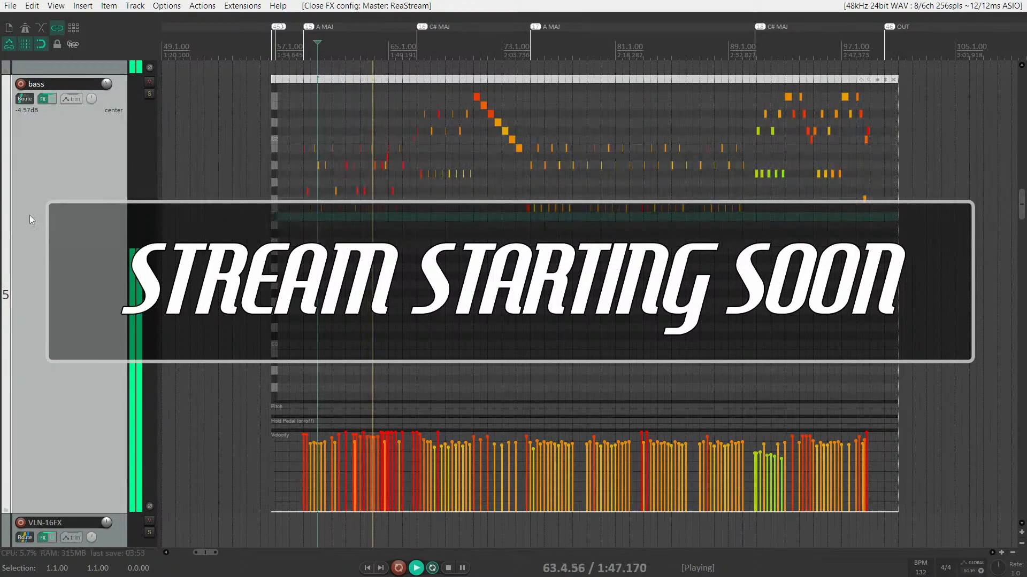
Select the VLN-16FX track, then reselect the bass track.
scroll(41, 218, down, 4)
scroll(75, 166, up, 3)
scroll(76, 165, down, 3)
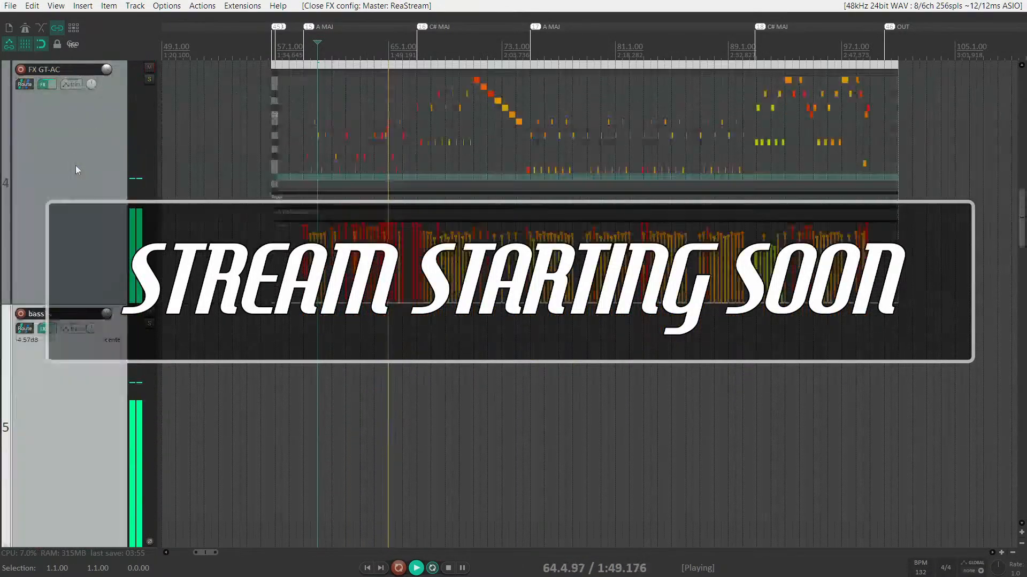
scroll(75, 164, down, 2)
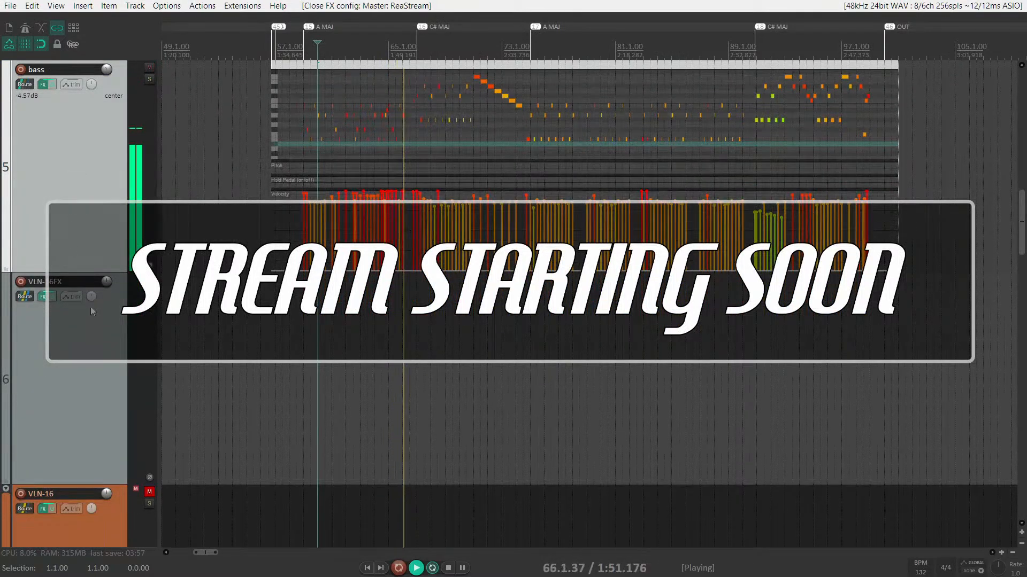
scroll(396, 154, up, 5)
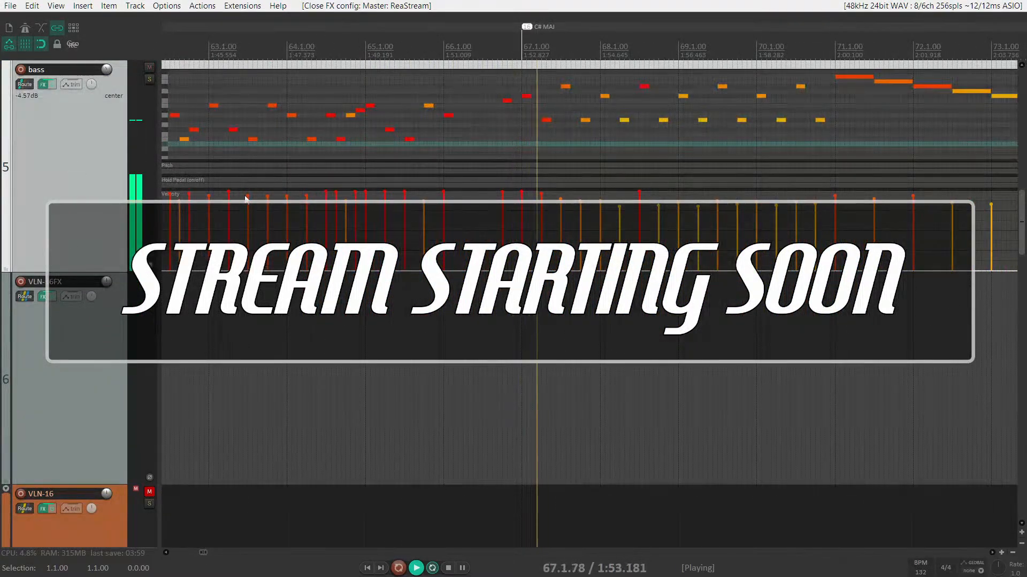
click(79, 394)
scroll(80, 394, down, 1)
scroll(82, 393, up, 1)
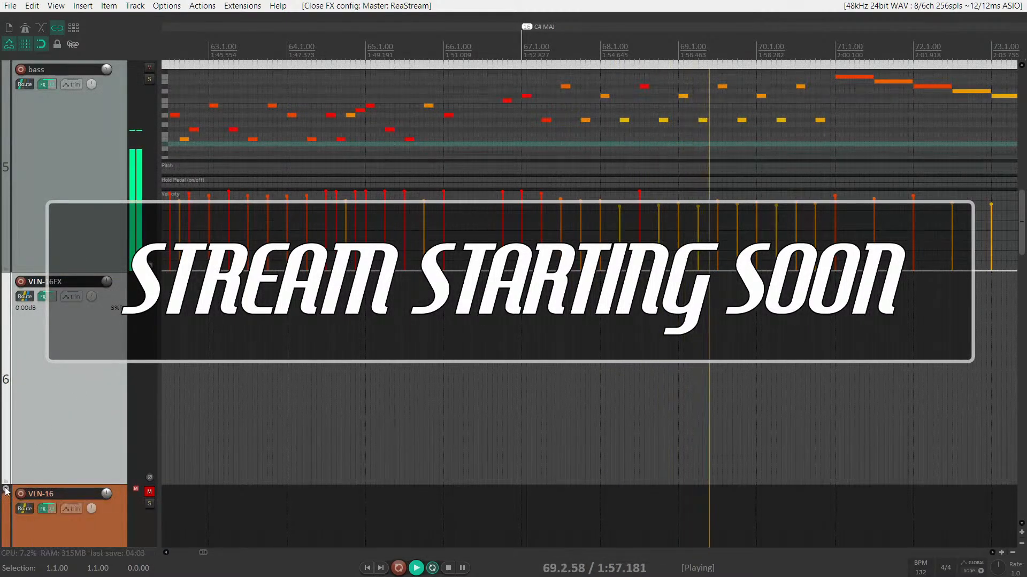
click(72, 175)
scroll(64, 220, down, 8)
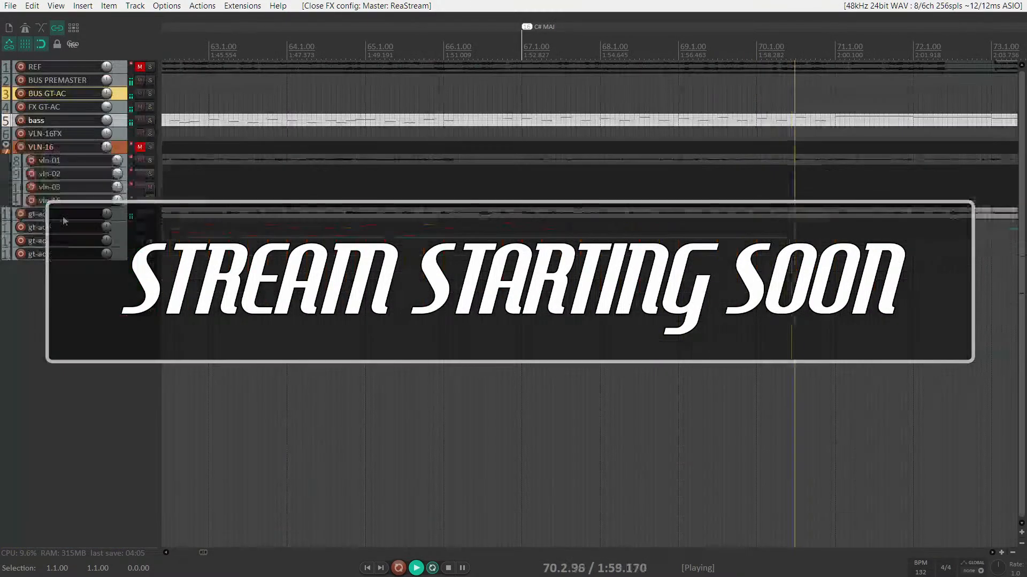
Expand the bass track so its MIDI notes are readable, zooming the arrange view horizontally.
double_click(121, 124)
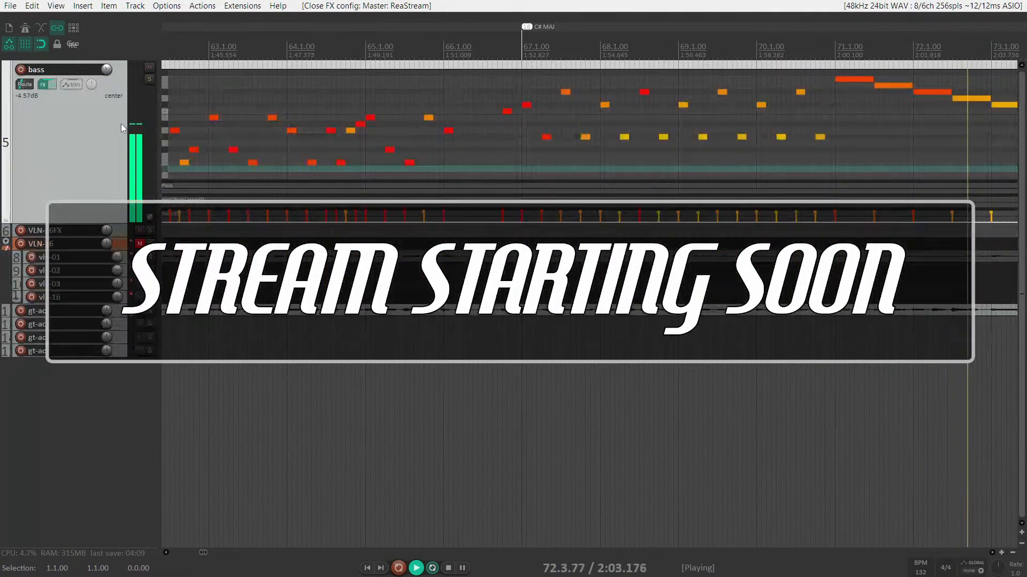
scroll(111, 191, up, 1)
scroll(409, 156, down, 6)
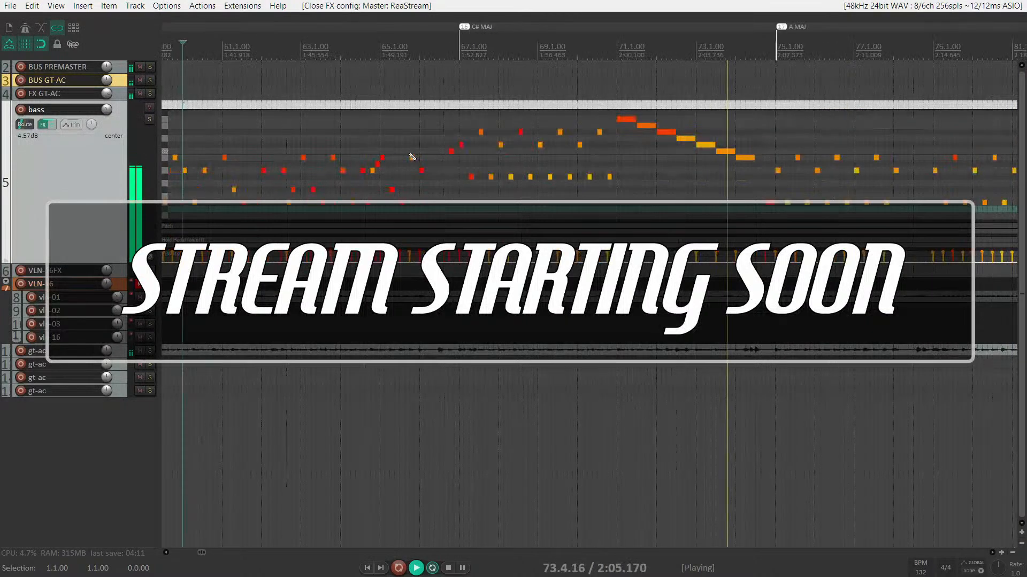
scroll(411, 155, right, 2)
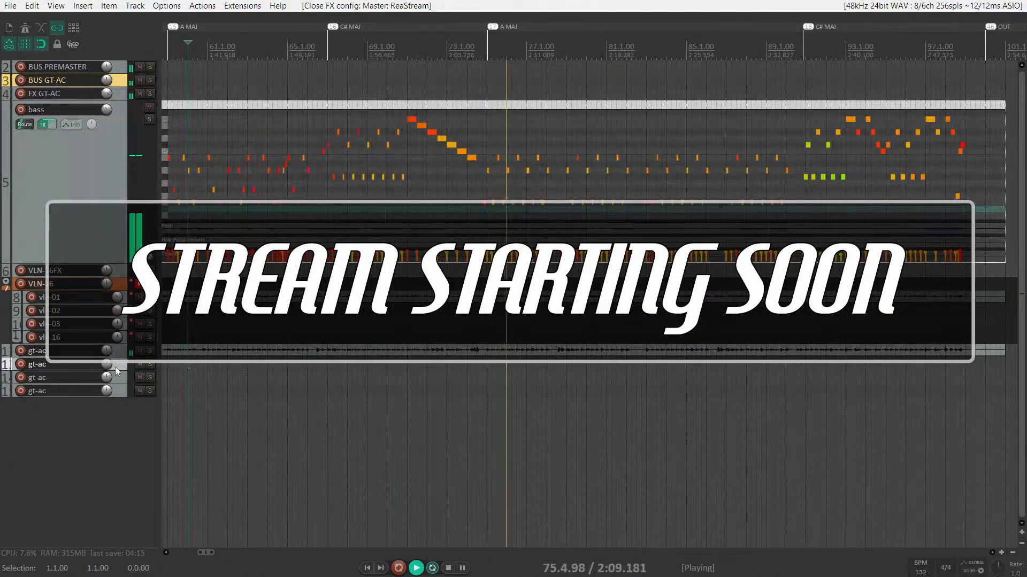
Rename track 13 from gt-ac to 'gt-jz' and record-arm it on input Mic 1.
double_click(72, 365)
text(gt-)
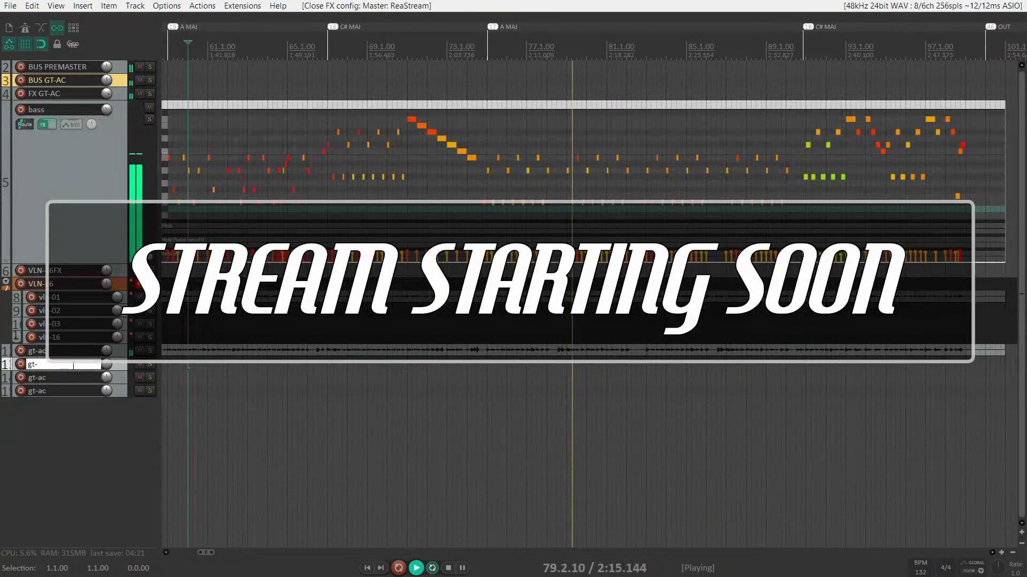
text(jz)
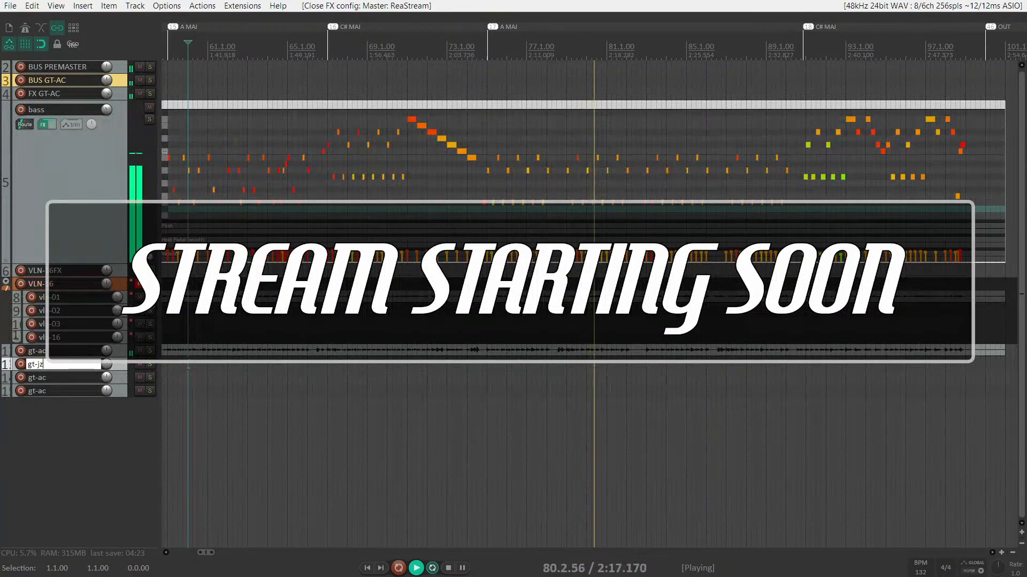
key(Return)
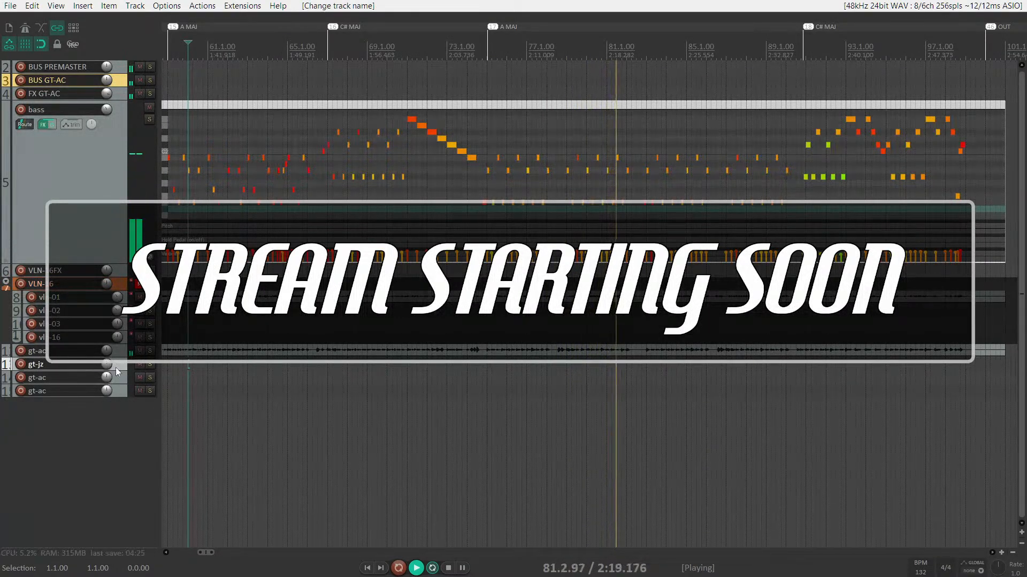
click(10, 365)
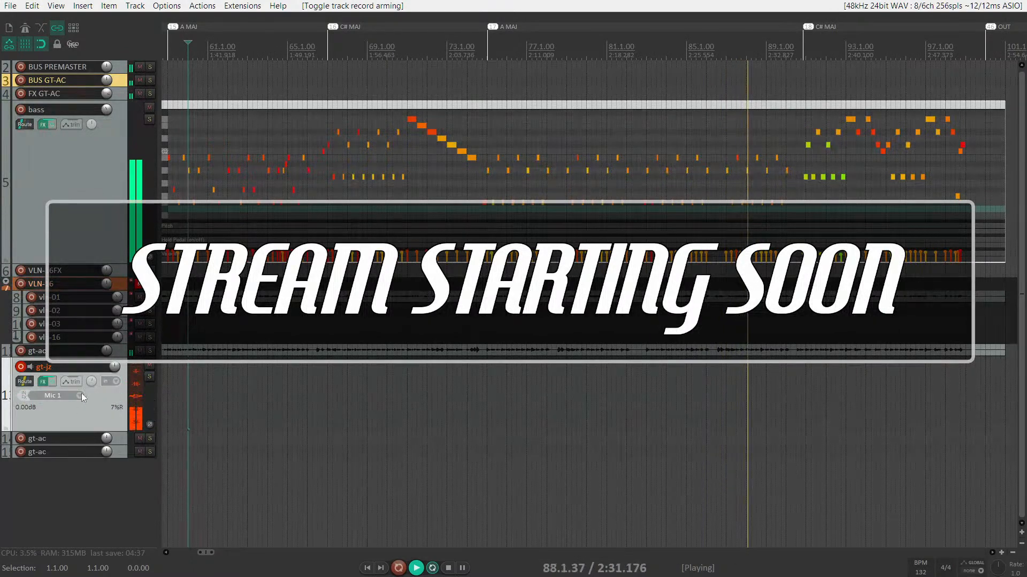
Switch gt-jz's input to Input: Mono > Mic 2, disarm it, and zoom out.
click(81, 394)
mouse_move(129, 401)
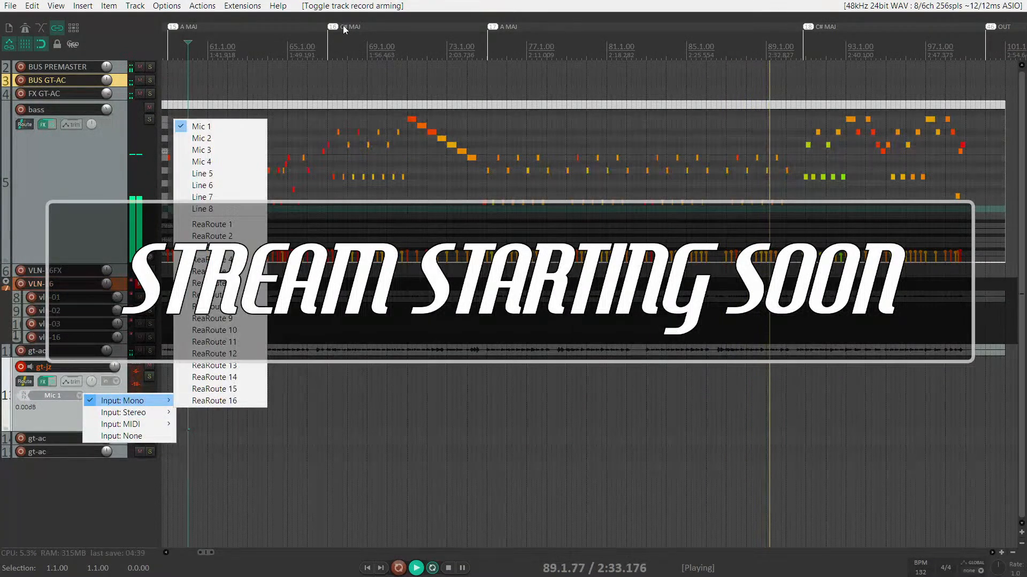
click(236, 138)
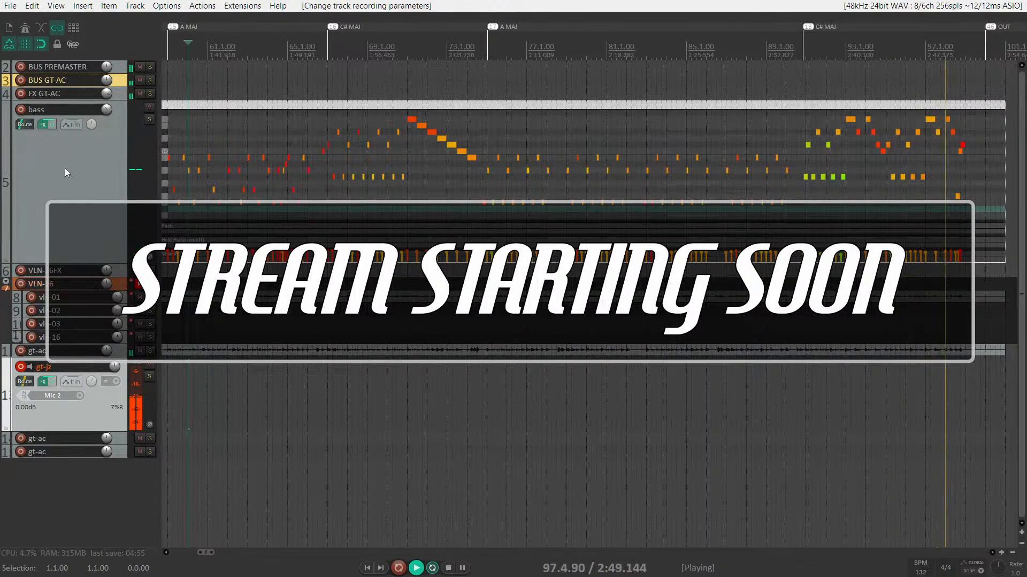
click(21, 367)
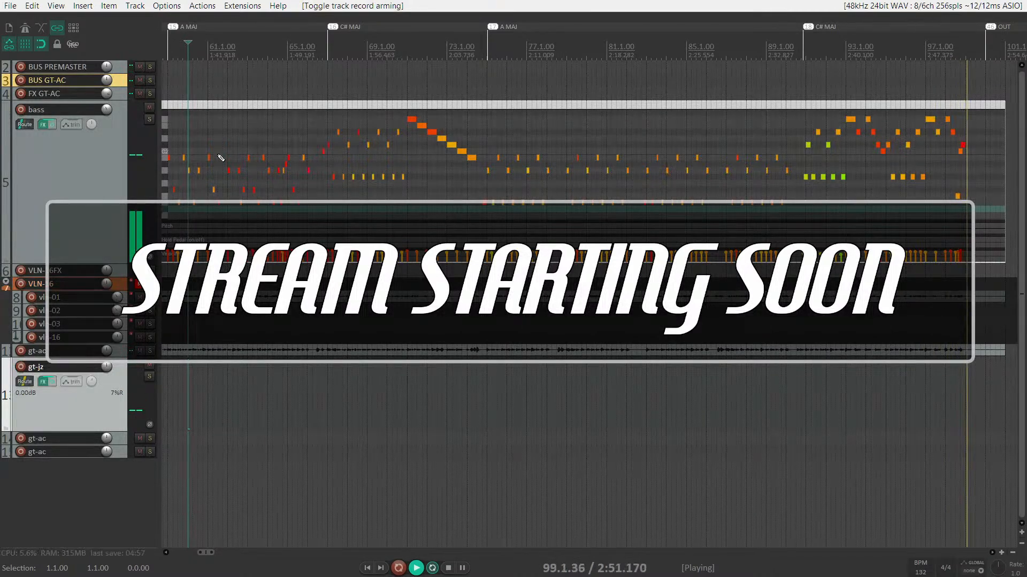
key(minus)
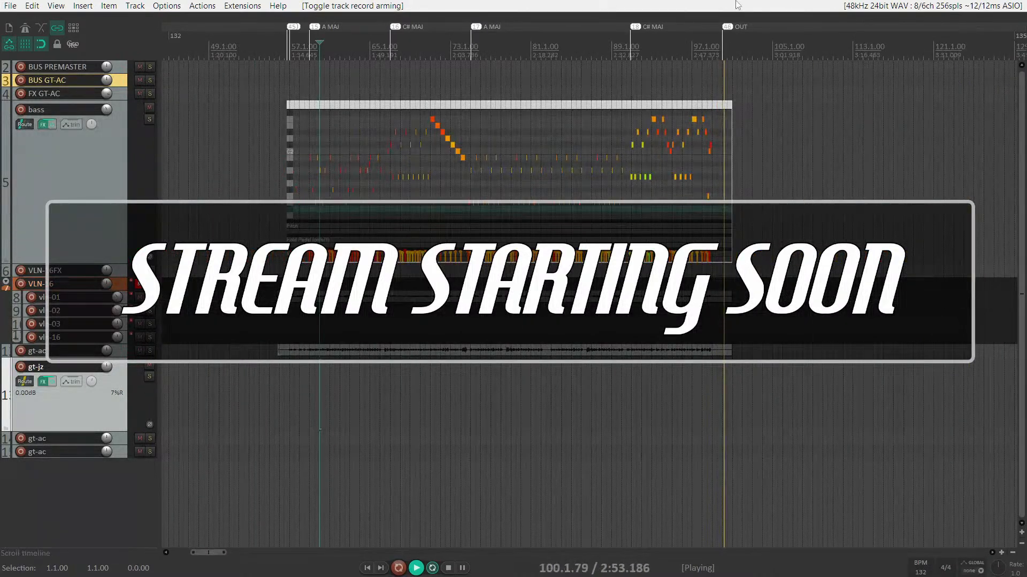
Stop playback so the play cursor returns to bar 60.1.00.
key(space)
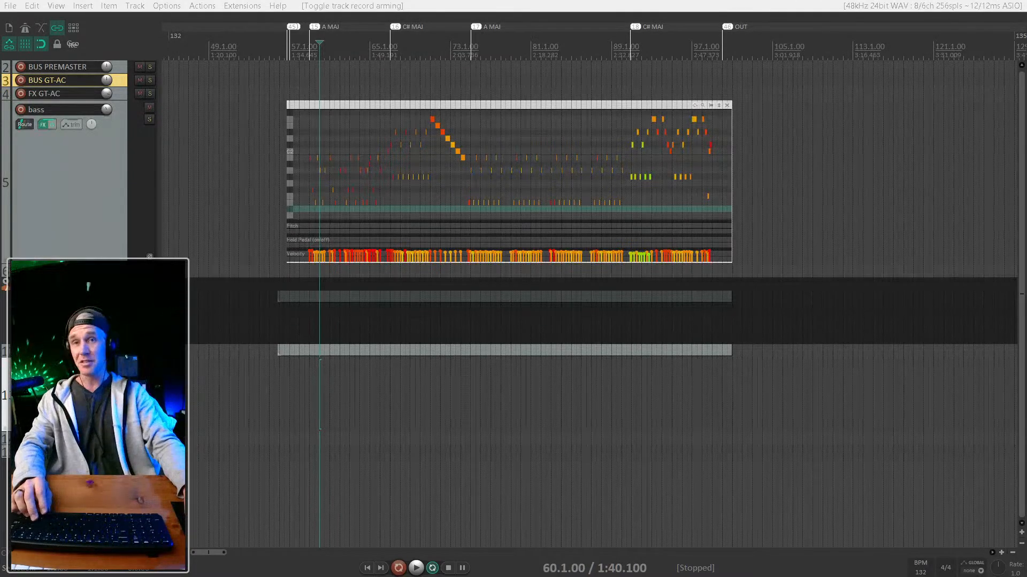
Make the bass track taller and zoom the timeline around bars 58–64.
click(363, 171)
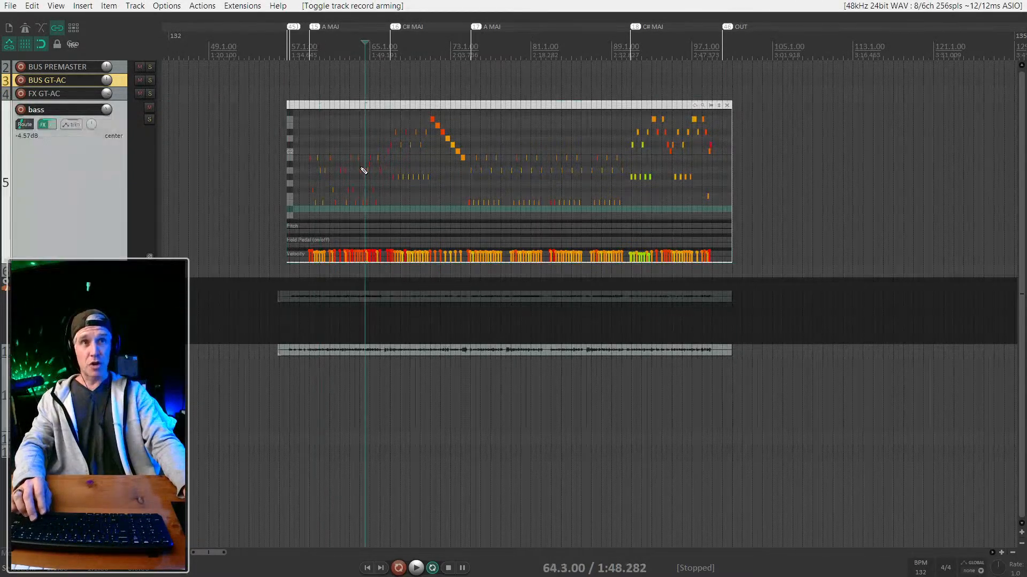
scroll(364, 184, up, 3)
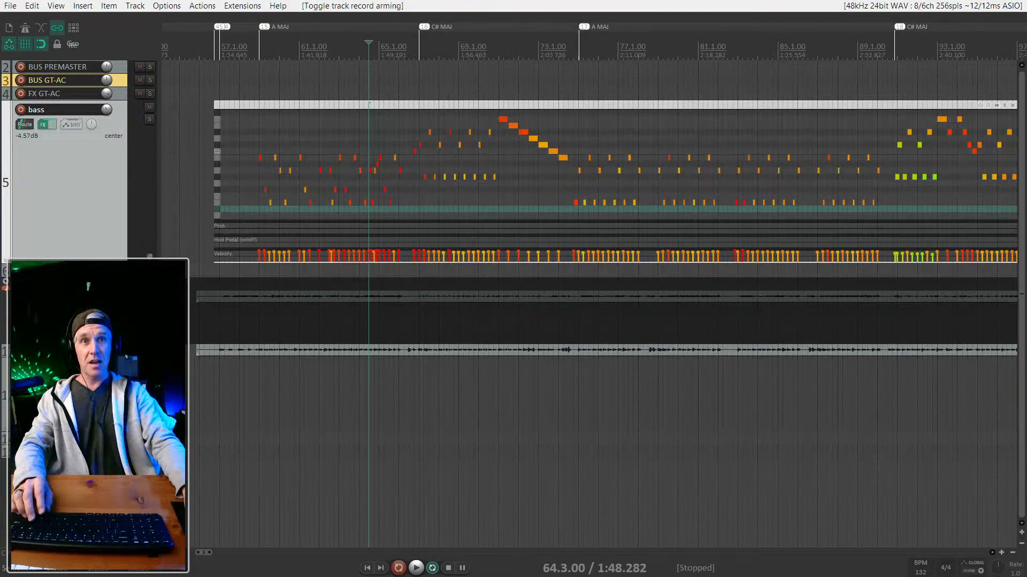
drag(118, 262, 118, 349)
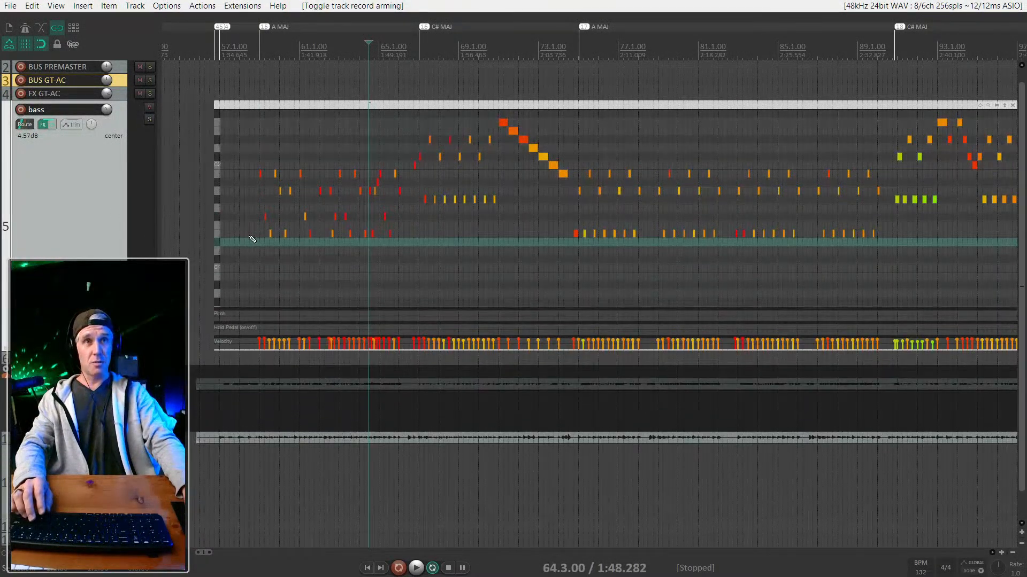
scroll(250, 237, down, 2)
click(250, 105)
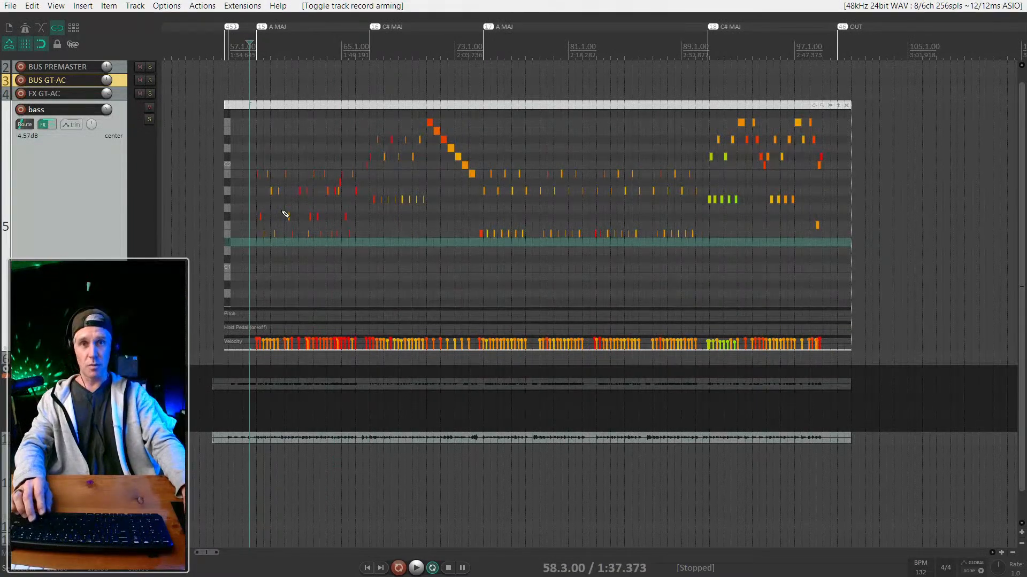
scroll(298, 133, right, 4)
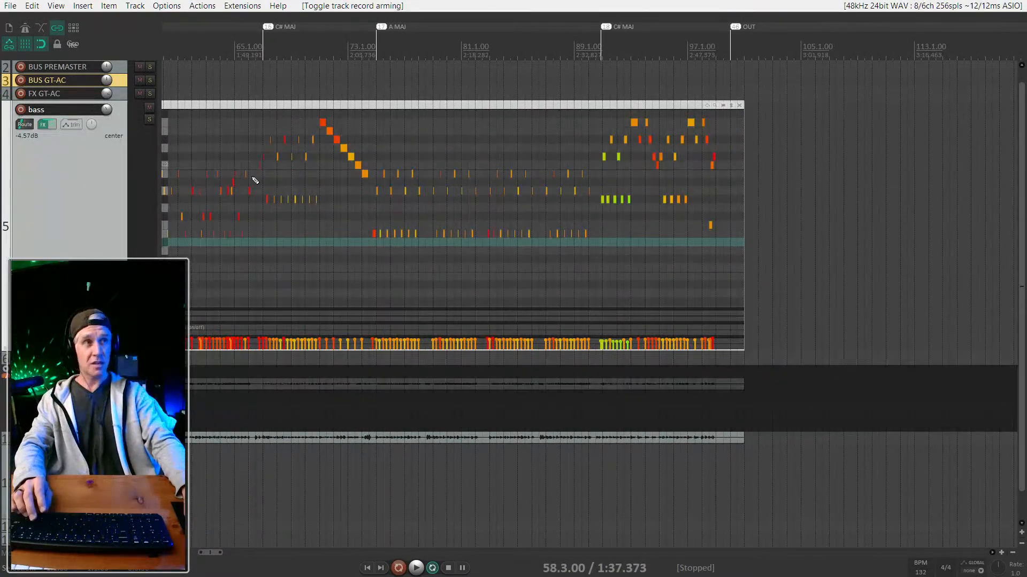
scroll(329, 167, down, 2)
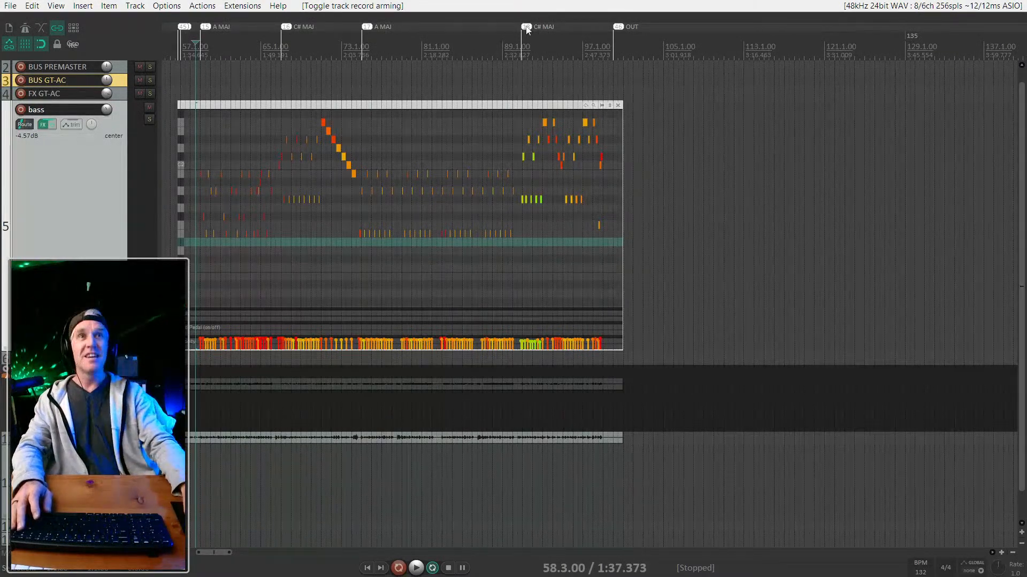
scroll(189, 184, up, 3)
scroll(232, 195, left, 3)
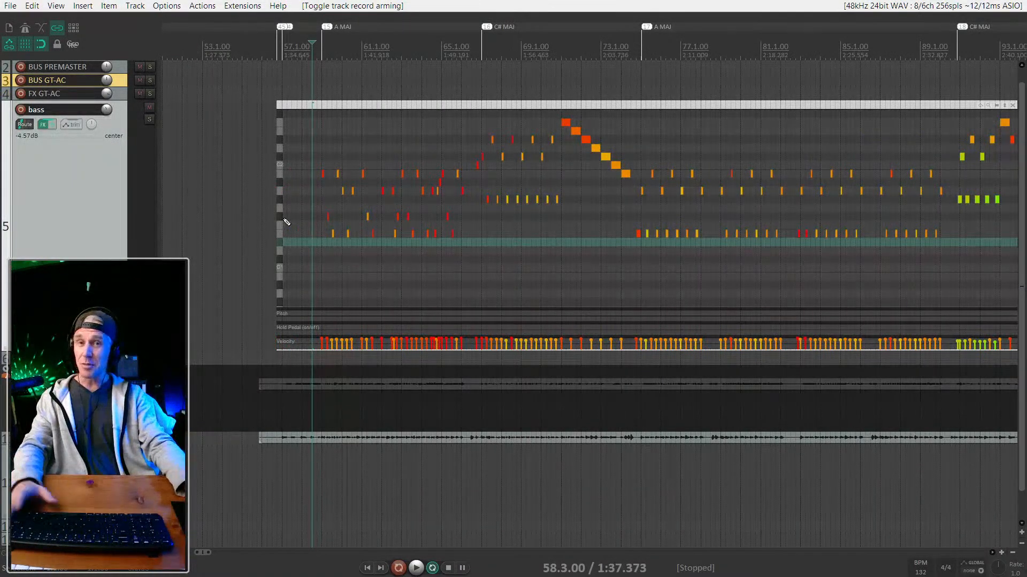
scroll(355, 194, down, 3)
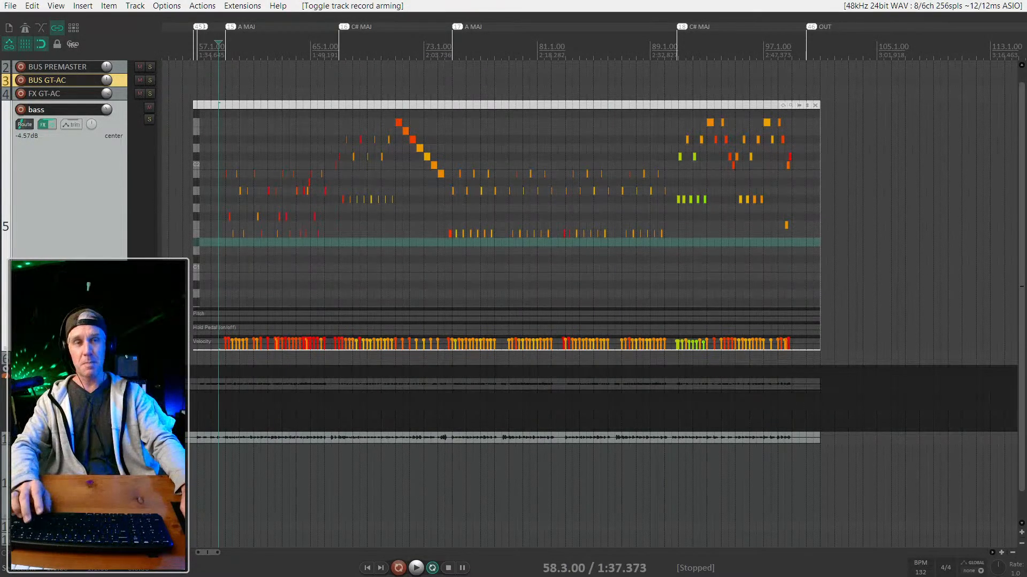
scroll(288, 258, up, 2)
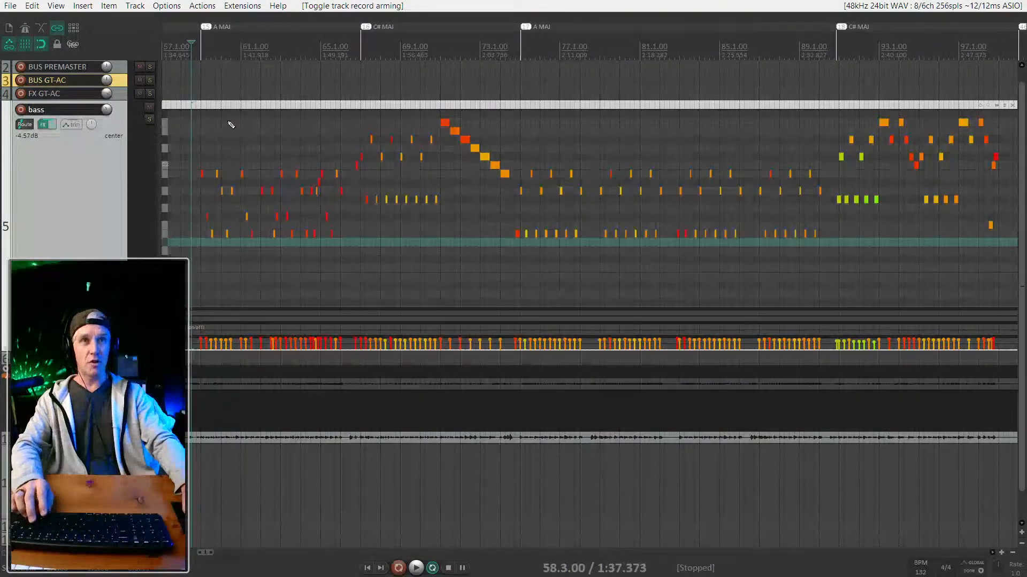
scroll(231, 195, down, 2)
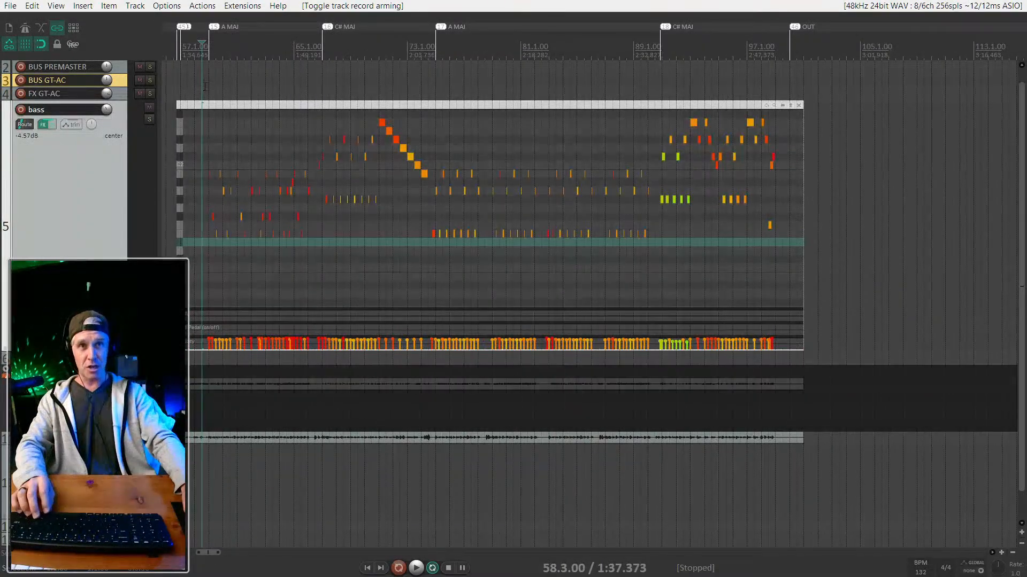
Deselect the bass MIDI item and place the edit cursor at bar 59, beat 2.
click(204, 89)
scroll(234, 229, up, 2)
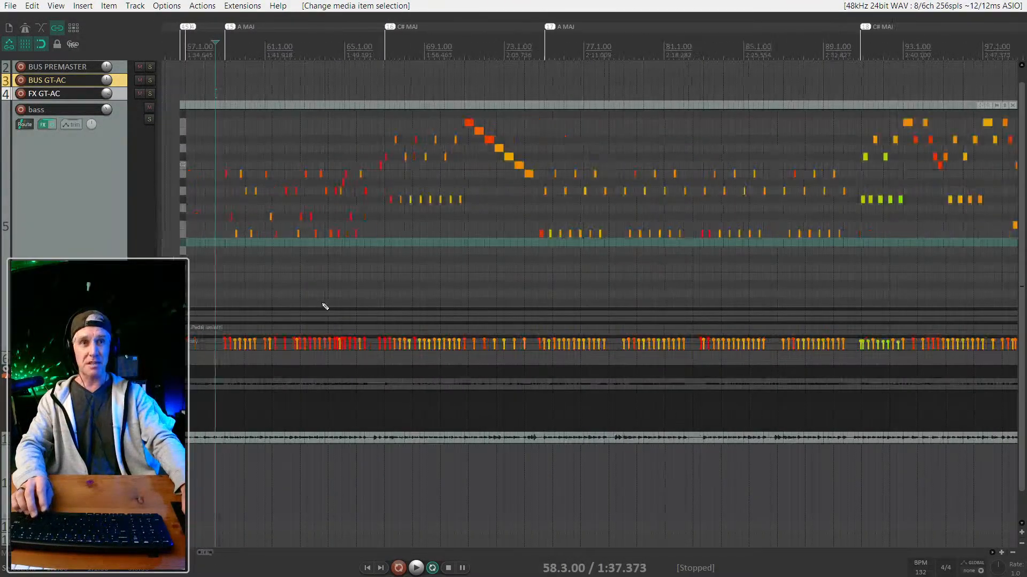
click(235, 440)
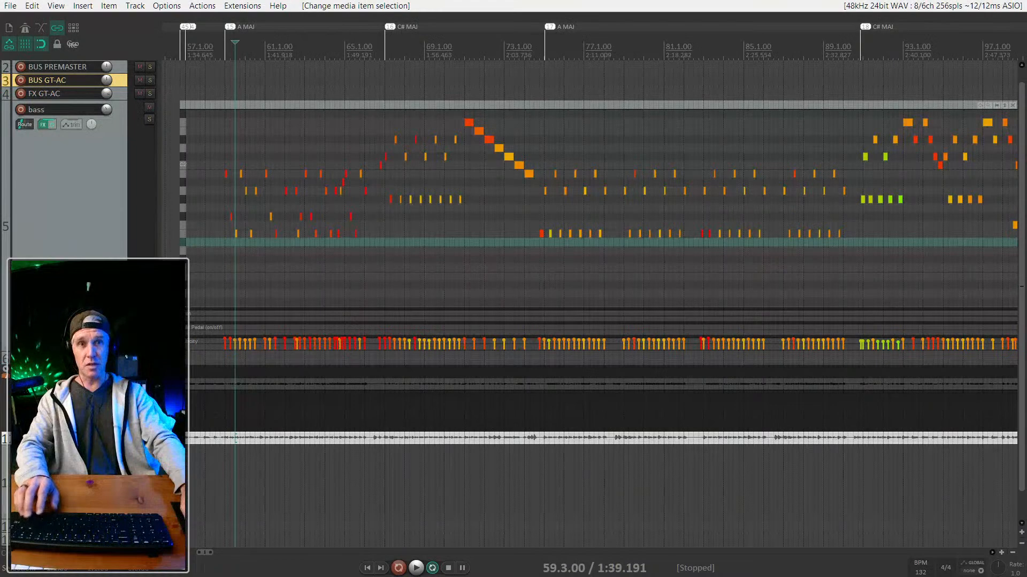
scroll(200, 184, up, 1)
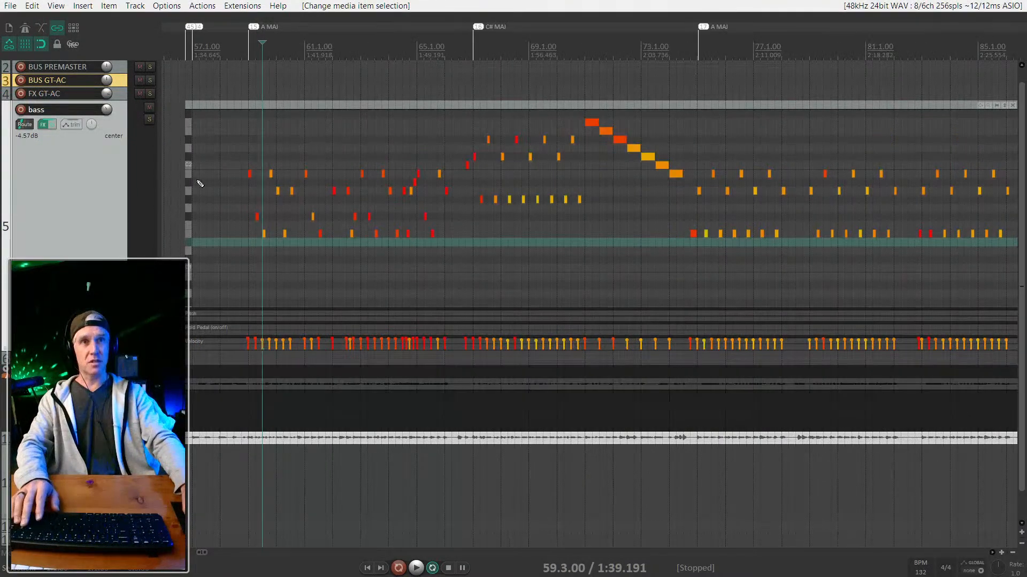
click(254, 76)
Start playback from the edit cursor and solo the bass track.
key(space)
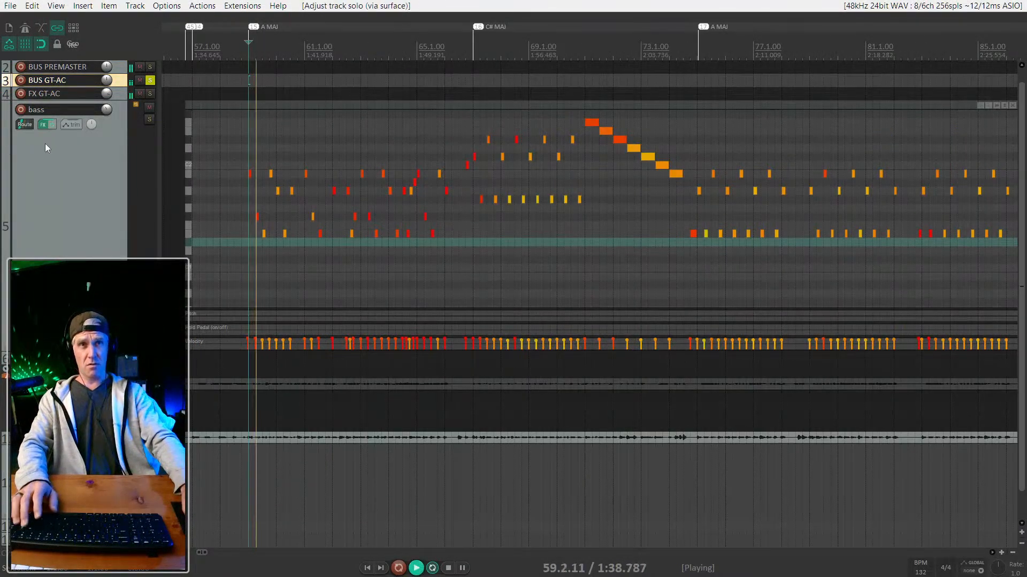
click(88, 189)
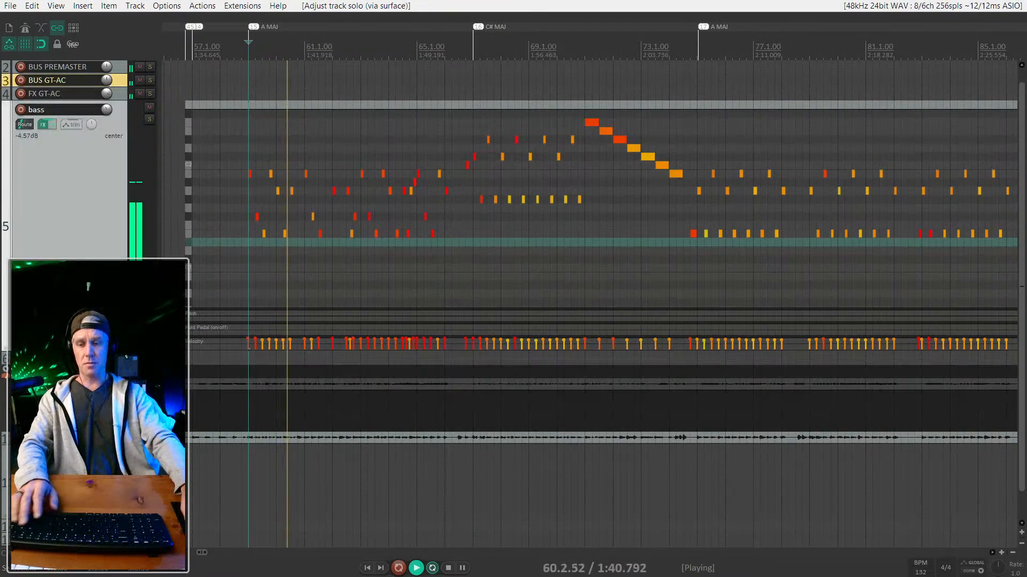
key(s)
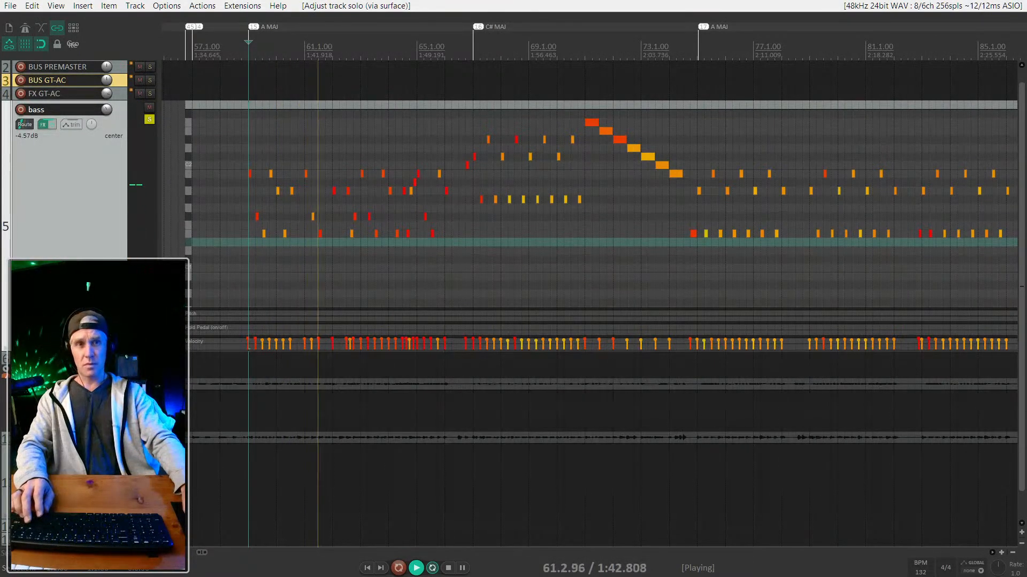
Show the mixer and reset the bass and master faders to 0.00 dB.
key(ctrl+m)
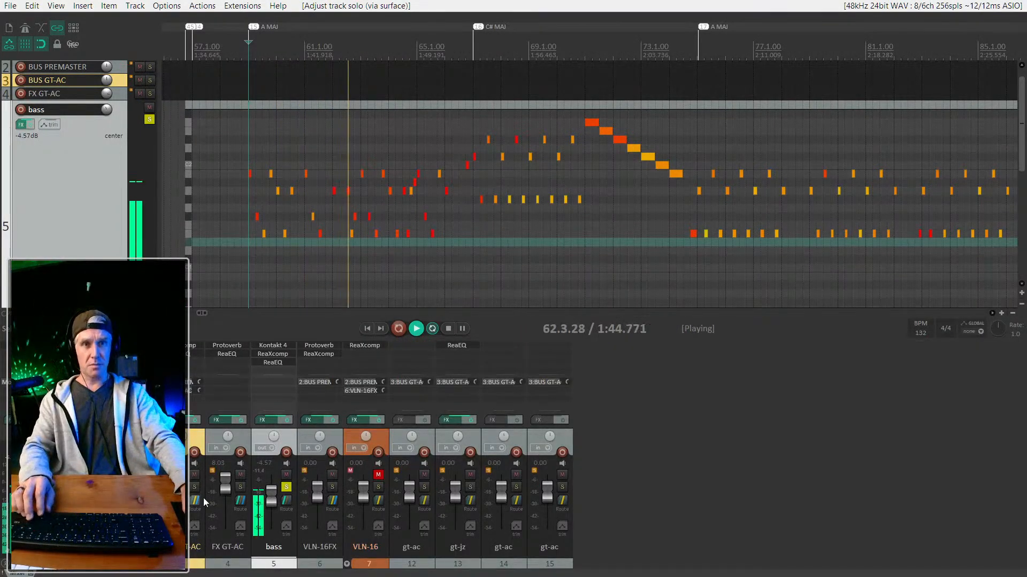
double_click(271, 503)
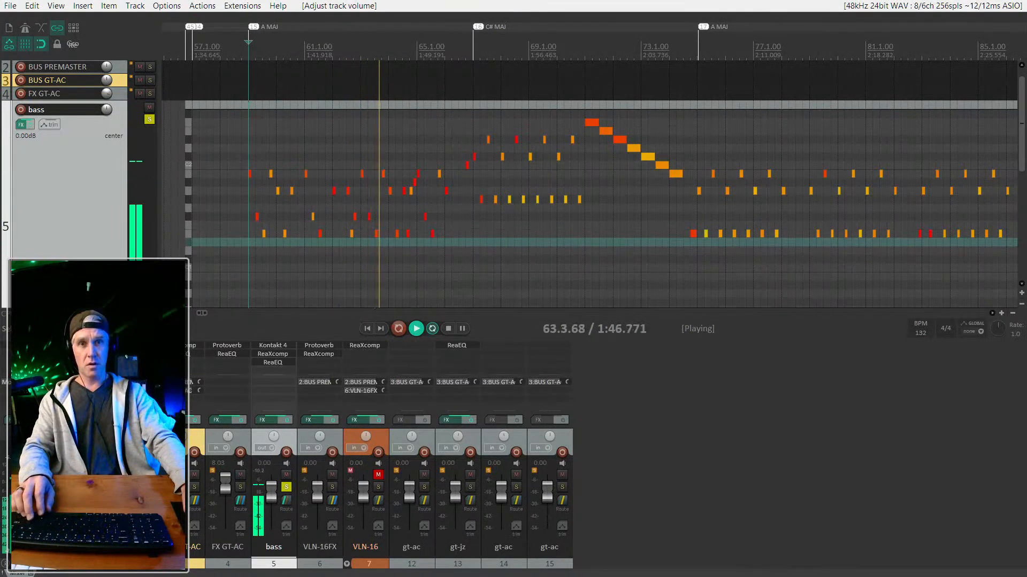
double_click(47, 492)
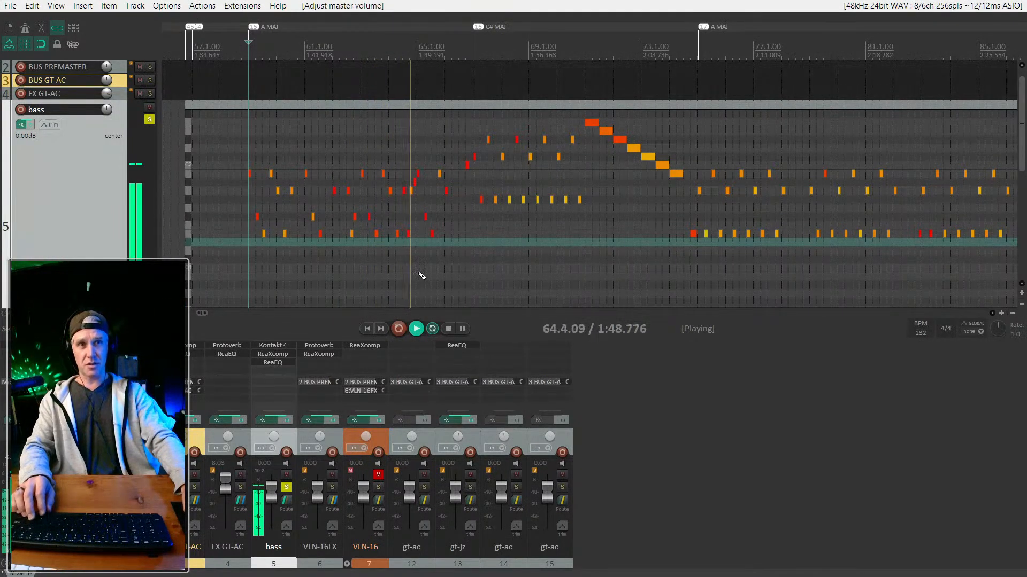
scroll(73, 231, down, 1)
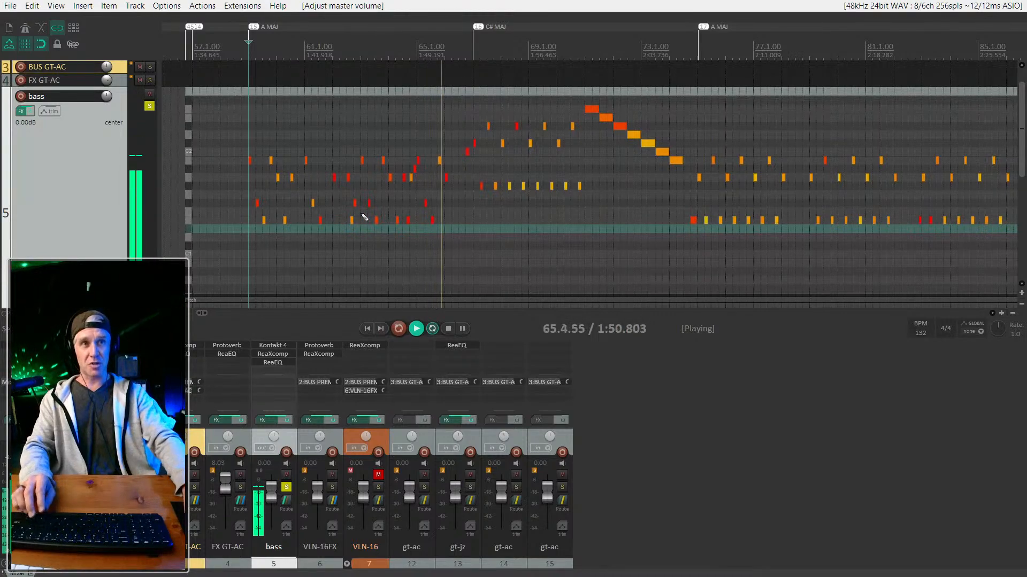
scroll(368, 217, up, 2)
scroll(445, 237, down, 1)
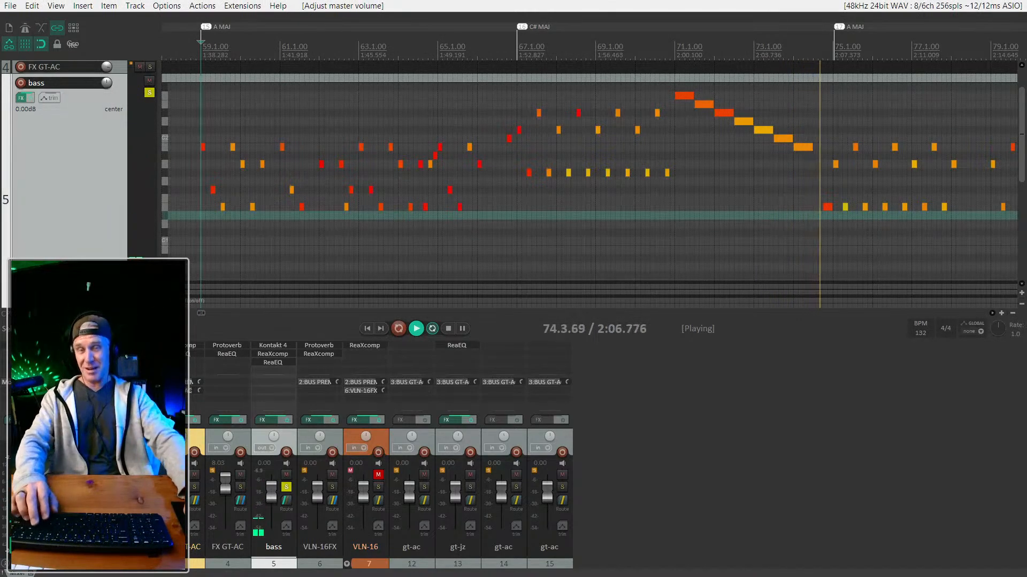
scroll(476, 155, down, 5)
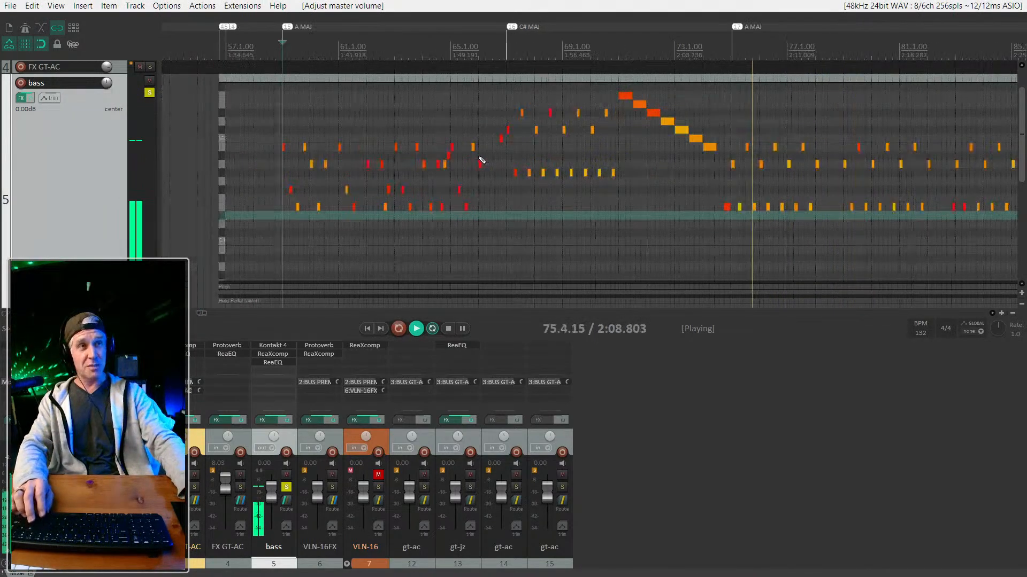
scroll(479, 188, right, 2)
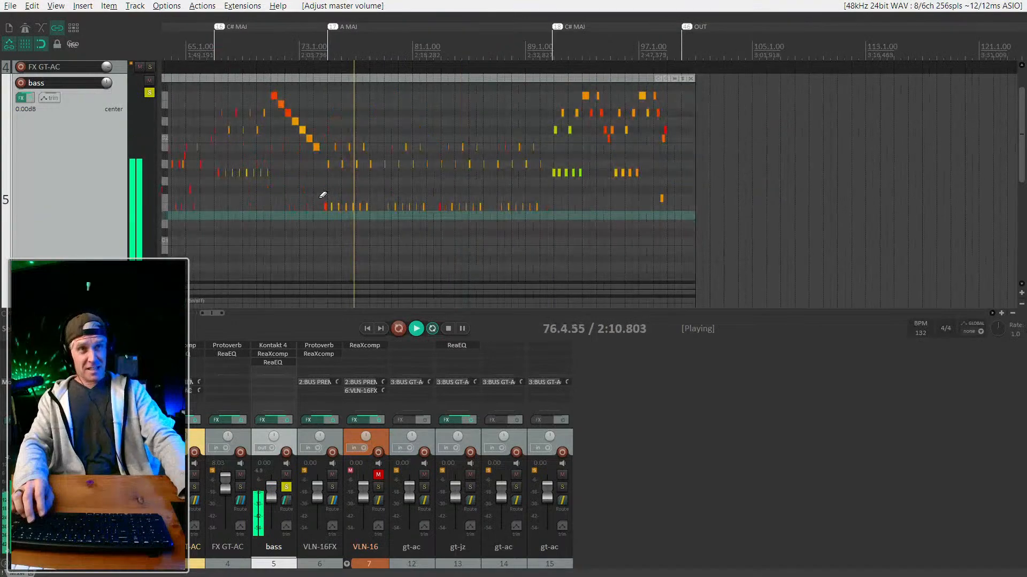
scroll(322, 195, left, 1)
scroll(323, 195, up, 2)
scroll(369, 193, up, 2)
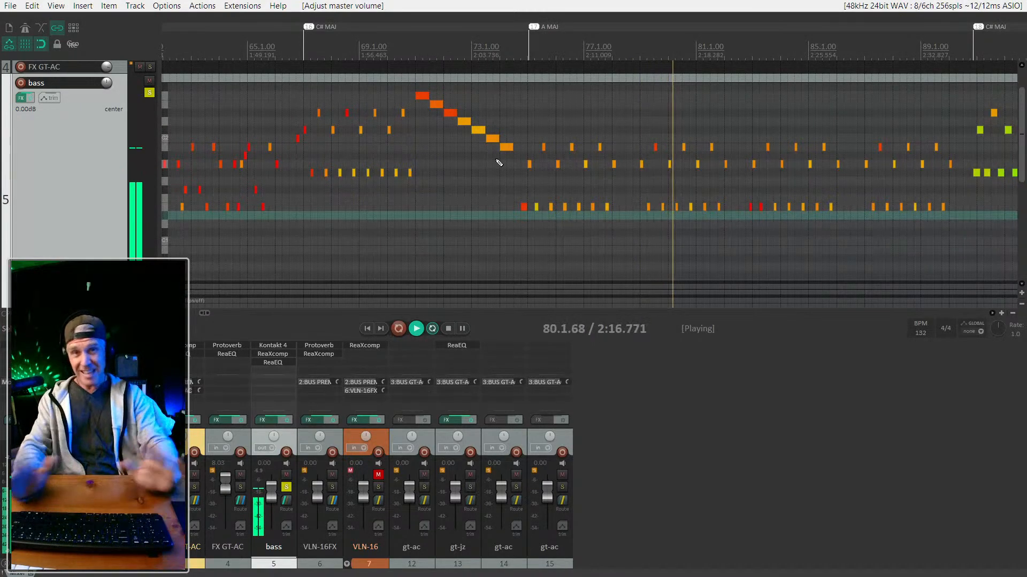
scroll(381, 209, down, 2)
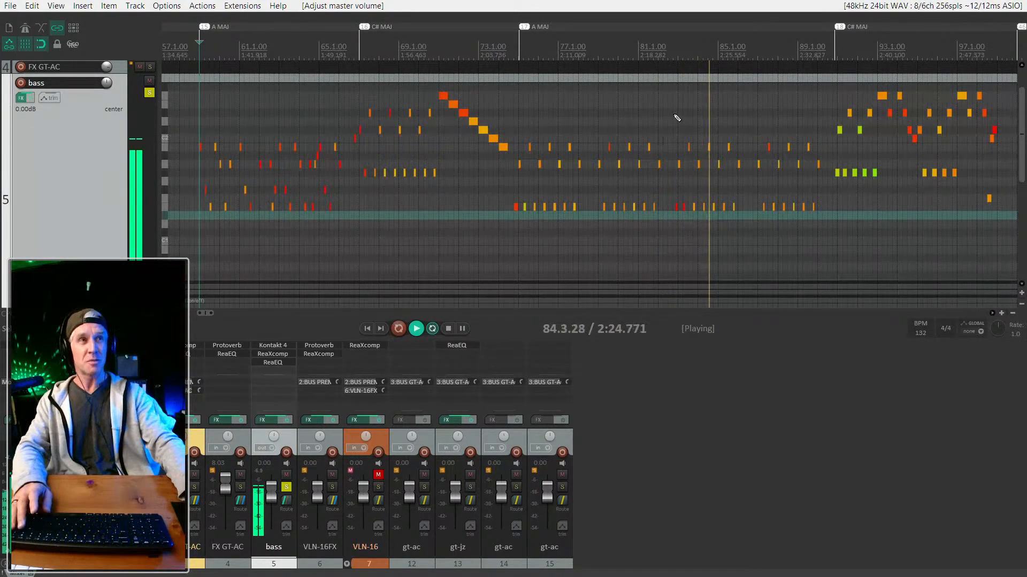
scroll(418, 168, down, 2)
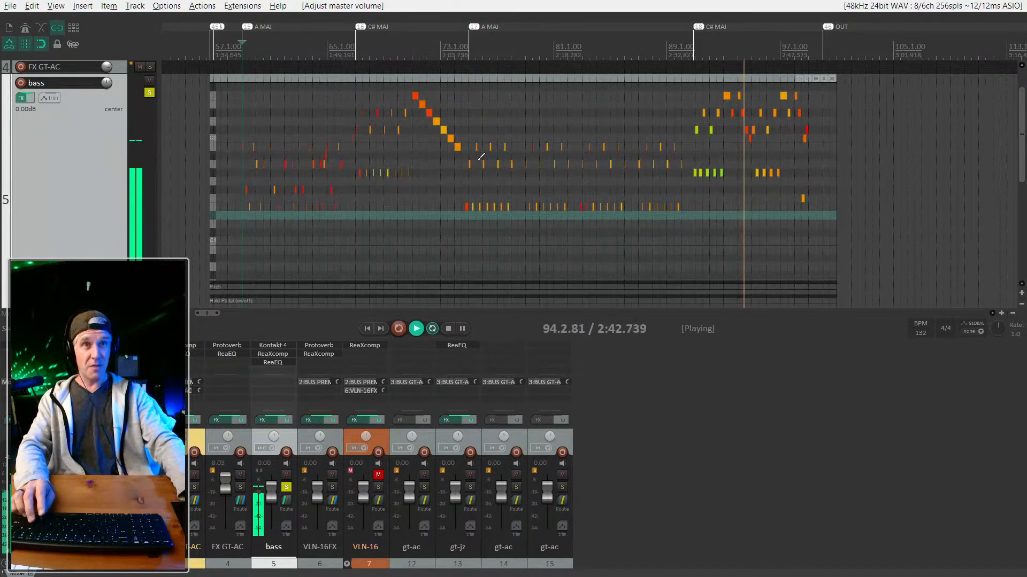
scroll(63, 201, down, 2)
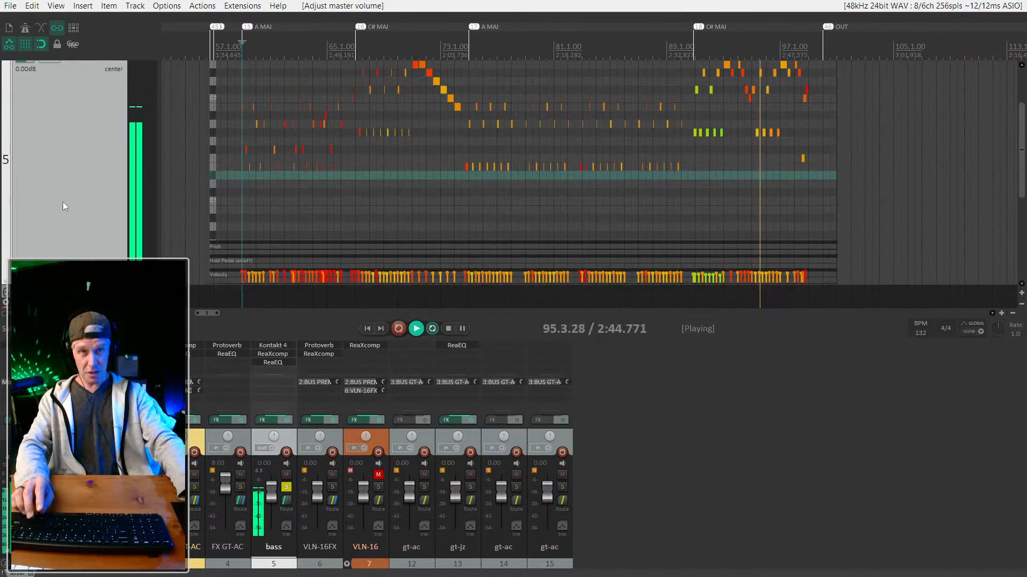
scroll(63, 201, up, 3)
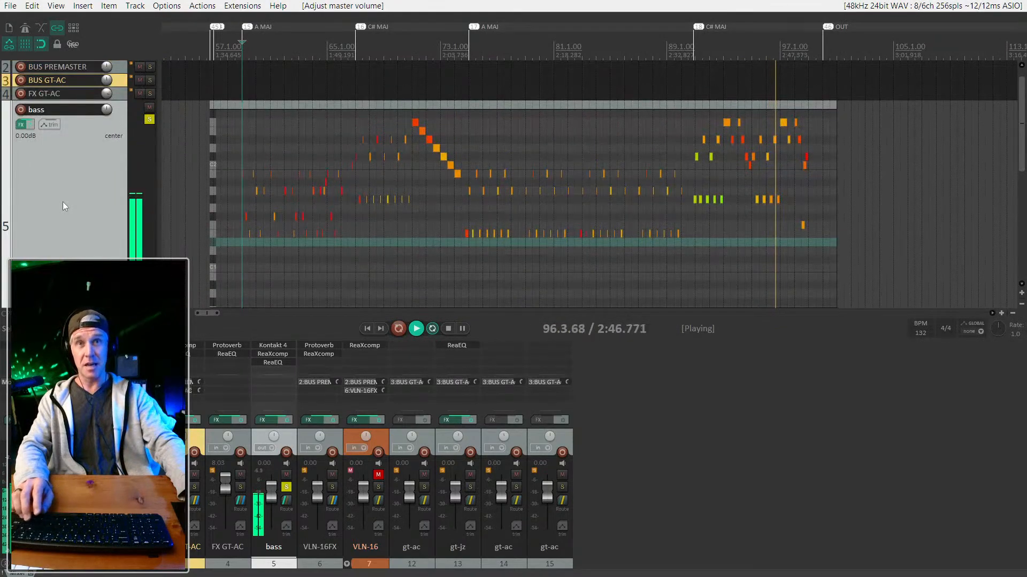
scroll(63, 201, up, 1)
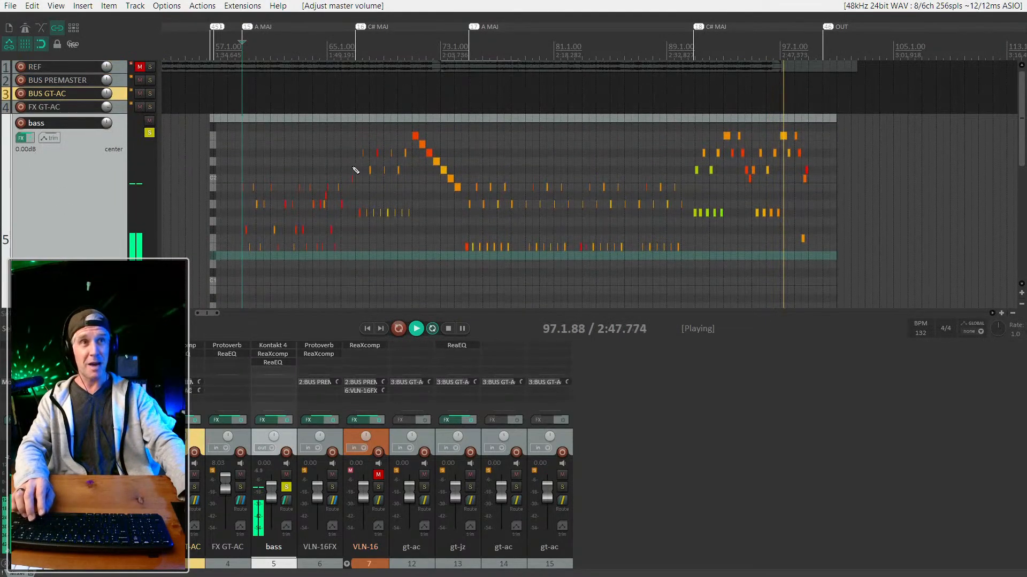
Set the loop points to span the bass MIDI item with Ctrl+L.
click(630, 119)
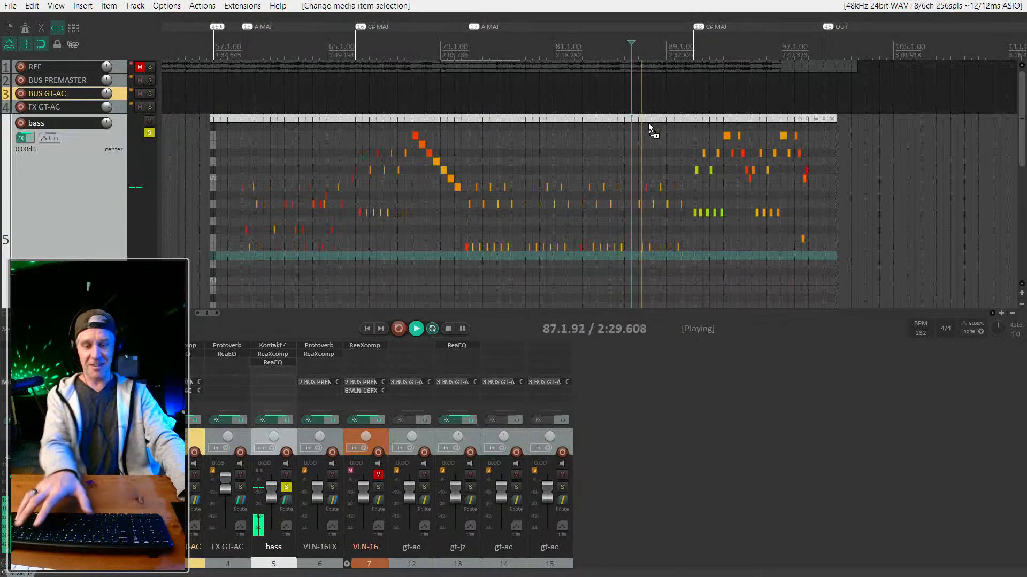
key(ctrl+l)
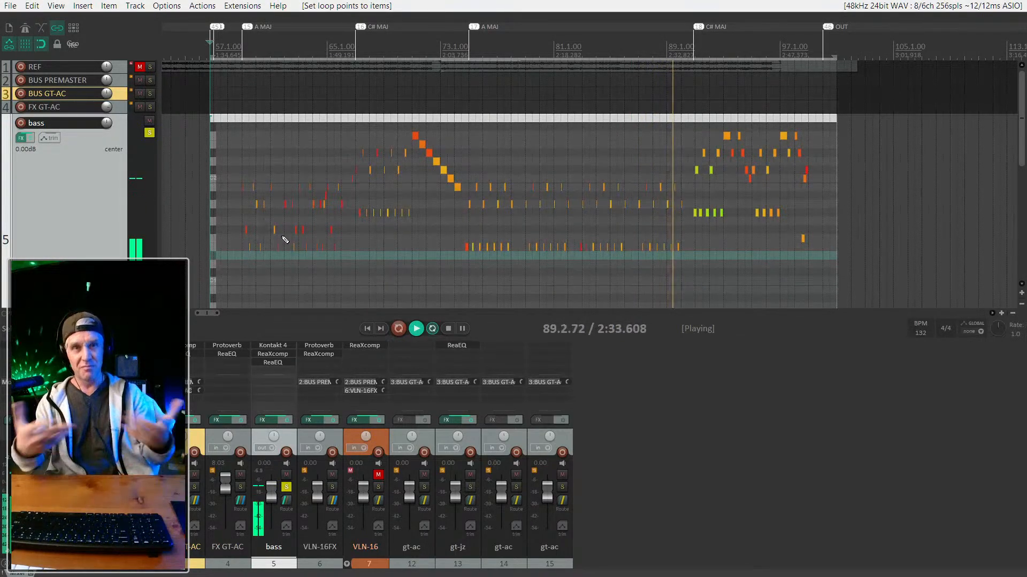
scroll(653, 177, up, 2)
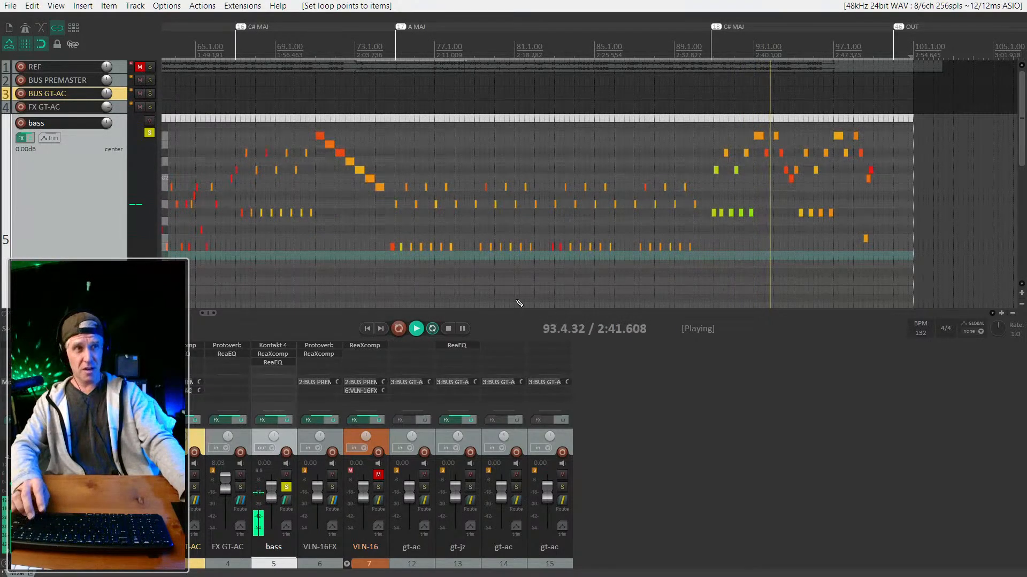
scroll(801, 214, up, 3)
scroll(801, 214, down, 2)
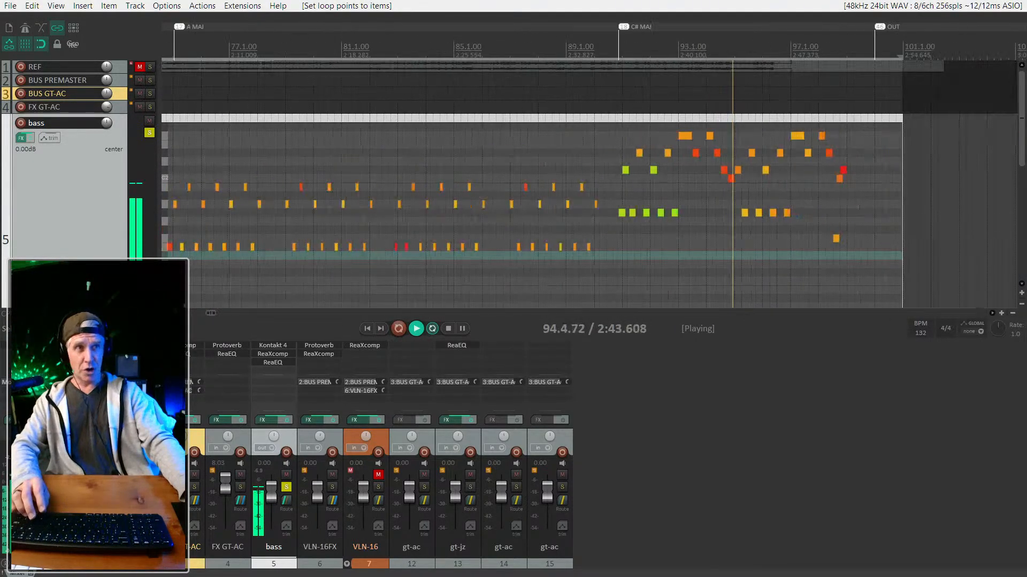
scroll(109, 210, down, 5)
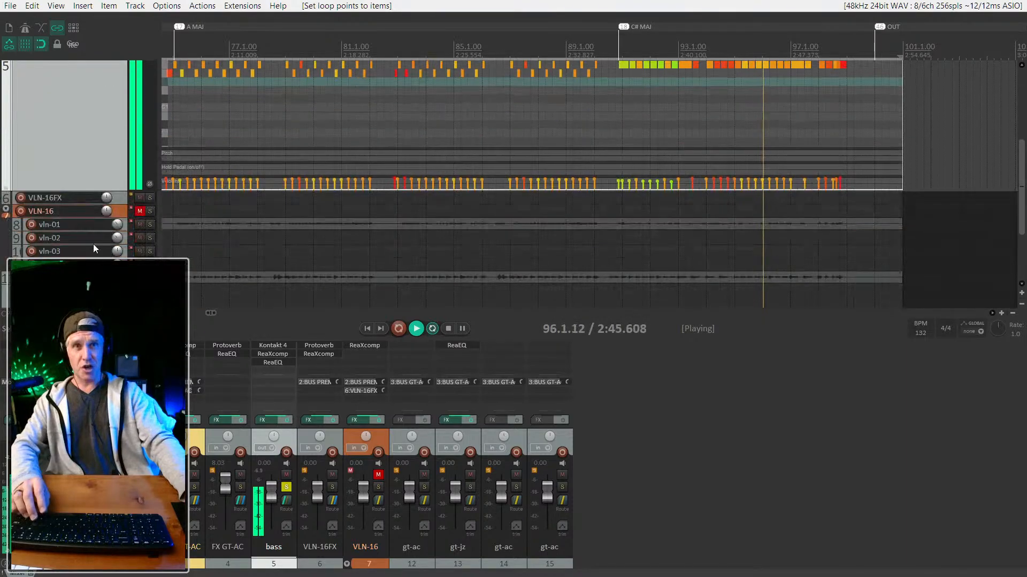
Solo the gt-ac track and collapse the VLN-16 folder.
click(92, 279)
key(s)
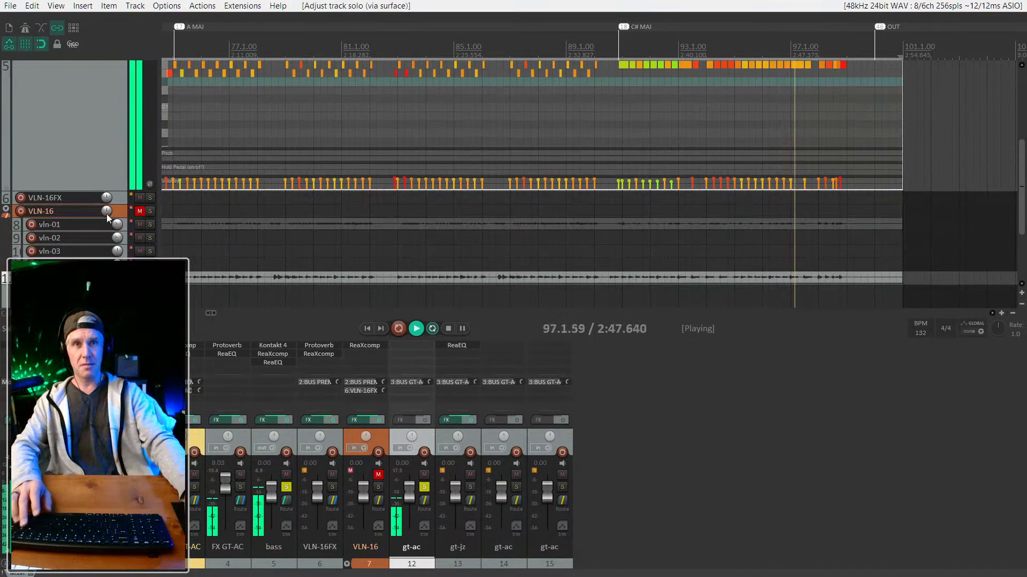
click(120, 212)
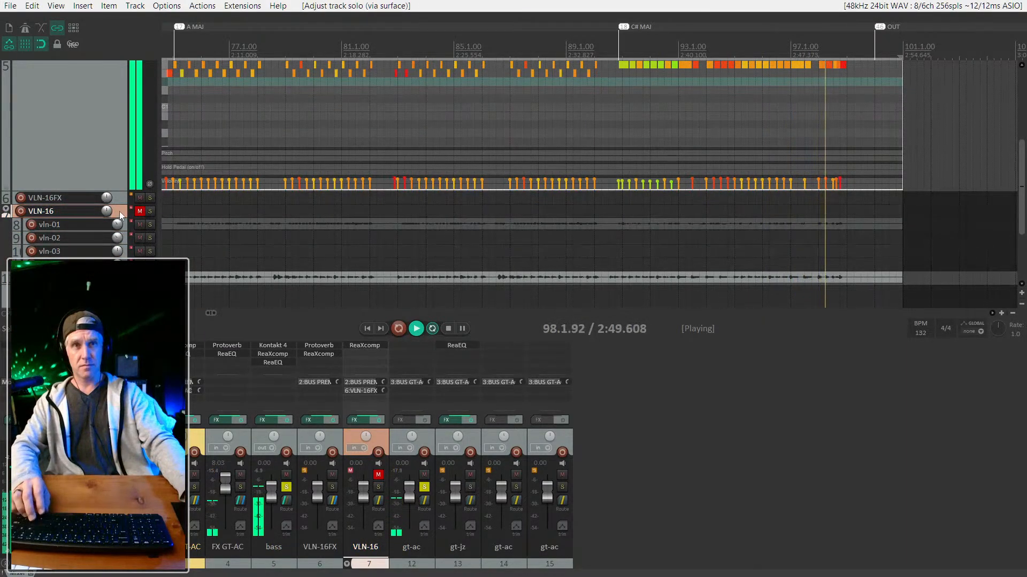
click(9, 213)
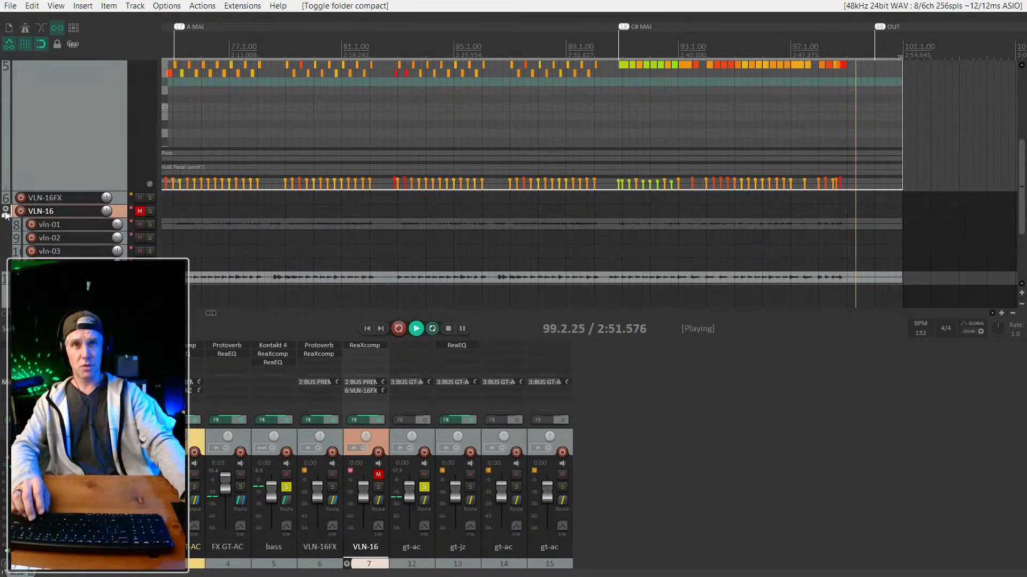
click(8, 213)
Move the VLN-16 folder to the end of the track list and select gt-jz.
drag(6, 213, 3, 281)
scroll(3, 280, up, 3)
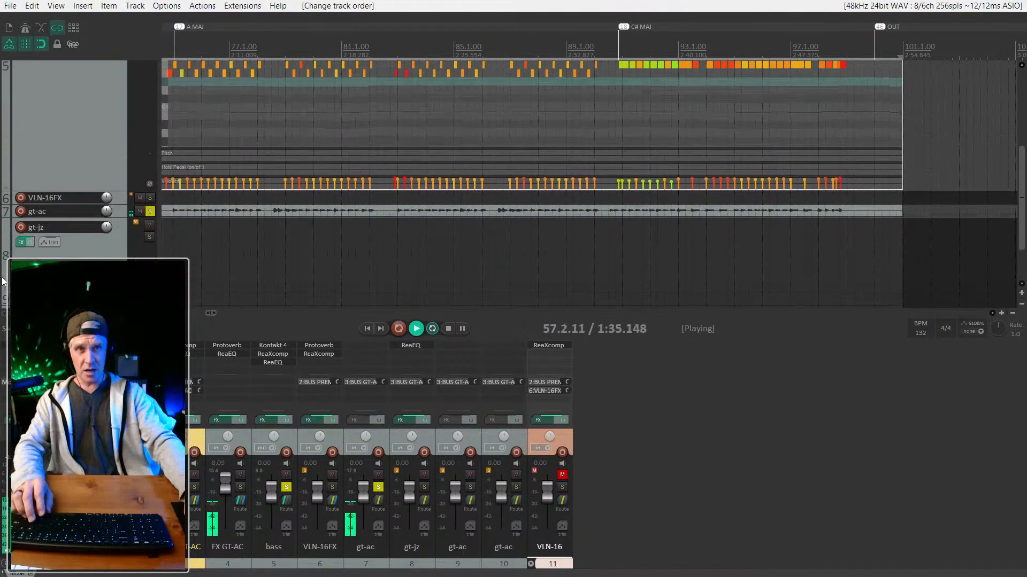
click(5, 273)
scroll(5, 272, up, 2)
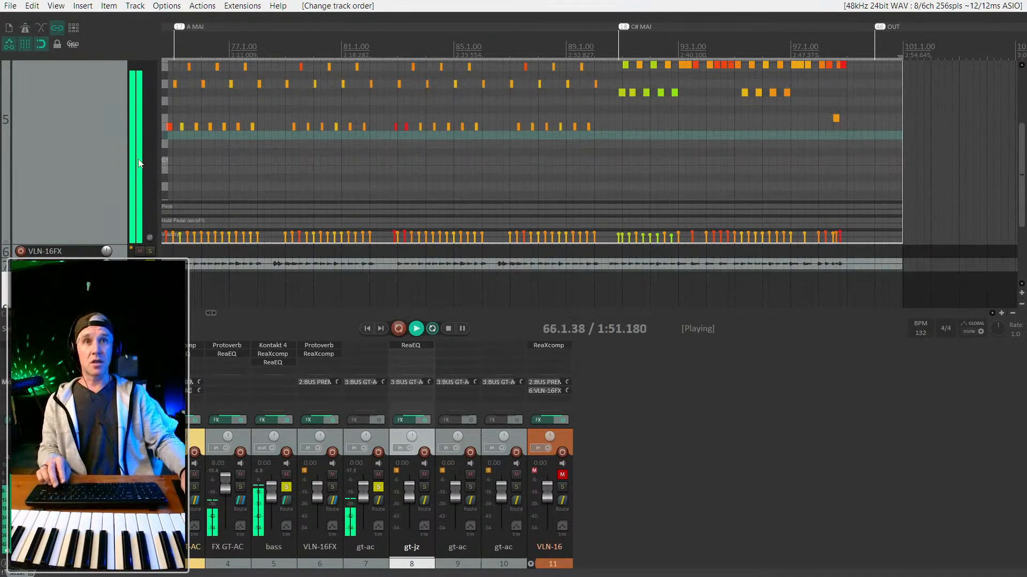
Select the bass track and close the docked mixer with Ctrl+M so the notes fill the window.
click(77, 181)
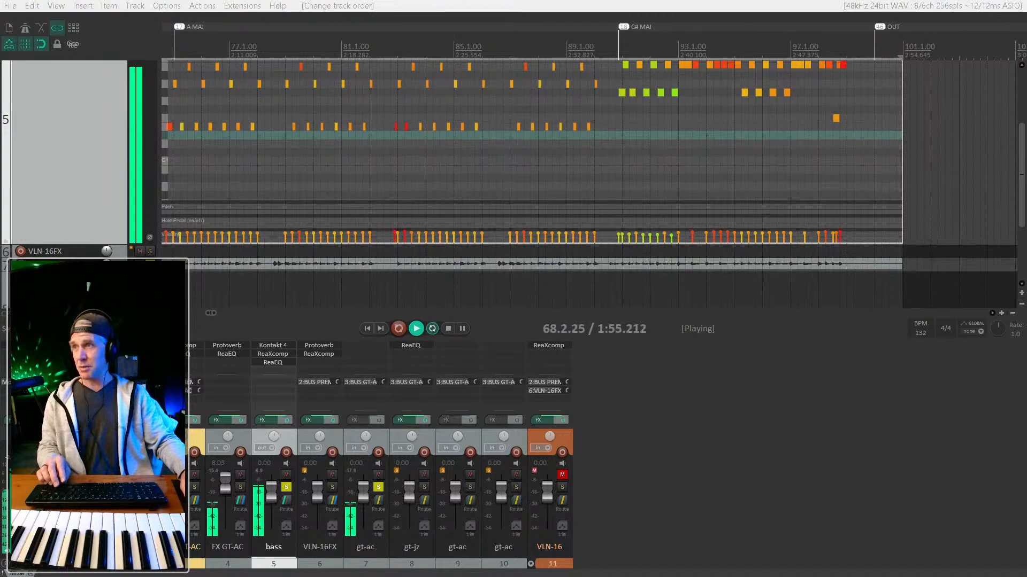
scroll(70, 197, up, 5)
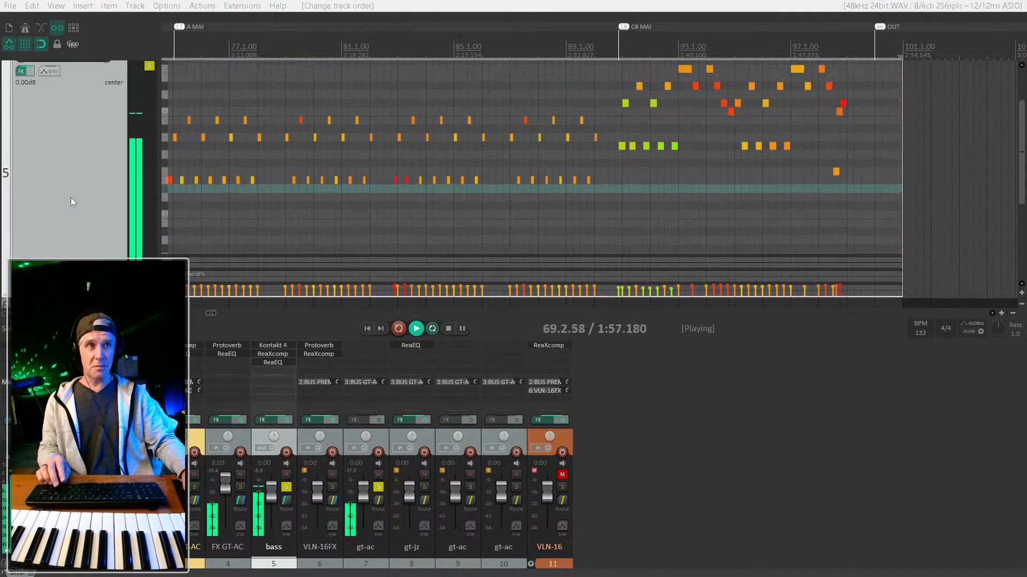
scroll(71, 228, up, 1)
scroll(235, 215, down, 4)
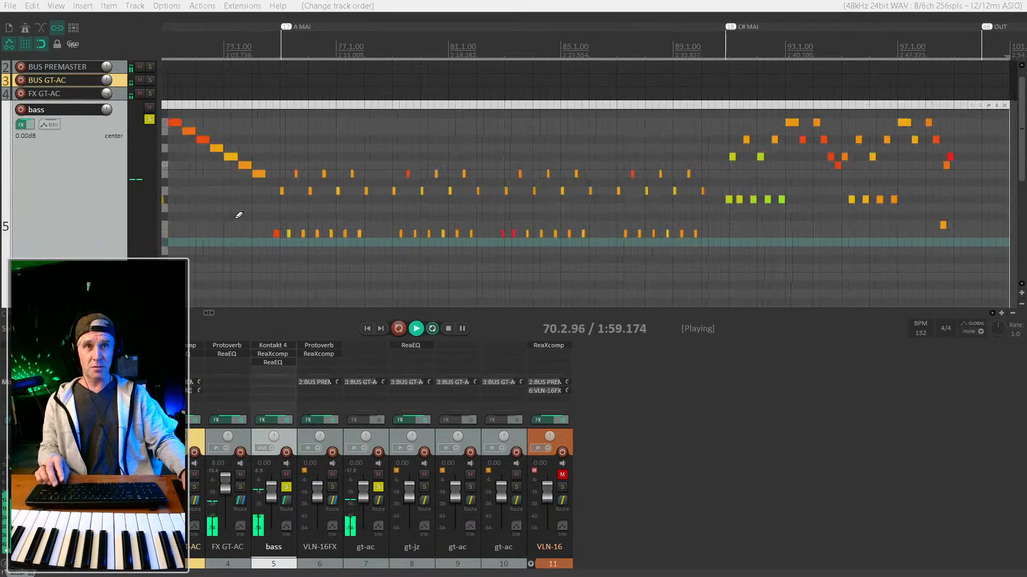
scroll(284, 213, left, 3)
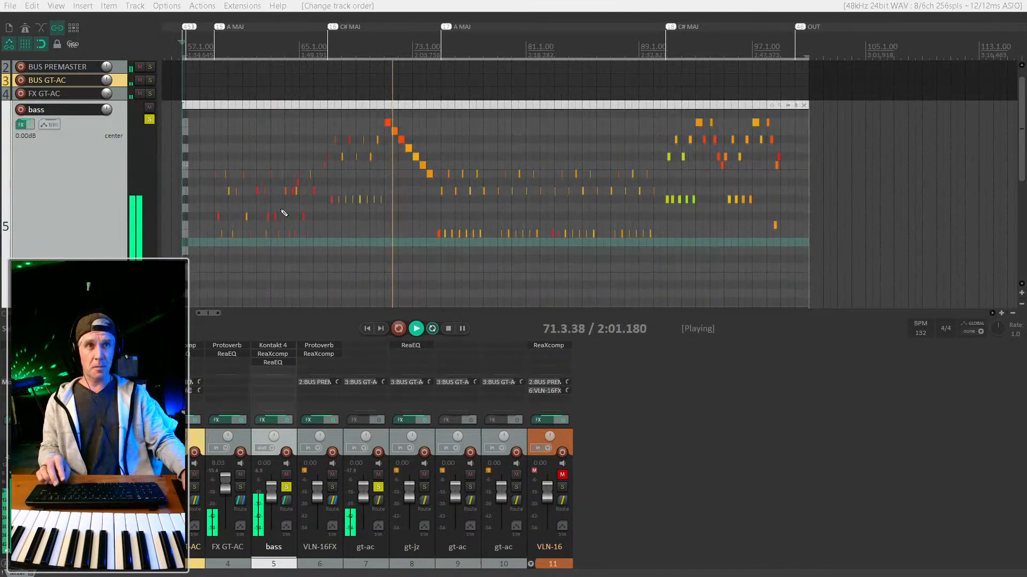
scroll(284, 213, up, 1)
scroll(284, 214, left, 2)
scroll(350, 203, down, 2)
scroll(349, 203, up, 1)
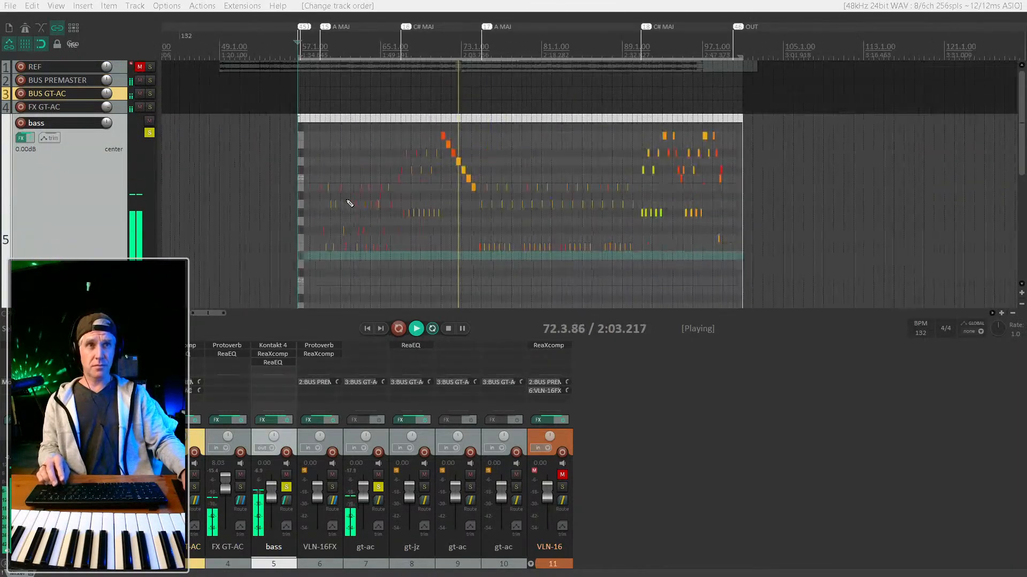
scroll(349, 196, down, 1)
scroll(349, 195, up, 1)
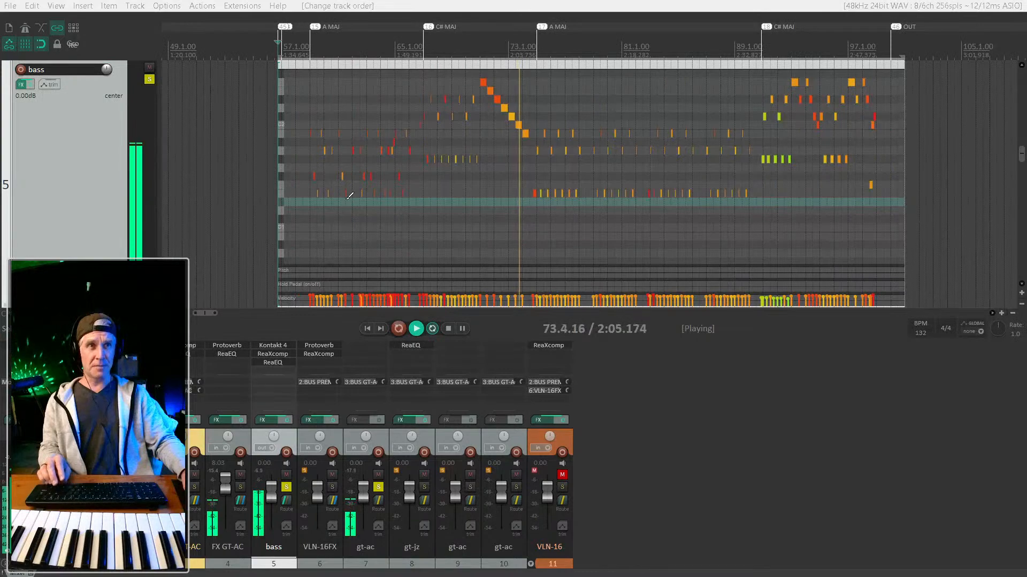
scroll(349, 196, right, 2)
scroll(349, 197, left, 1)
scroll(349, 196, up, 1)
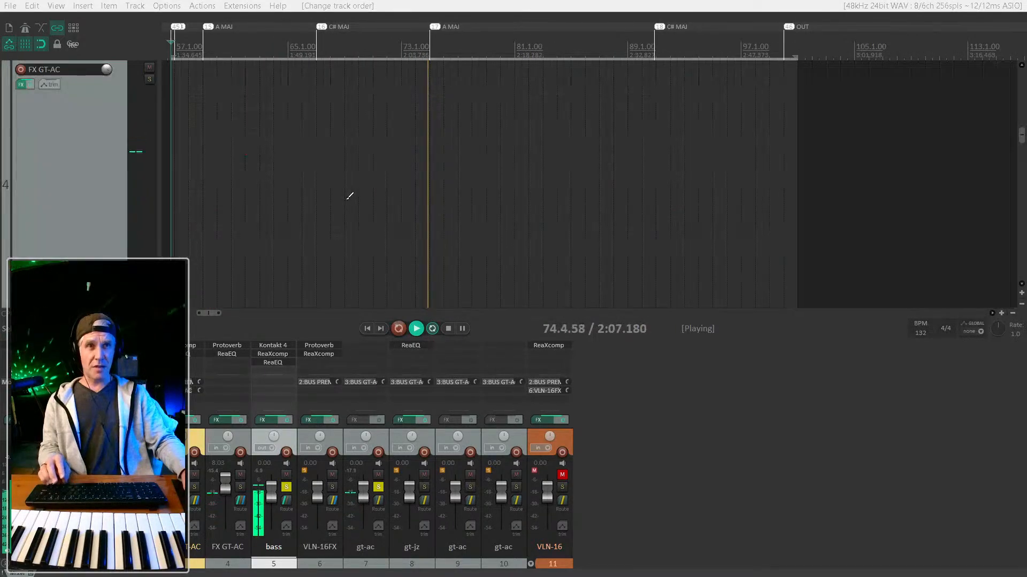
scroll(349, 196, down, 1)
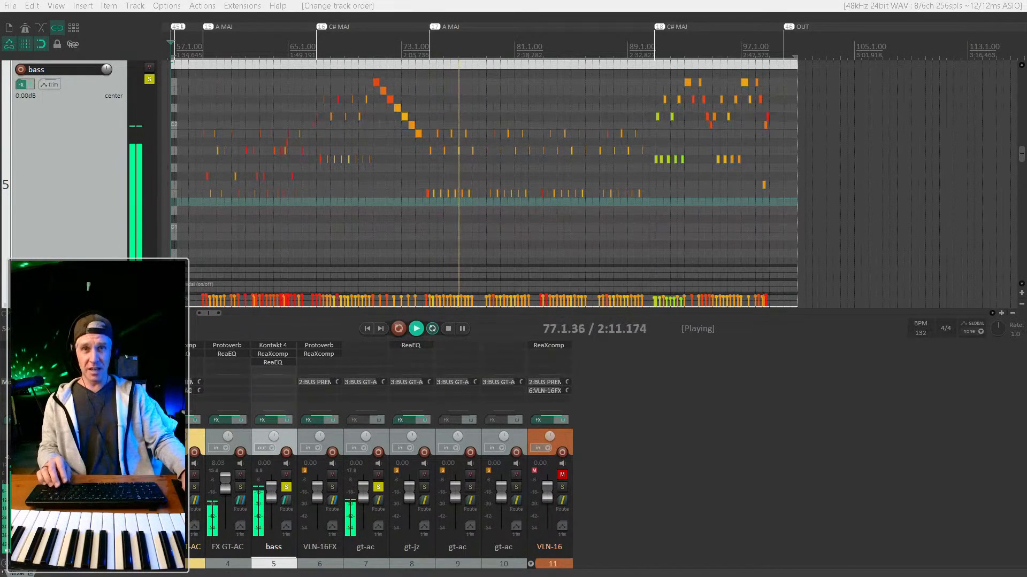
scroll(569, 272, up, 1)
scroll(563, 263, up, 1)
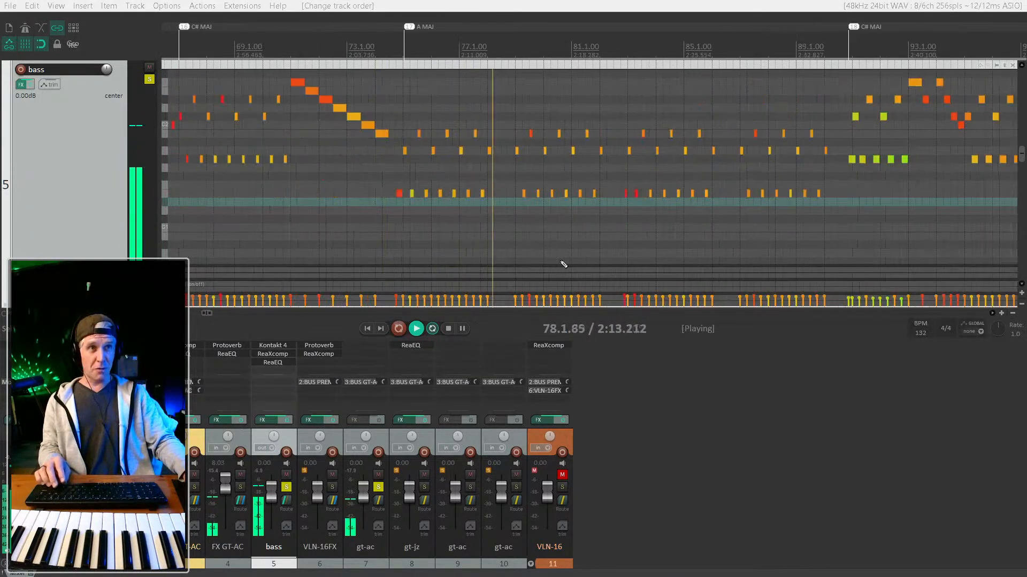
scroll(564, 263, down, 1)
scroll(563, 264, left, 2)
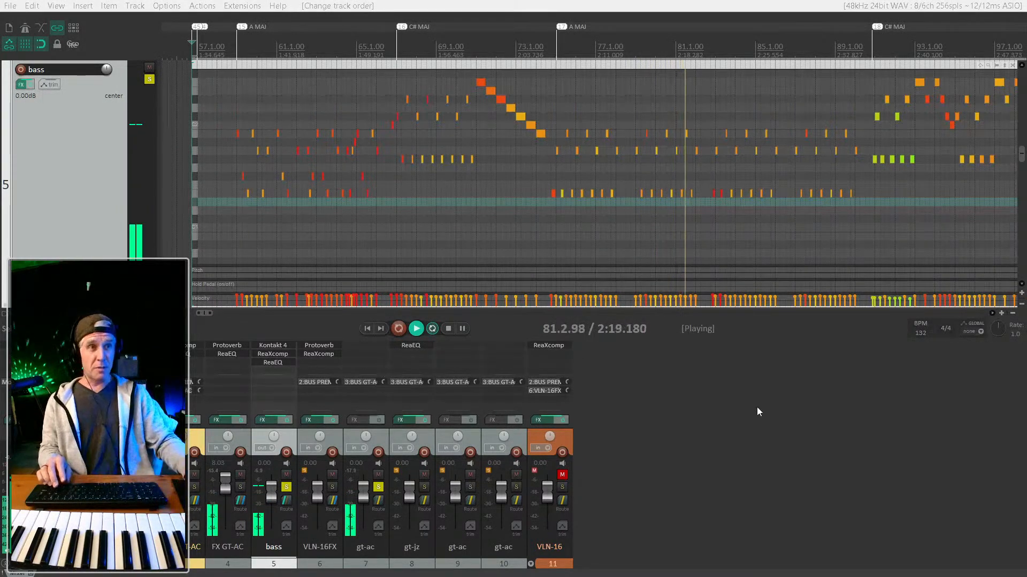
key(ctrl+m)
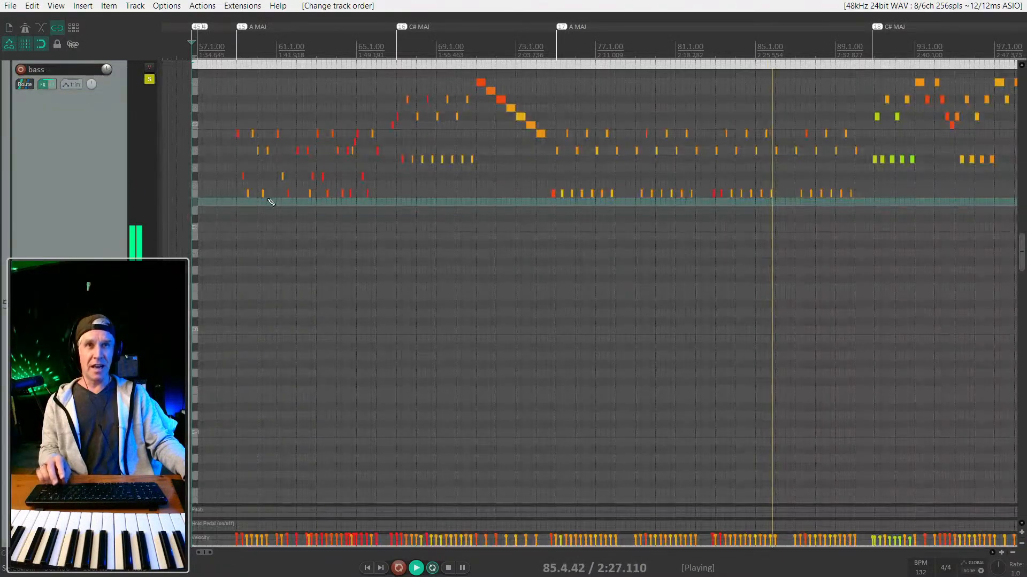
Make the bass velocity lane taller.
scroll(64, 242, down, 3)
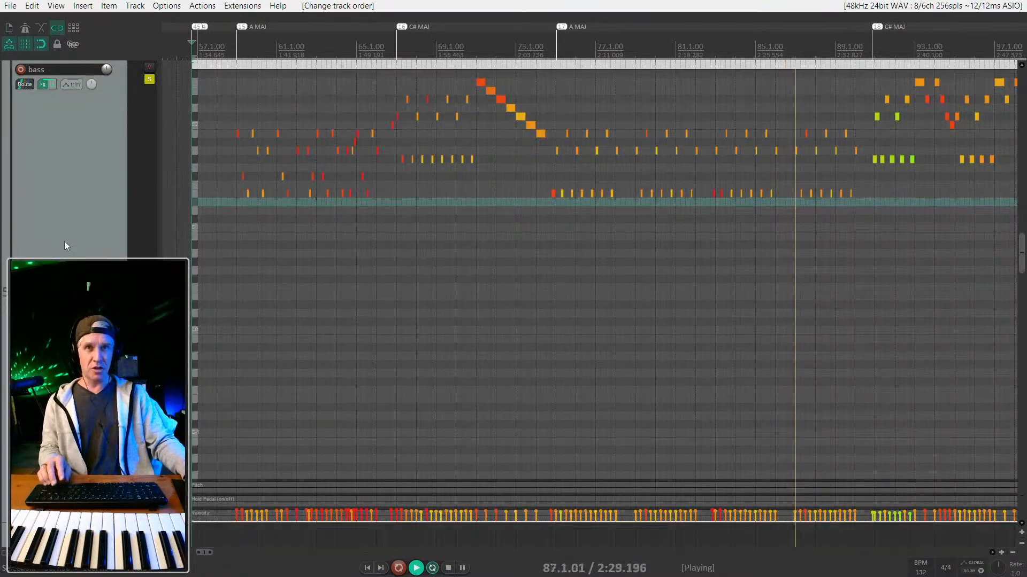
scroll(521, 155, down, 3)
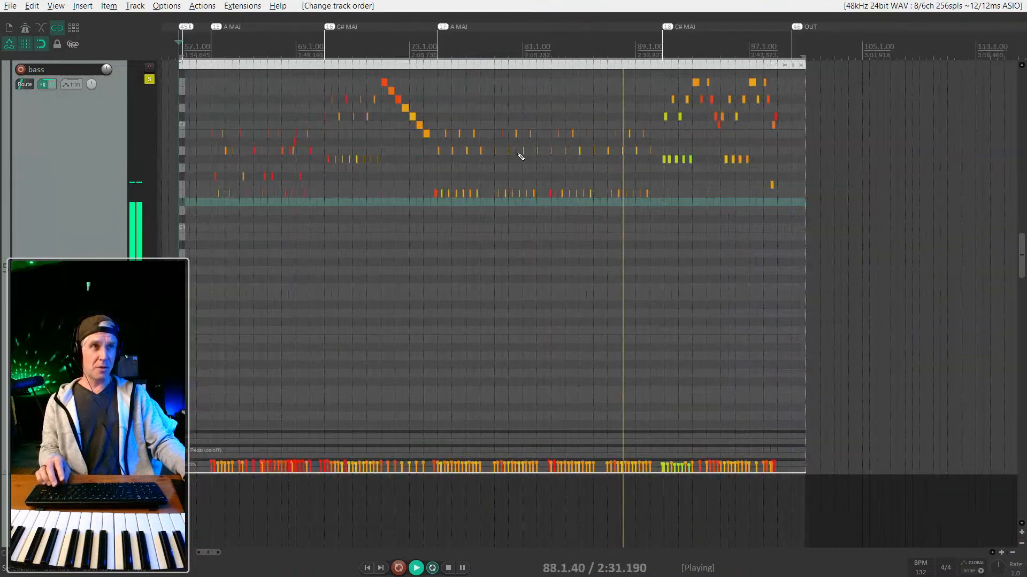
drag(191, 459, 191, 393)
scroll(282, 240, up, 3)
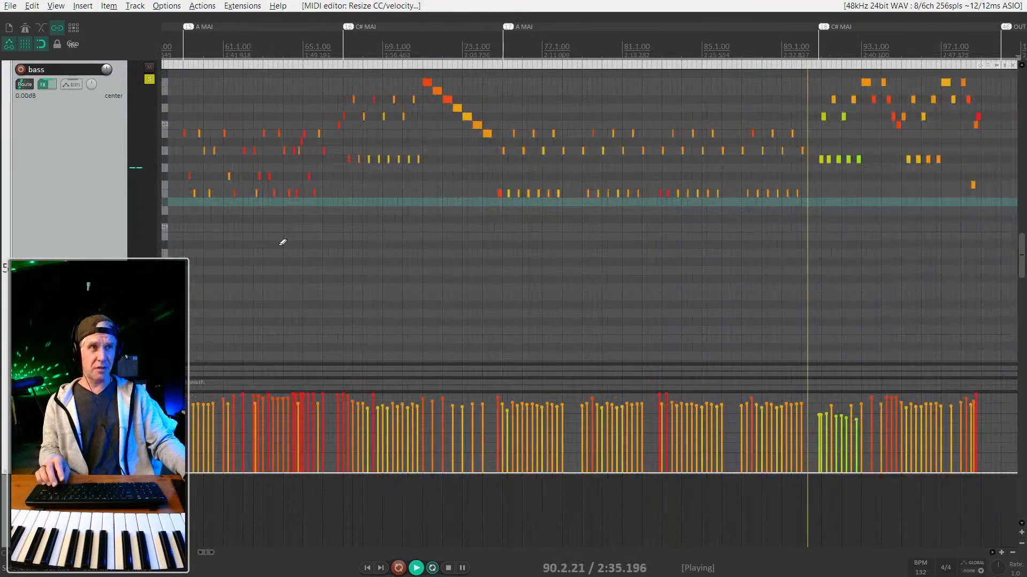
Play from the bar 57 marker with the bass track soloed.
key(1)
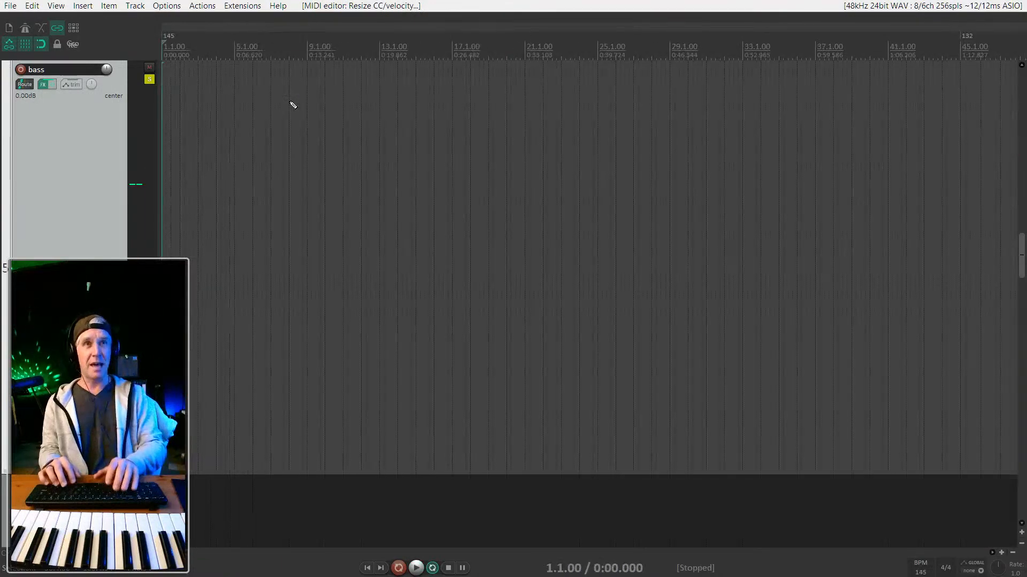
key(4)
key(space)
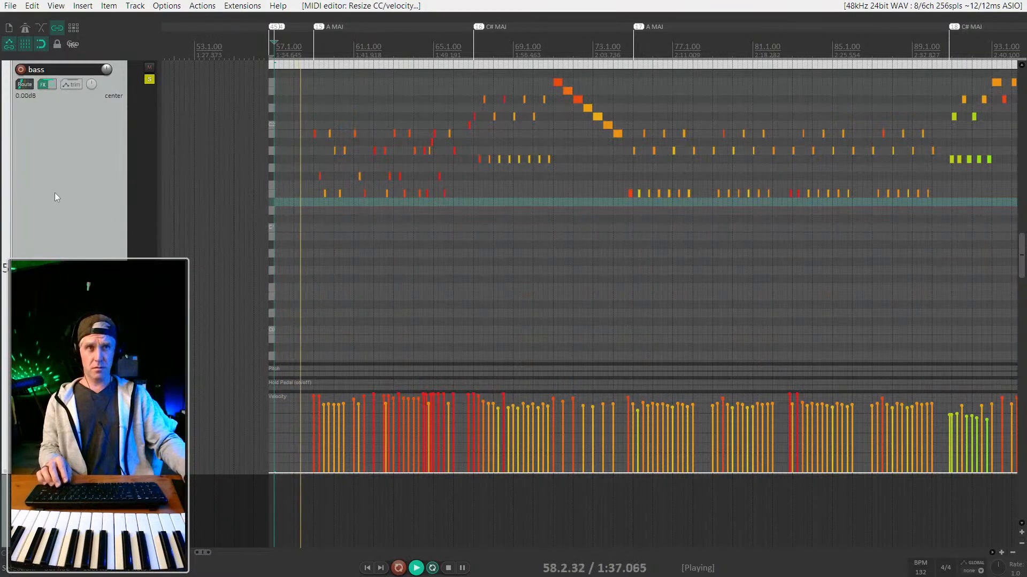
key(F6)
key(F6)
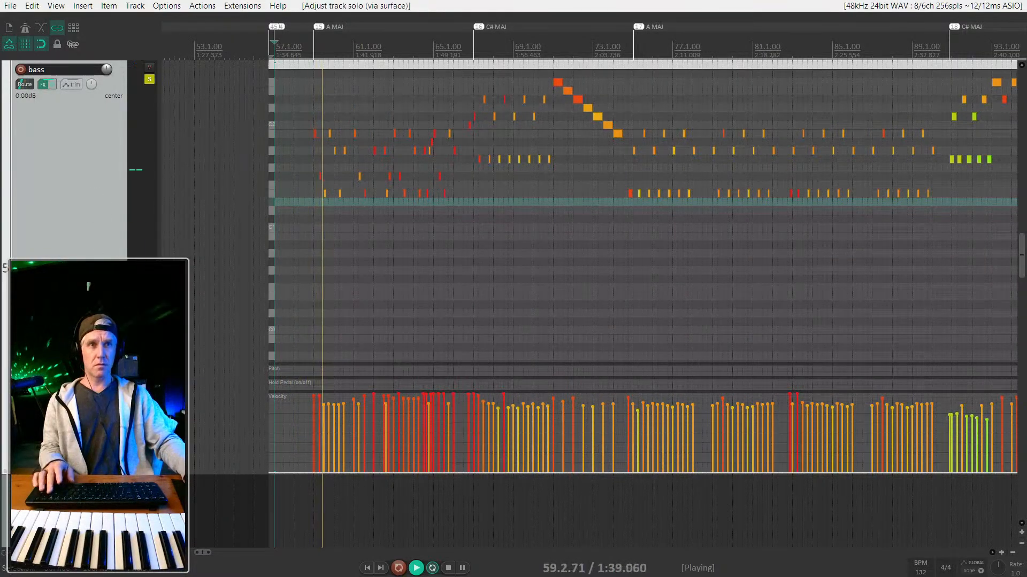
key(F6)
key(Down)
key(Down)
key(Down)
key(Down)
key(Down)
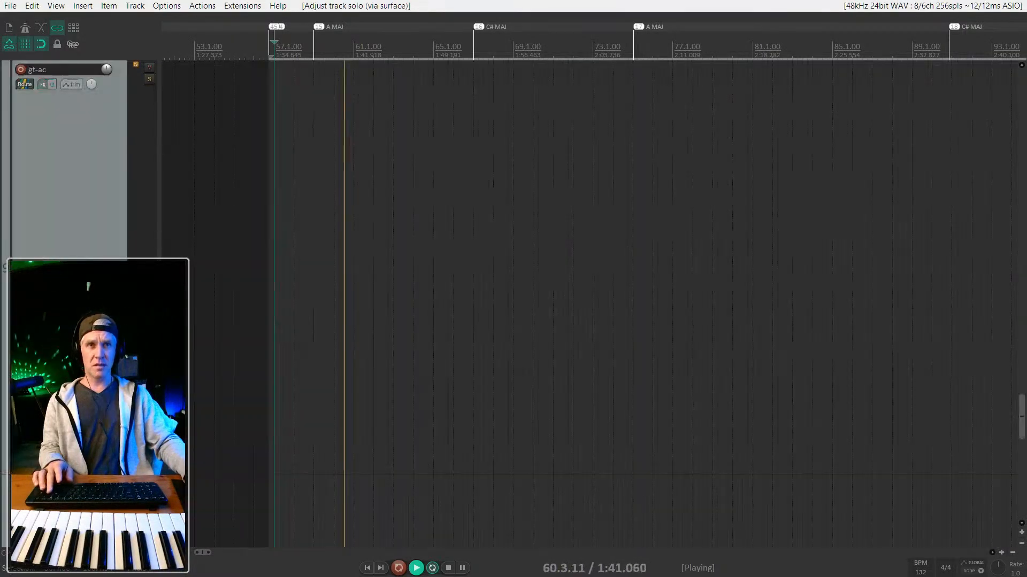
key(Up)
key(Up)
key(F6)
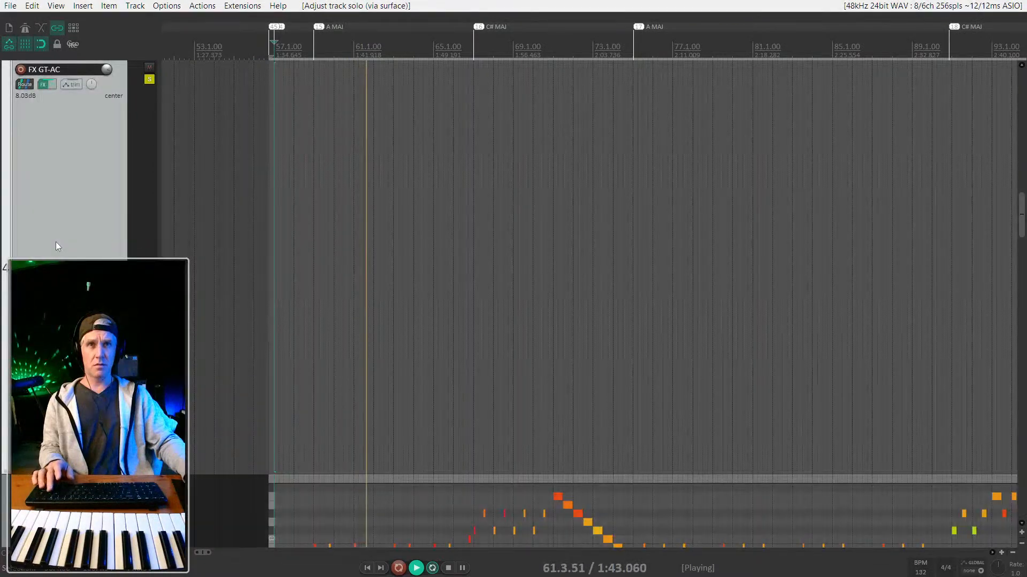
key(Down)
key(F6)
Lower the velocity of a mid-song bass note and select two neighbouring notes.
scroll(332, 270, up, 2)
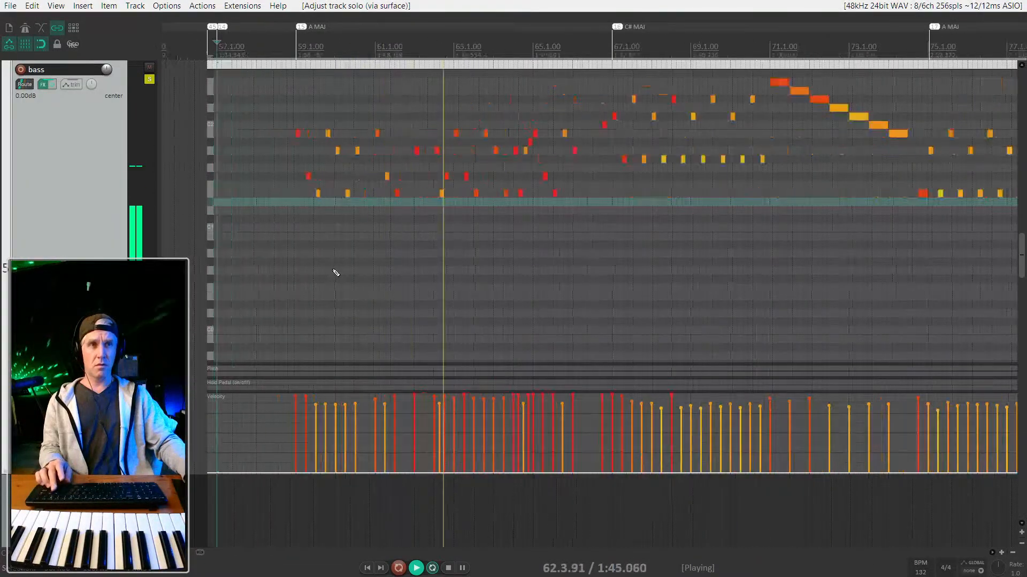
scroll(484, 224, up, 2)
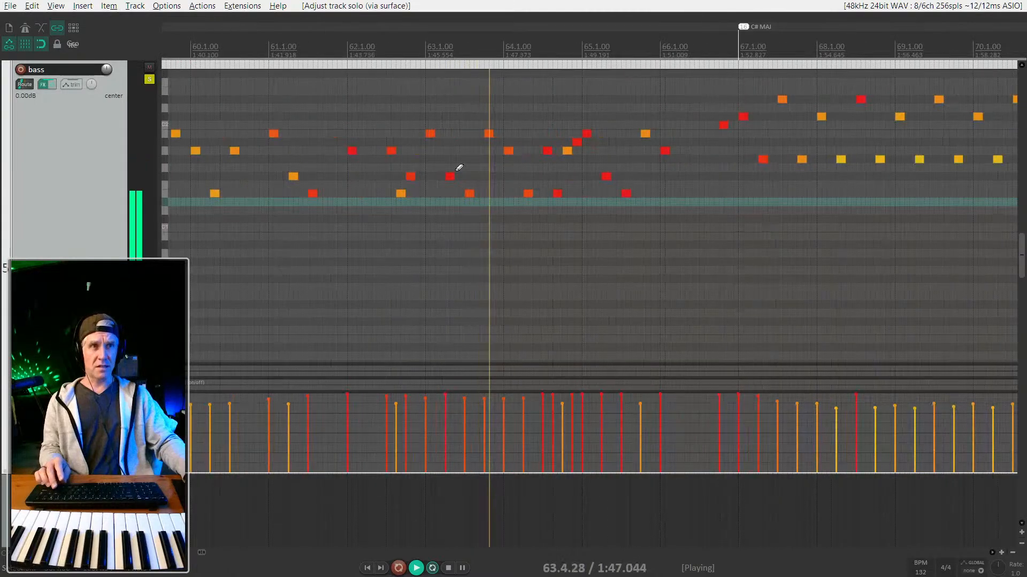
drag(448, 184, 448, 186)
scroll(460, 192, right, 2)
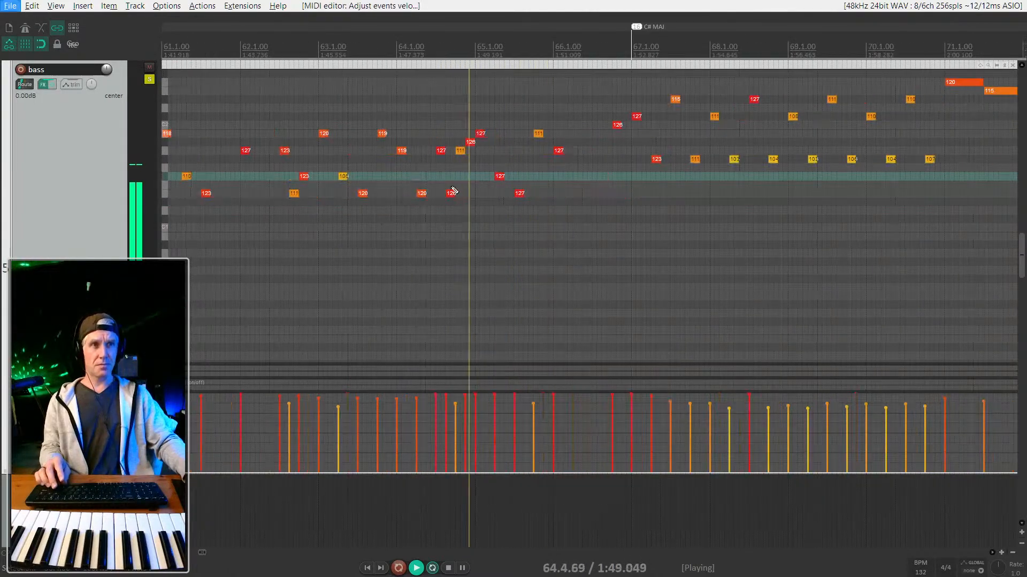
drag(442, 150, 442, 172)
key(ctrl+z)
mouse_move(461, 208)
mouse_down()
mouse_move(439, 153)
mouse_move(451, 202)
mouse_up()
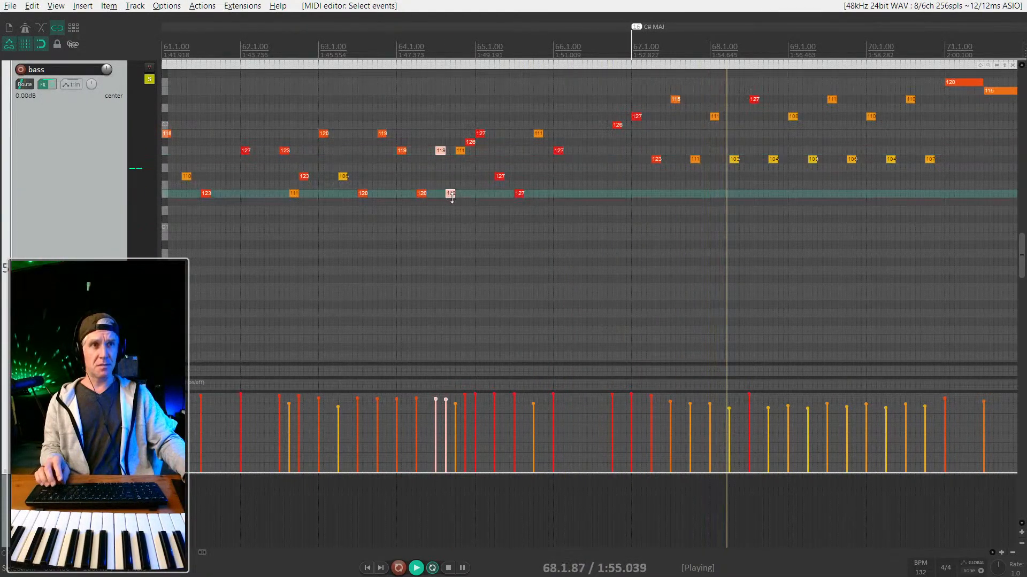
Replay, lower every bass note's velocity by about 8, then stop playback.
key(space)
scroll(471, 374, down, 3)
scroll(477, 399, down, 2)
key(ctrl+a)
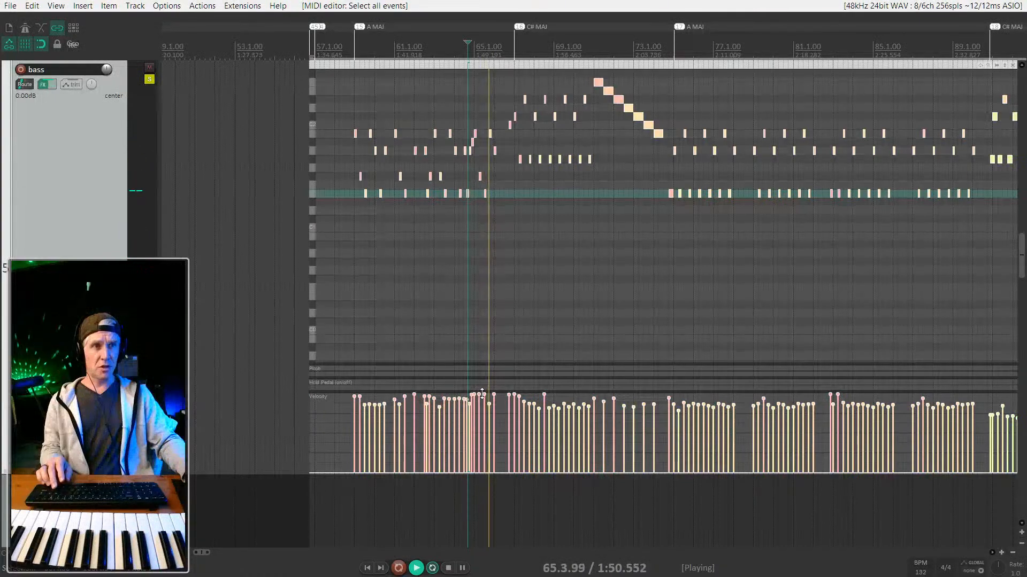
drag(482, 394, 482, 400)
drag(483, 401, 482, 402)
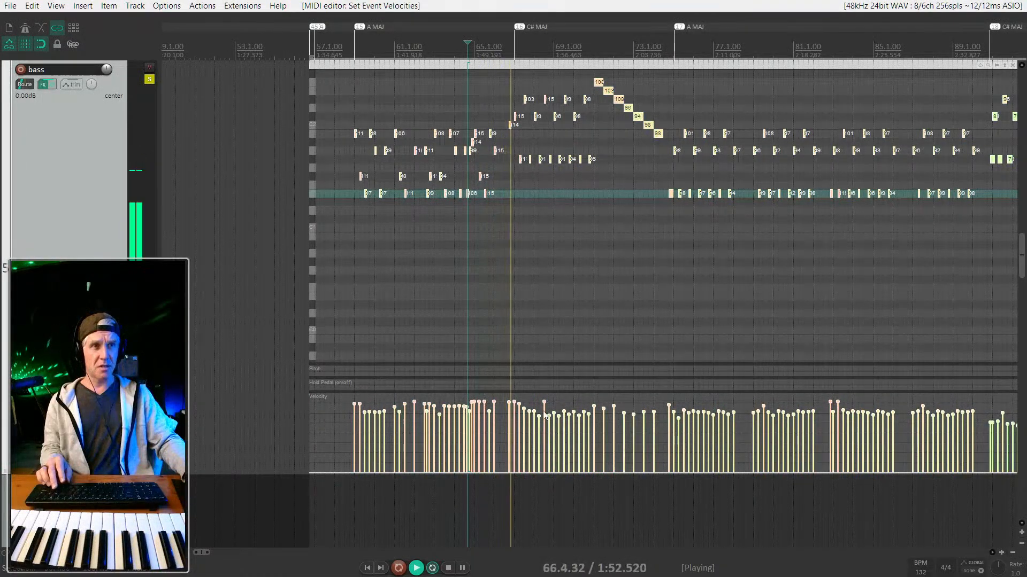
scroll(535, 342, down, 2)
scroll(514, 305, right, 2)
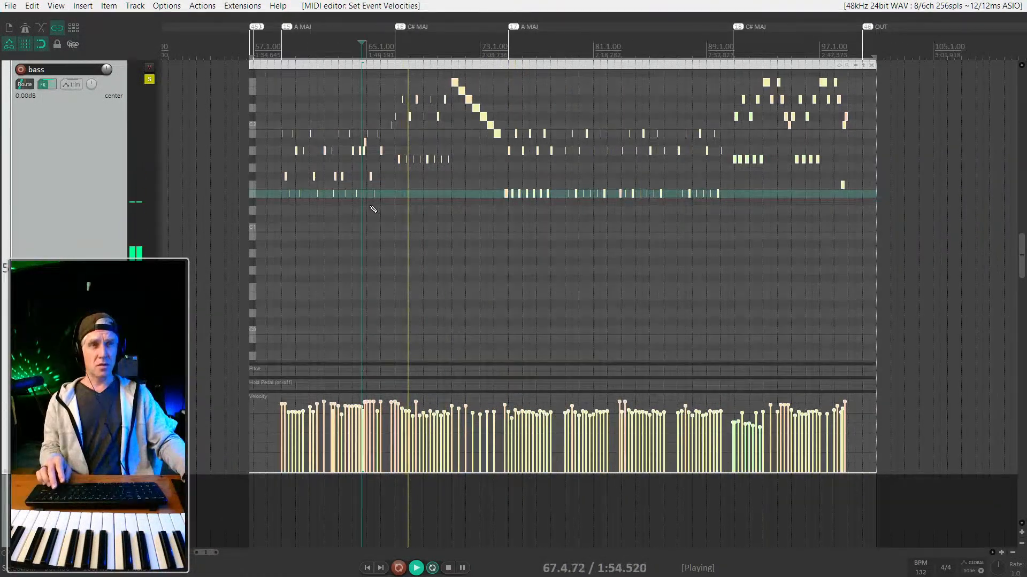
scroll(370, 207, up, 3)
key(space)
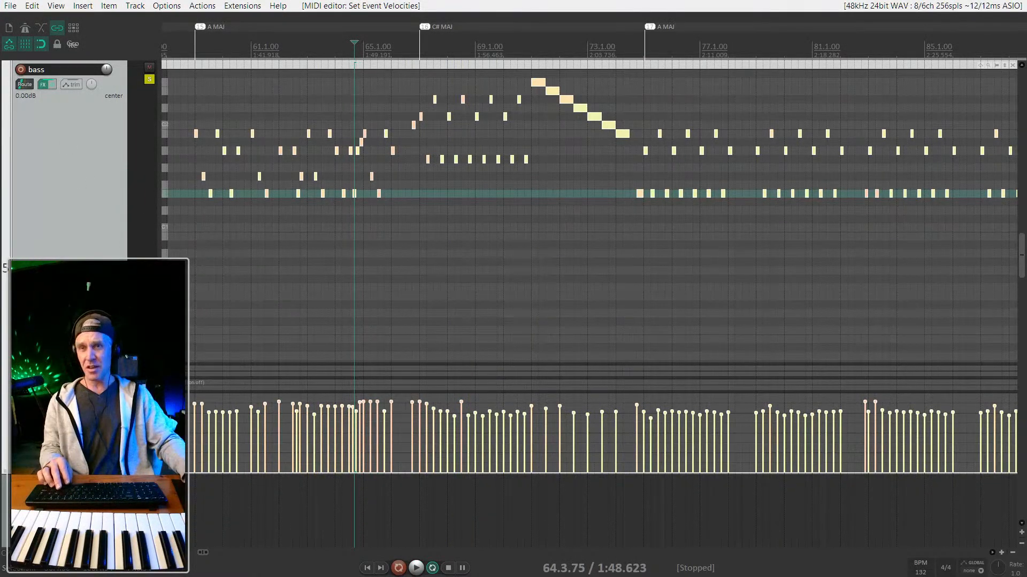
Add new tracks below bass, including a Komplete Kontrol instrument track, declining automatic routing.
scroll(589, 268, up, 5)
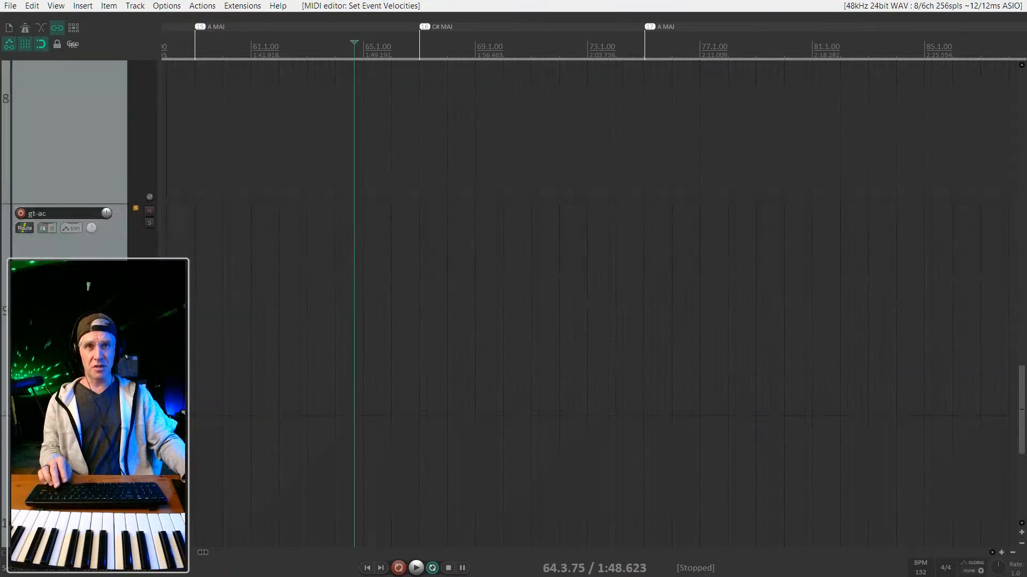
scroll(56, 236, up, 2)
scroll(55, 235, down, 6)
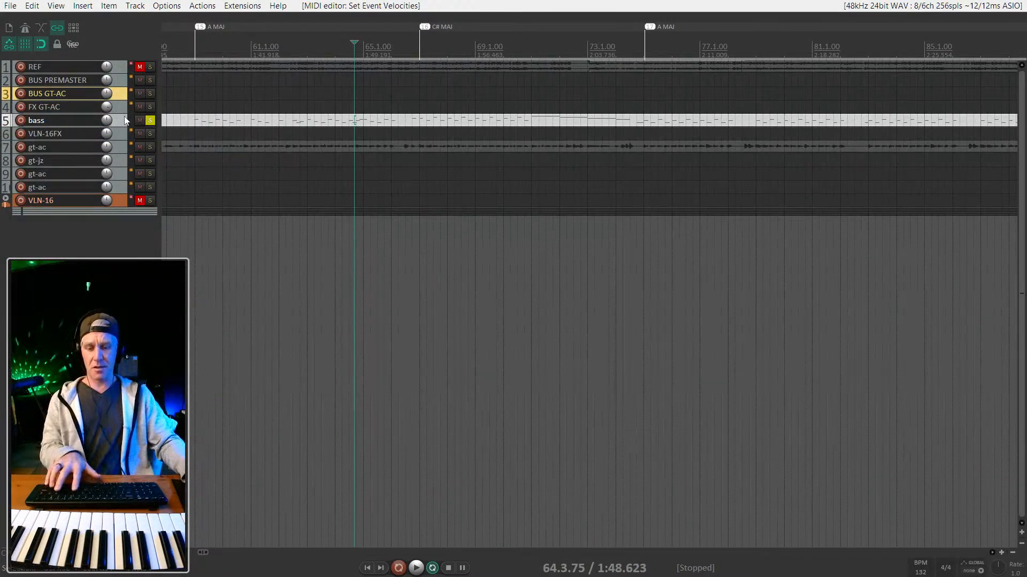
key(ctrl+t)
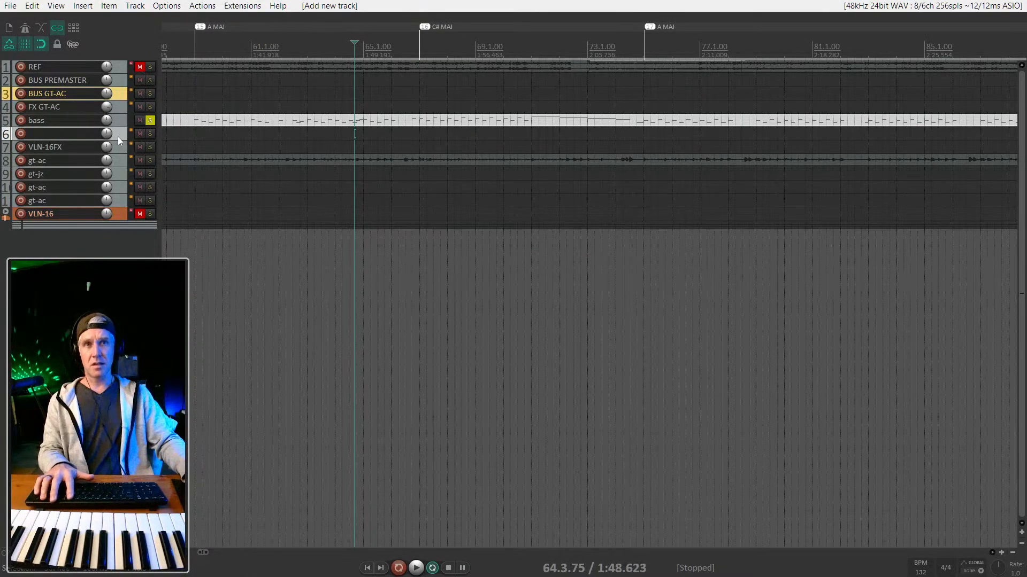
key(f)
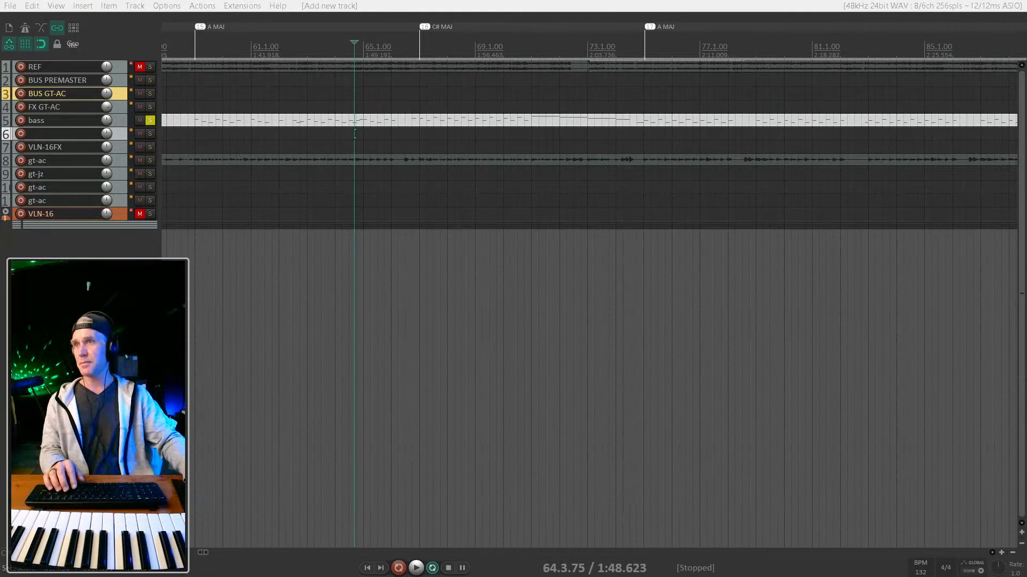
key(ctrl+t)
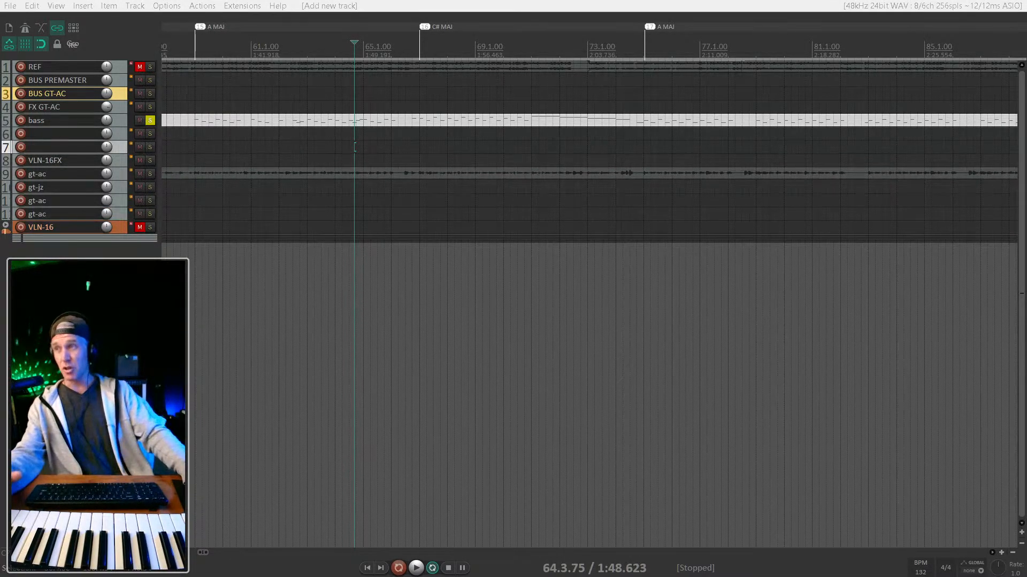
click(619, 375)
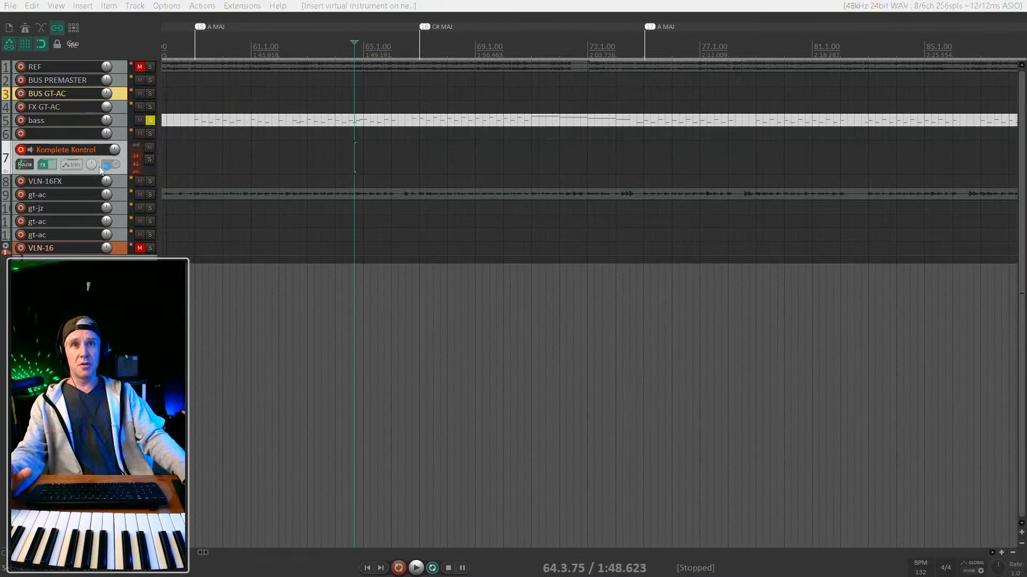
Delete the Komplete Kontrol track and add a Kontakt instrument track as track 7 without routing.
key(Delete)
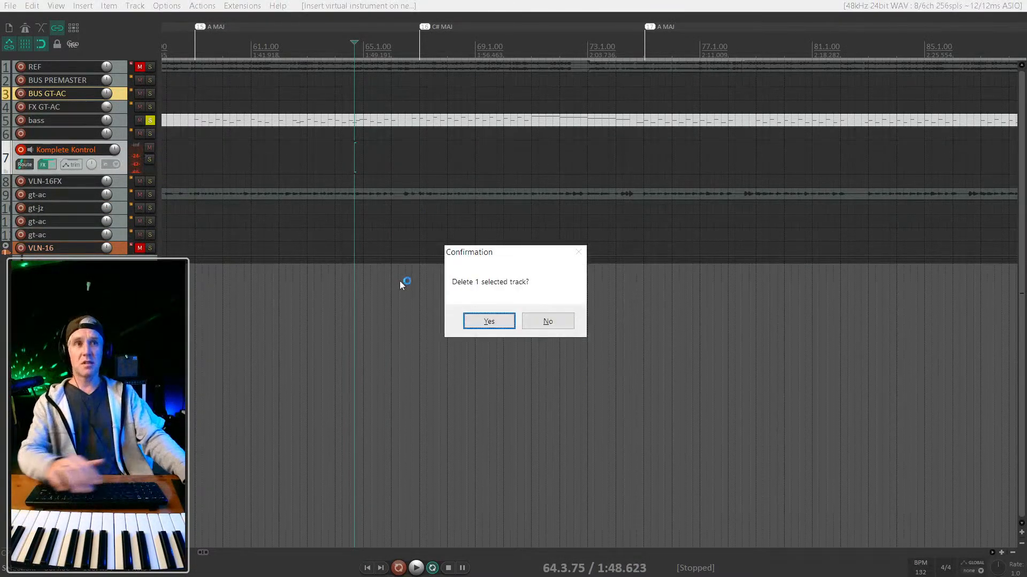
click(488, 324)
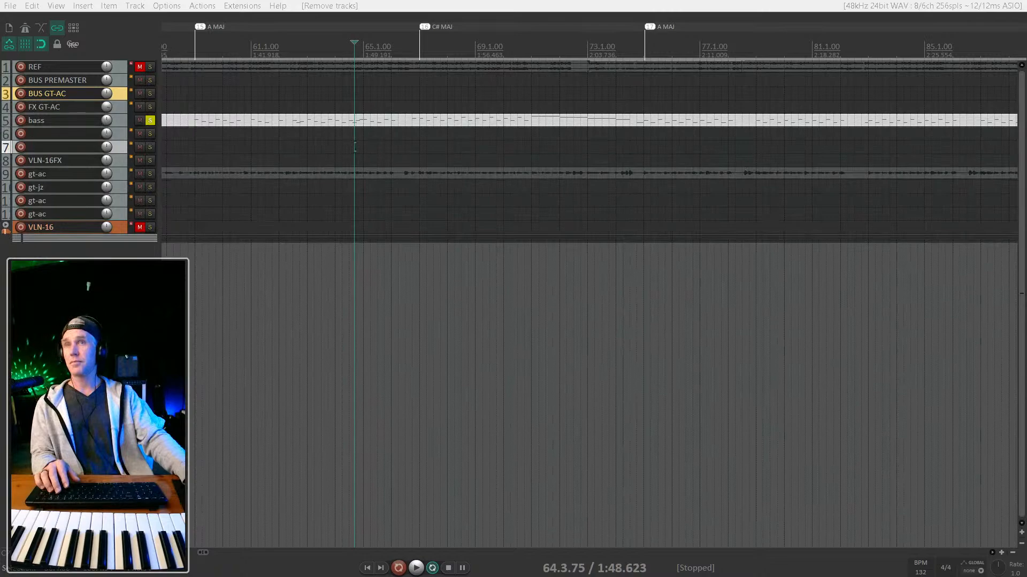
click(608, 370)
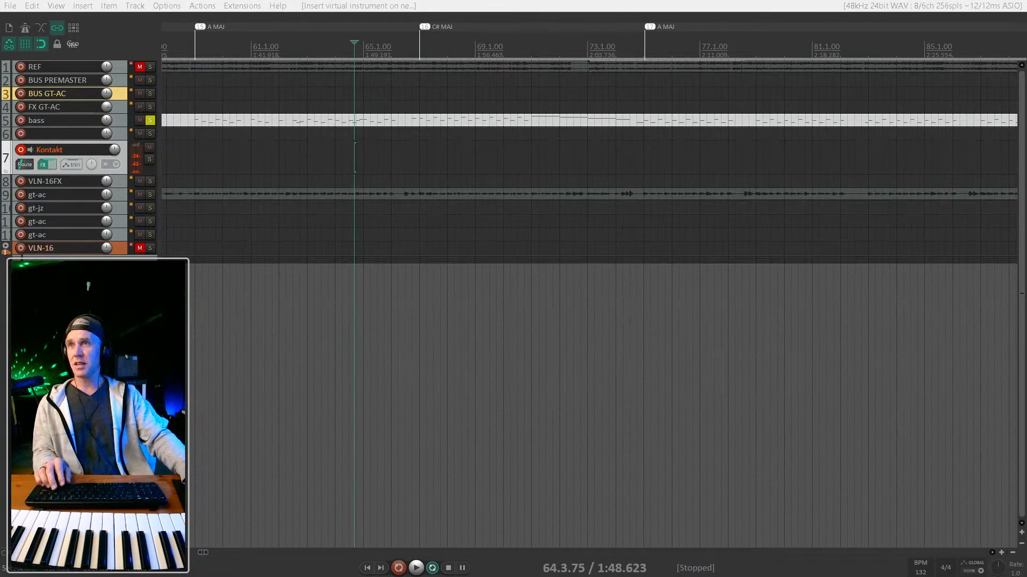
Bring the Kontakt window into view and browse its Libraries list to Scarbee Rickenbacker Bass.
drag(794, 10, 862, 24)
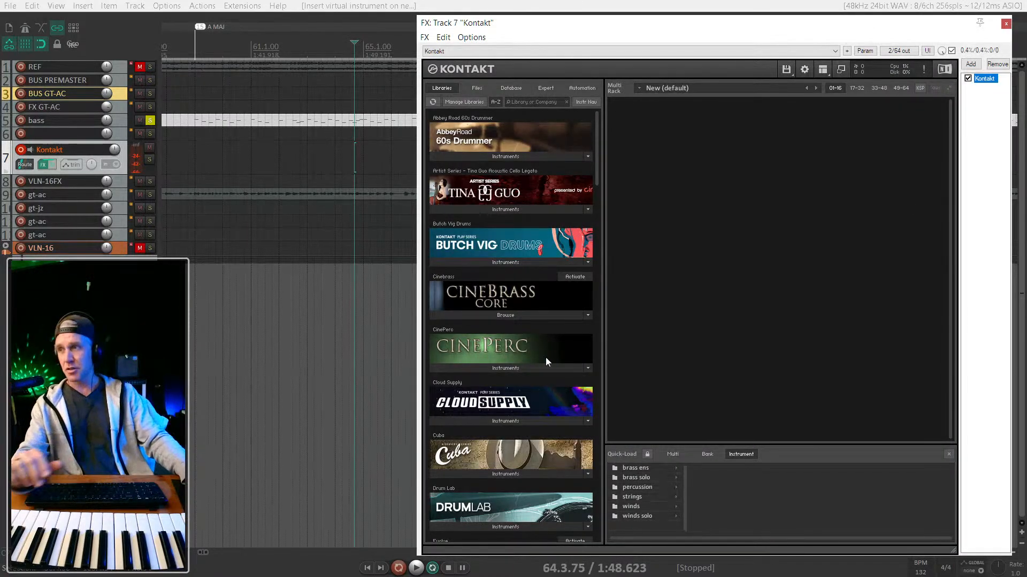
scroll(502, 232, down, 5)
scroll(499, 345, up, 3)
scroll(500, 346, down, 8)
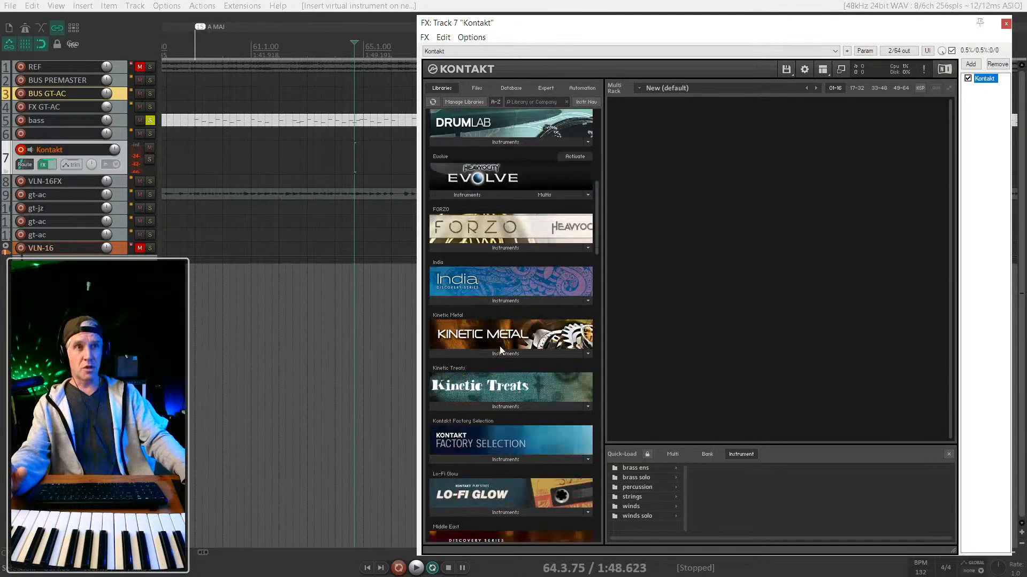
scroll(537, 294, down, 3)
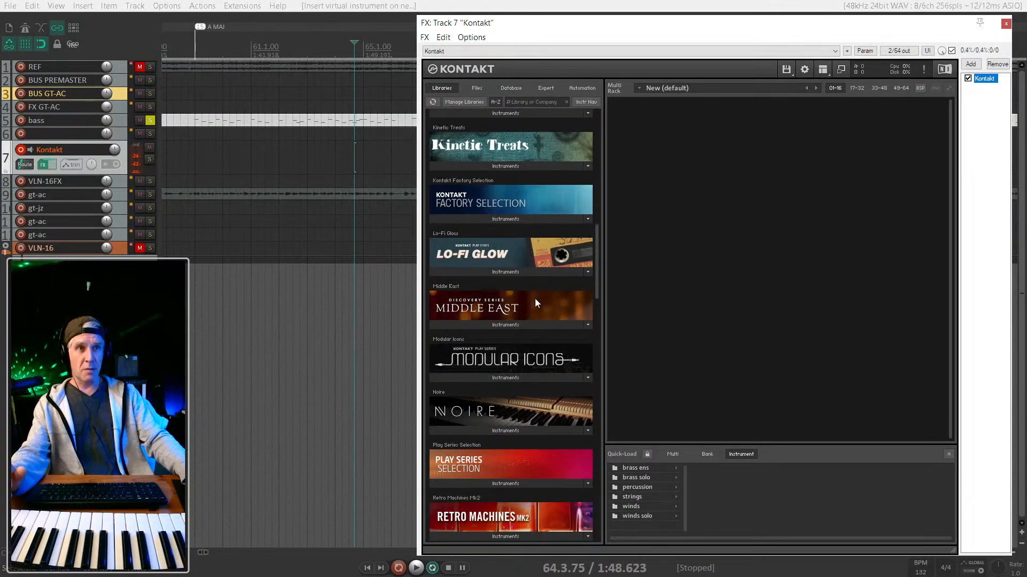
scroll(535, 310, down, 6)
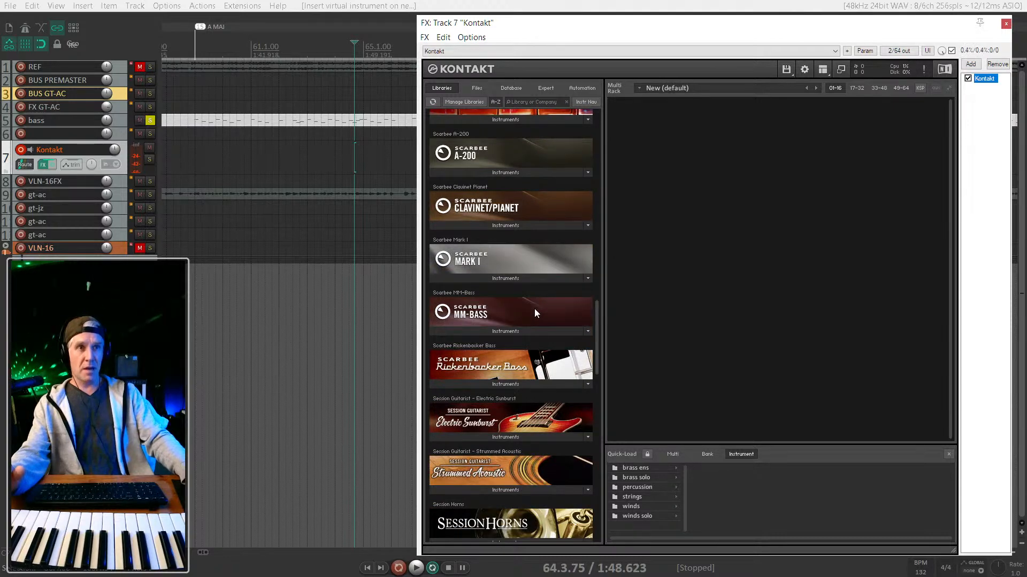
scroll(534, 309, down, 5)
scroll(534, 309, down, 2)
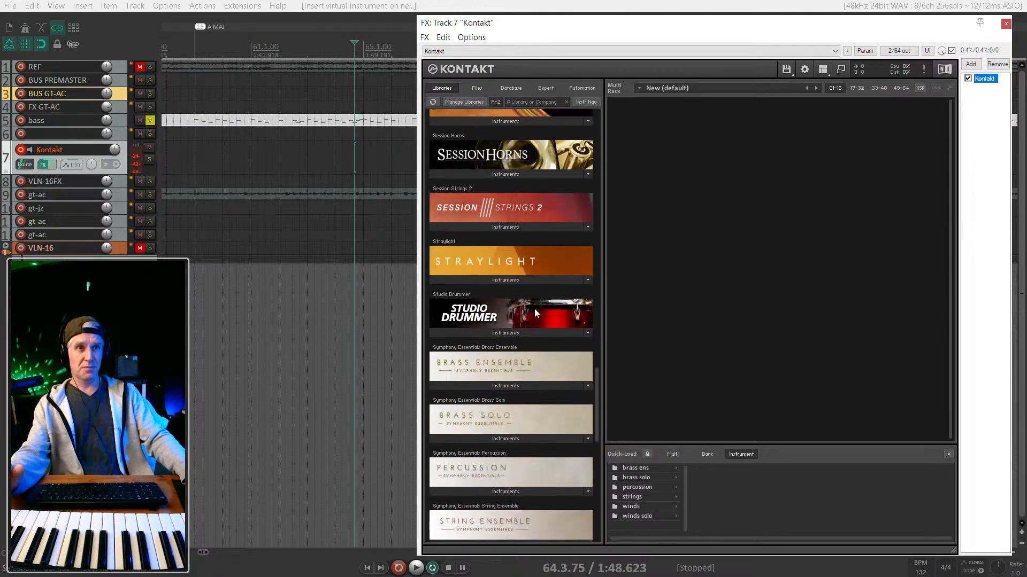
scroll(534, 309, down, 6)
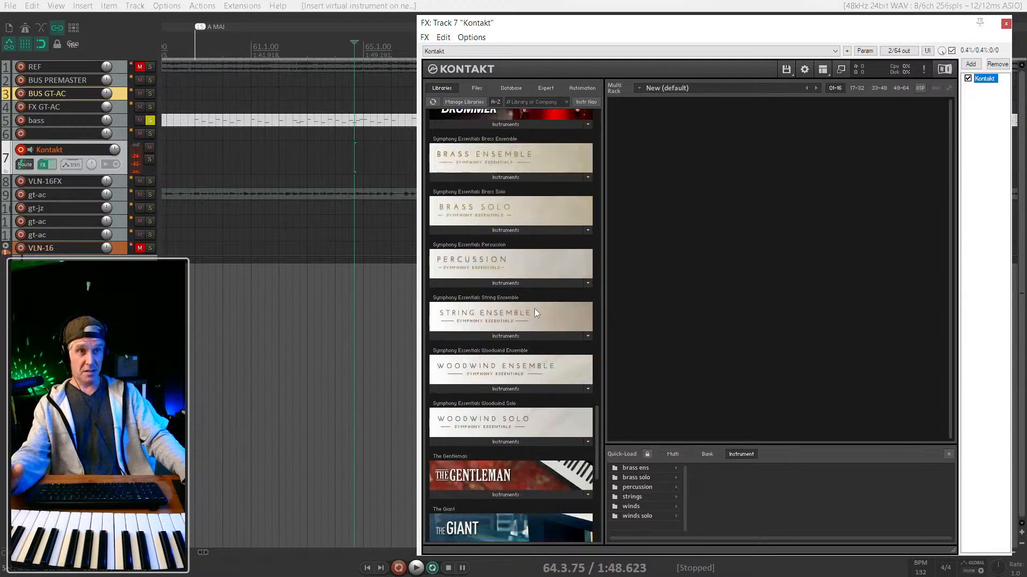
scroll(550, 194, up, 3)
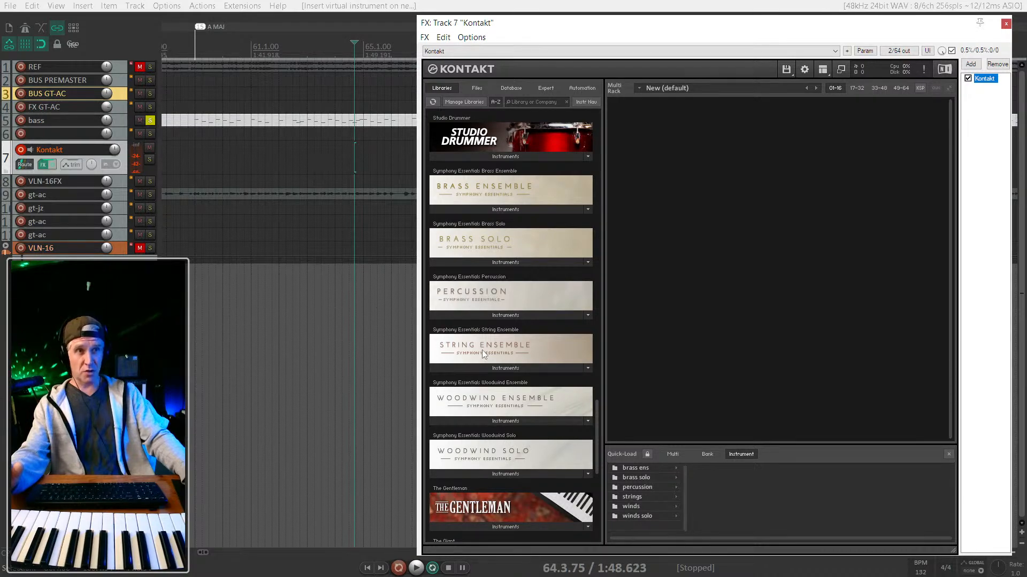
scroll(482, 350, down, 3)
scroll(496, 357, down, 2)
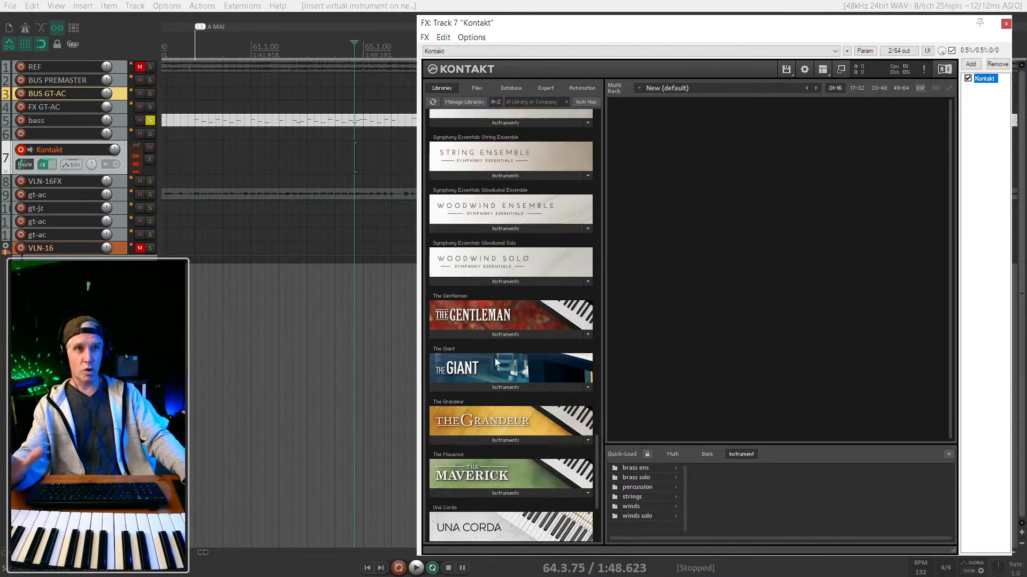
scroll(495, 358, down, 2)
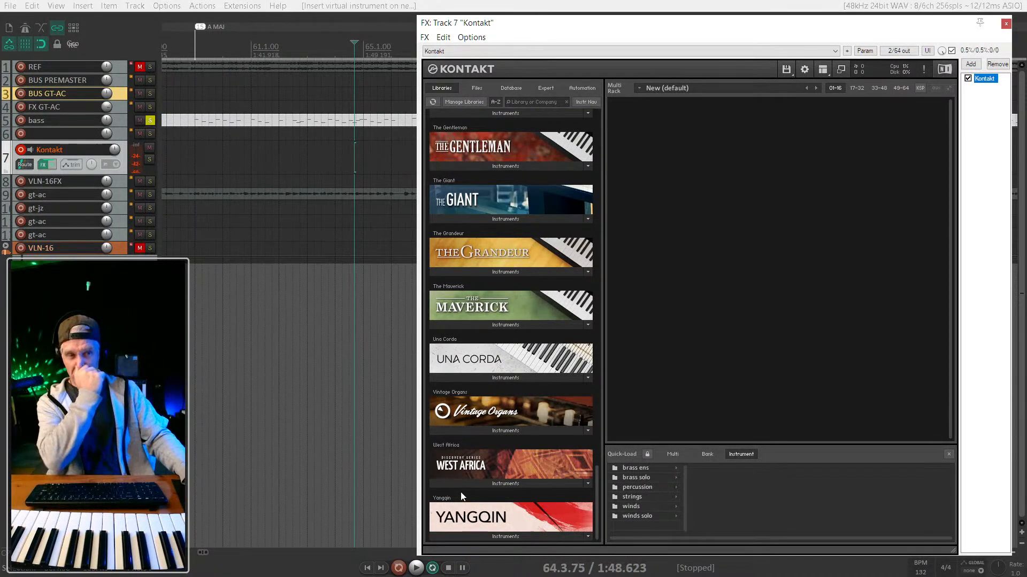
scroll(499, 480, up, 8)
scroll(503, 483, up, 4)
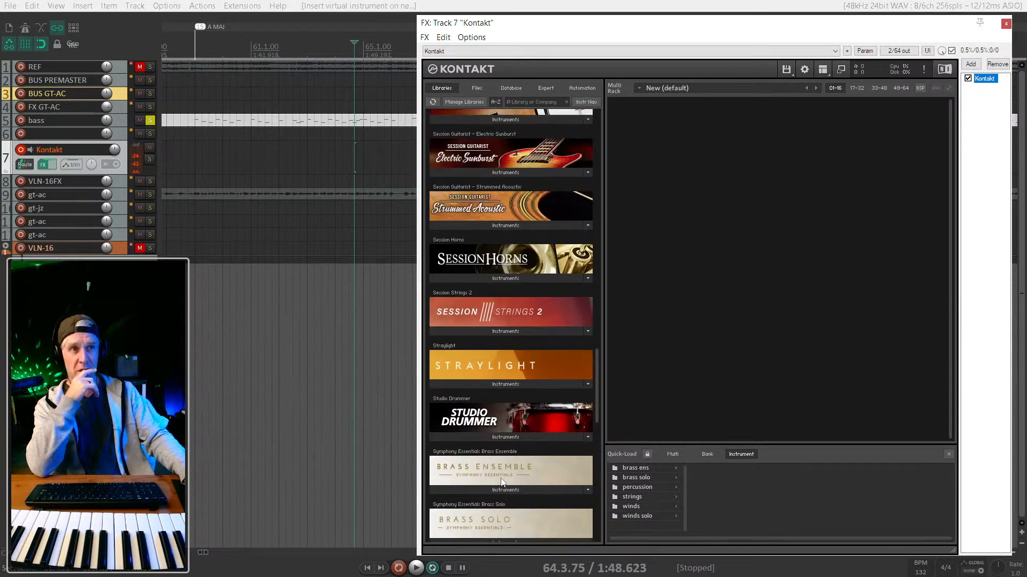
scroll(502, 481, up, 6)
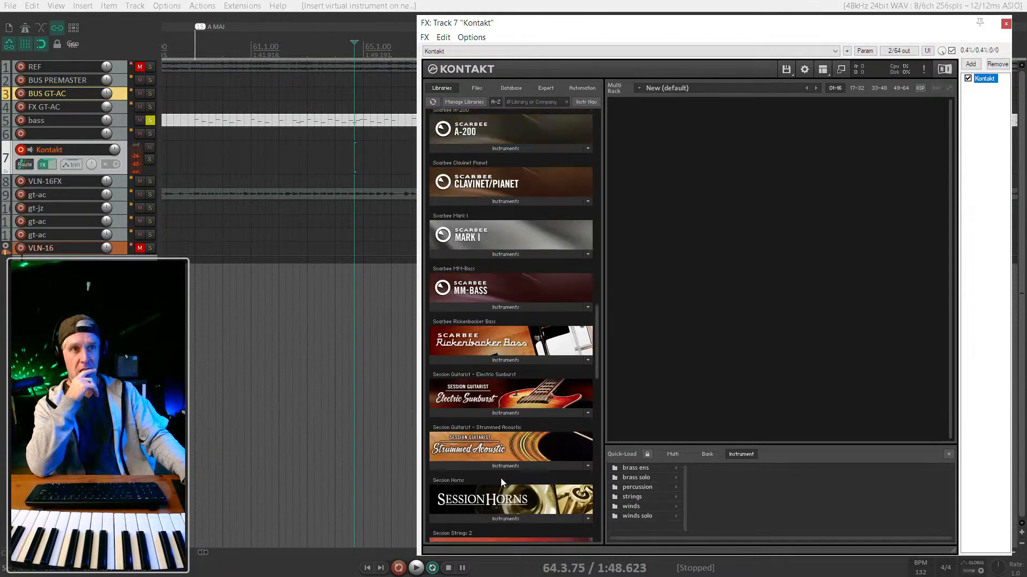
Load the Palm Muted .nki from Rickenbacker Bass's Instruments list into the rack.
click(511, 440)
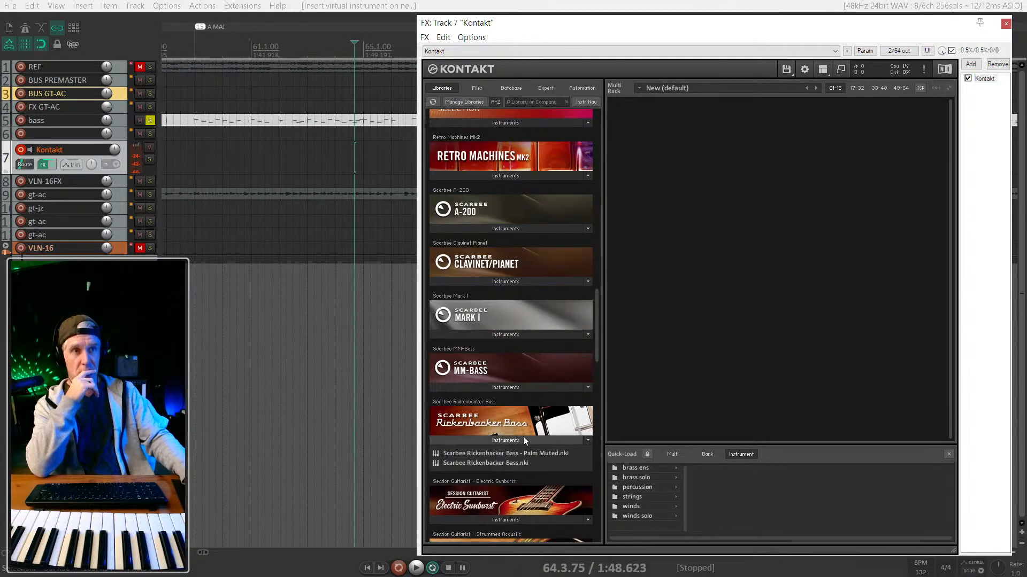
scroll(523, 437, down, 1)
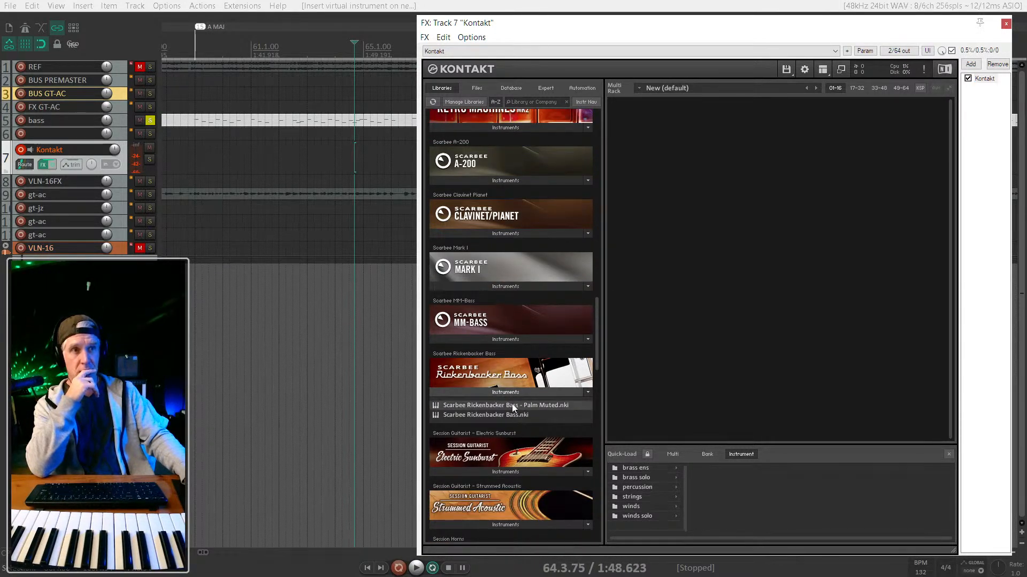
drag(478, 407, 734, 324)
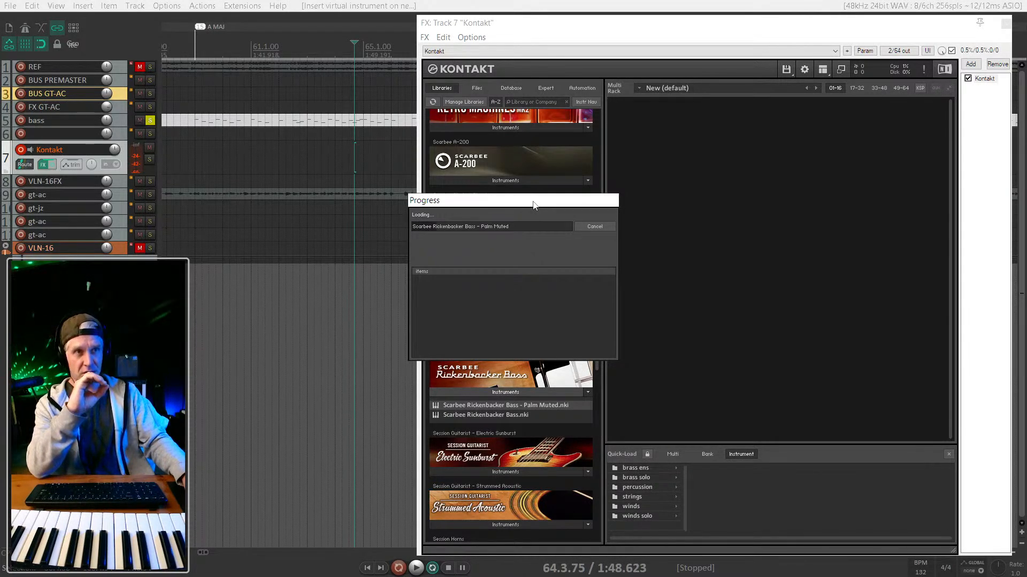
Let the Palm Muted Rickenbacker Bass finish loading, then show the mixer docker with Ctrl+M.
drag(534, 205, 755, 216)
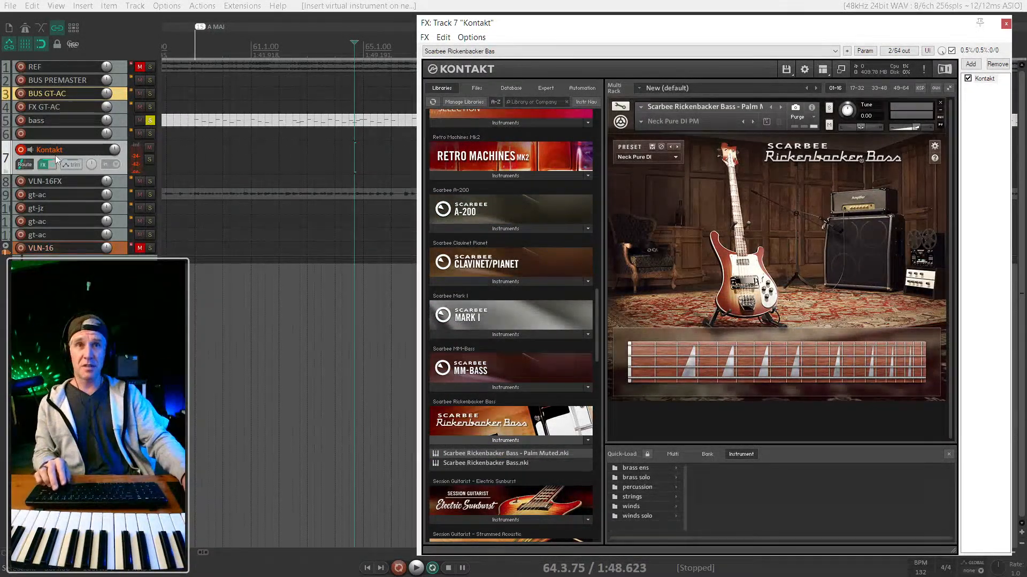
key(ctrl+m)
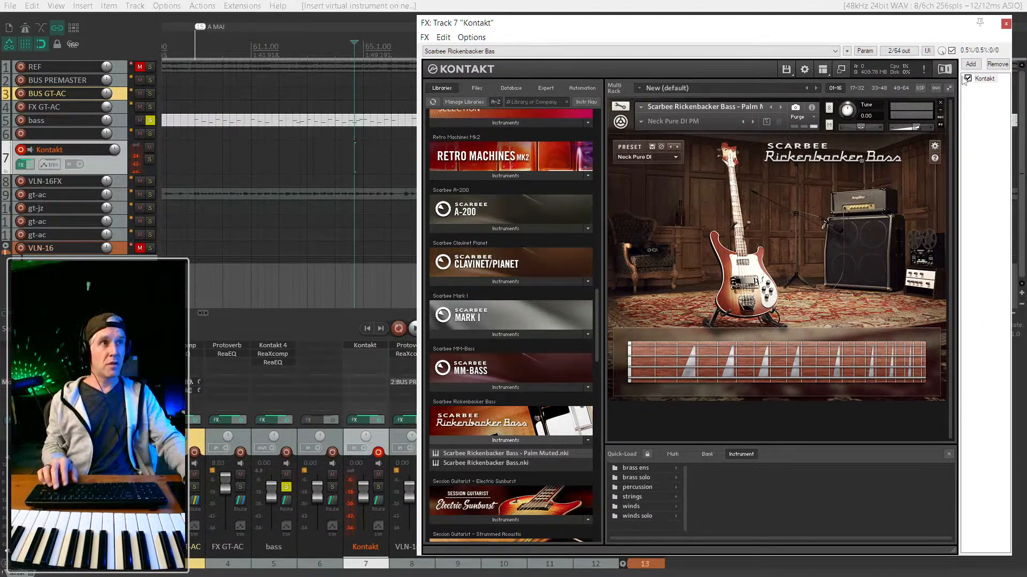
Hide Kontakt's Browser panel and place the narrowed Kontakt window at the right screen edge.
drag(919, 24, 1017, 9)
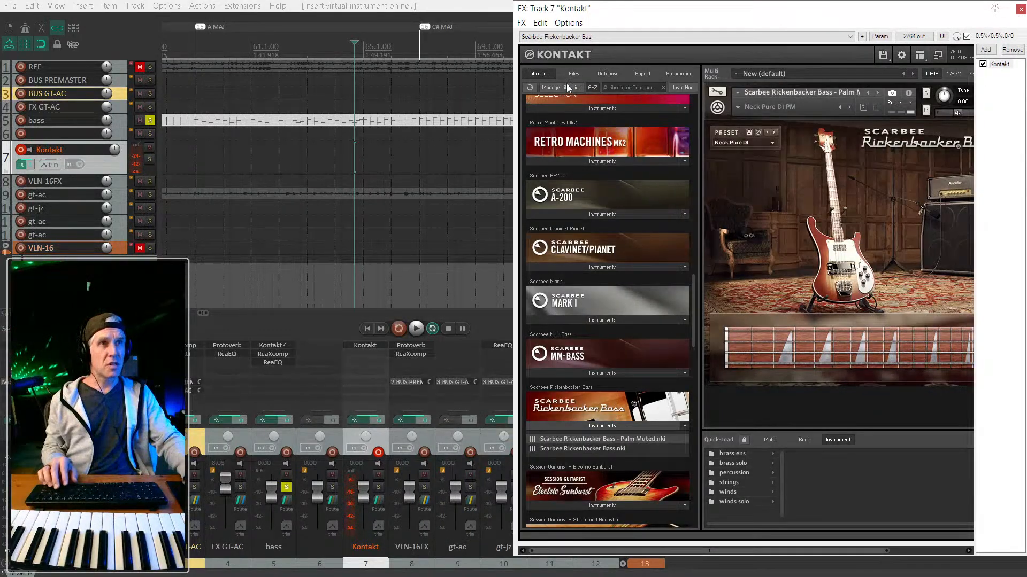
click(920, 54)
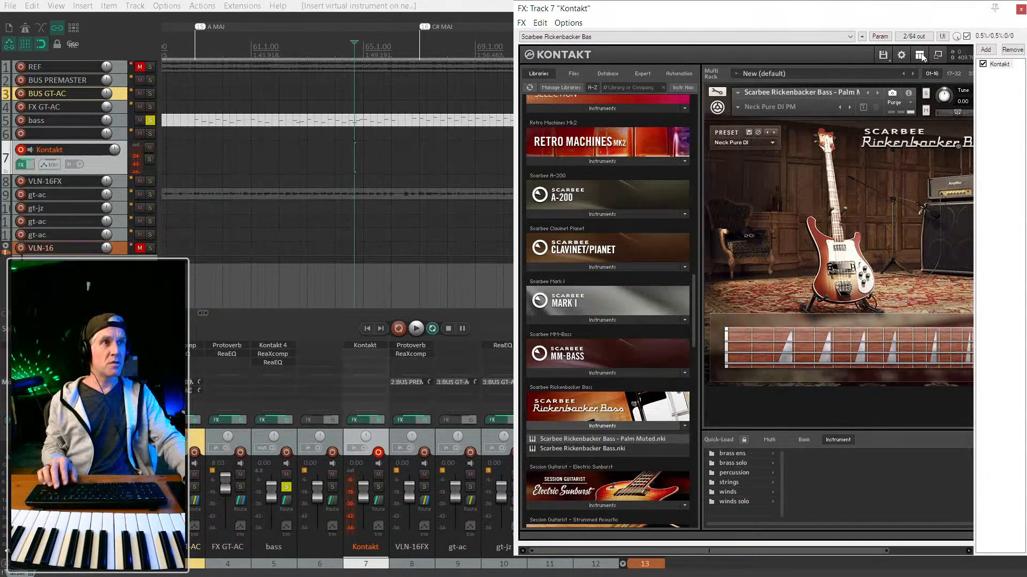
click(922, 69)
drag(813, 13, 907, 26)
drag(802, 23, 872, 44)
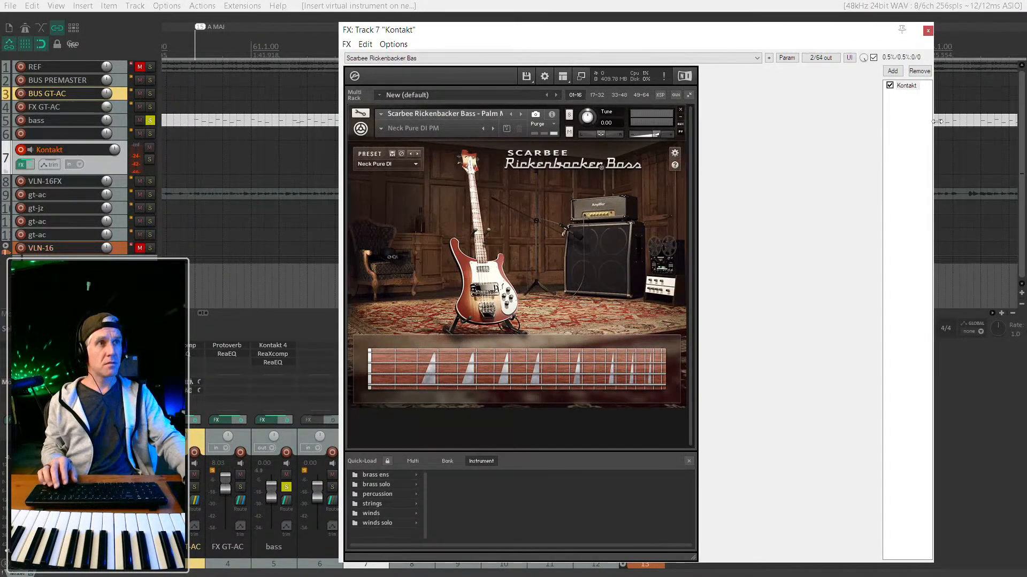
drag(757, 122, 698, 121)
drag(584, 40, 910, 31)
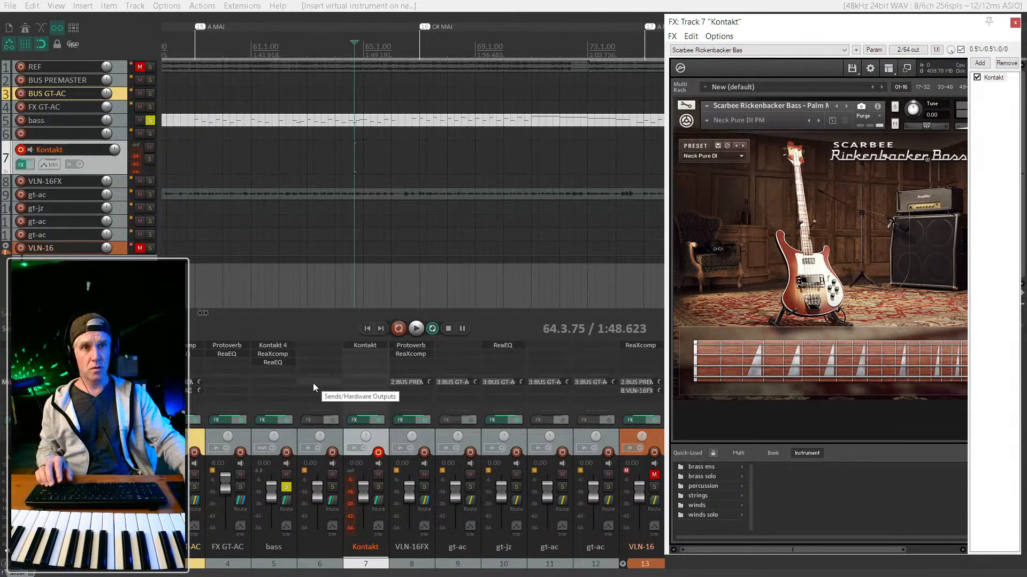
Try a bass-to-track-6 send, undo it, and reset track 6's volume to 0 dB.
drag(276, 380, 315, 353)
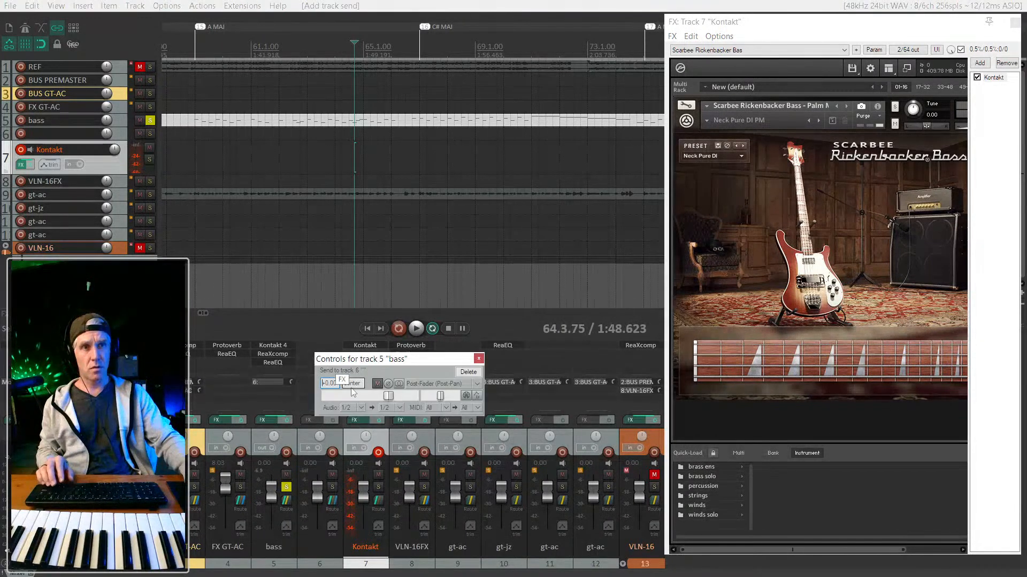
click(478, 359)
key(ctrl+z)
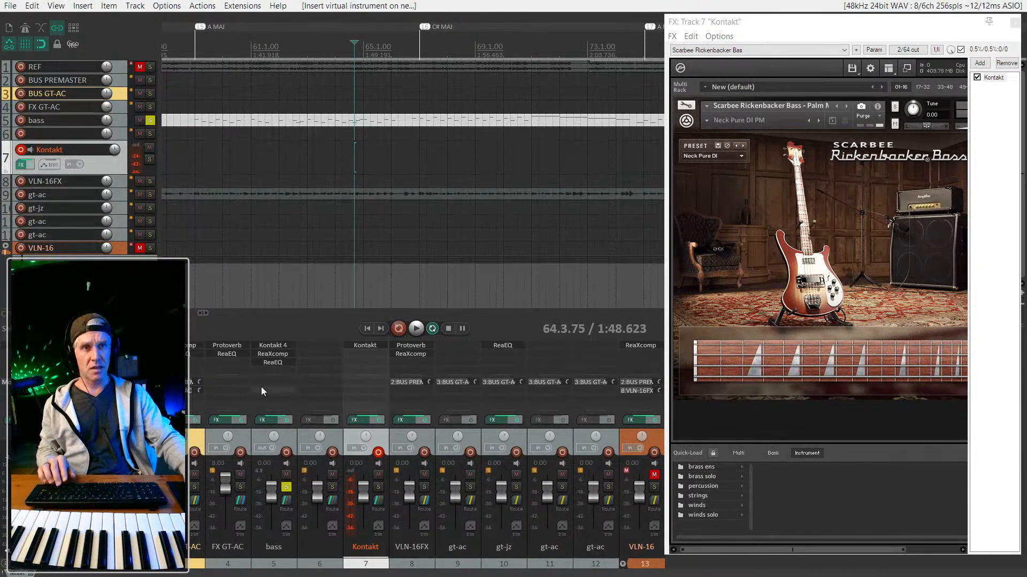
drag(316, 493, 260, 392)
double_click(320, 466)
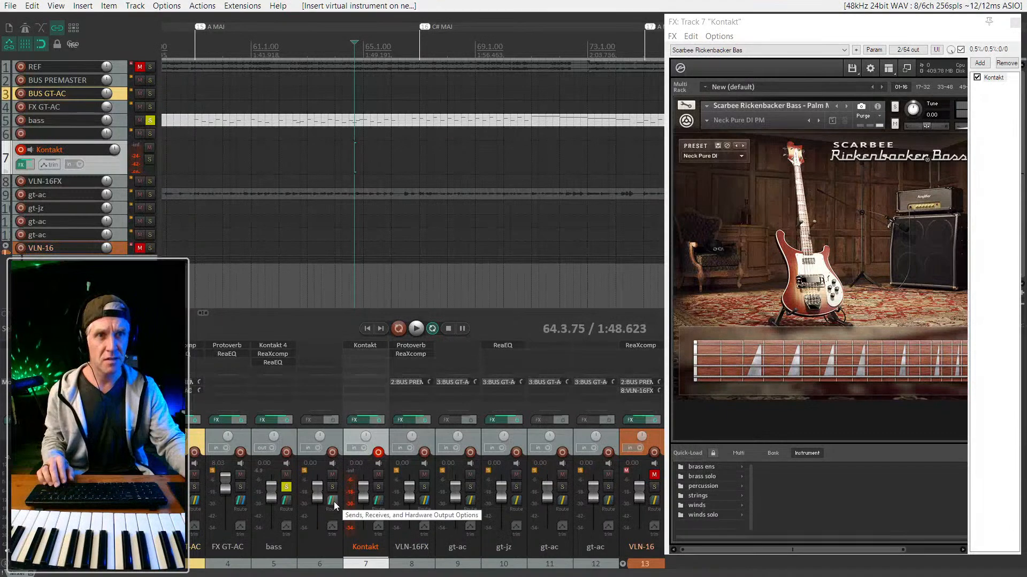
Create a bass send to track 6 again, then delete it.
right_click(271, 393)
click(272, 370)
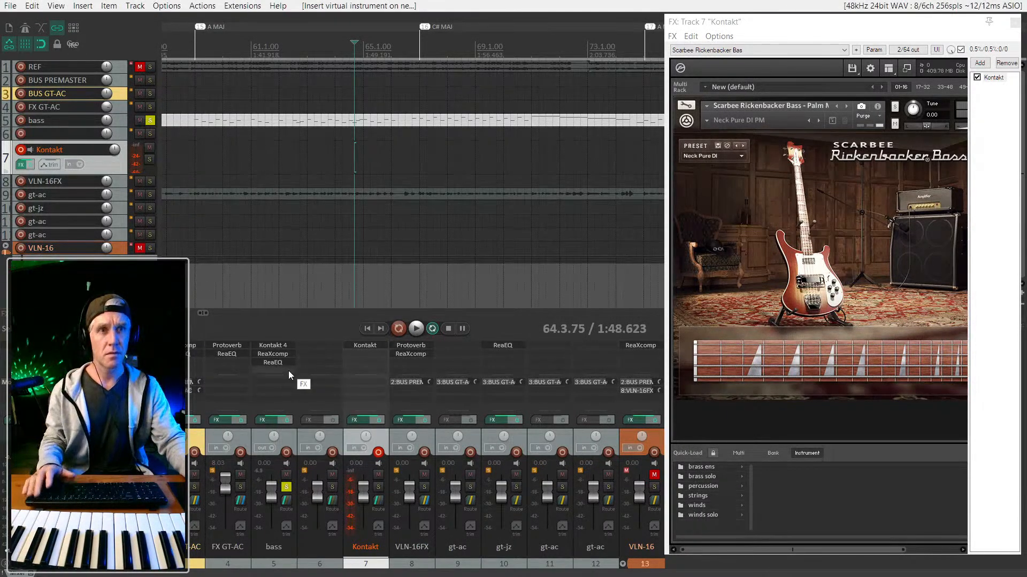
drag(285, 502, 325, 393)
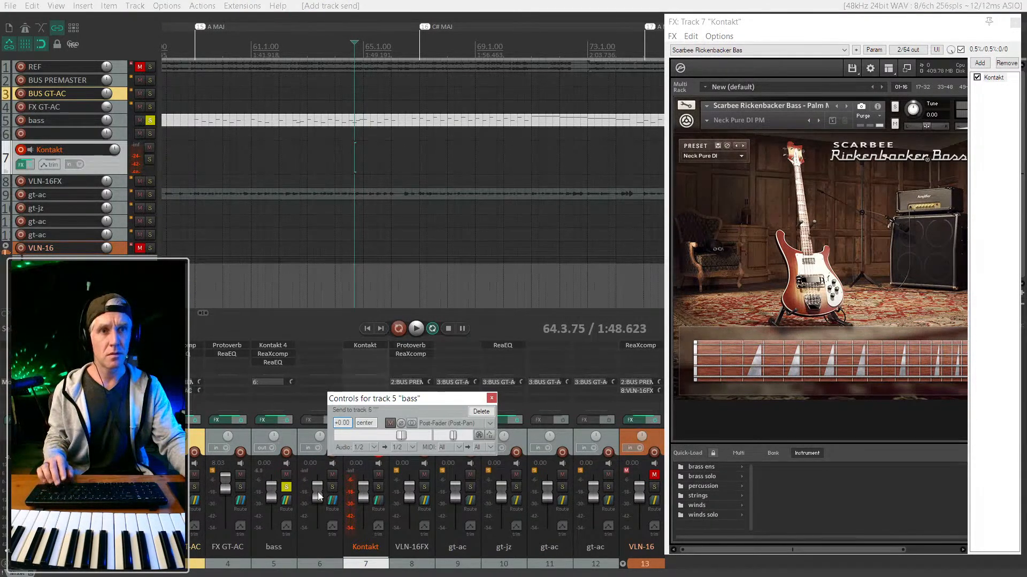
click(491, 398)
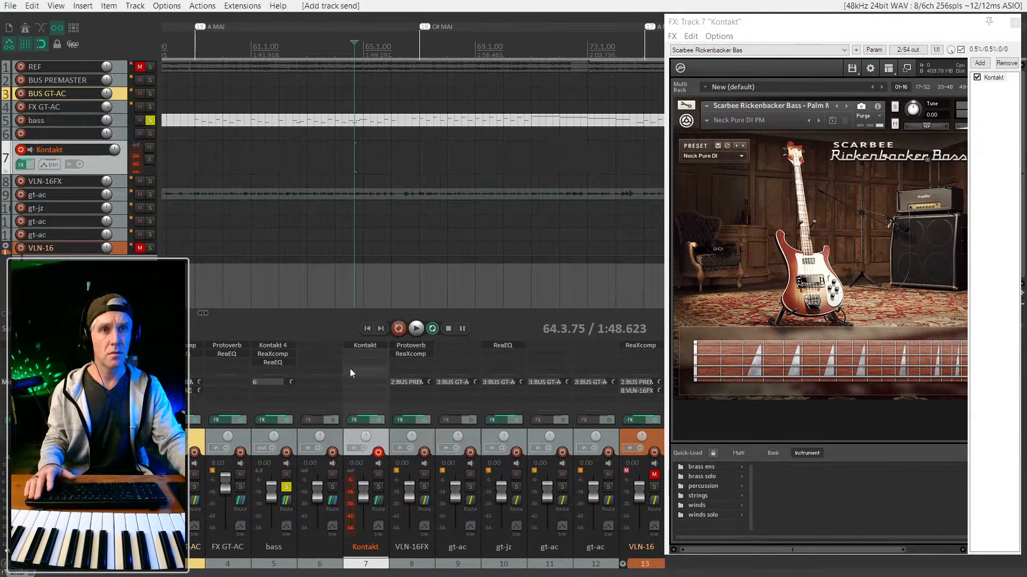
key(Escape)
click(273, 383)
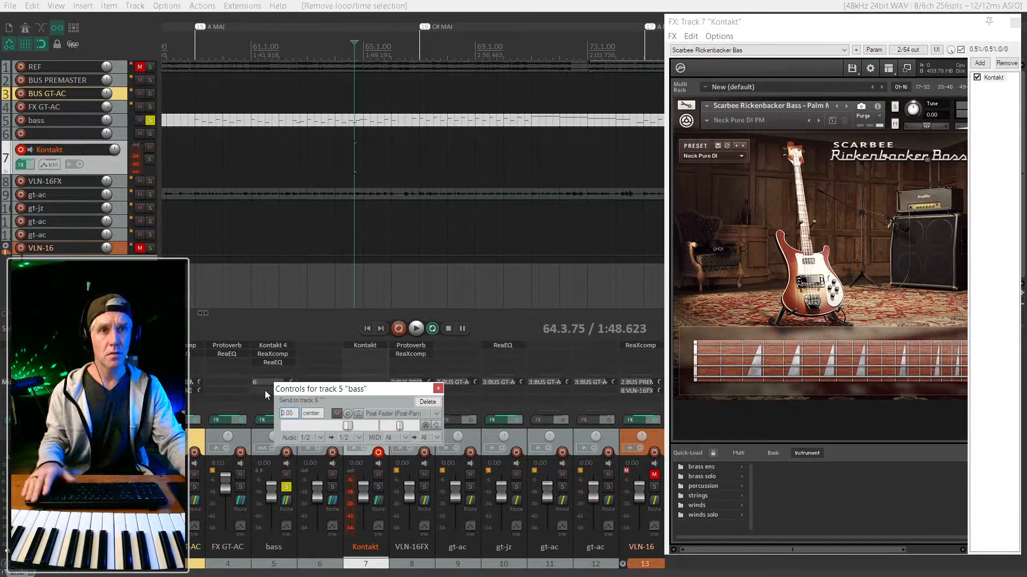
alt+click(273, 384)
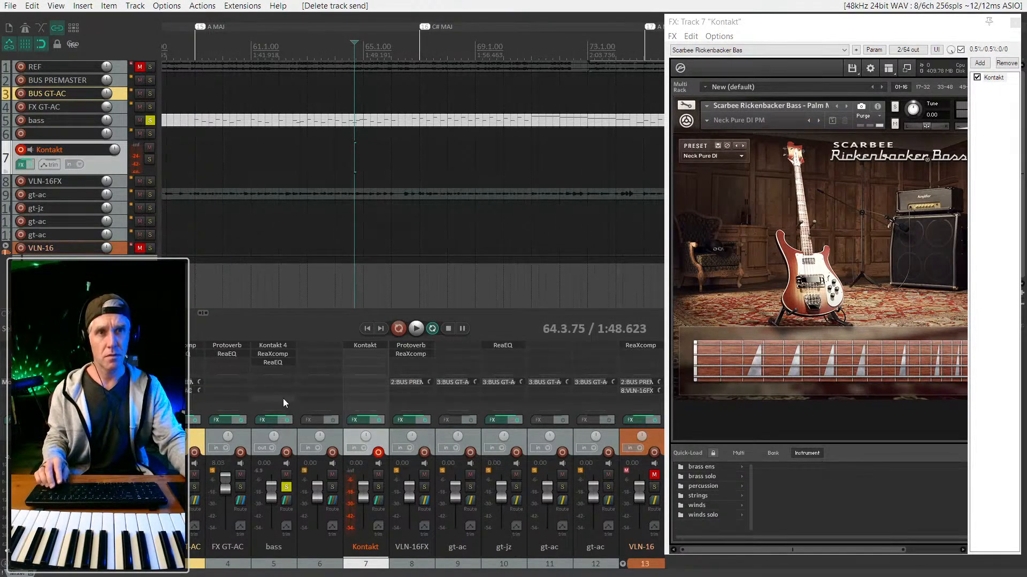
Route bass and track 6 together, leaving track 6 without its send to bass.
right_click(271, 396)
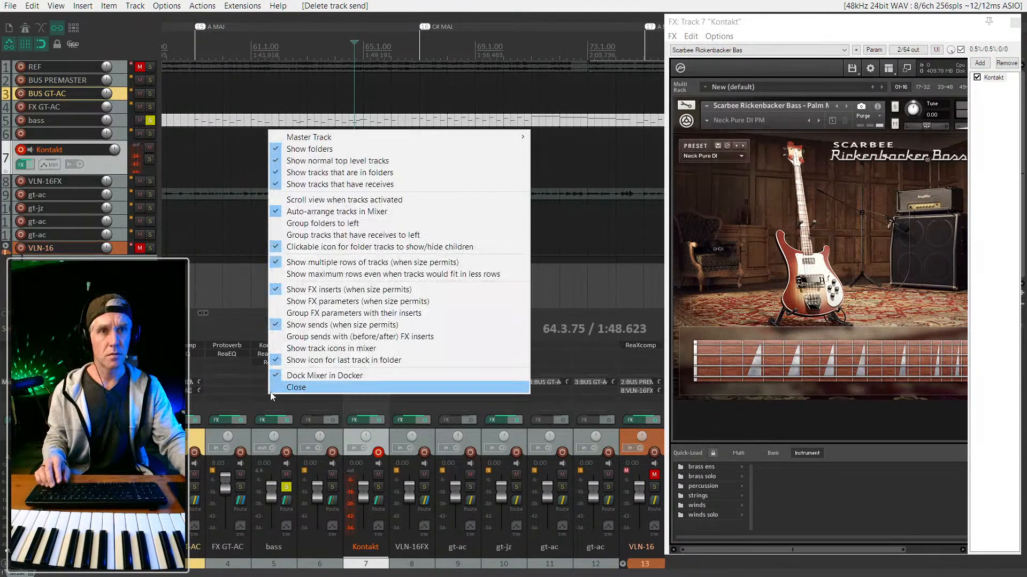
click(299, 403)
drag(287, 383, 318, 398)
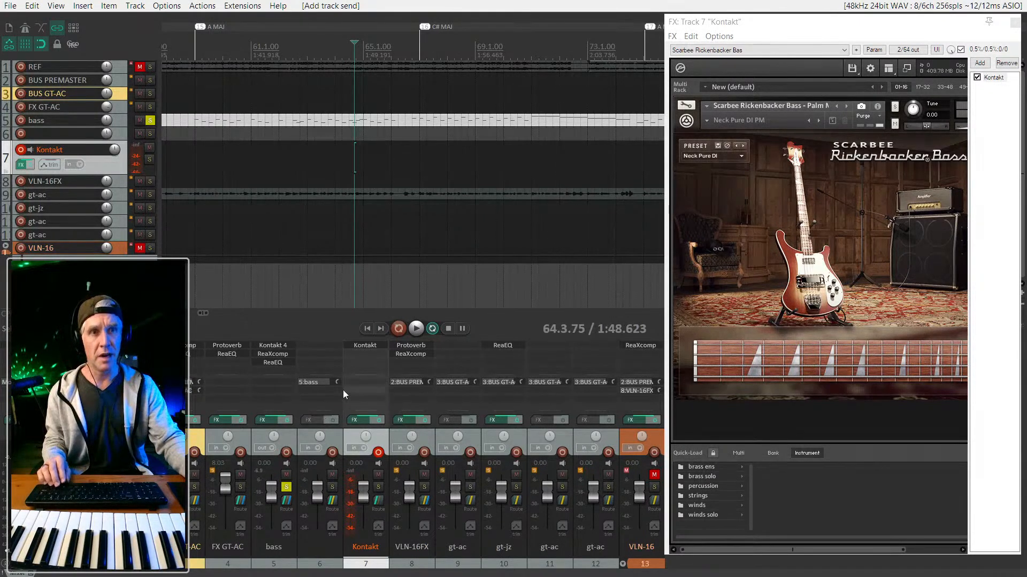
alt+click(317, 384)
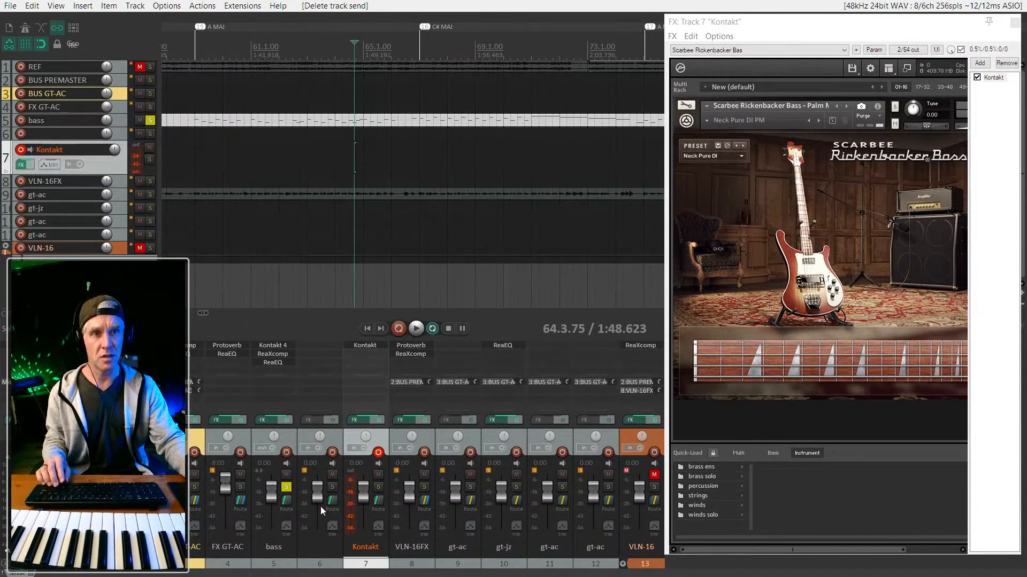
Rename mixer track 6 to 'bass - palm'.
double_click(312, 547)
text(bass - palm)
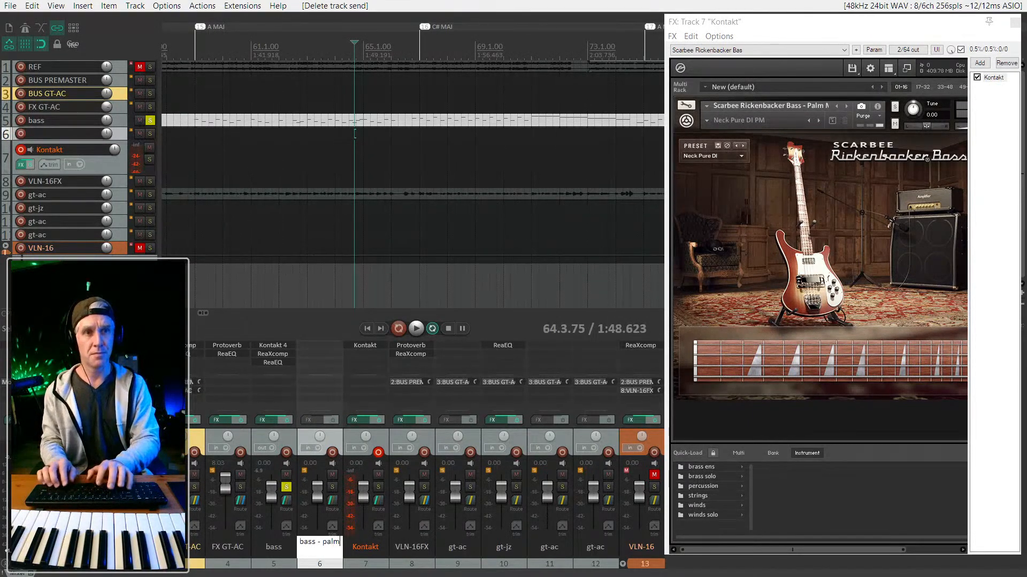
key(Return)
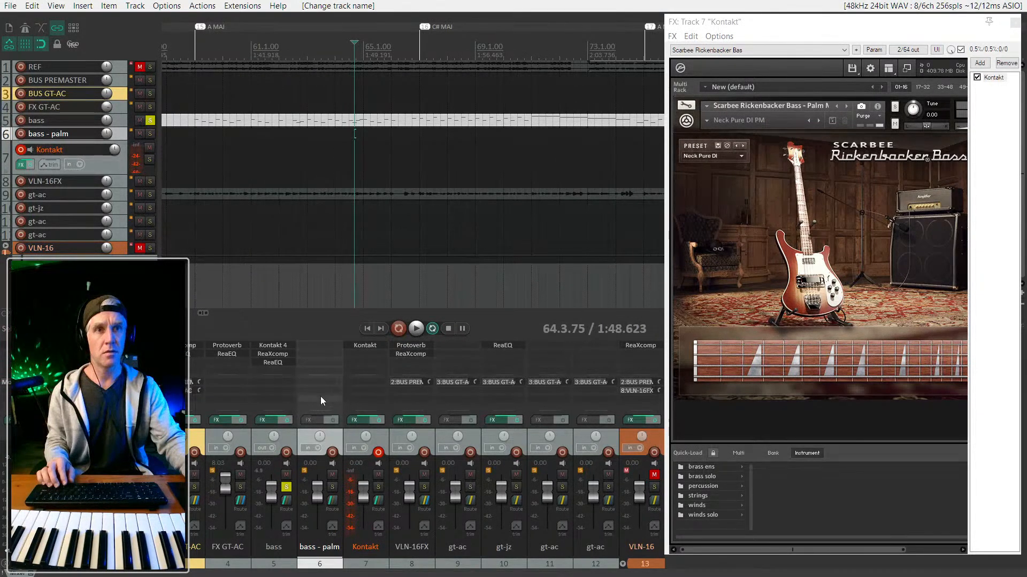
Send bass to bass - palm and audition it soloed at 0 dB volume.
drag(287, 502, 302, 395)
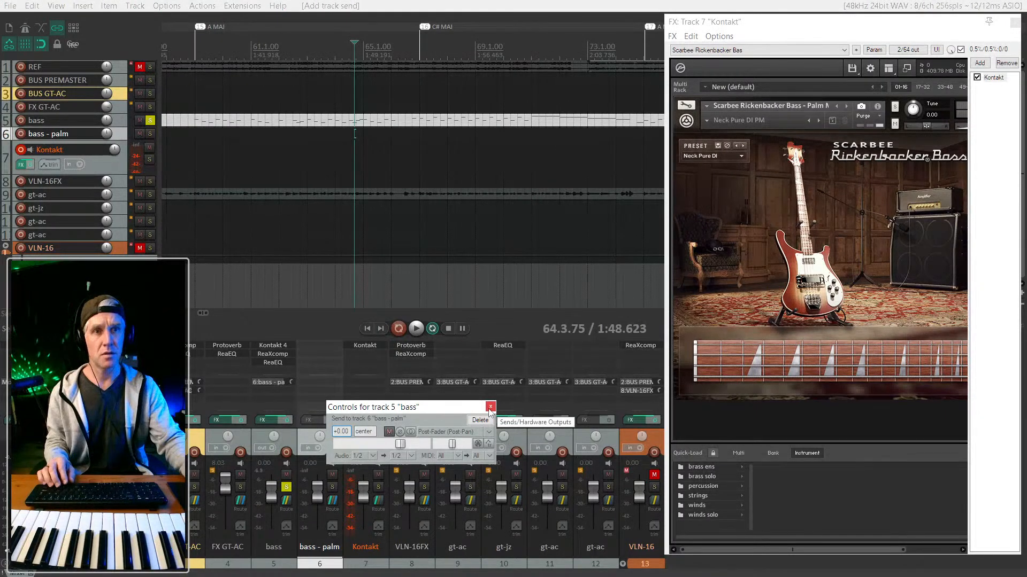
click(490, 407)
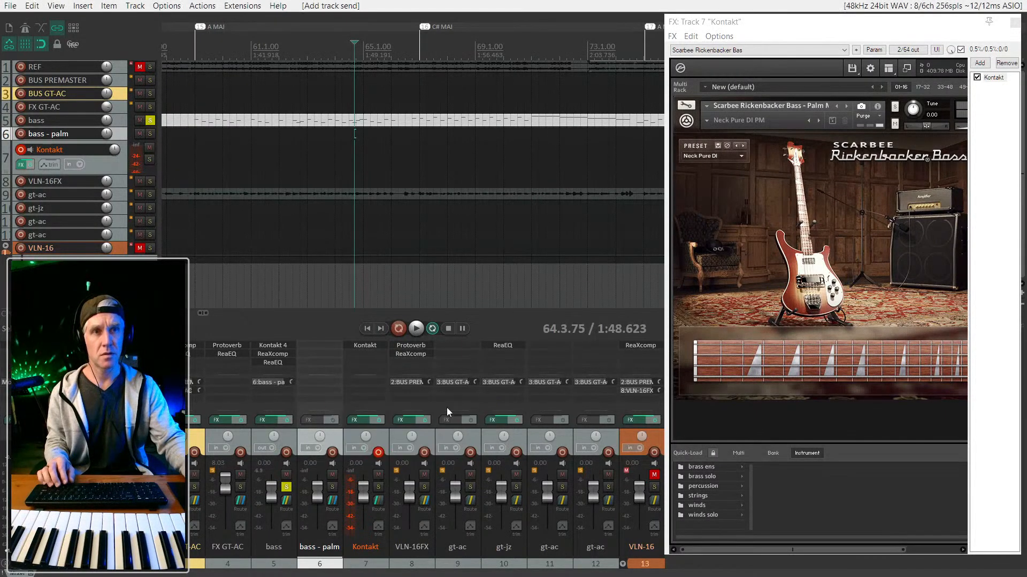
click(332, 487)
key(space)
drag(317, 492, 317, 506)
ctrl+click(332, 489)
click(332, 489)
click(321, 511)
double_click(320, 511)
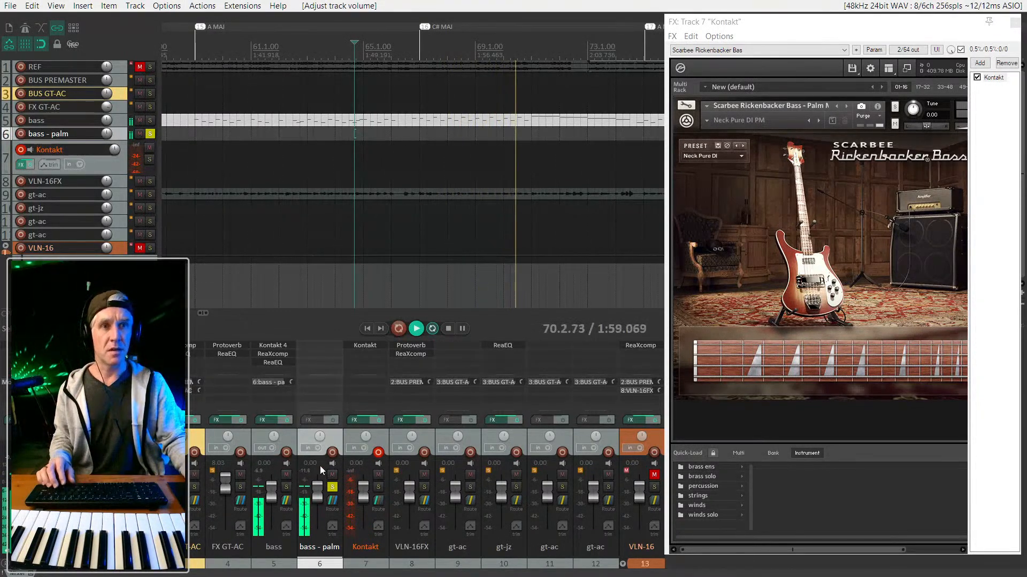
key(space)
Replace the bass - palm send with a bass send to Kontakt, solo bass, and play.
alt+click(281, 383)
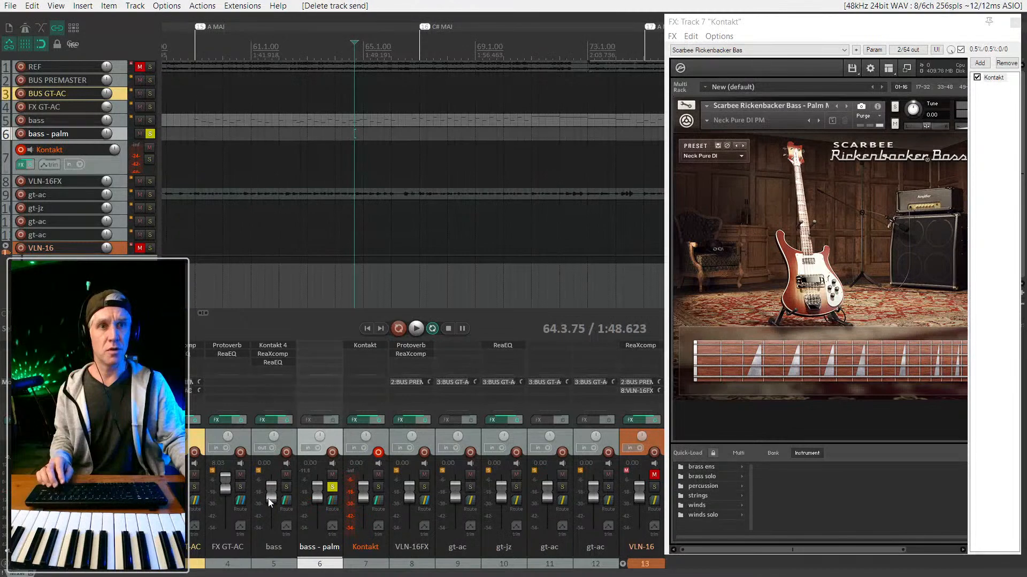
right_click(369, 372)
click(278, 477)
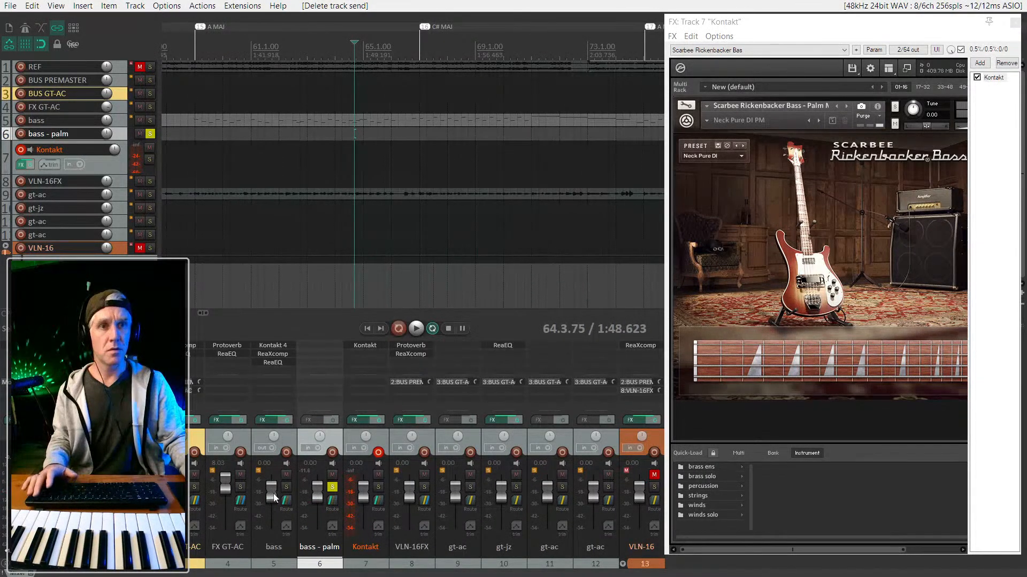
drag(368, 361, 369, 364)
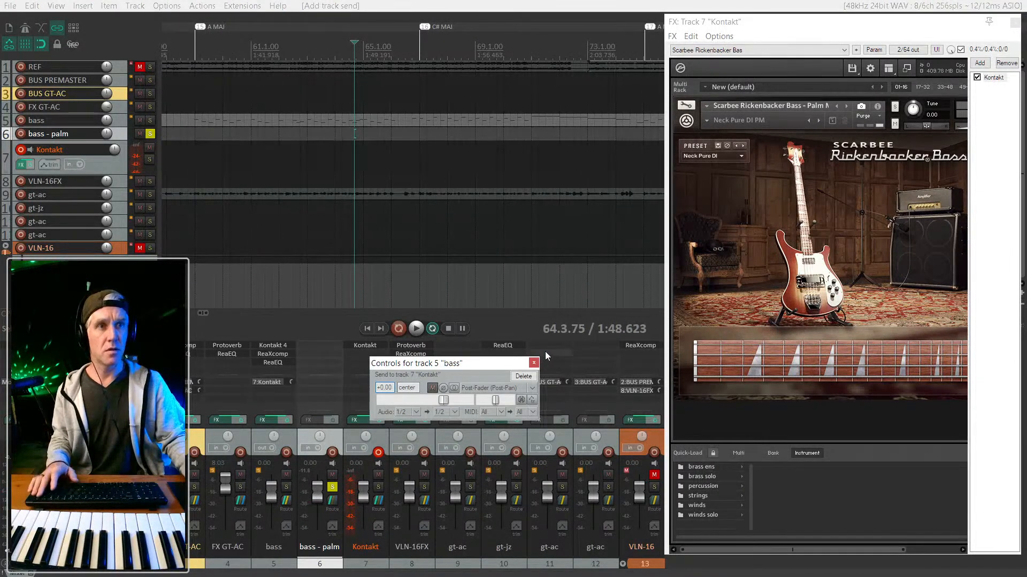
click(533, 363)
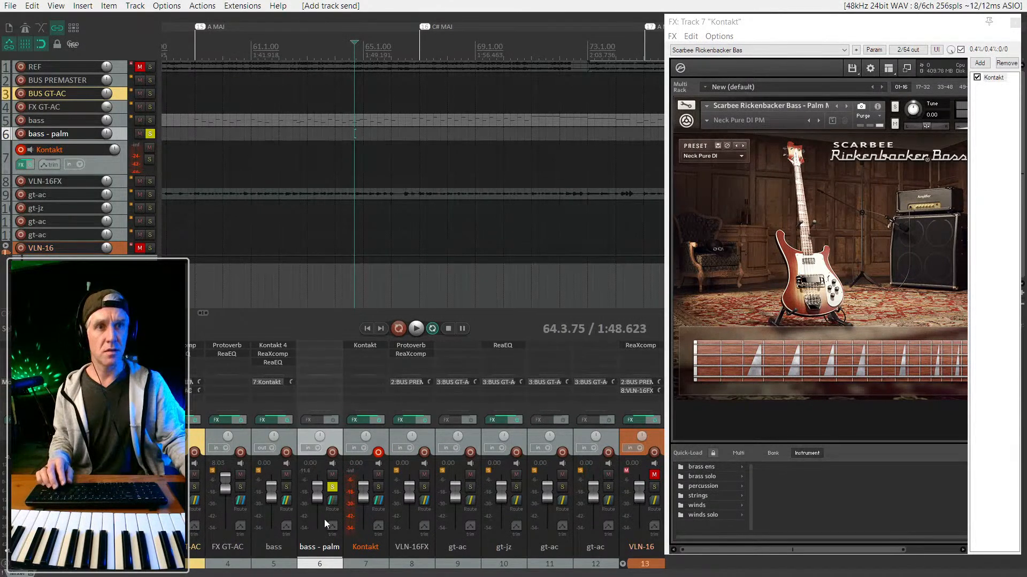
click(286, 487)
key(space)
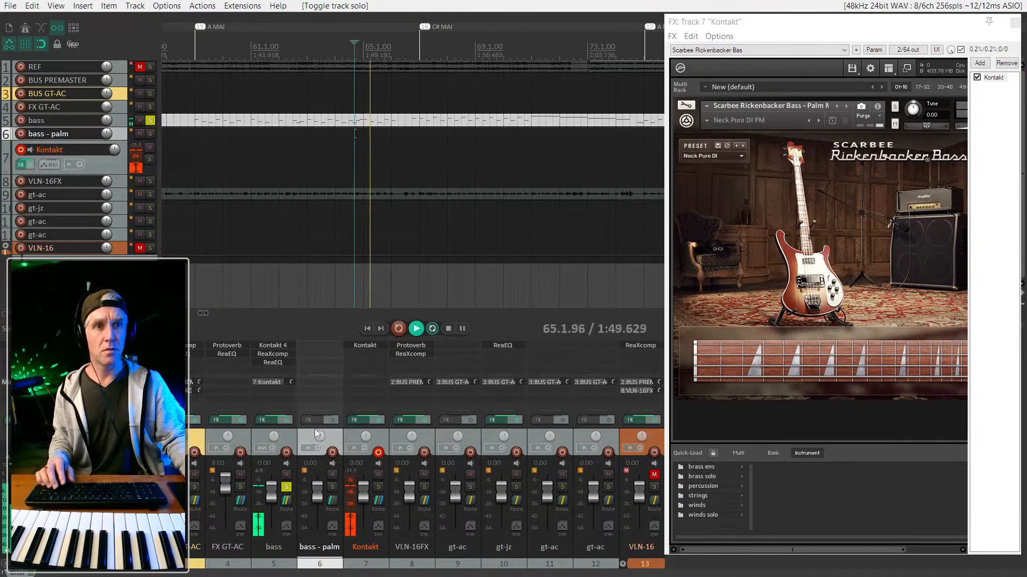
Solo Kontakt instead of bass and shift the Kontakt window left toward the centre.
click(379, 487)
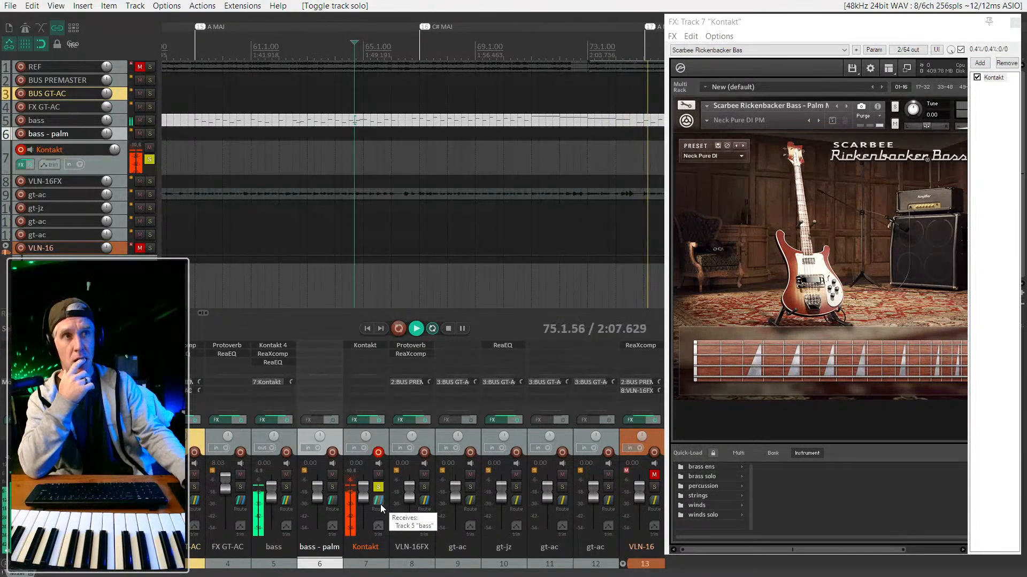
drag(675, 28, 437, 36)
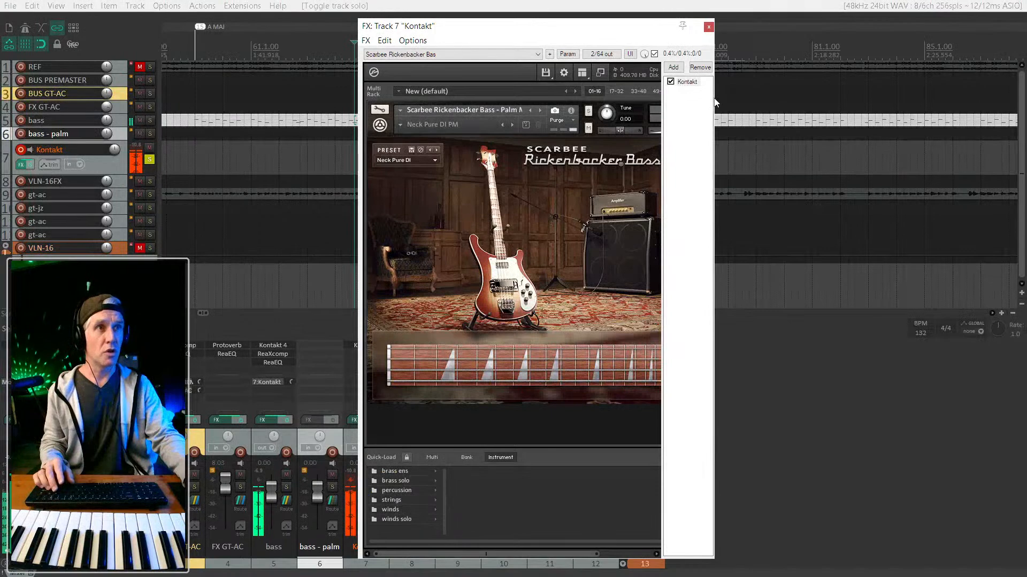
Switch Kontakt's bass preset to Bridge Pure DI, clear the time selection, and snap the window right.
drag(716, 98, 960, 106)
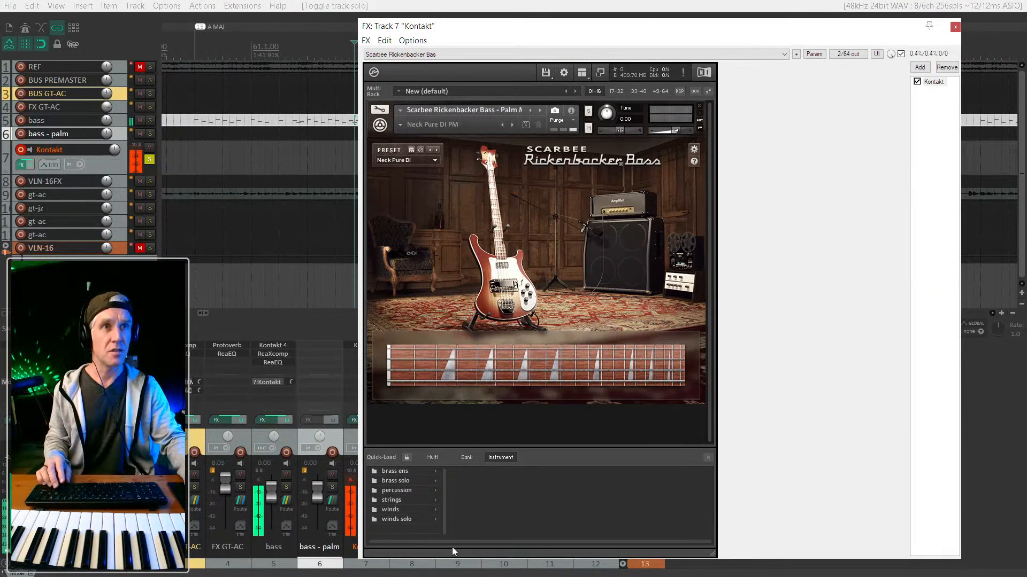
click(435, 161)
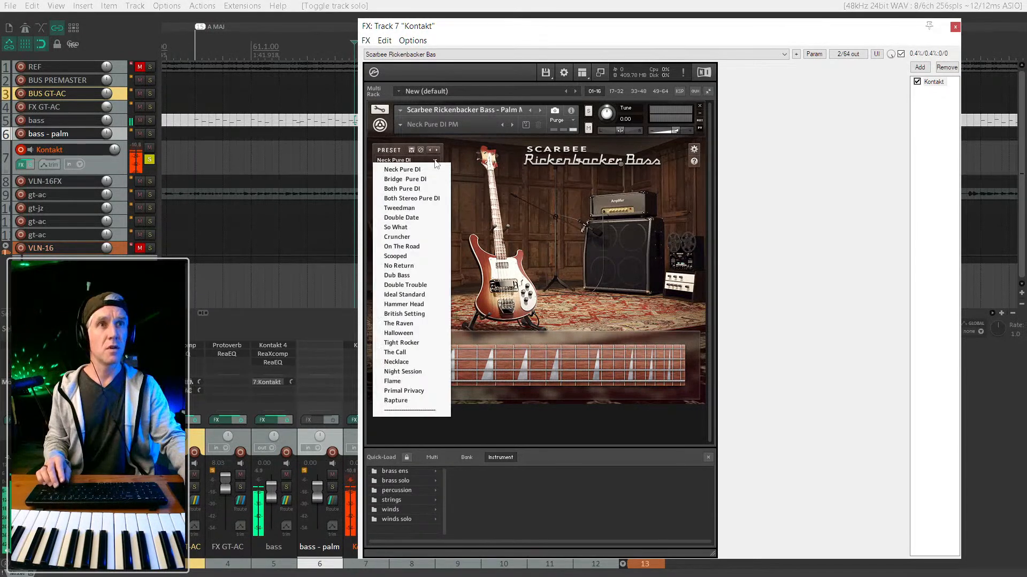
click(407, 178)
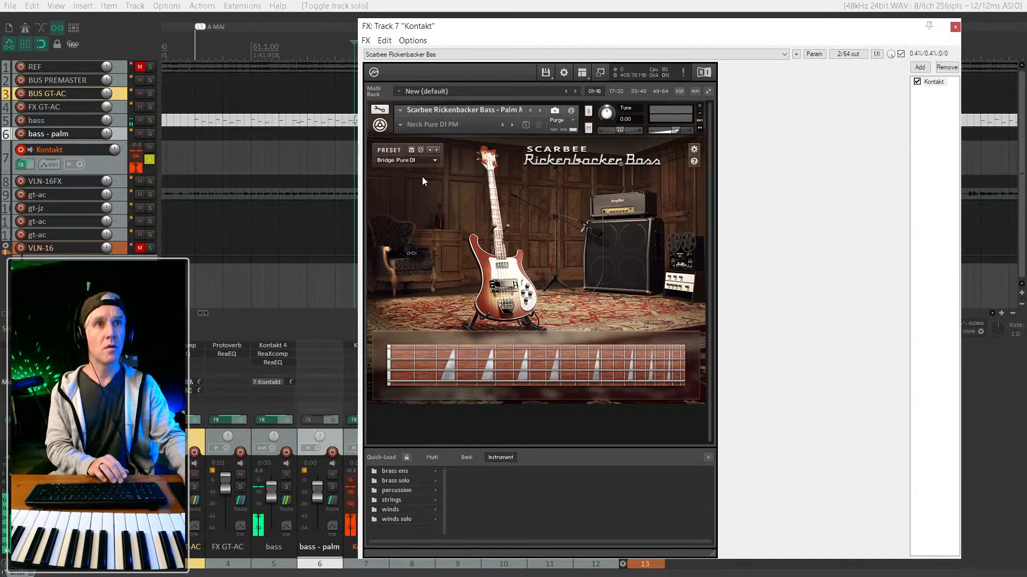
click(351, 484)
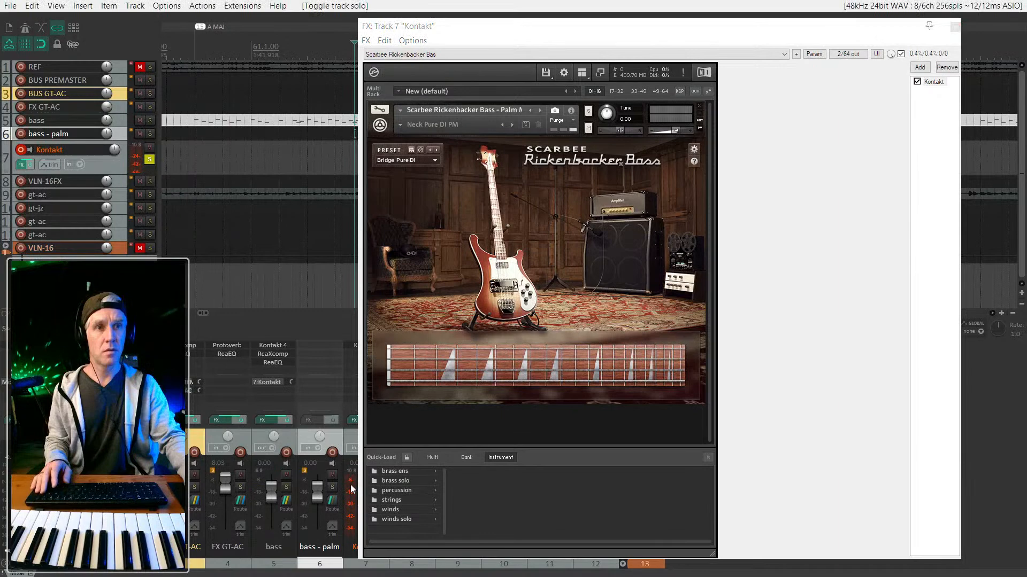
key(Escape)
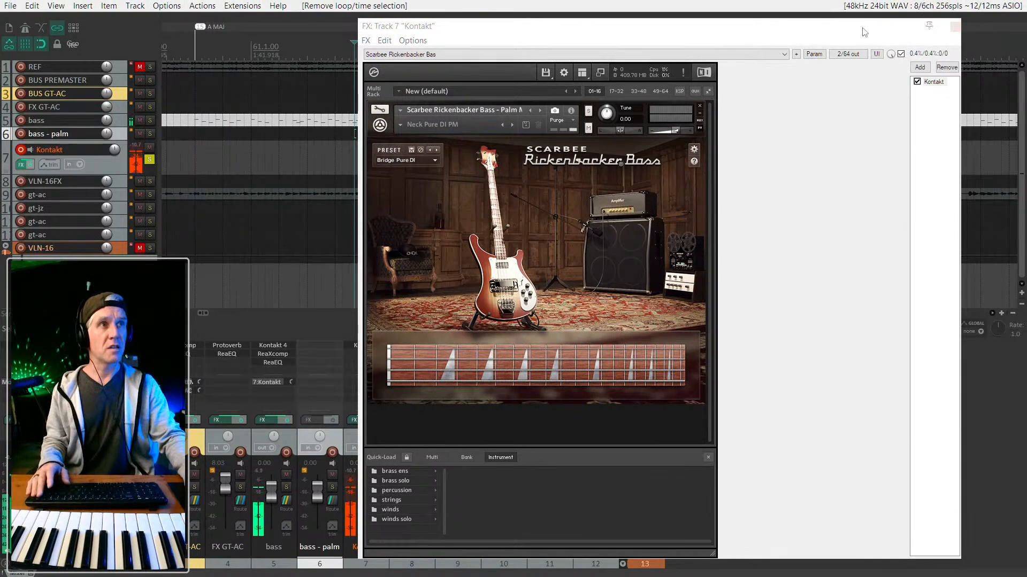
drag(865, 32, 1026, 37)
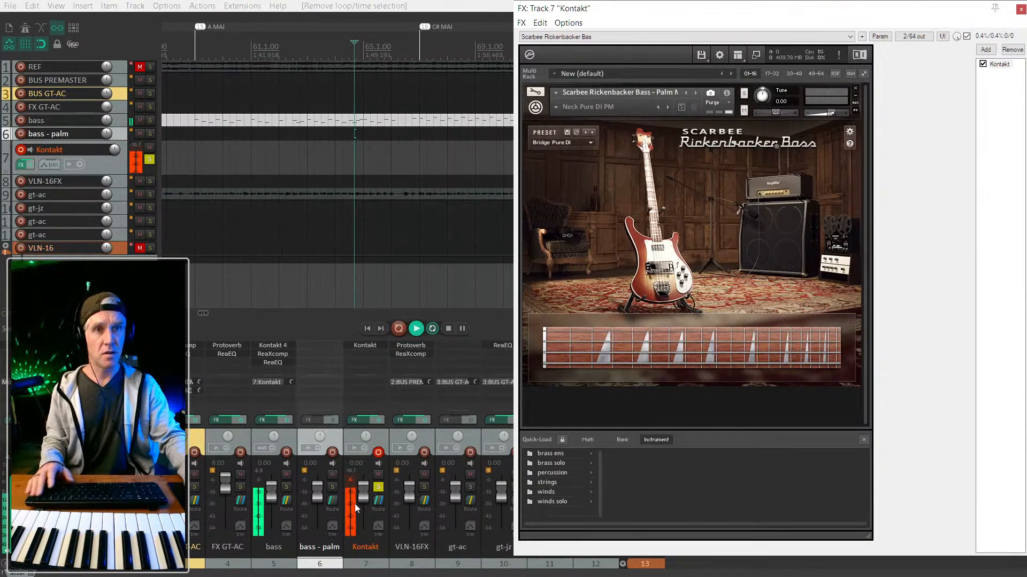
Mute bass, stop playback, and move bass's MIDI item down two tracks onto Kontakt.
click(286, 477)
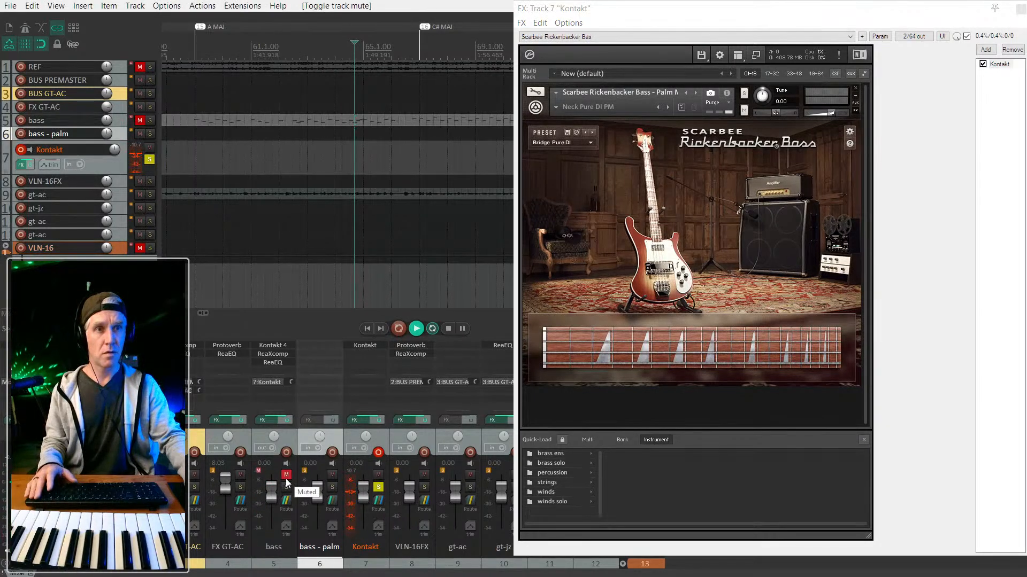
key(space)
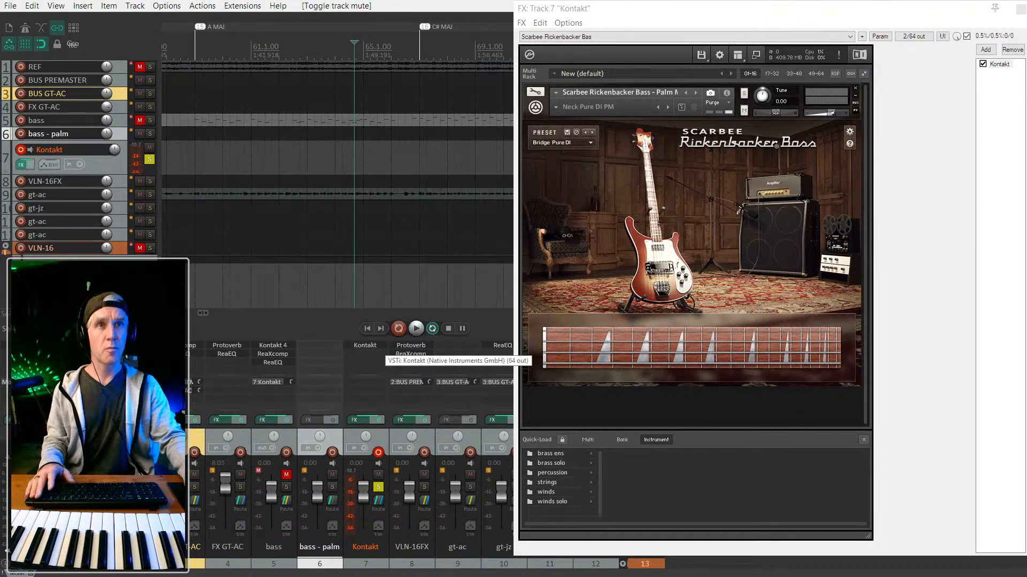
click(263, 118)
scroll(263, 118, down, 5)
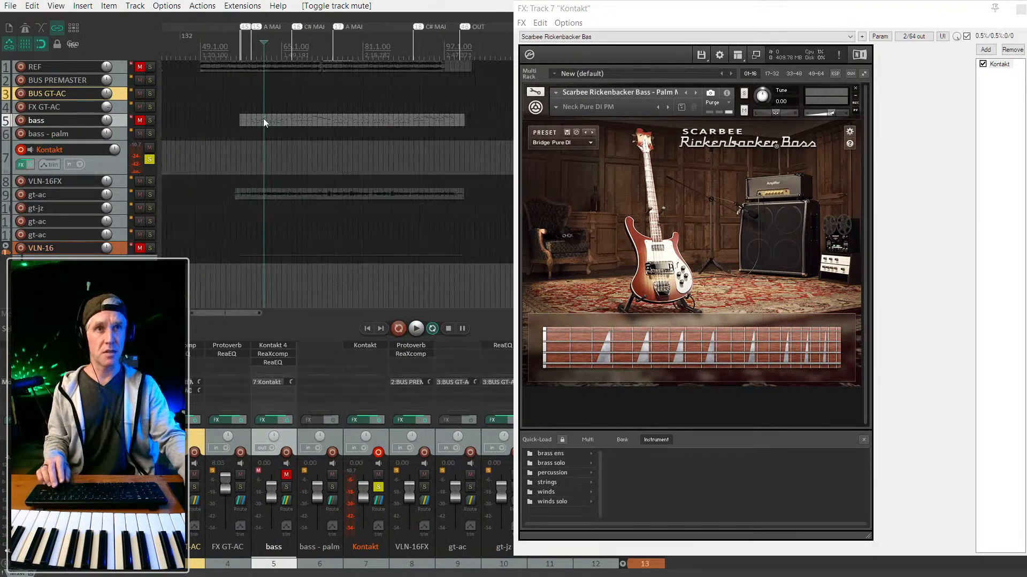
scroll(270, 116, down, 3)
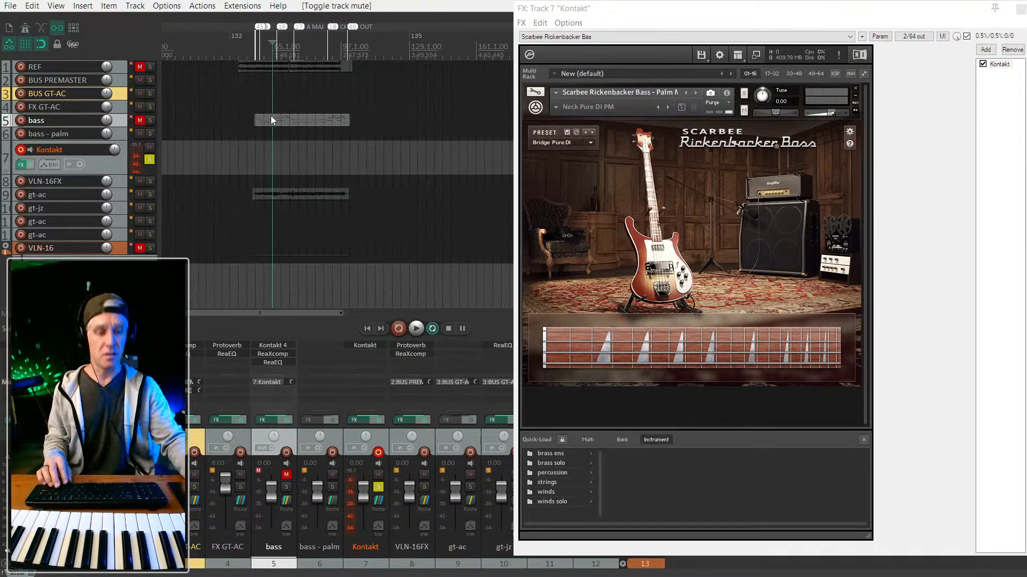
key(KP_2)
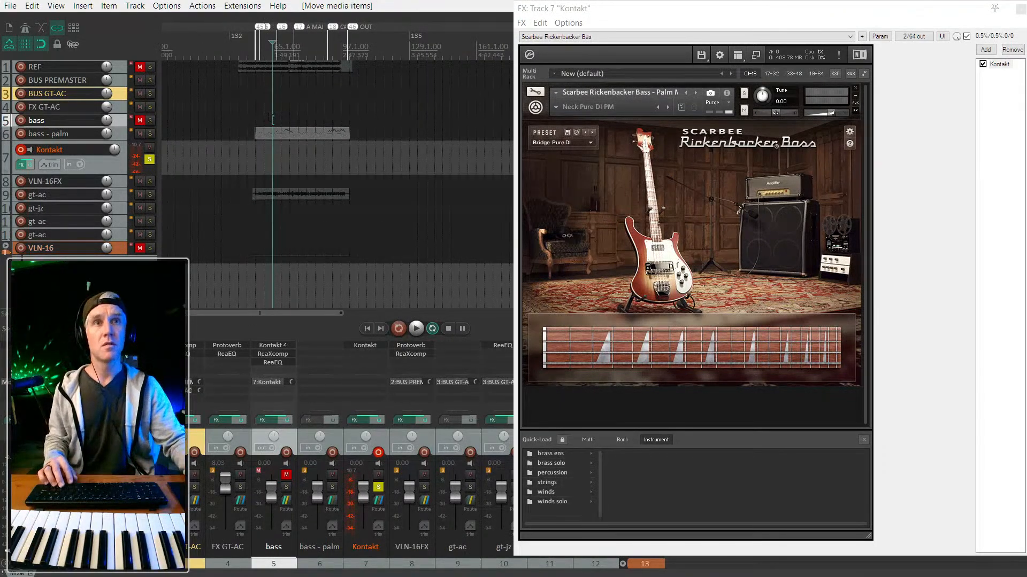
key(KP_2)
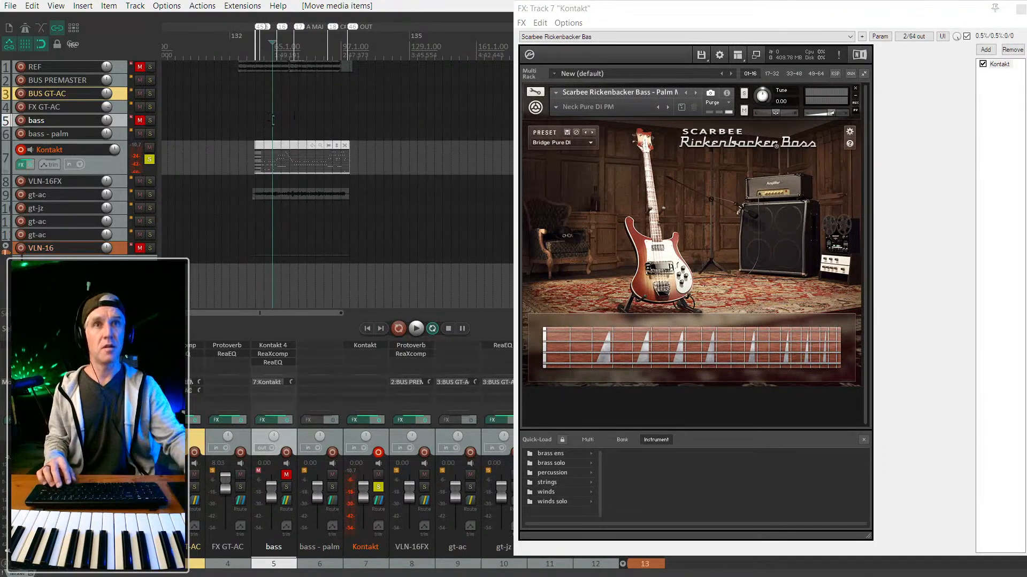
Delete the bass - palm track and resume playback.
click(116, 133)
key(Delete)
key(space)
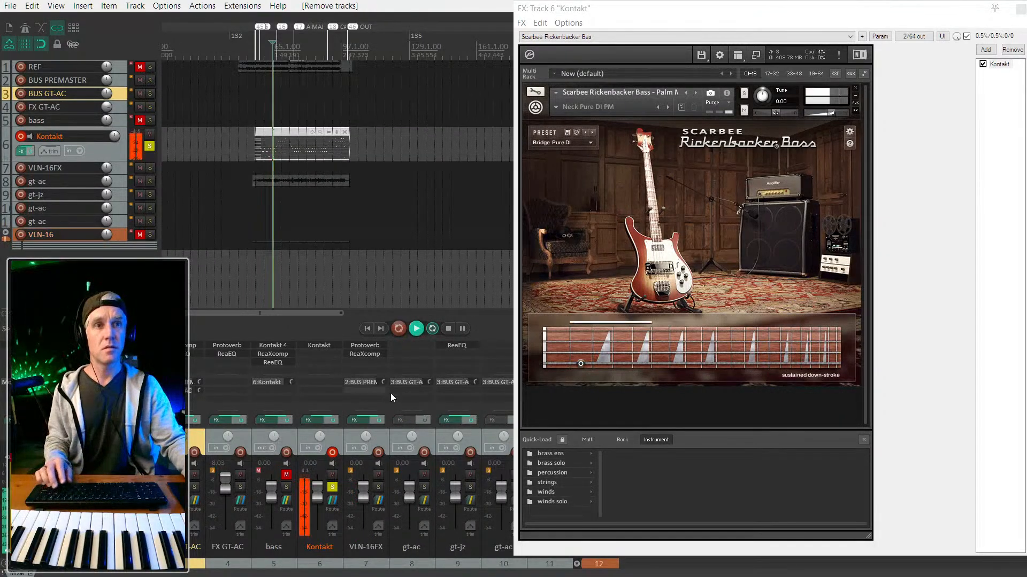
Set the Kontakt track to -6.30 dB, unmute bass, and send Kontakt into bass instead.
drag(317, 493, 314, 499)
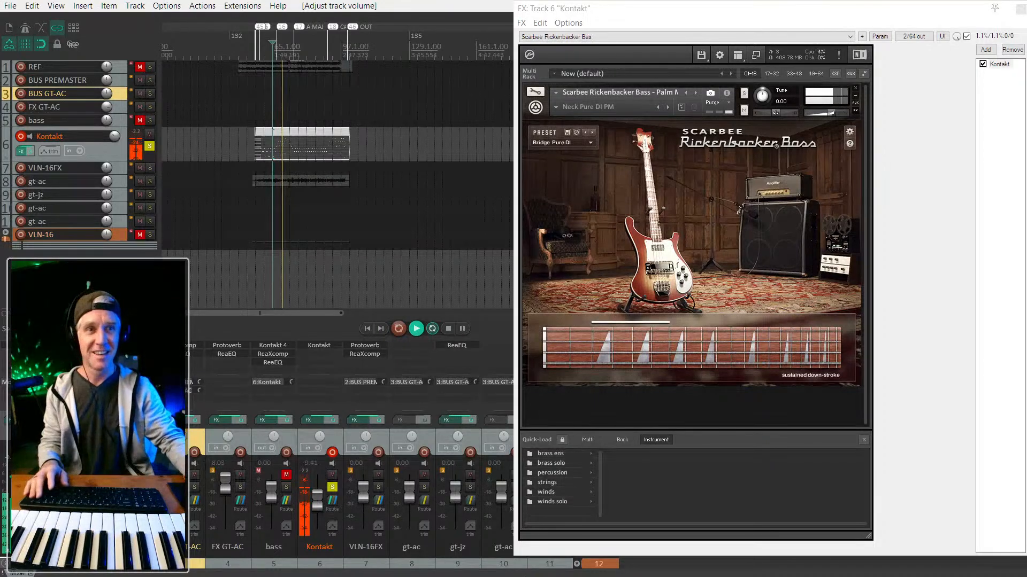
drag(319, 503, 320, 495)
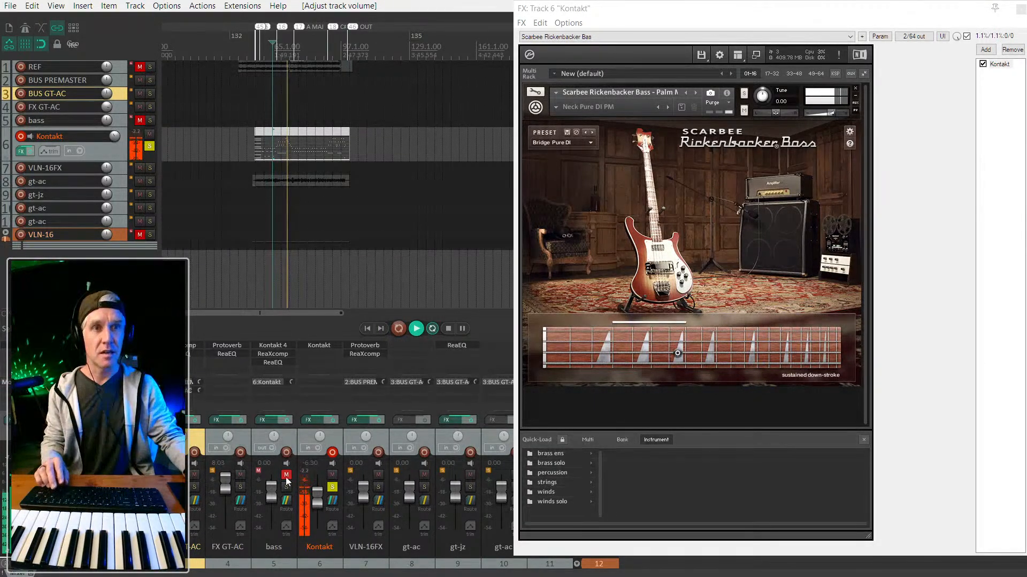
click(286, 476)
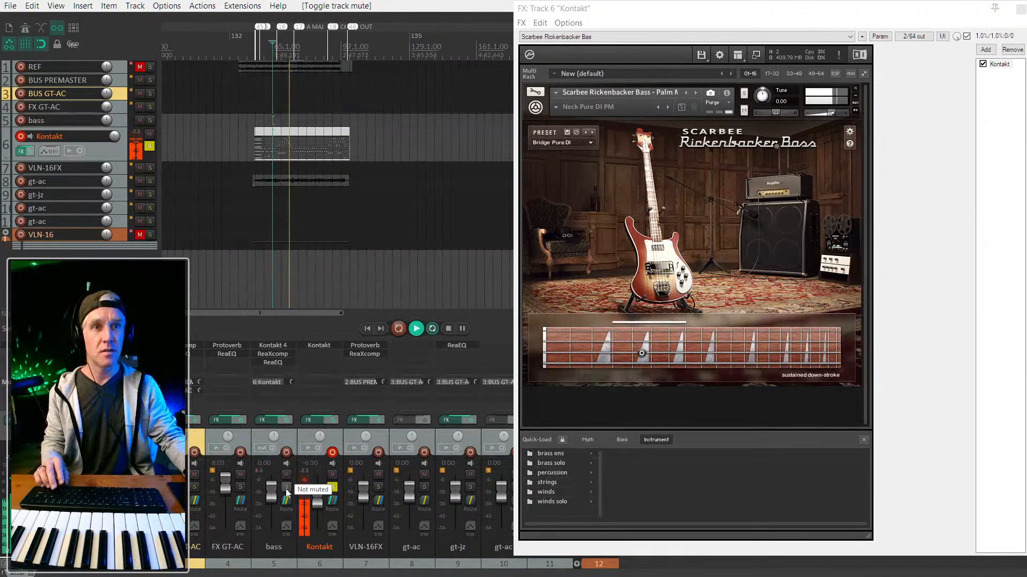
alt+click(275, 383)
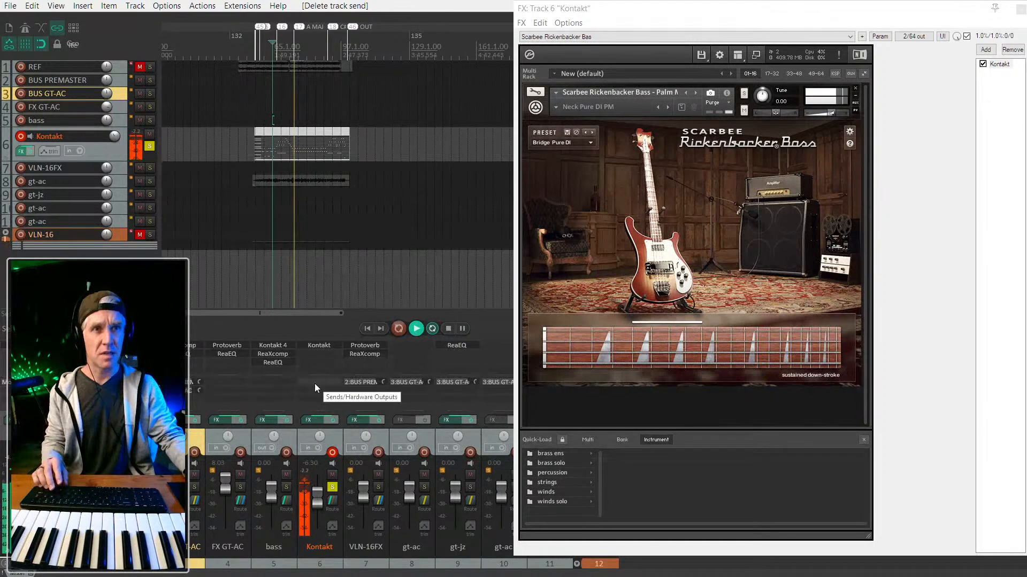
drag(273, 476, 272, 484)
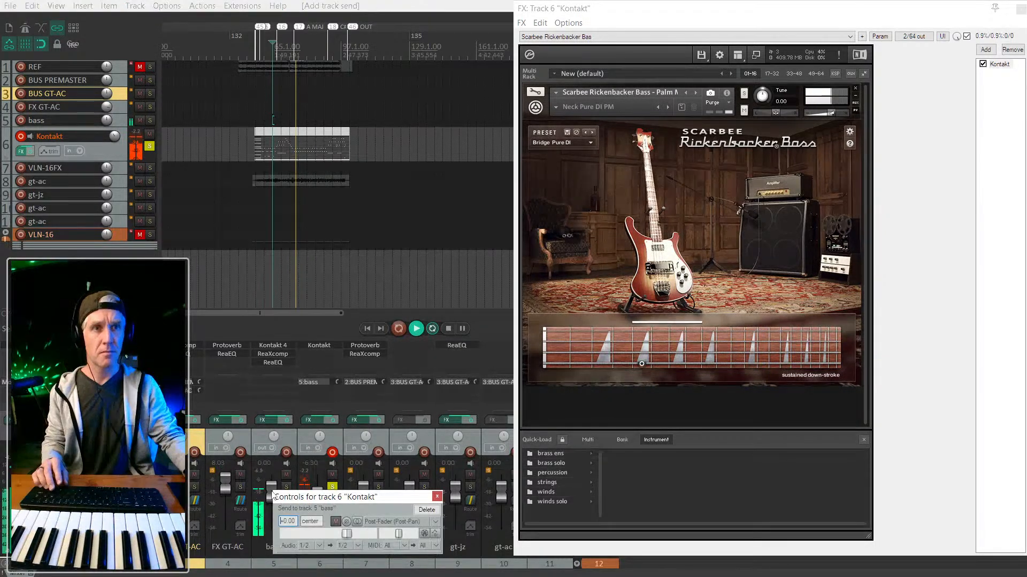
click(437, 497)
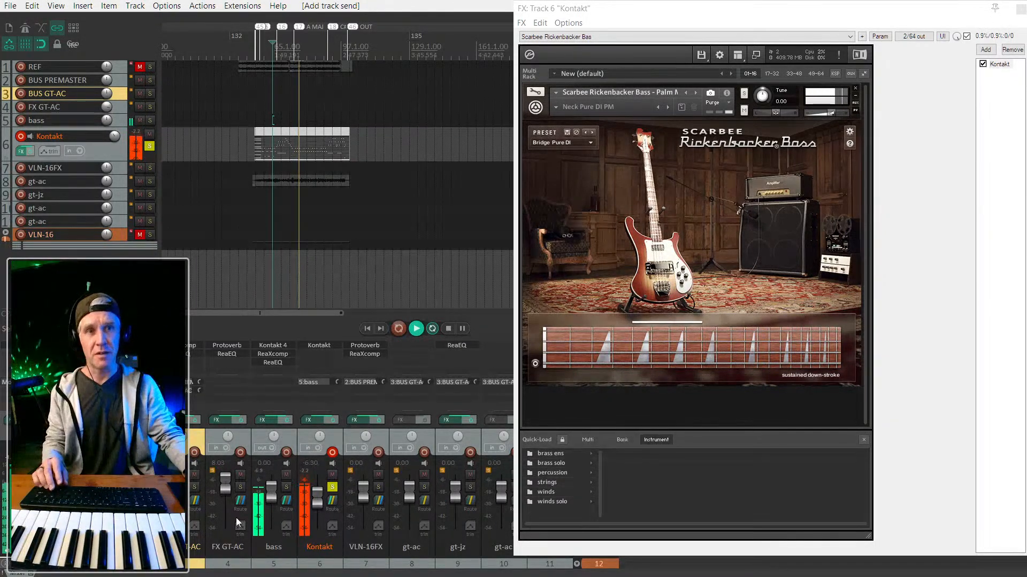
A/B the bass and Kontakt tracks by toggling their solo buttons back and forth.
click(287, 487)
ctrl+click(287, 488)
click(287, 487)
click(332, 487)
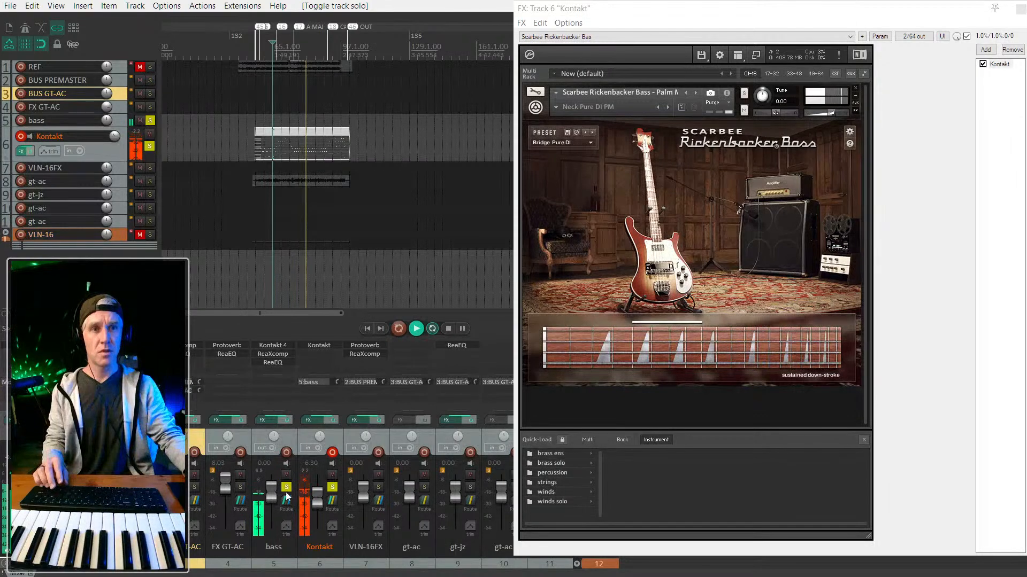
ctrl+click(332, 489)
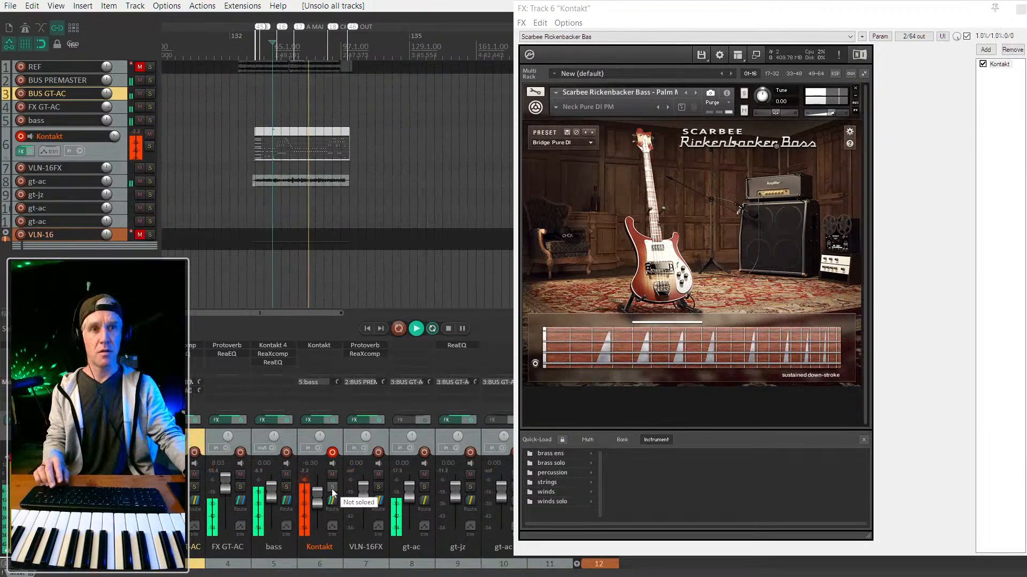
click(332, 489)
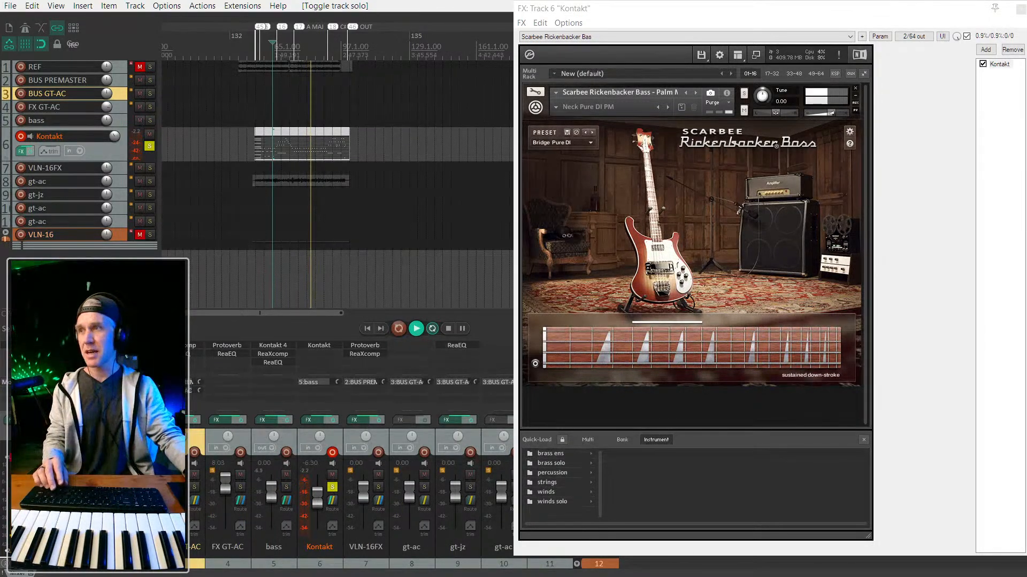
click(286, 488)
click(332, 489)
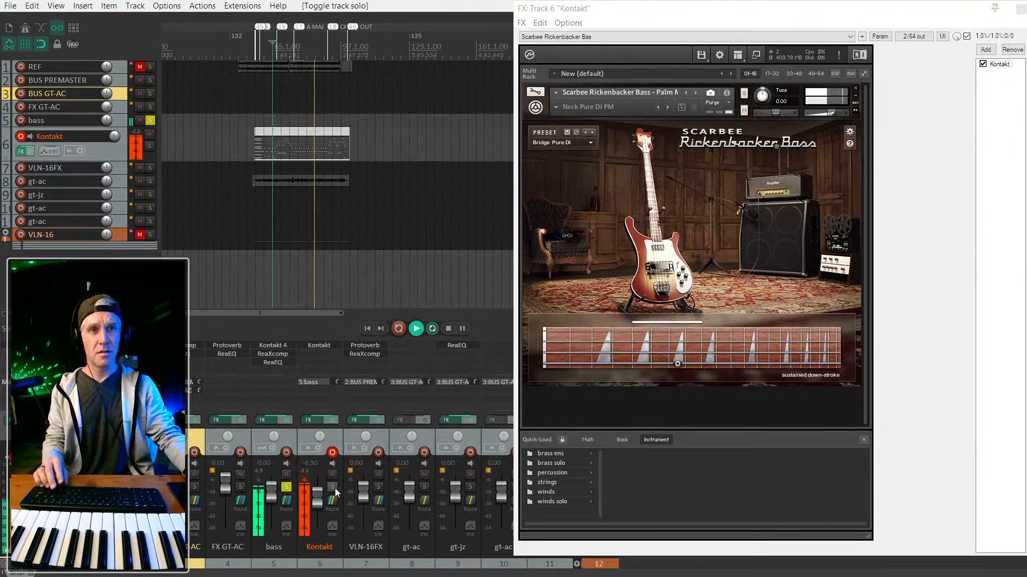
click(272, 494)
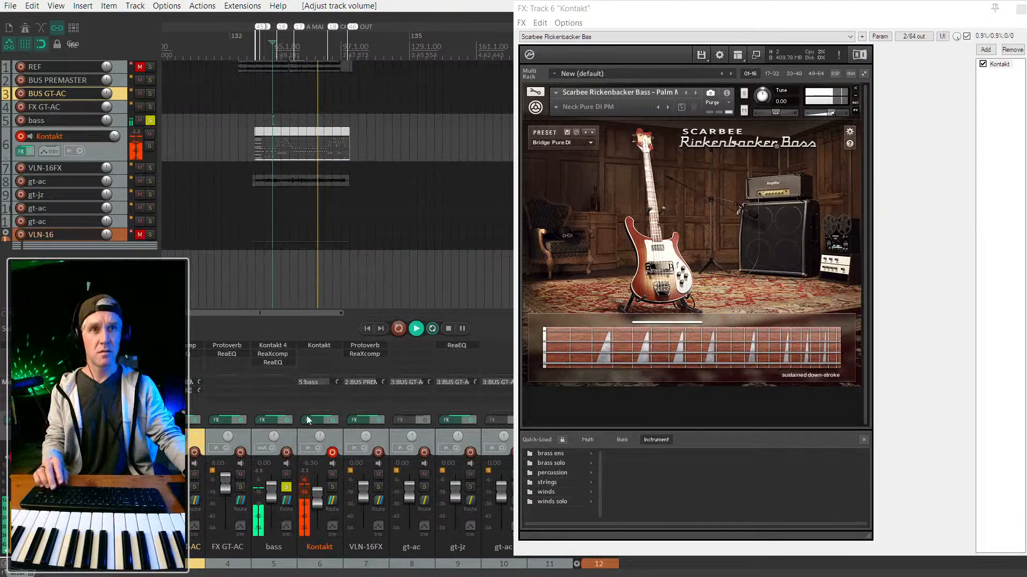
click(331, 487)
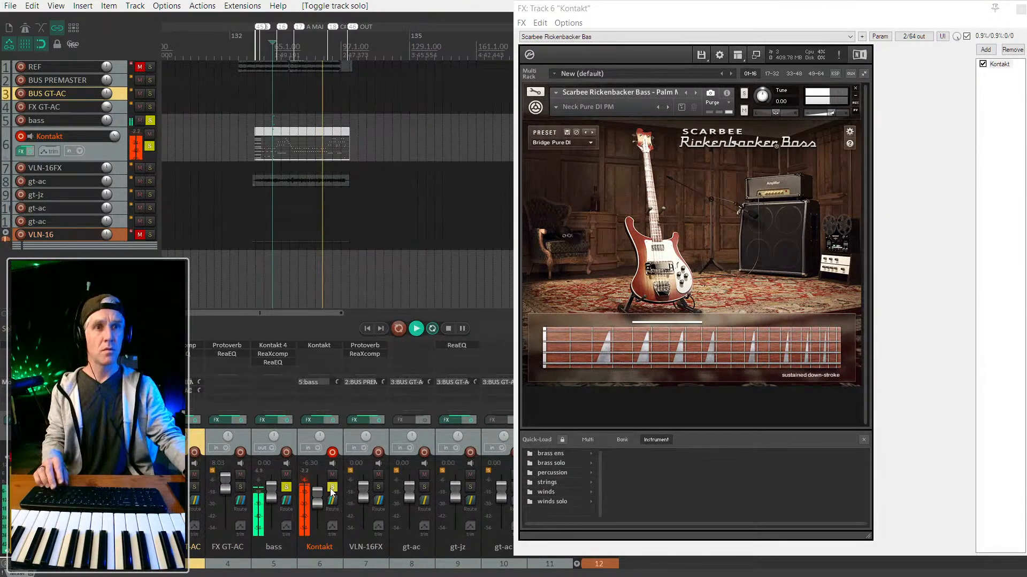
click(287, 488)
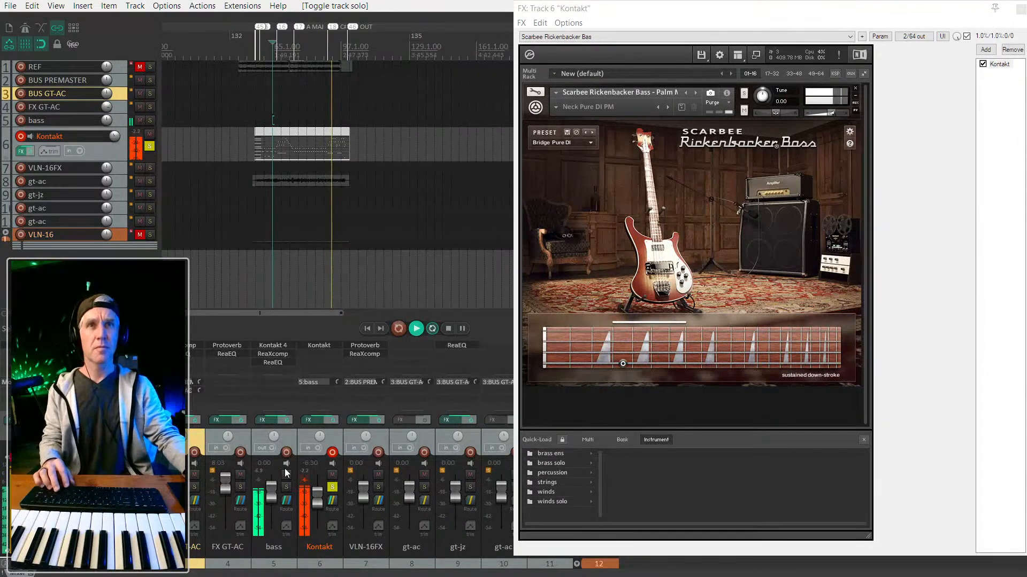
Solo only the bass track and open its Kontakt 4 Upright Bass window.
click(150, 120)
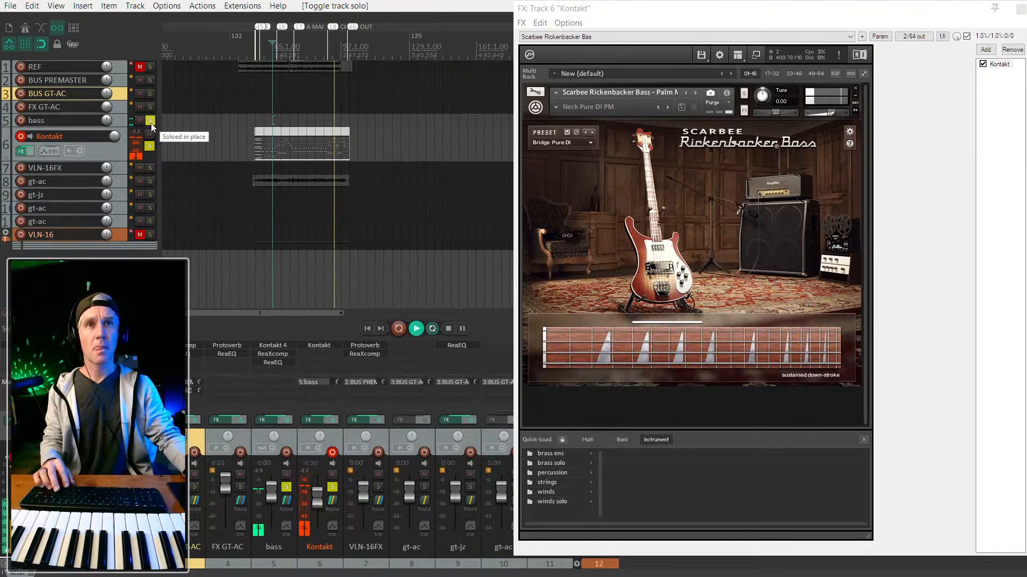
click(151, 144)
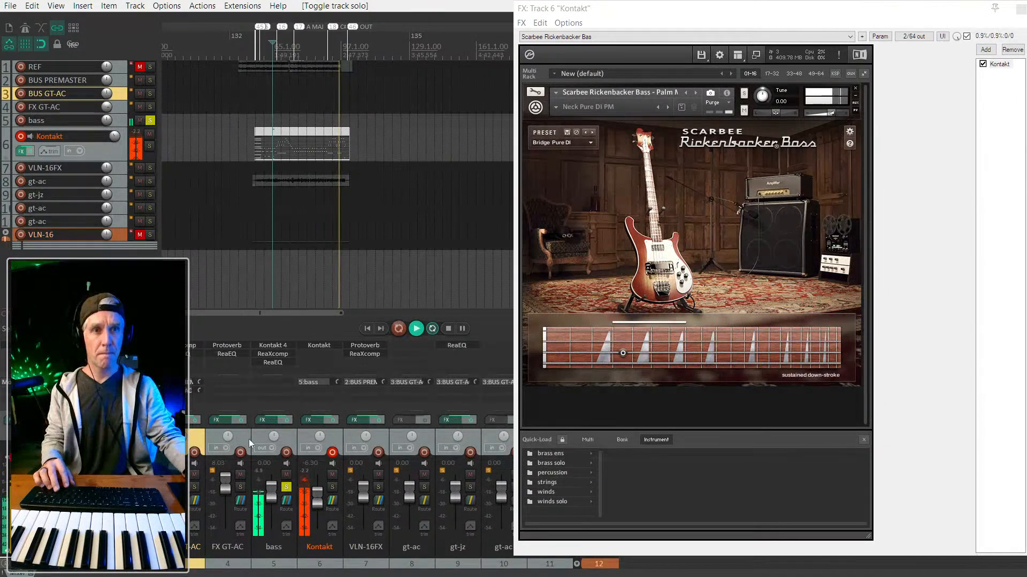
click(272, 346)
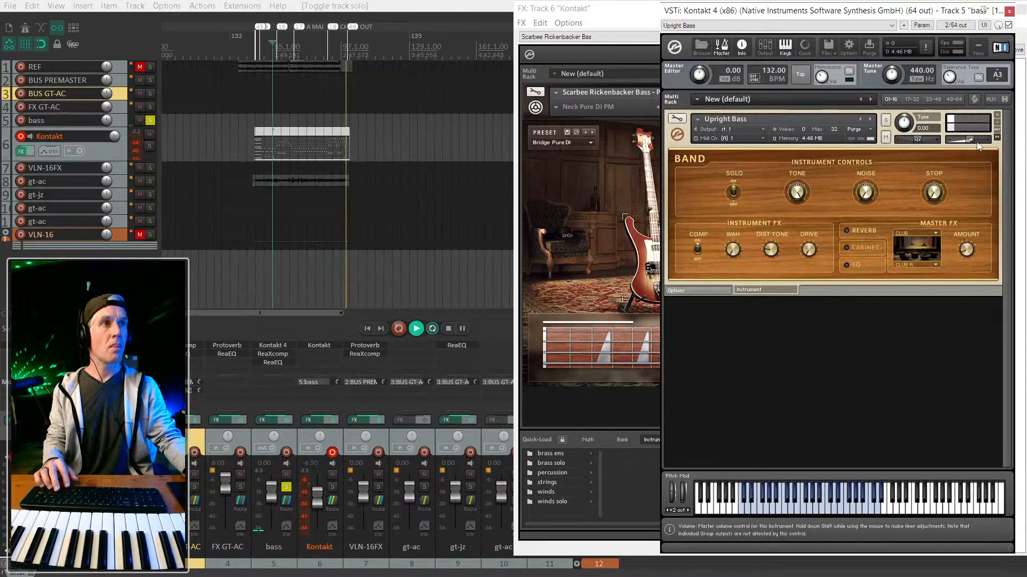
Loop over the Kontakt MIDI item and delete the Kontakt track's send to bass.
click(328, 134)
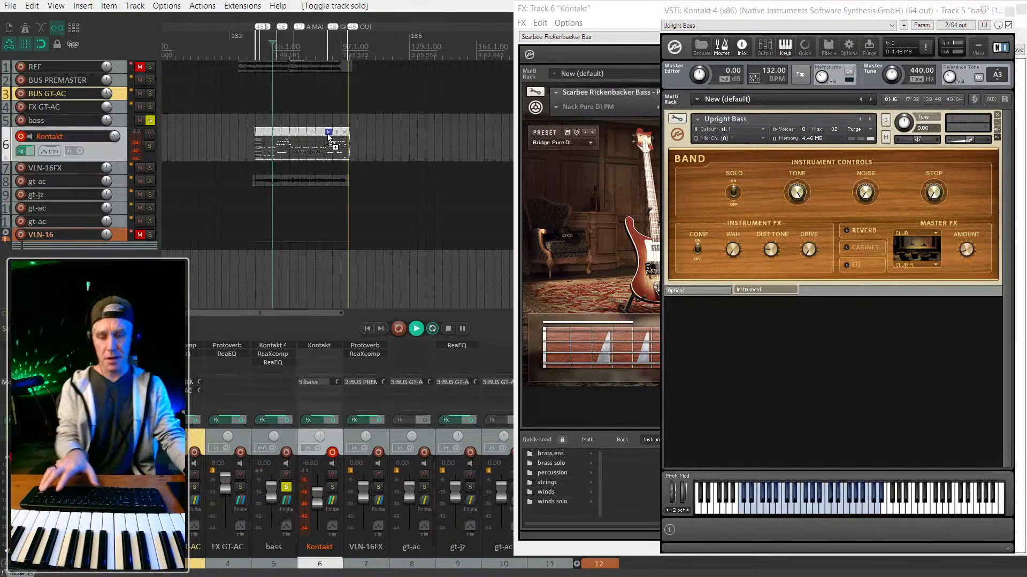
key(l)
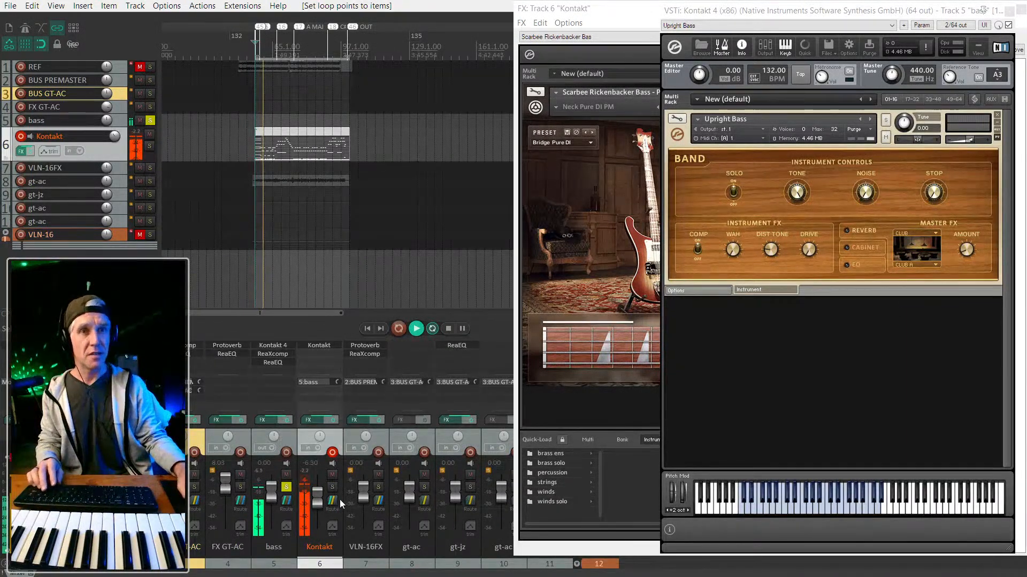
alt+click(320, 382)
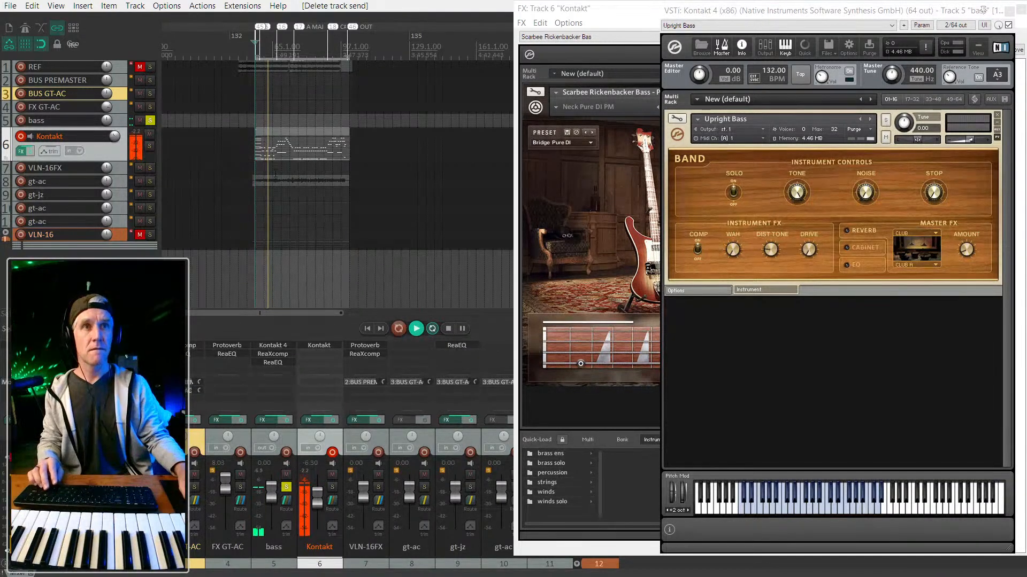
Copy the Kontakt MIDI item onto the bass track and solo both tracks.
drag(308, 130, 309, 121)
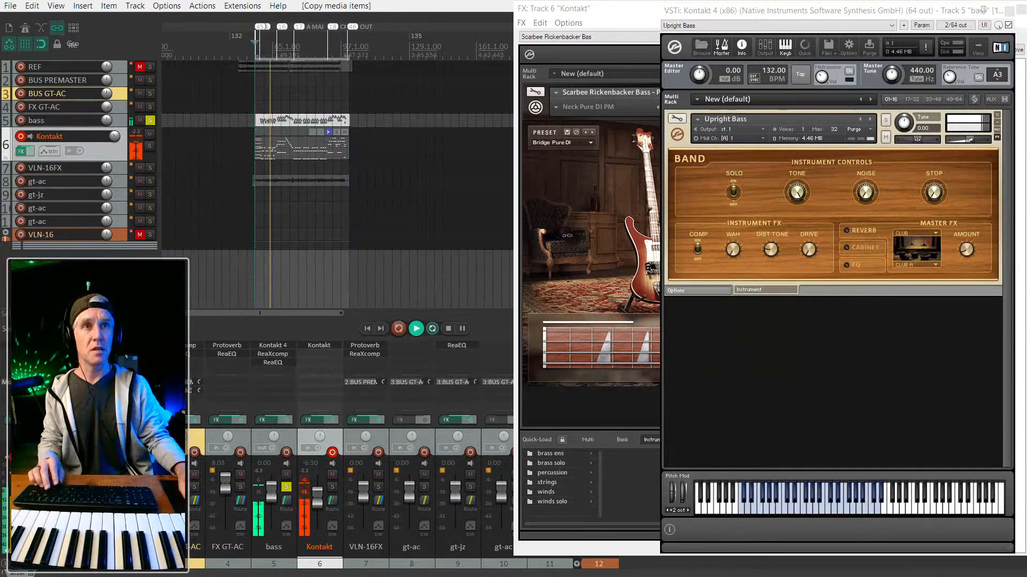
click(332, 487)
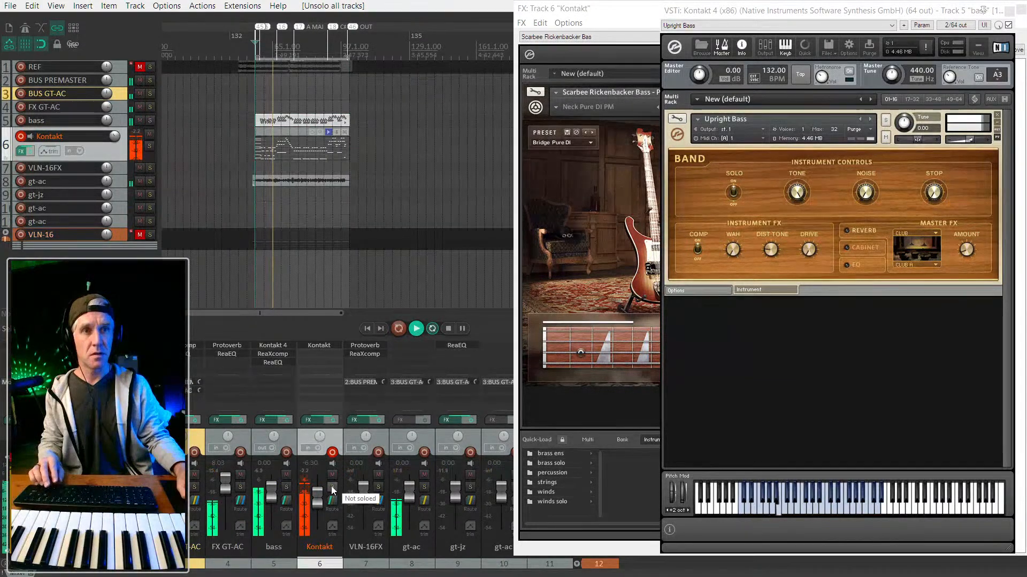
click(287, 488)
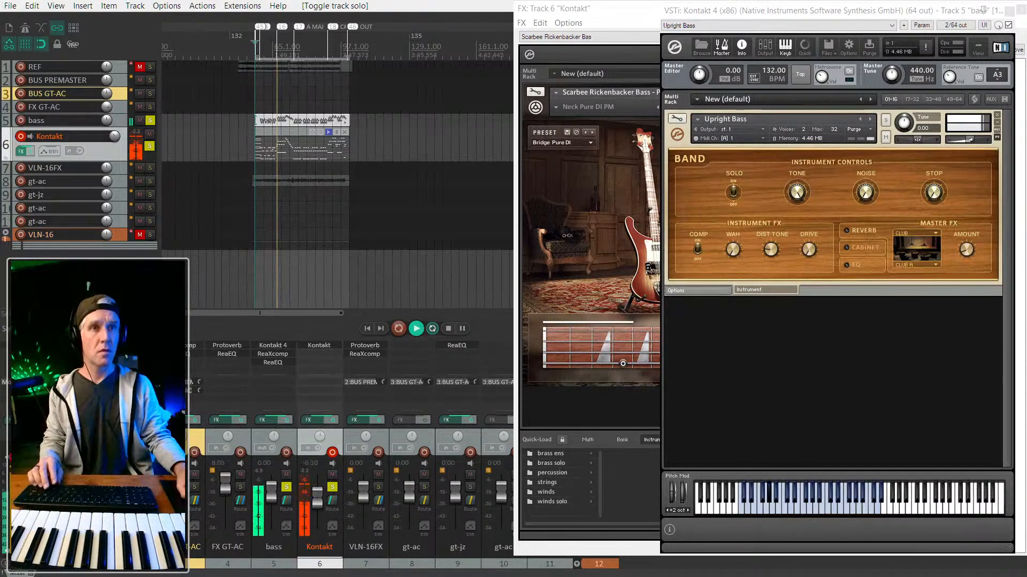
Open the MIDI item in the MIDI editor and nudge all its notes down in pitch.
double_click(296, 131)
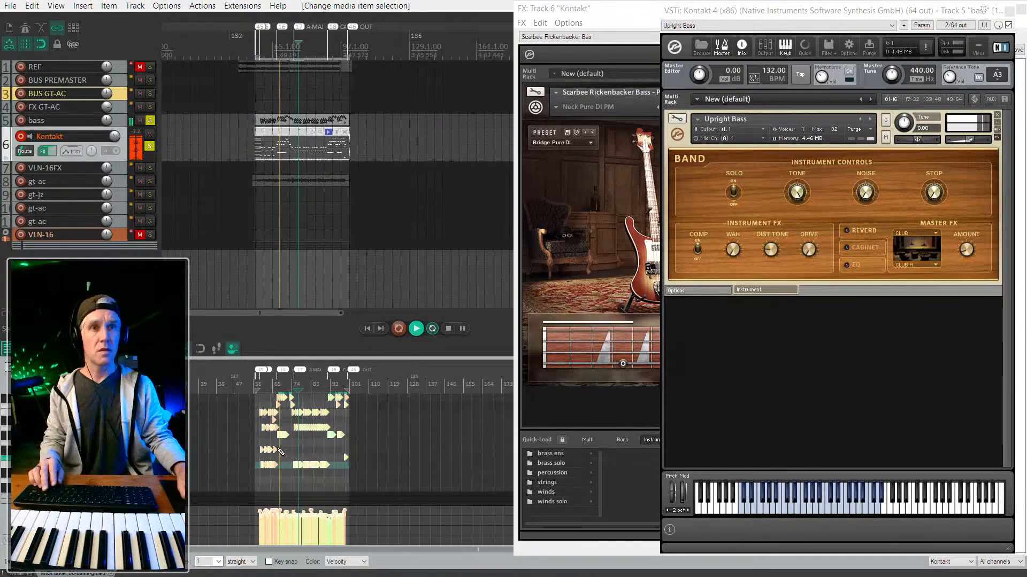
key(ctrl+a)
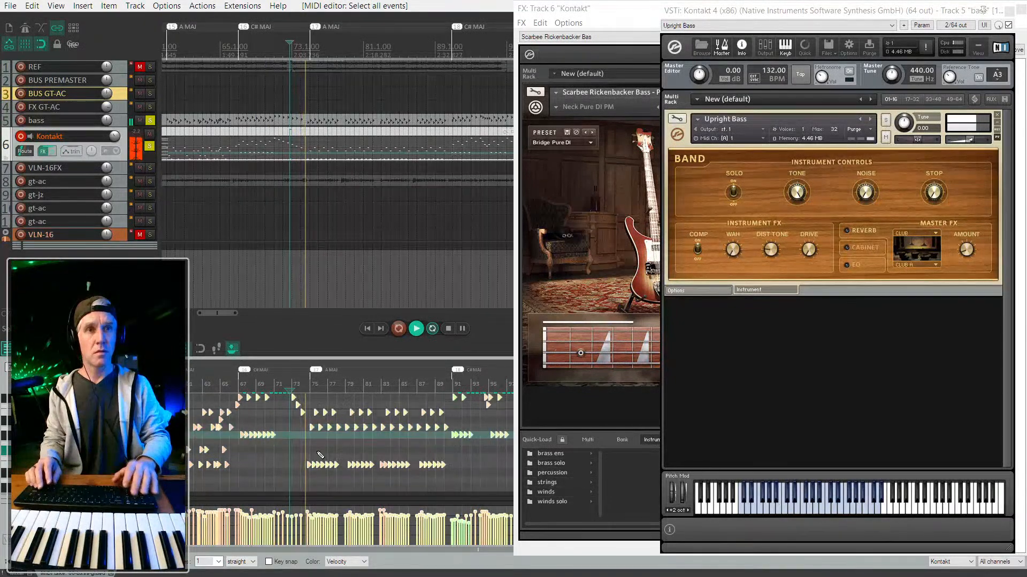
scroll(317, 452, down, 1)
key(Up)
key(Down)
key(Down)
key(Down)
key(Down)
key(Down)
key(Down)
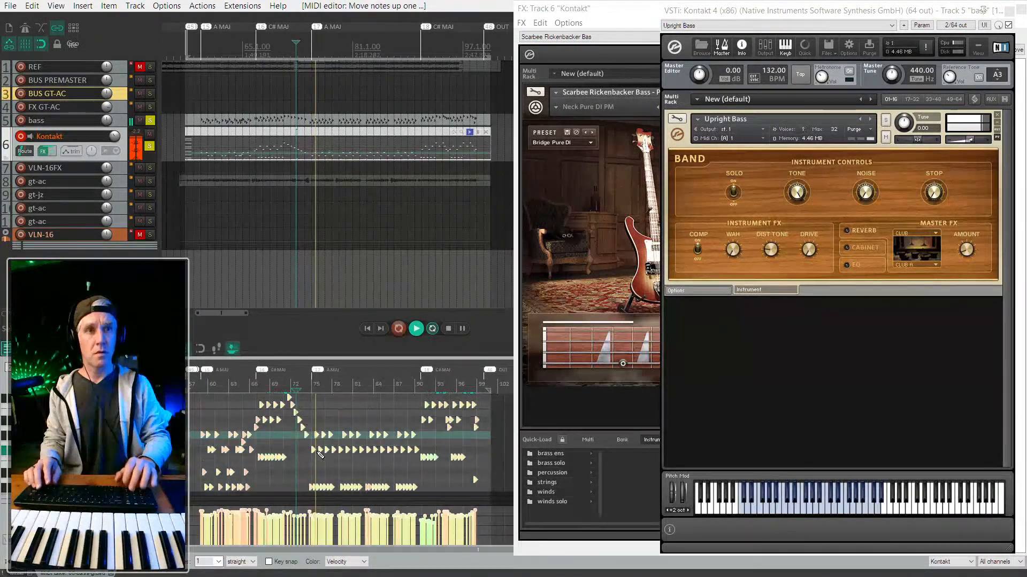
key(Down)
key(Down)
key(Down)
key(Down)
key(Down)
key(Down)
key(Down)
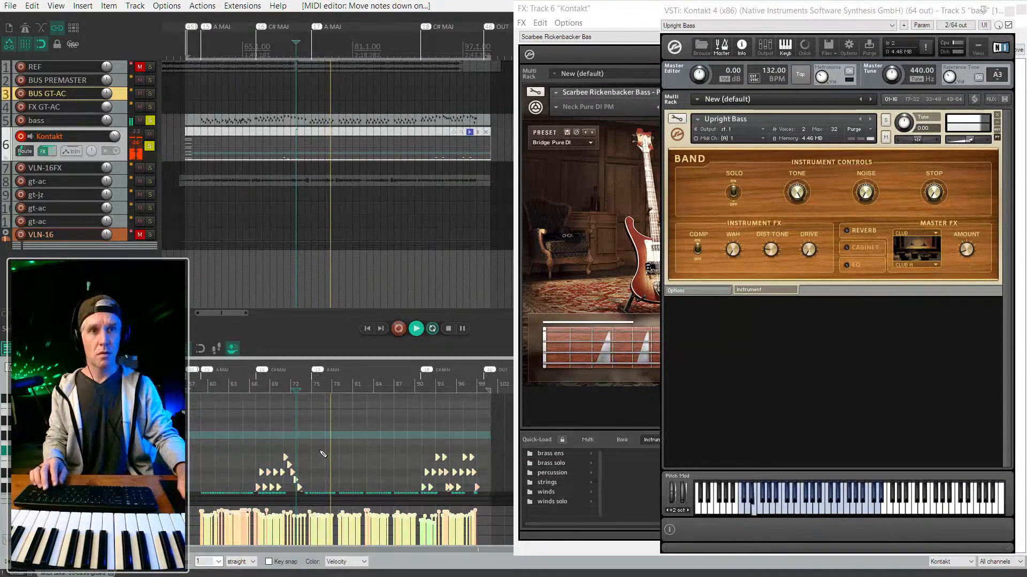
scroll(321, 454, up, 2)
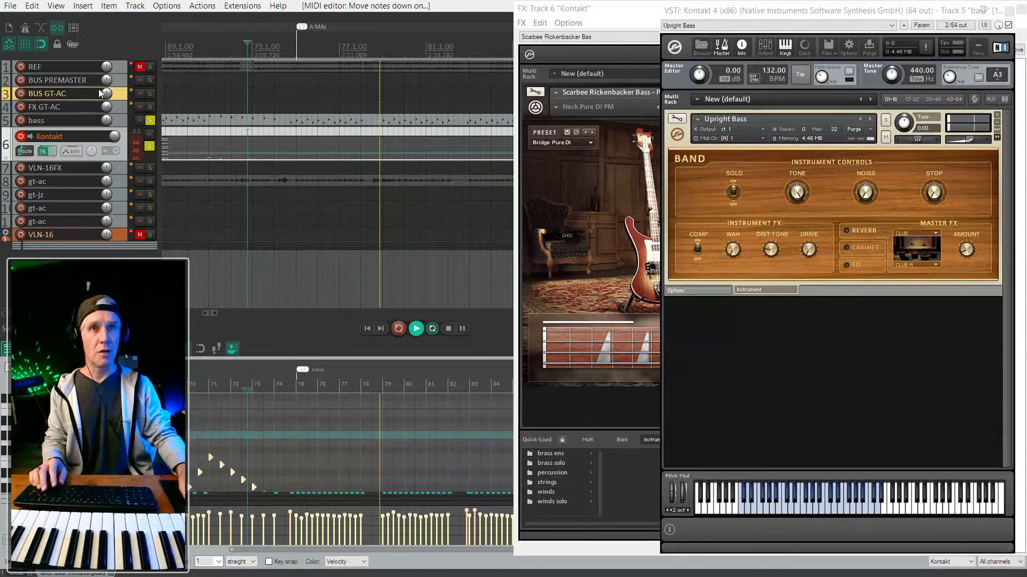
With bass unsoloed, raise all notes about 11 semitones and audition the result.
click(150, 120)
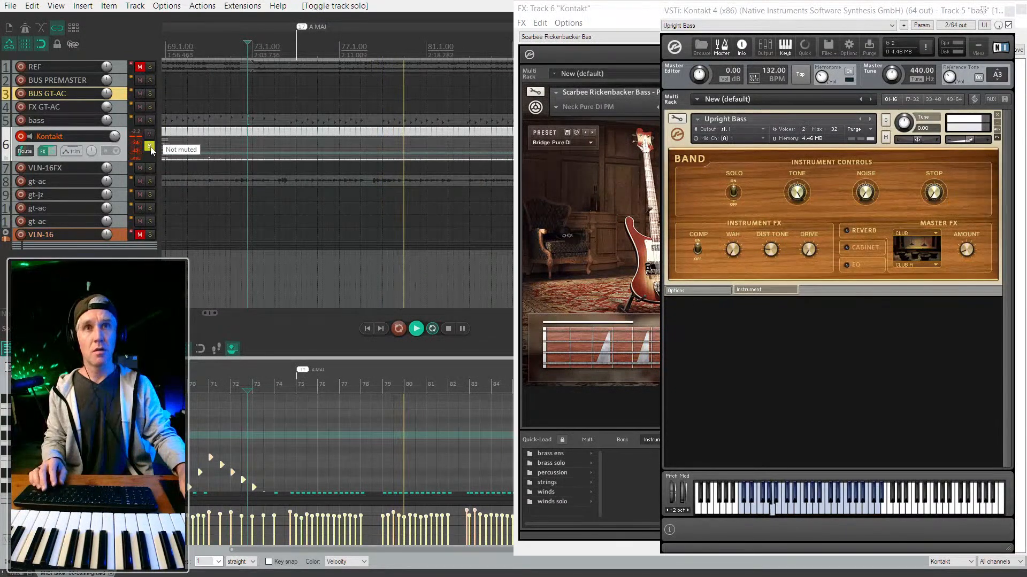
key(space)
key(ctrl+a)
key(Up)
key(Up)
key(Up)
key(Up)
key(Up)
key(Up)
key(Up)
key(Up)
key(Up)
key(Up)
key(Up)
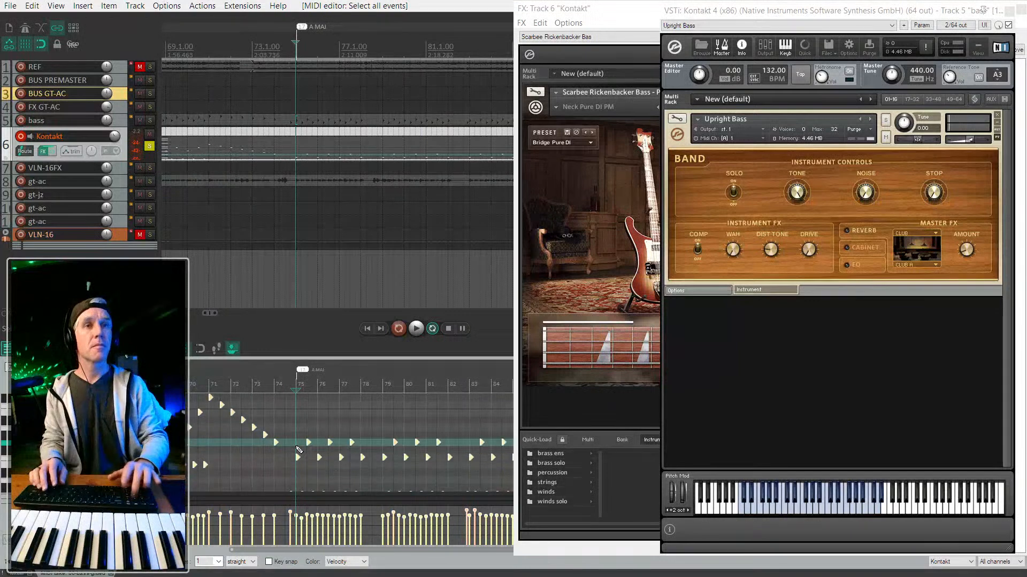
key(space)
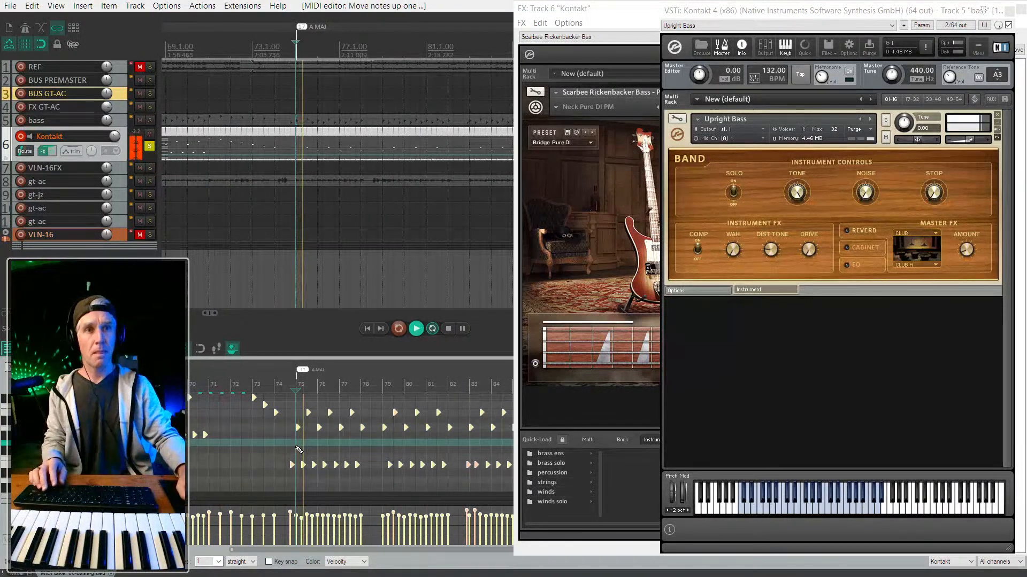
key(space)
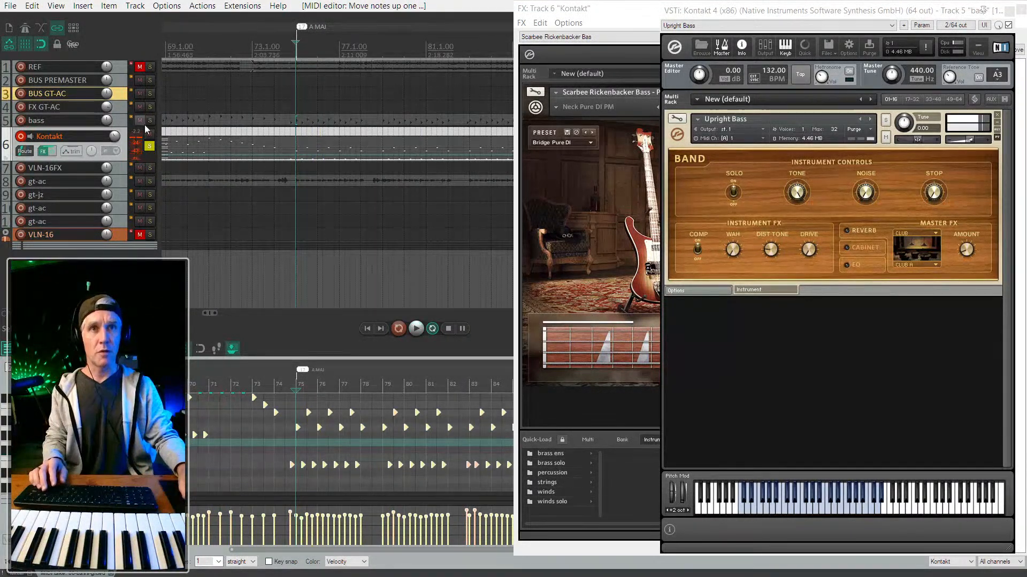
Raise the bass item's notes about 8 semitones, play it back, and solo bass.
click(207, 121)
scroll(191, 119, down, 2)
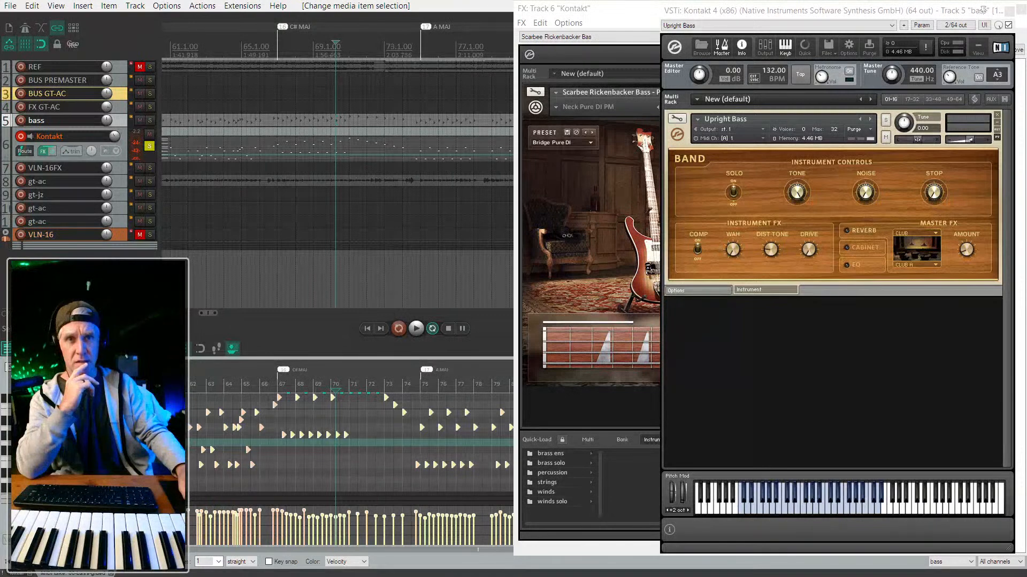
scroll(374, 427, up, 4)
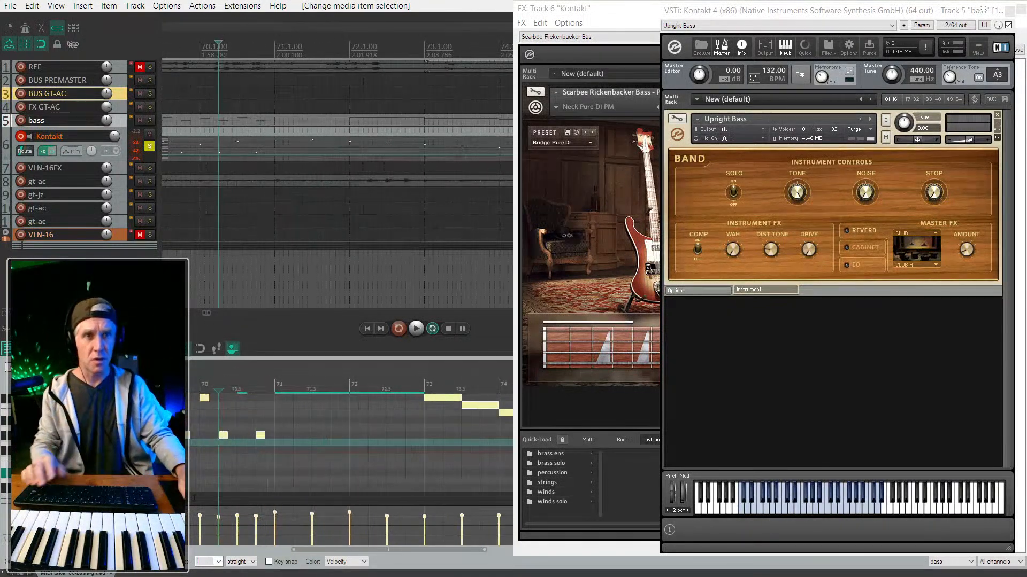
scroll(294, 479, down, 5)
key(Up)
key(Up)
key(Up)
key(Up)
key(Up)
key(Up)
key(Up)
key(Up)
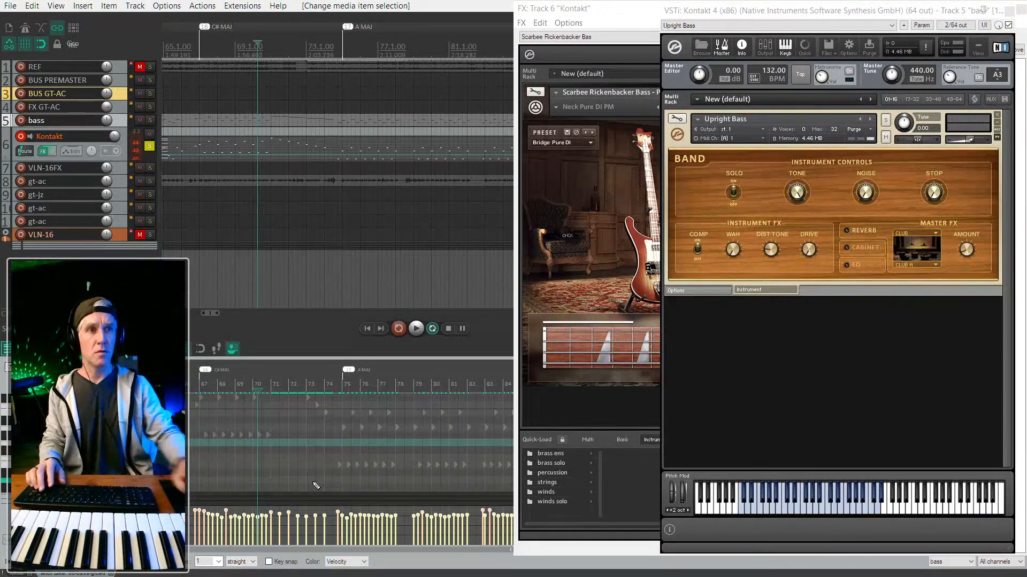
key(space)
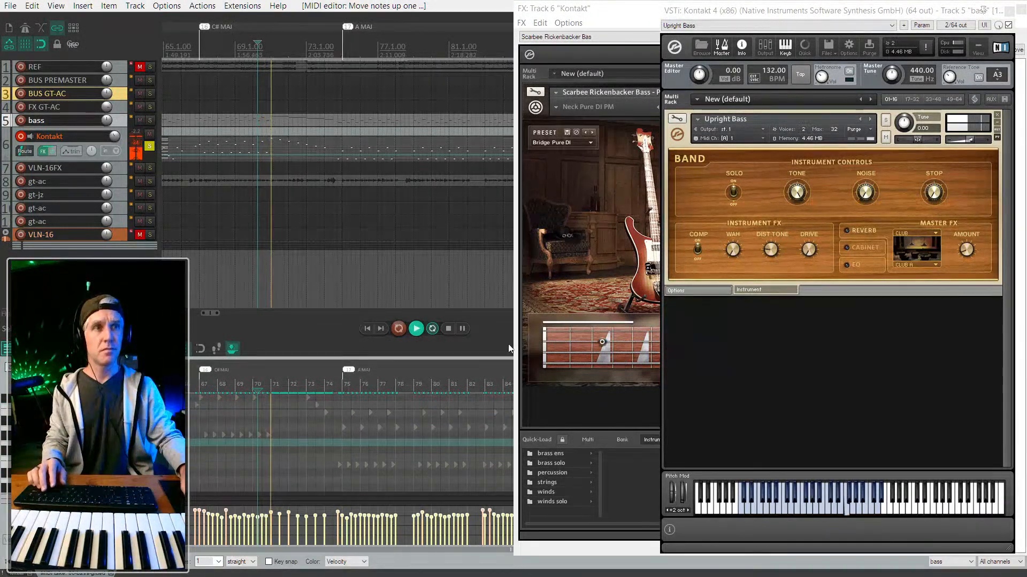
click(150, 120)
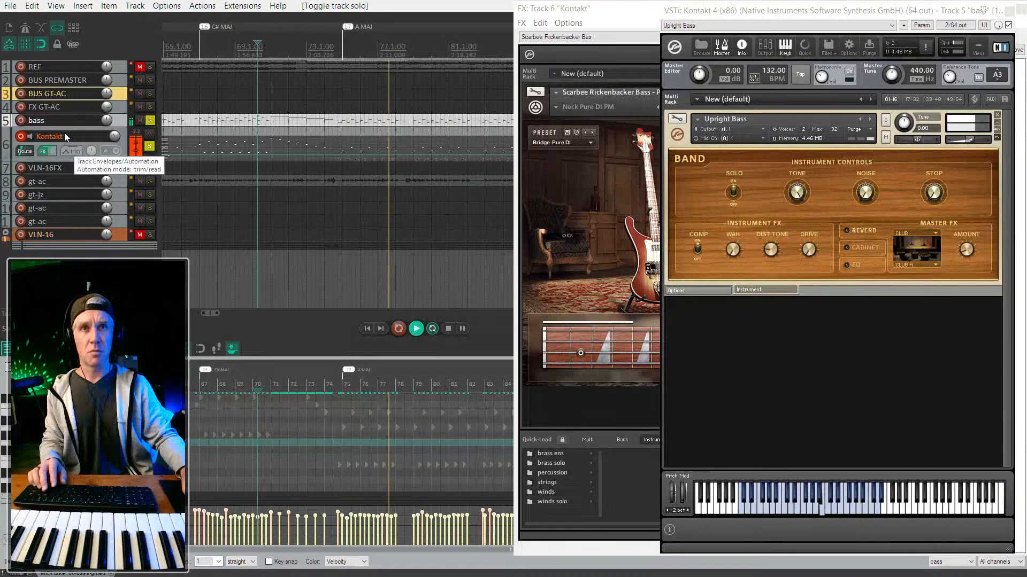
Toggle solos so the Kontakt track is soloed alongside bass.
click(150, 145)
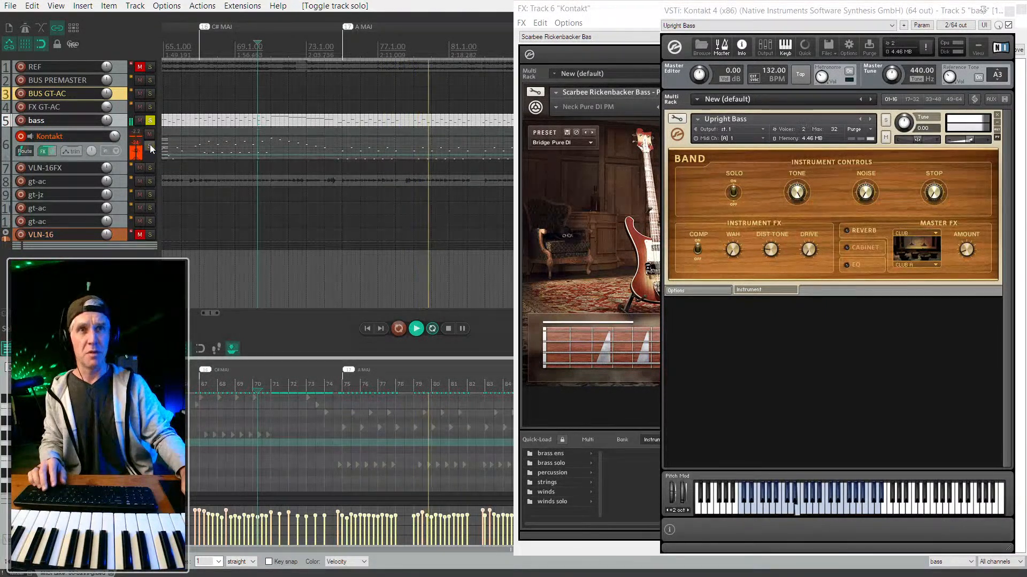
click(152, 118)
click(152, 118)
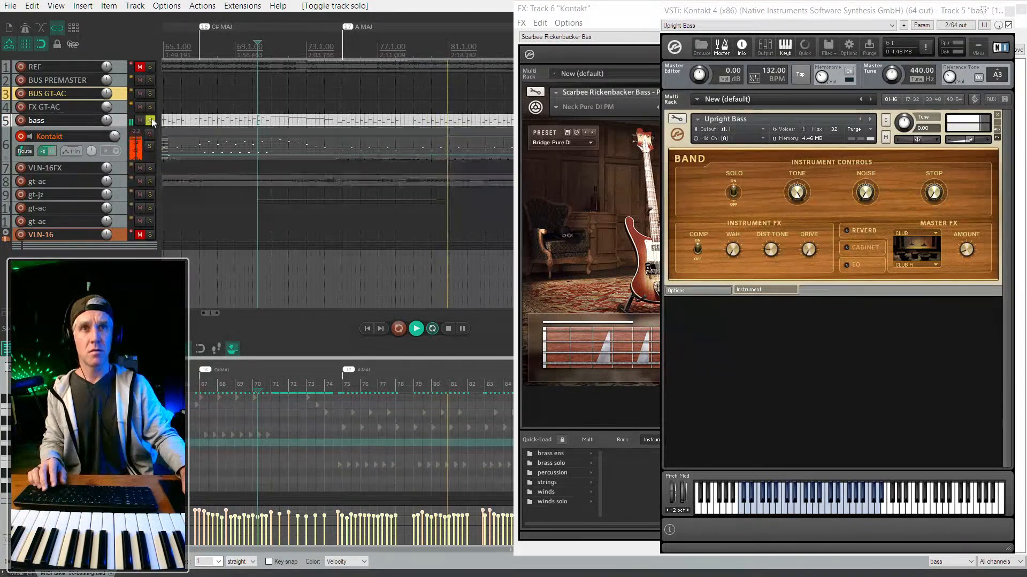
click(151, 146)
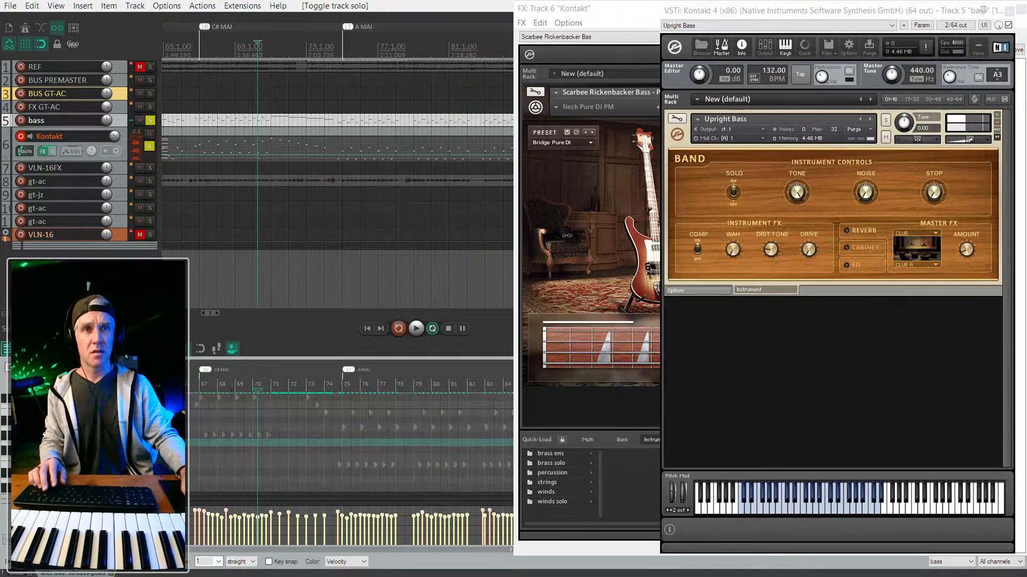
Select all notes of the bass MIDI item and transpose them down.
click(238, 119)
key(ctrl+a)
key(Down)
key(Down)
key(Down)
key(Down)
key(Down)
key(Down)
key(Down)
key(space)
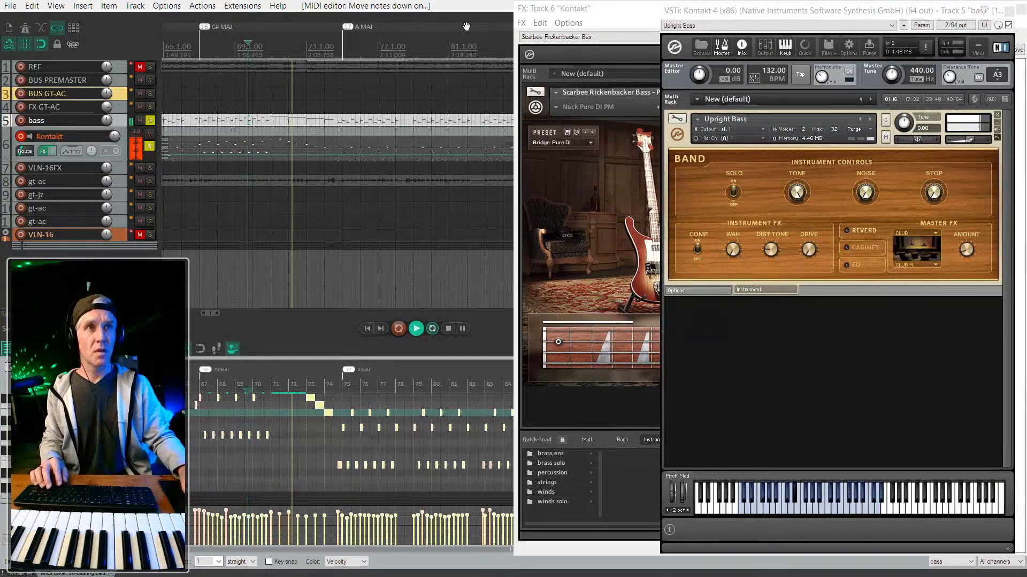
Close the upright bass plugin window and browse the Rickenbacker presets without changing them.
drag(907, 14, 820, 25)
click(922, 21)
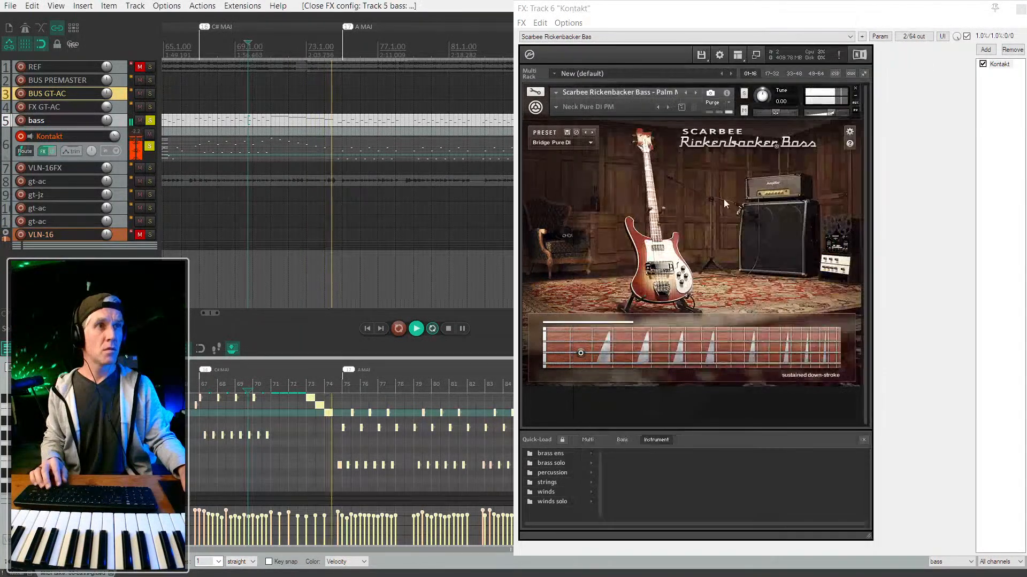
click(590, 143)
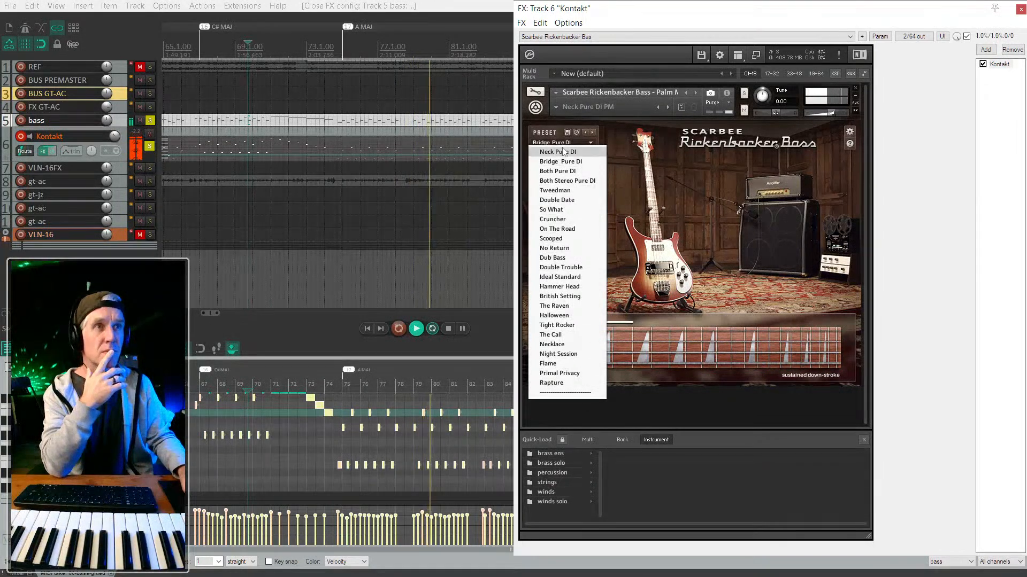
click(735, 418)
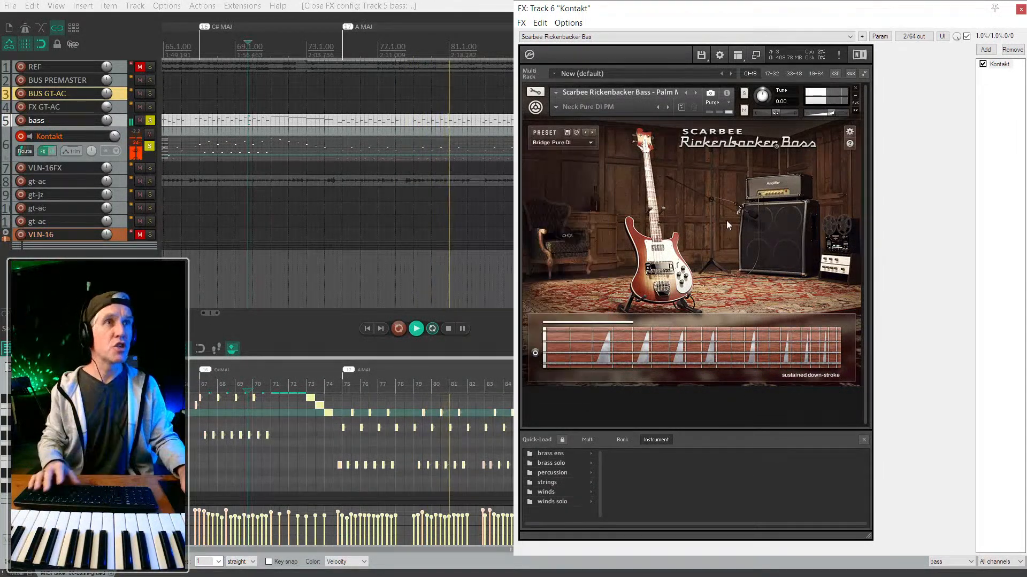
key(space)
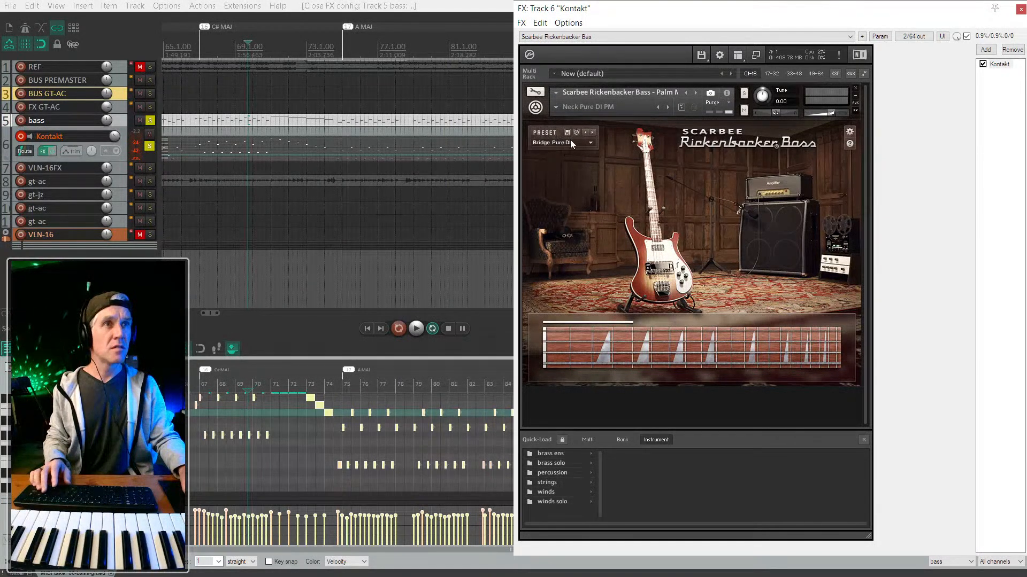
Switch the Rickenbacker bass to the Flame preset and audition it.
click(591, 142)
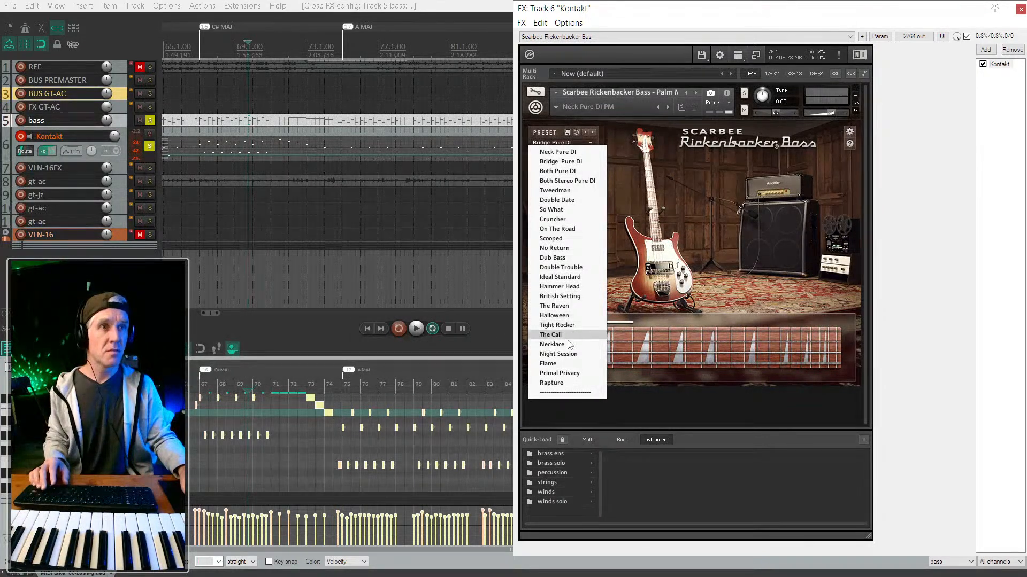
click(548, 363)
key(space)
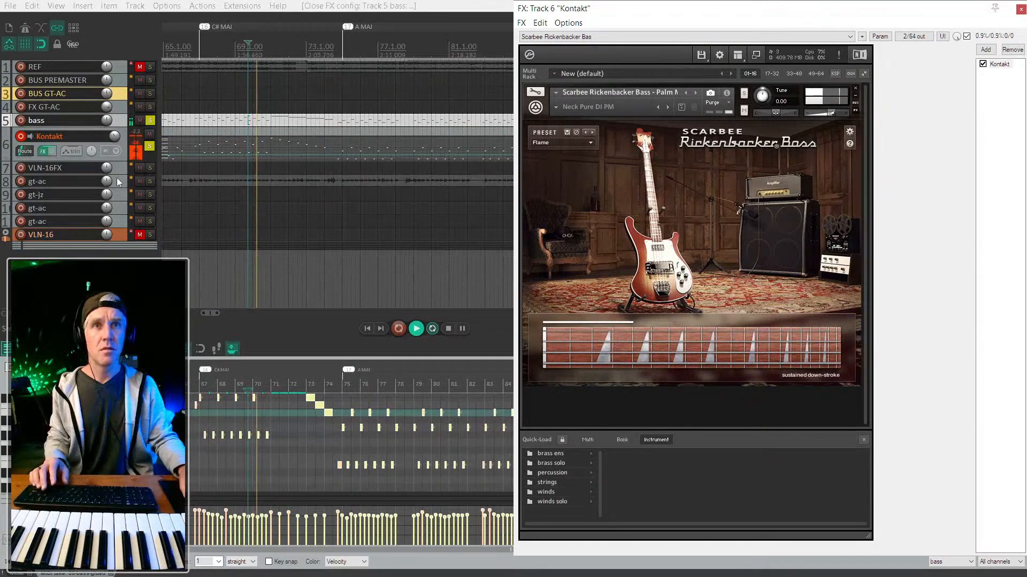
key(space)
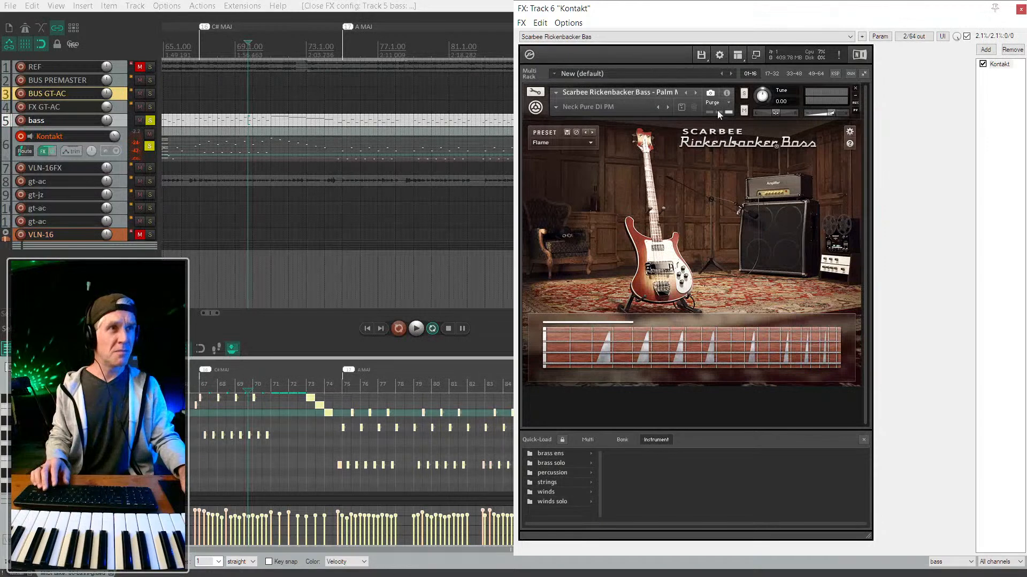
click(536, 111)
click(535, 112)
Enter Kontakt's edit mode and reveal the volume envelope settings under Modulation.
click(534, 93)
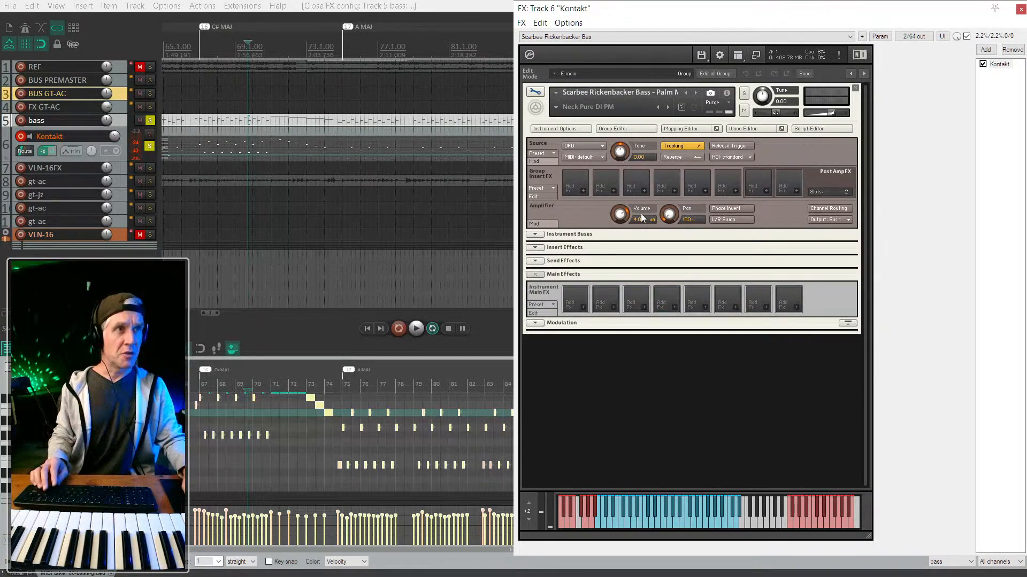
click(536, 235)
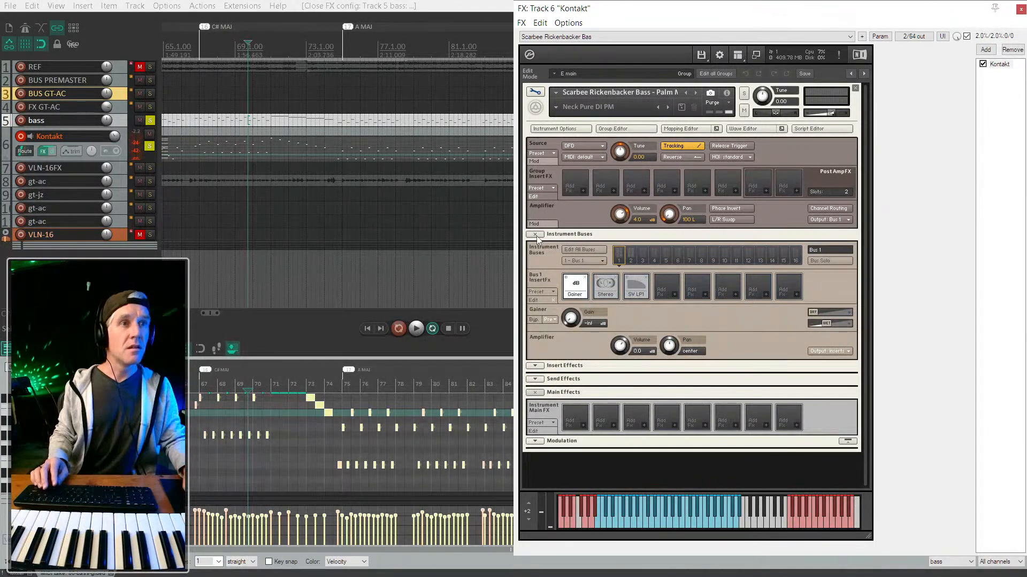
click(535, 234)
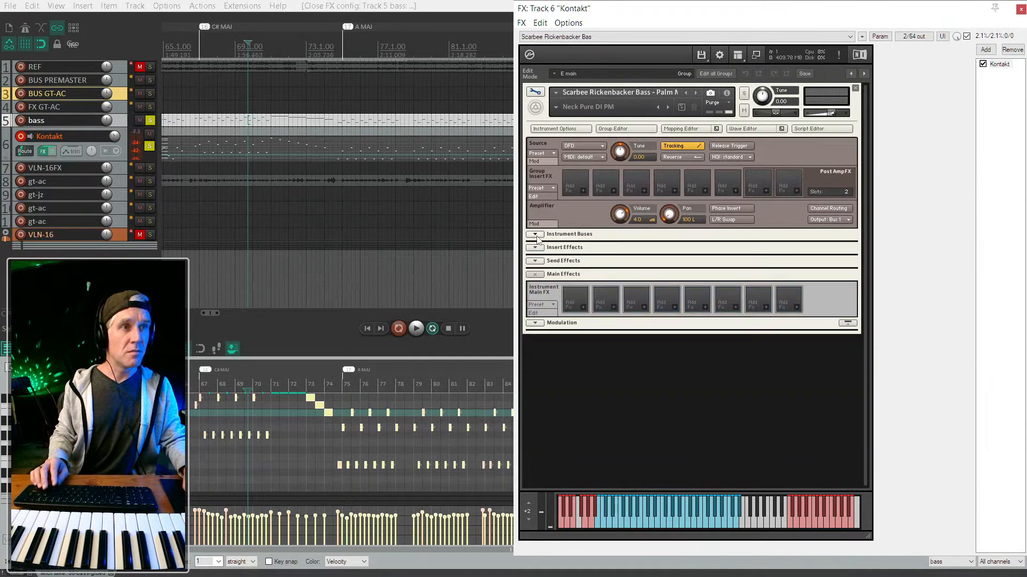
click(535, 323)
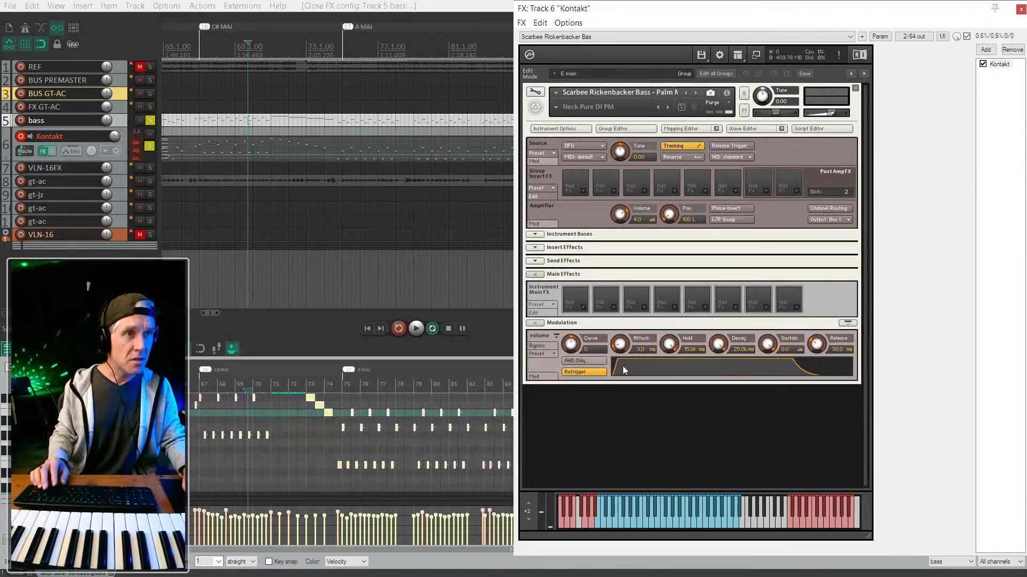
key(space)
Tweak the volume envelope release (1.5k, 25.0k, 10.7k, 8.4k ms) and unsolo Kontakt.
drag(816, 345, 815, 258)
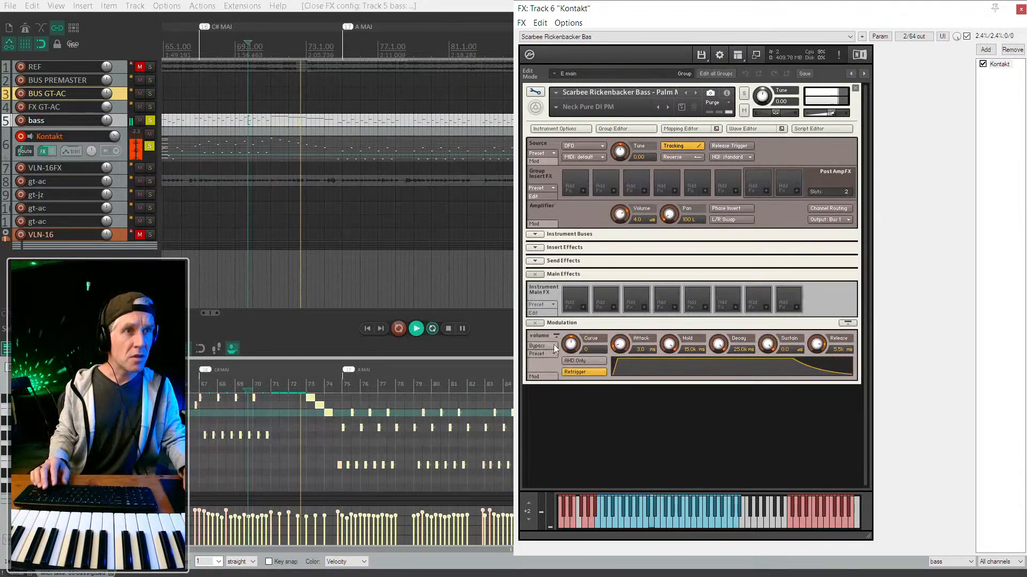
key(F6)
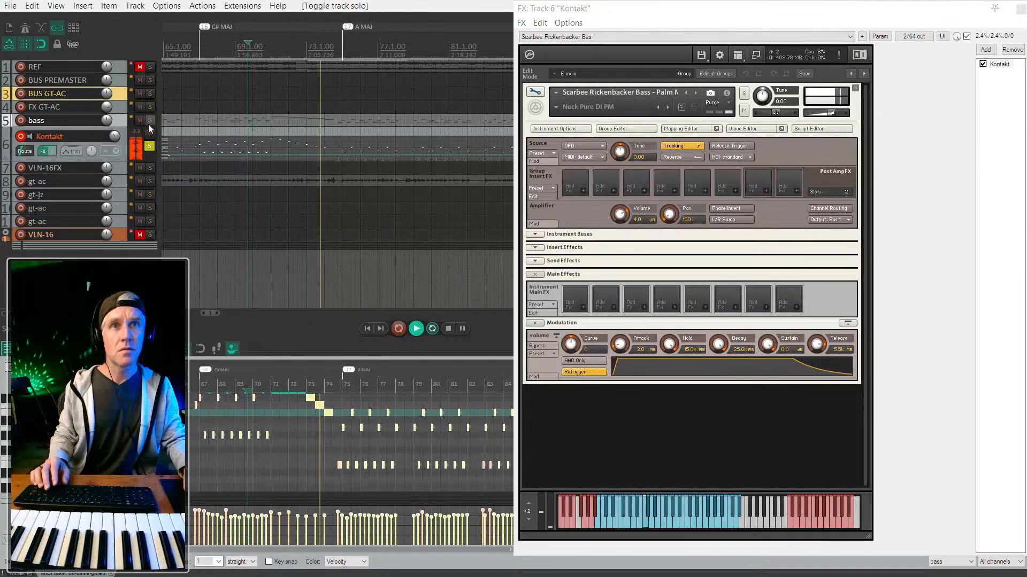
drag(816, 345, 812, 300)
drag(817, 346, 816, 355)
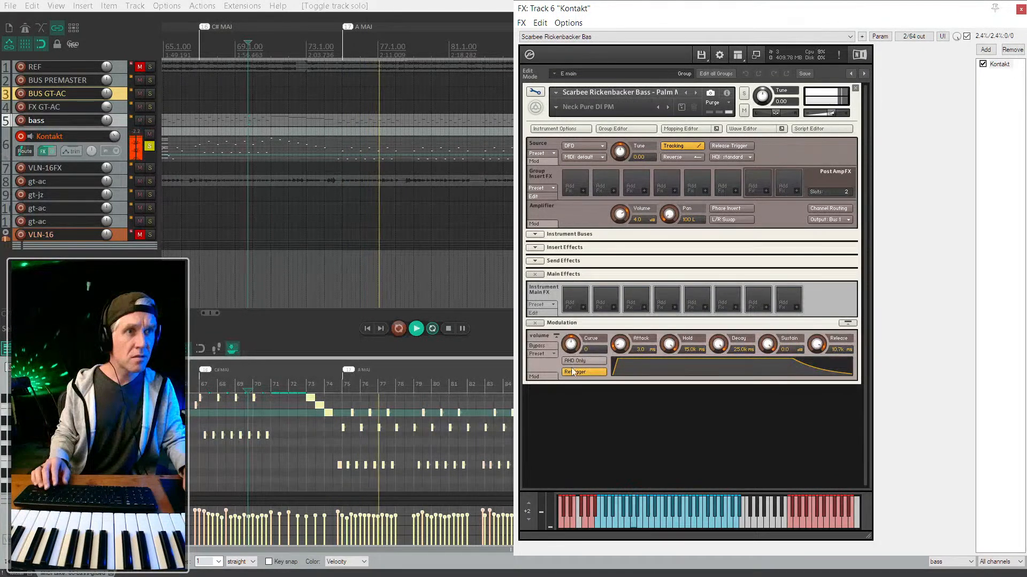
click(547, 345)
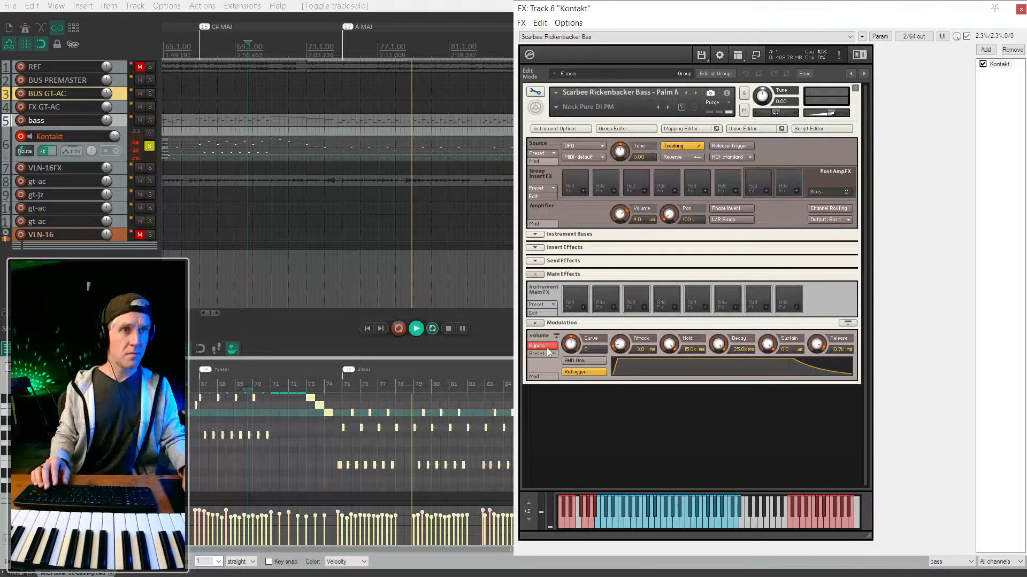
click(546, 348)
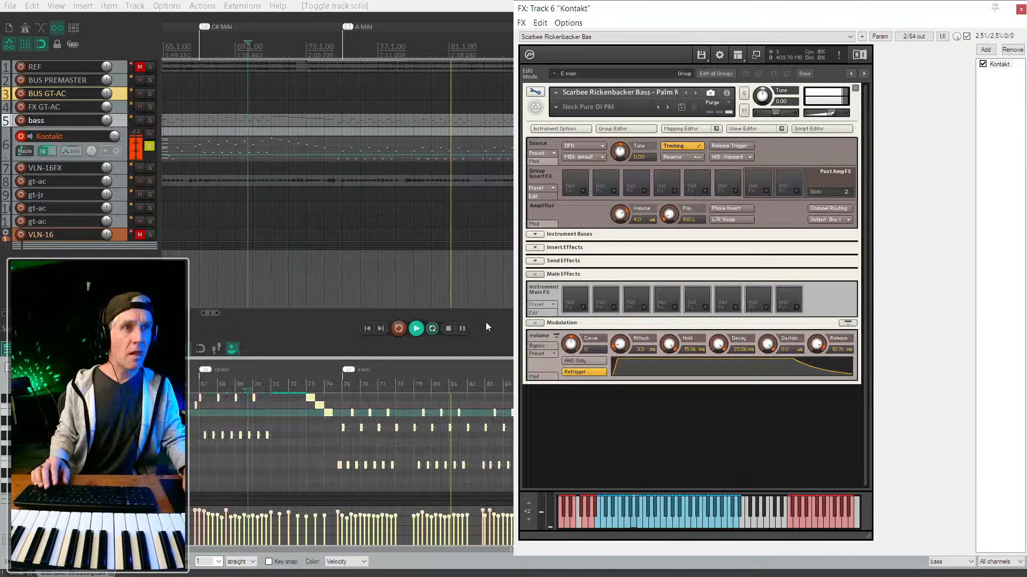
click(535, 323)
click(534, 323)
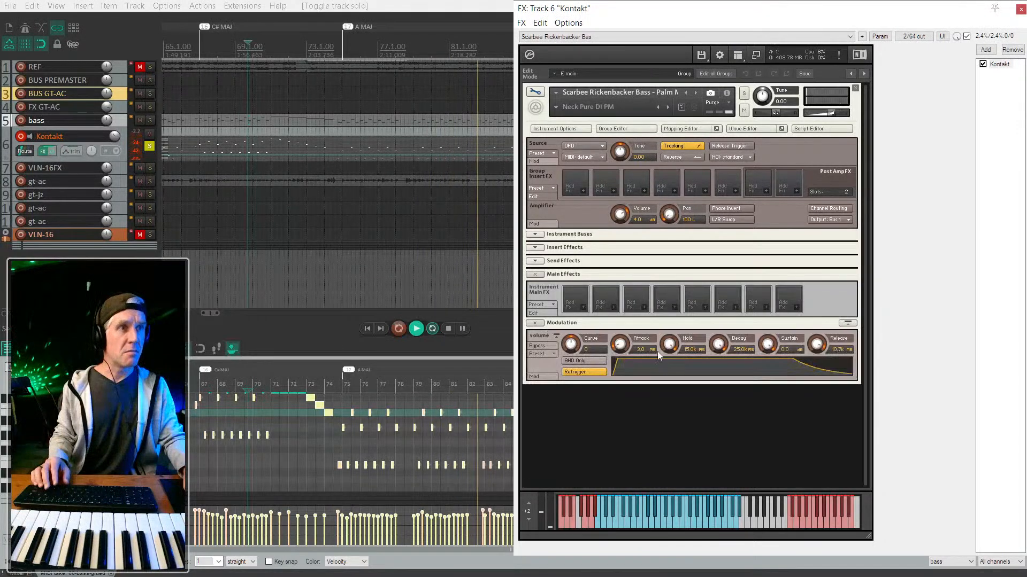
drag(814, 346, 799, 403)
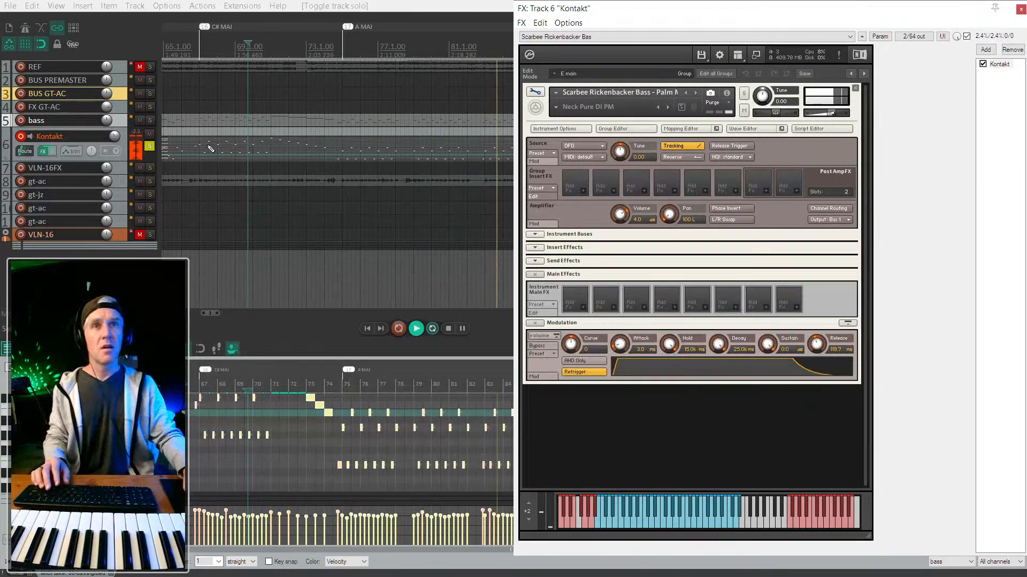
click(149, 146)
Delete the old bass item from the bass track.
scroll(342, 220, down, 4)
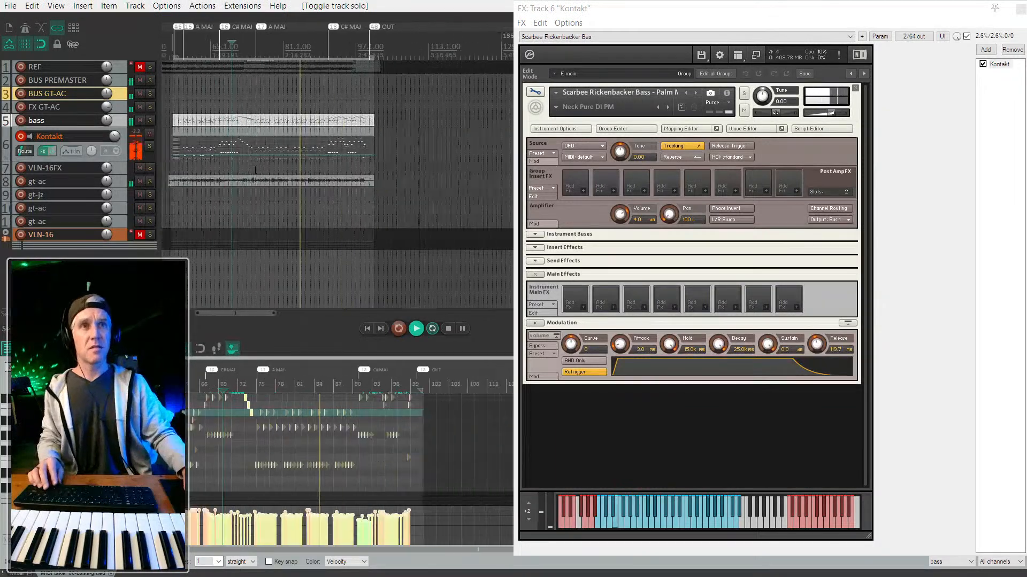
scroll(342, 220, up, 1)
scroll(342, 220, left, 2)
scroll(342, 220, down, 2)
scroll(342, 220, right, 1)
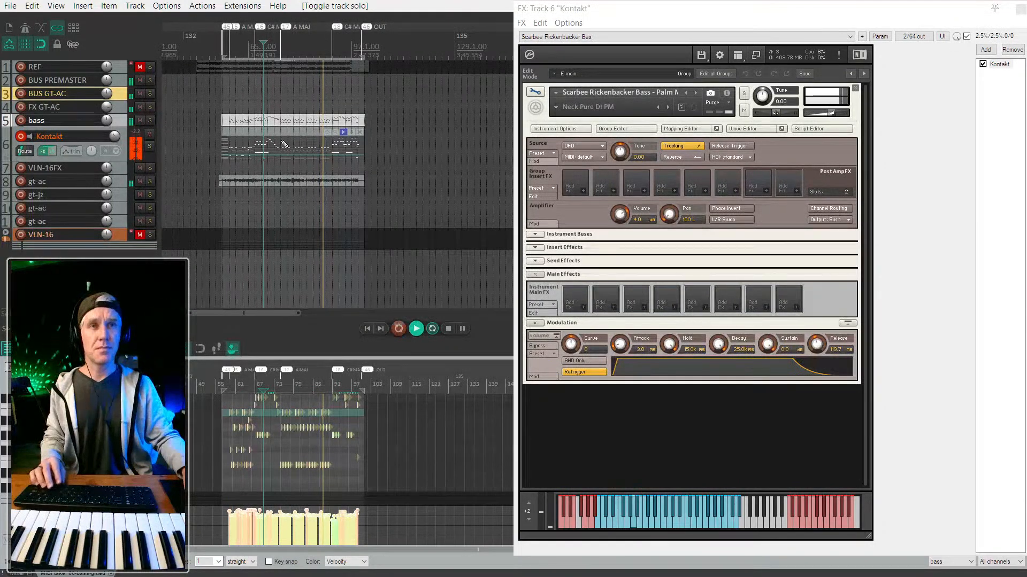
scroll(264, 176, up, 1)
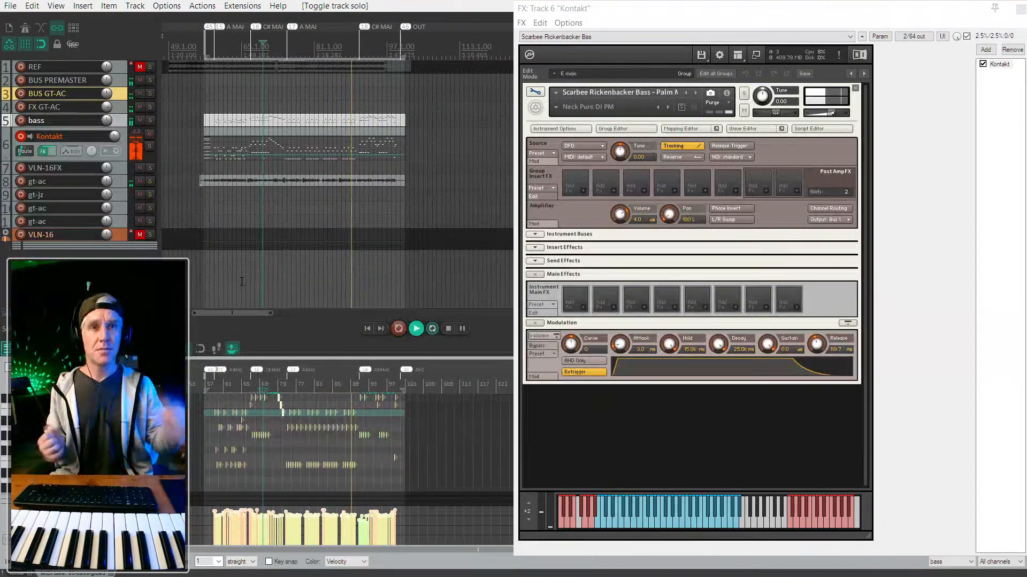
scroll(241, 281, up, 1)
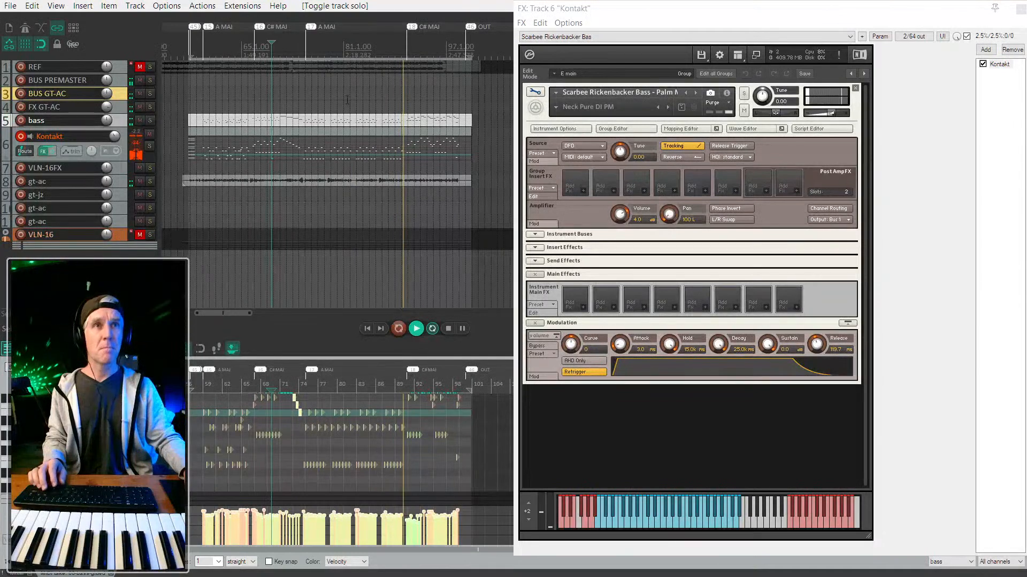
click(213, 131)
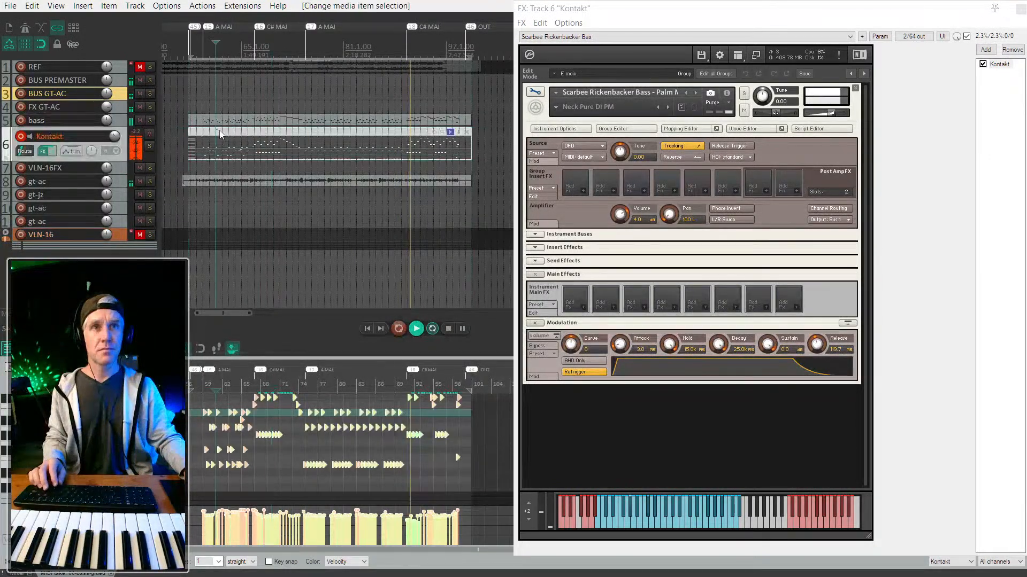
scroll(397, 132, up, 3)
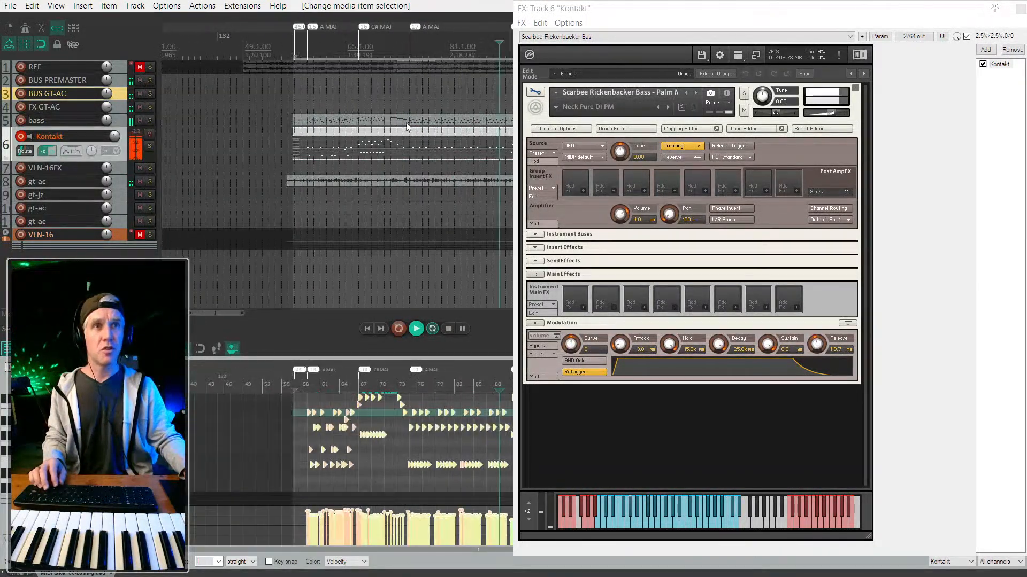
click(406, 122)
scroll(406, 122, down, 5)
key(Delete)
Select the Kontakt track's MIDI item and close all plugin windows.
click(420, 142)
scroll(418, 140, up, 5)
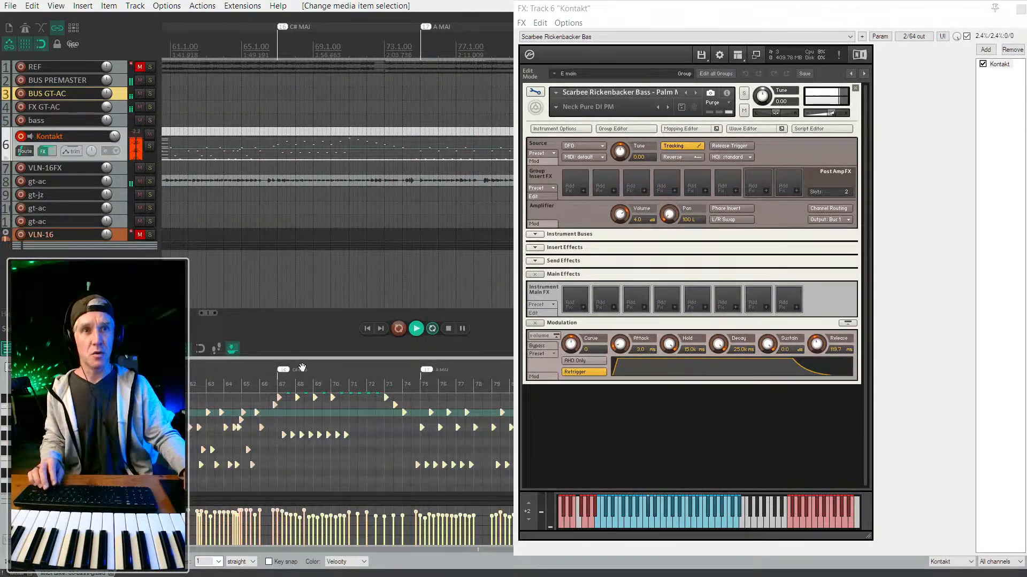
key(Escape)
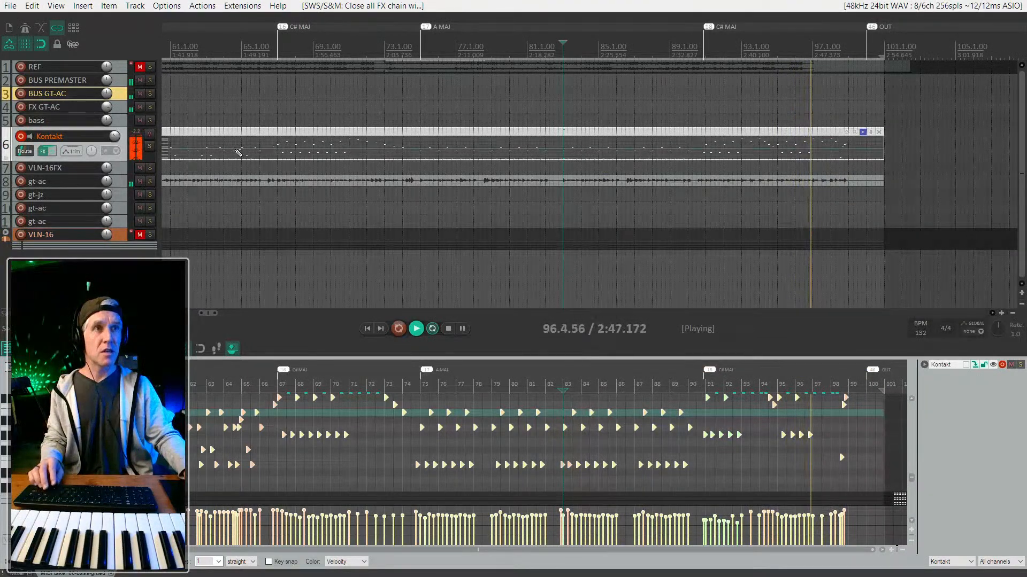
Stop playback and place the edit position at bar 81 on the Kontakt MIDI item.
scroll(127, 158, up, 3)
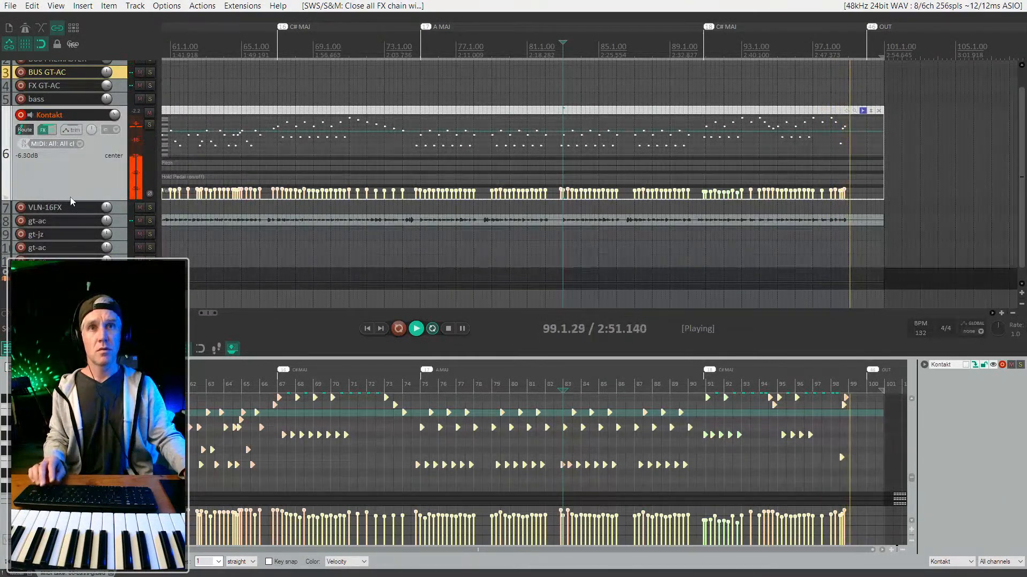
key(space)
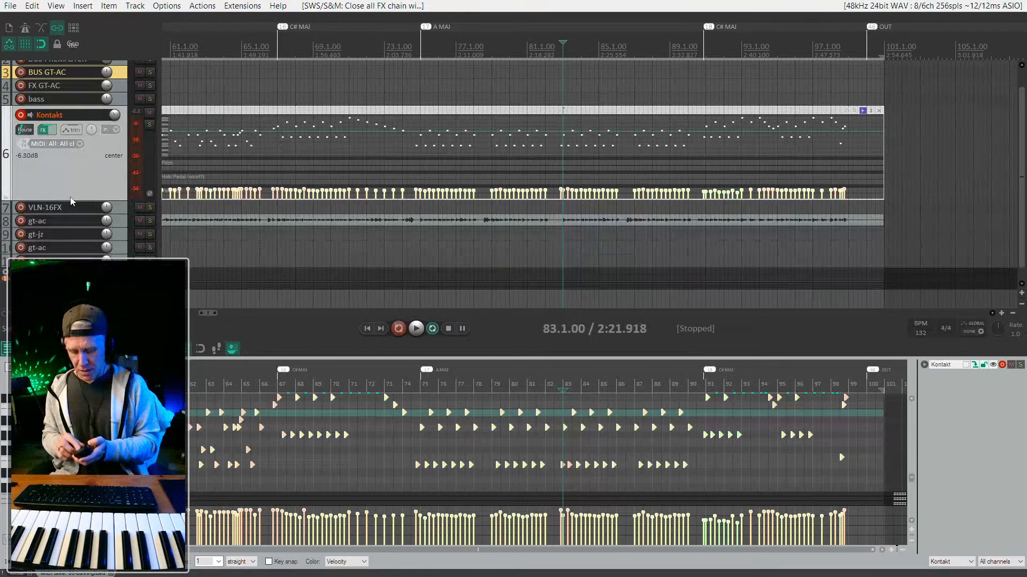
right_click(71, 201)
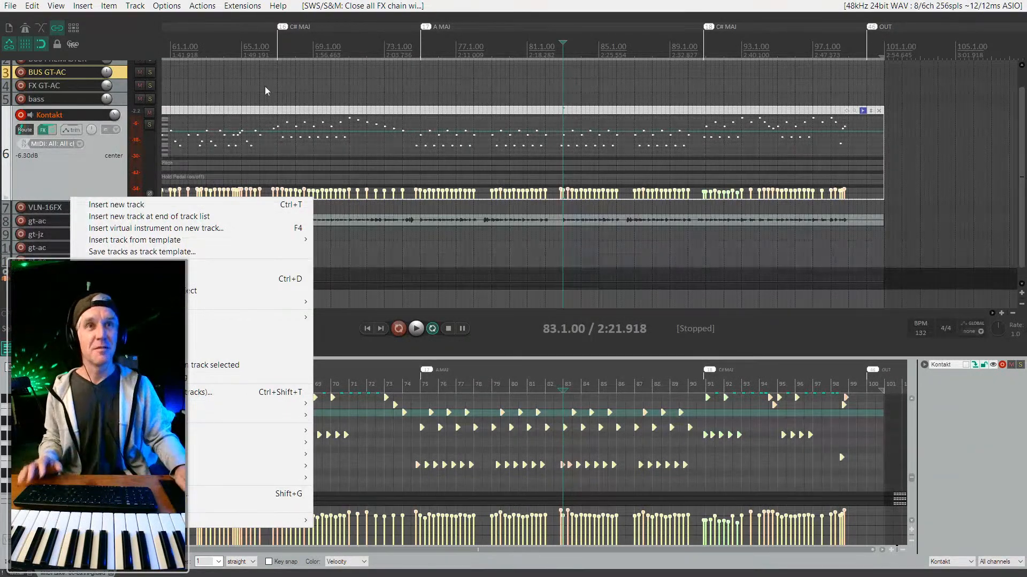
click(532, 321)
scroll(571, 126, down, 4)
click(571, 110)
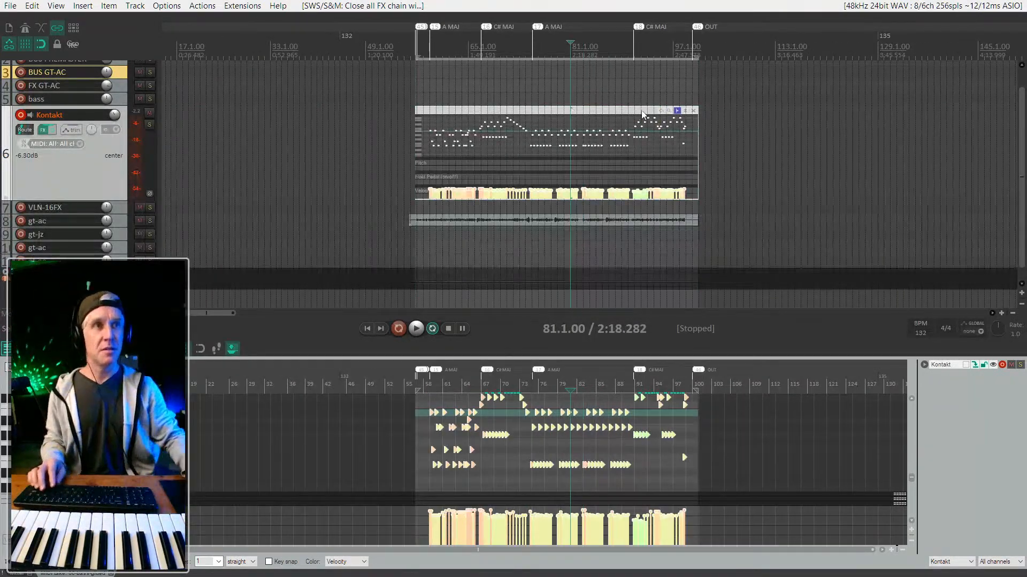
Close the docked panel and enlarge the Kontakt track to fill the arrange view.
scroll(84, 190, up, 4)
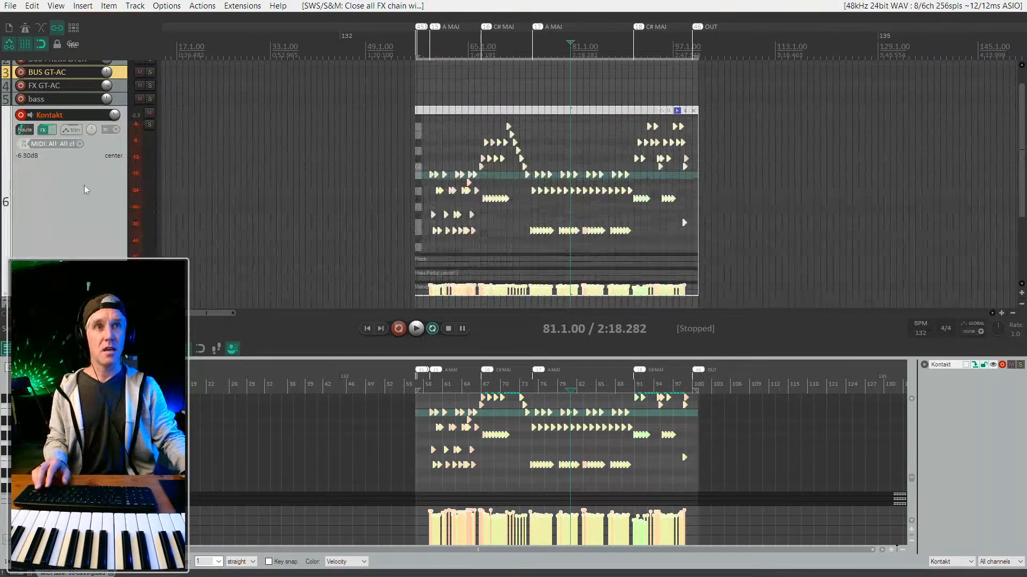
key(ctrl+m)
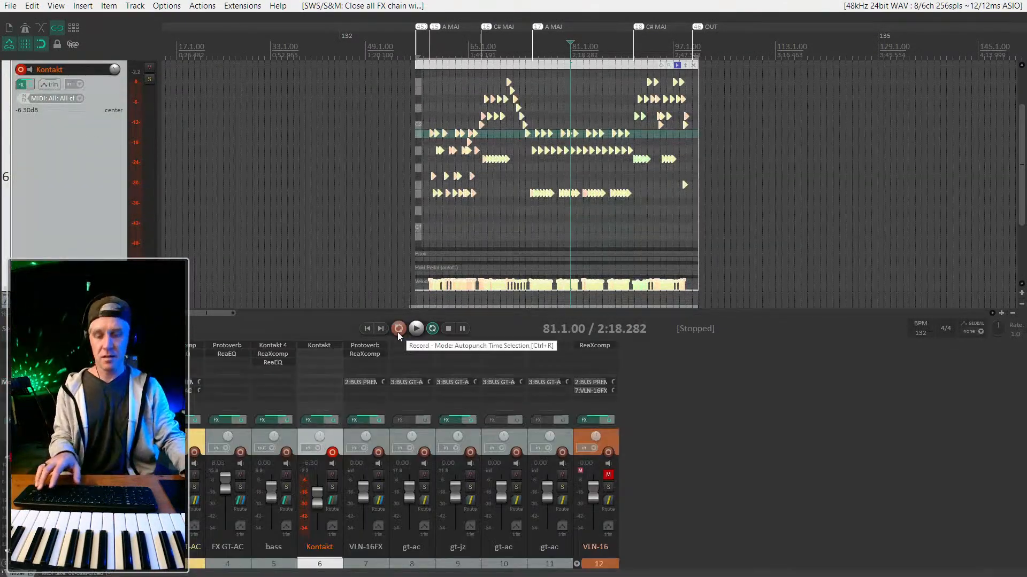
key(ctrl+m)
key(Escape)
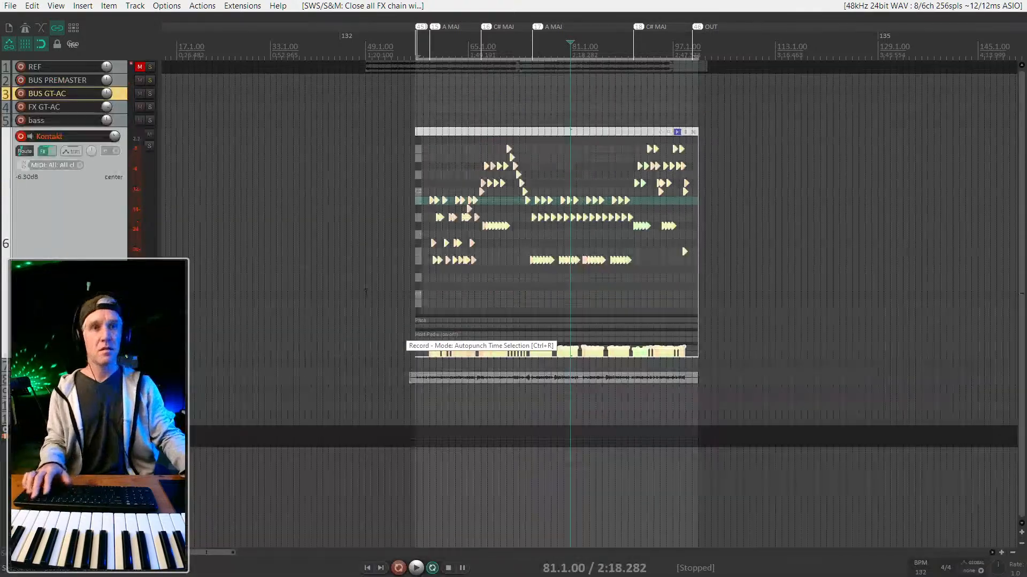
scroll(62, 253, down, 1)
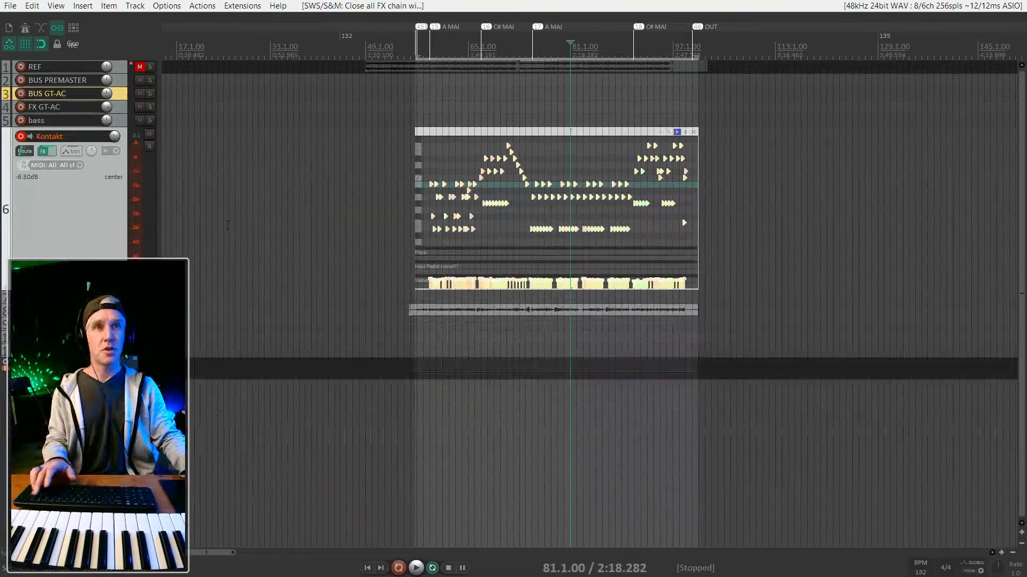
scroll(74, 224, up, 1)
key(shift+grave)
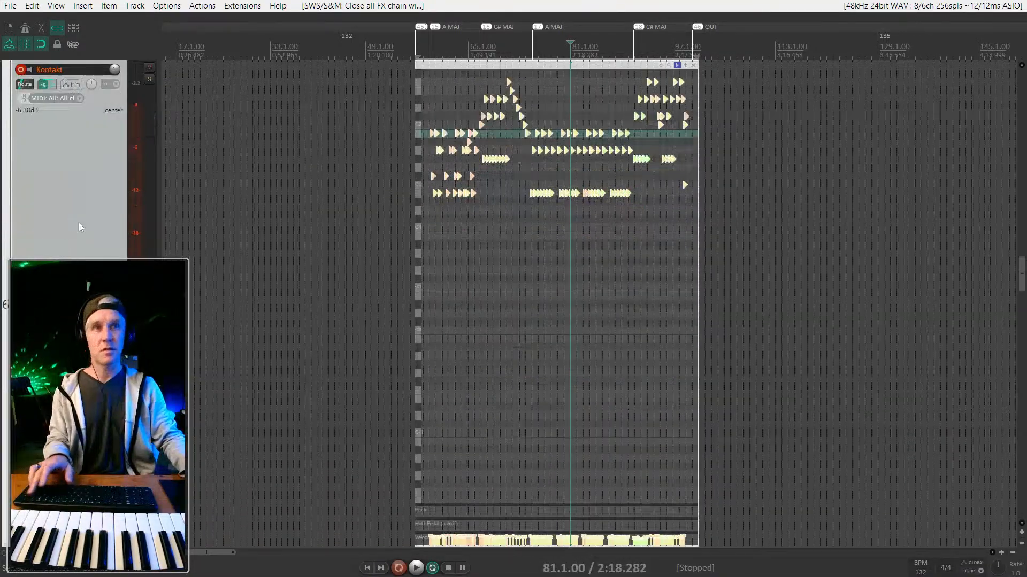
scroll(703, 225, up, 8)
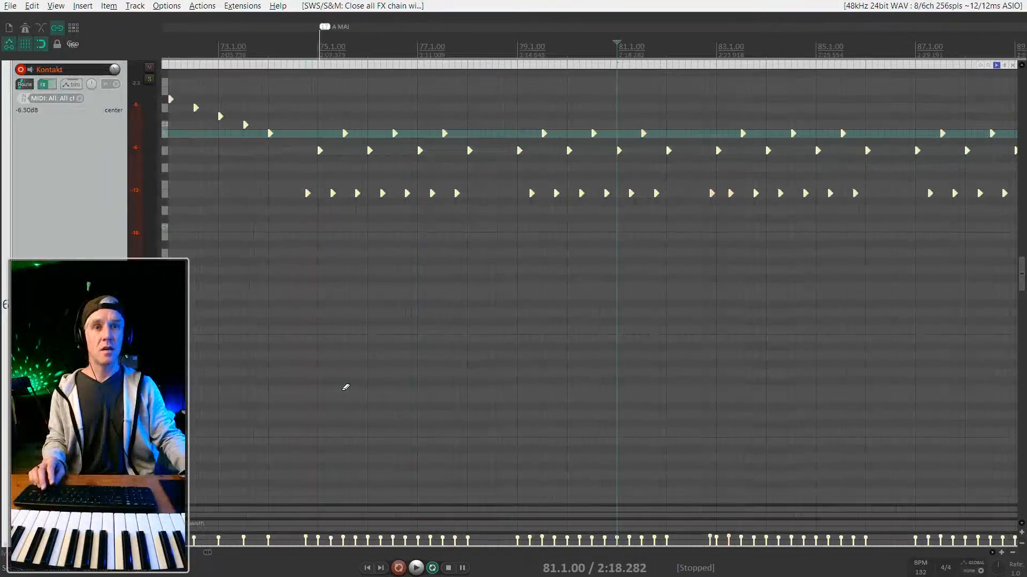
Open the bass MIDI item and display its notes as rectangles.
double_click(288, 77)
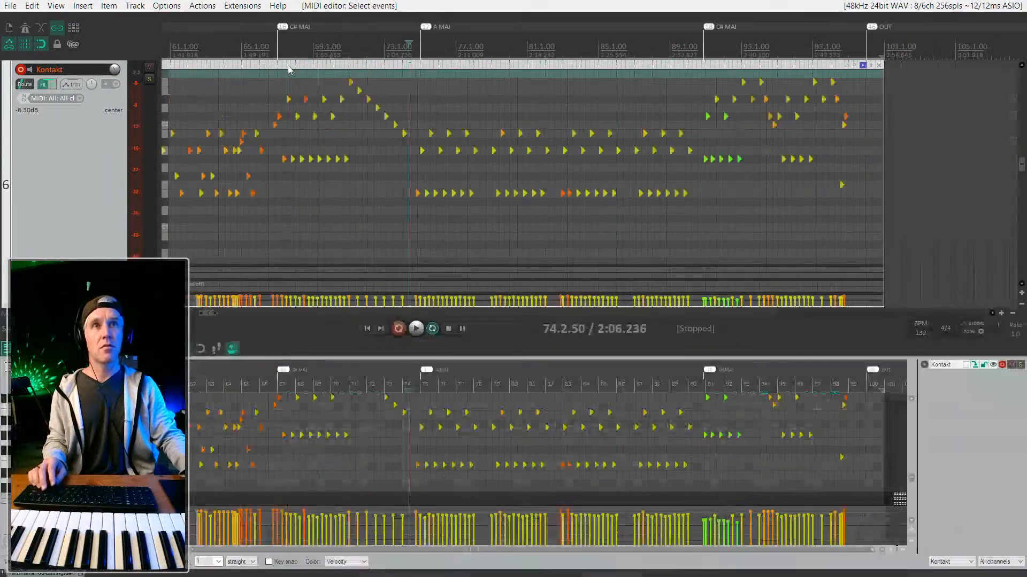
key(ctrl+1)
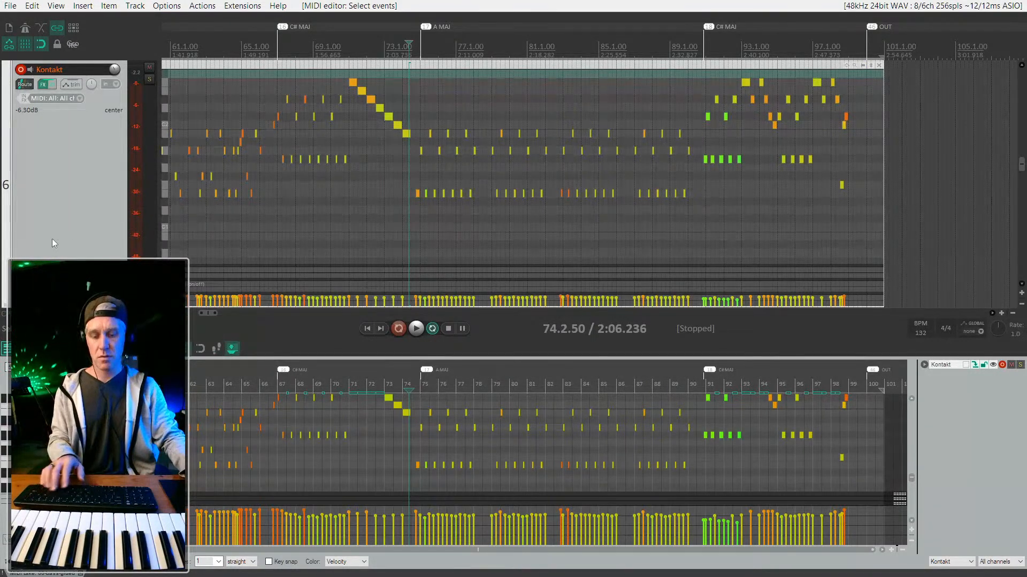
key(ctrl+m)
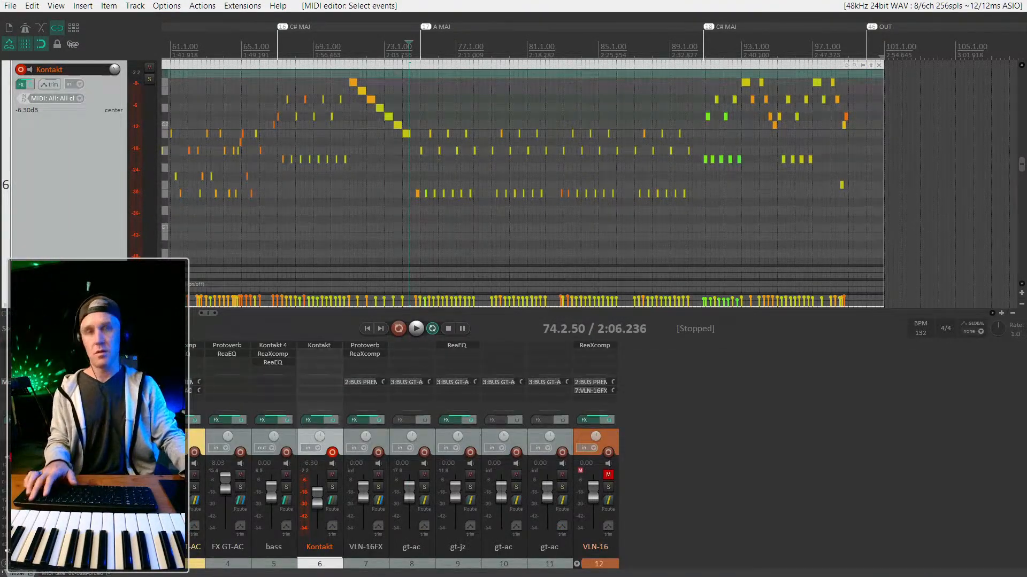
key(ctrl+m)
scroll(375, 222, up, 1)
scroll(376, 221, down, 2)
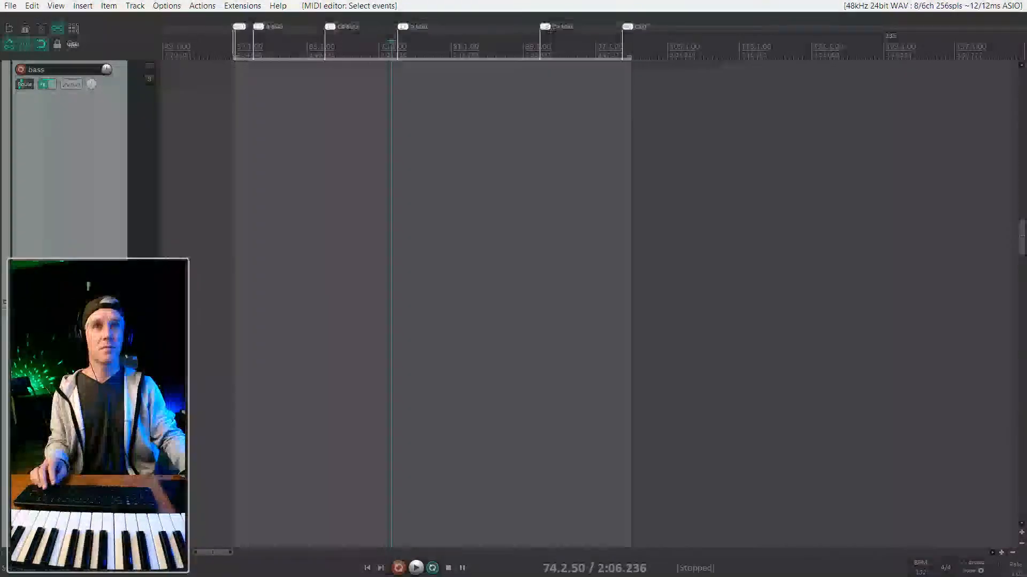
scroll(71, 220, down, 4)
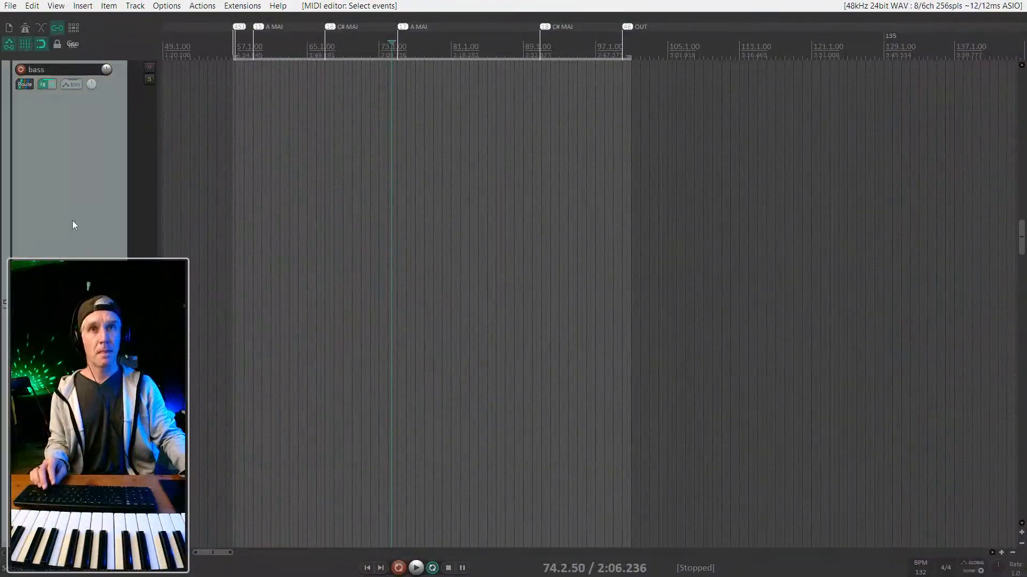
scroll(73, 220, down, 1)
scroll(230, 182, up, 3)
scroll(66, 219, down, 1)
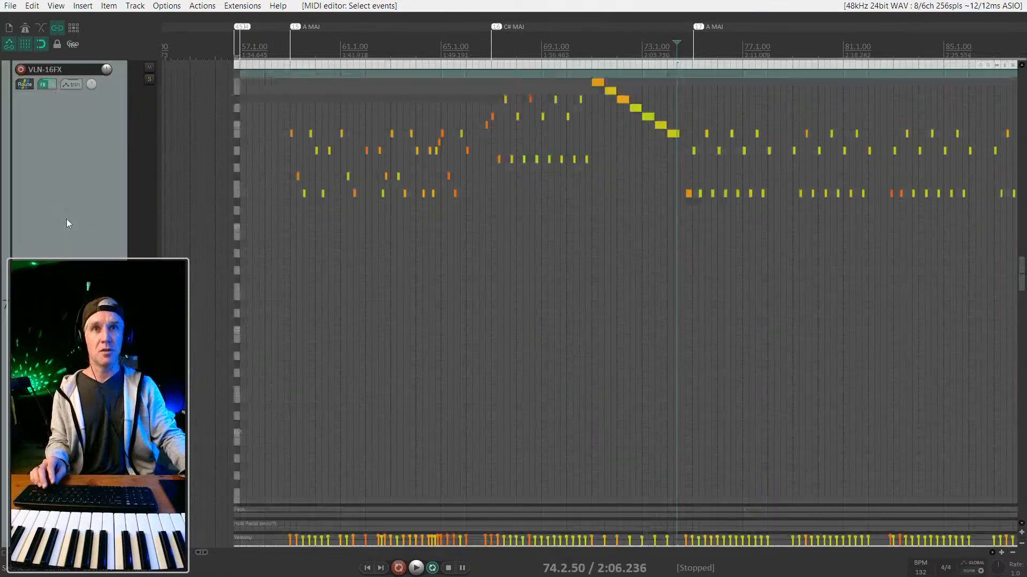
scroll(67, 219, down, 1)
scroll(66, 219, down, 1)
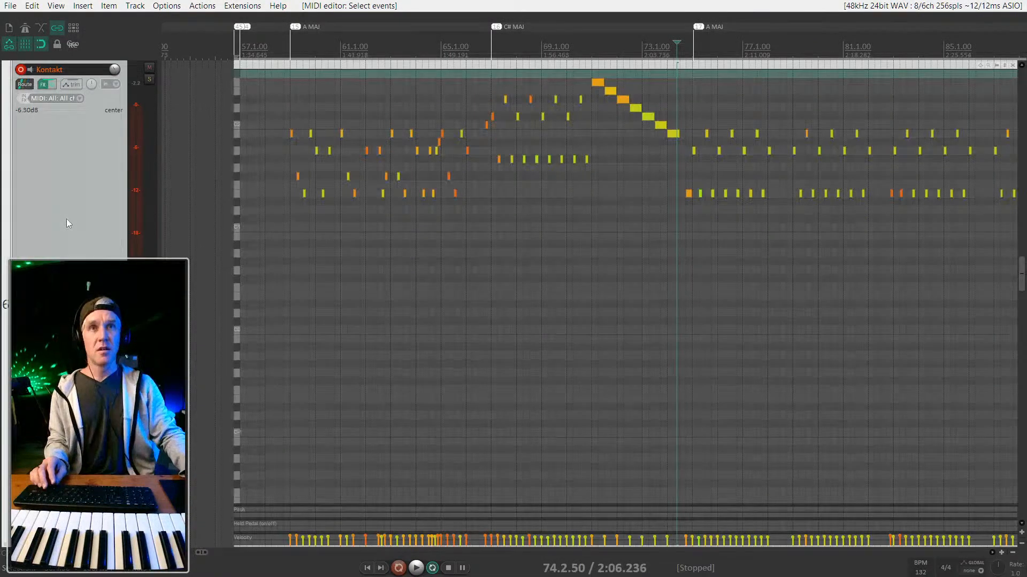
scroll(464, 198, up, 2)
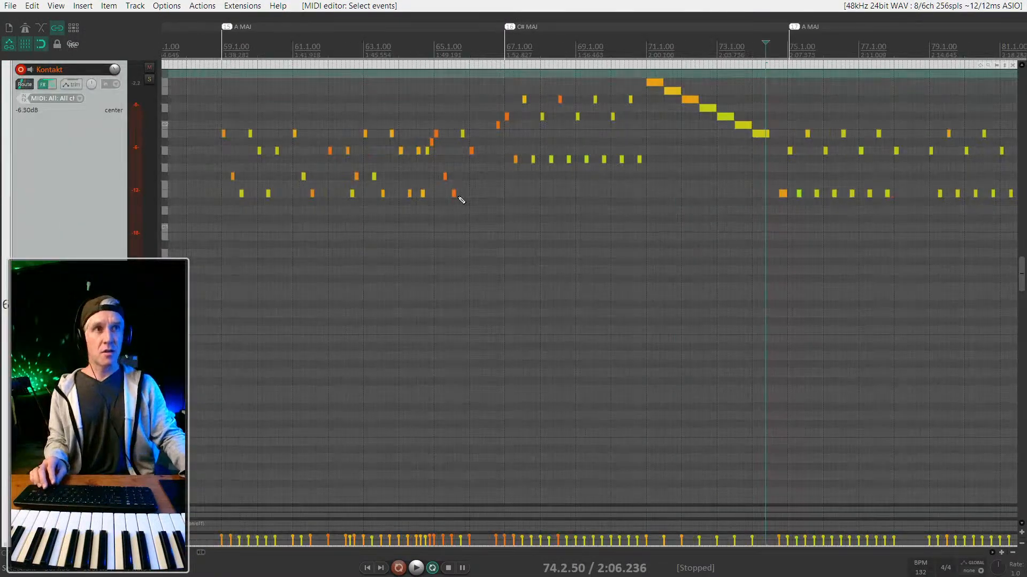
scroll(459, 199, down, 2)
scroll(642, 152, right, 3)
Audition the ending from bar 98 and shorten the note just after beat 98.3.
click(712, 41)
key(space)
scroll(726, 108, up, 3)
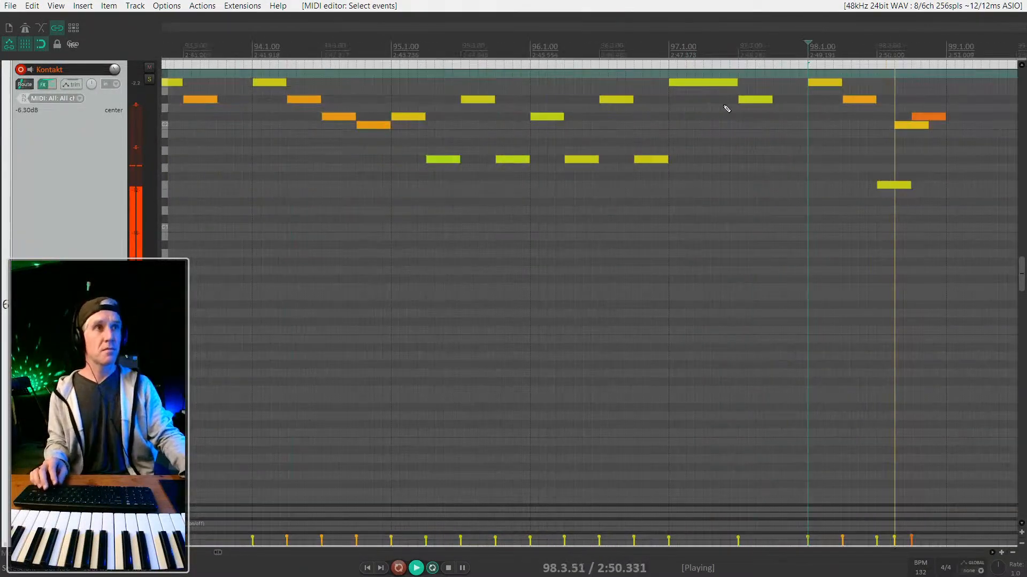
key(space)
click(727, 109)
key(space)
scroll(833, 113, up, 2)
scroll(833, 114, right, 3)
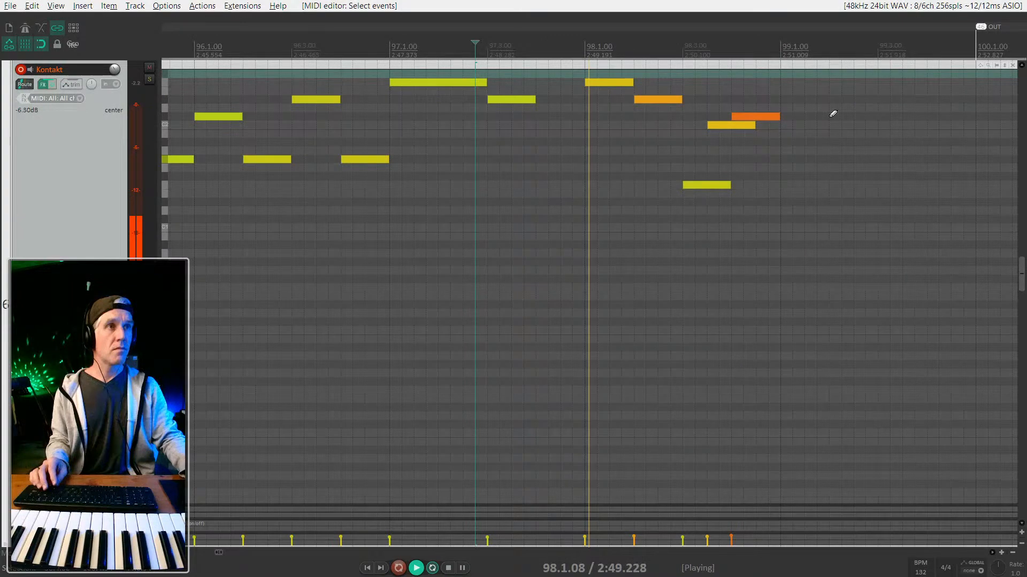
drag(755, 125, 730, 125)
key(space)
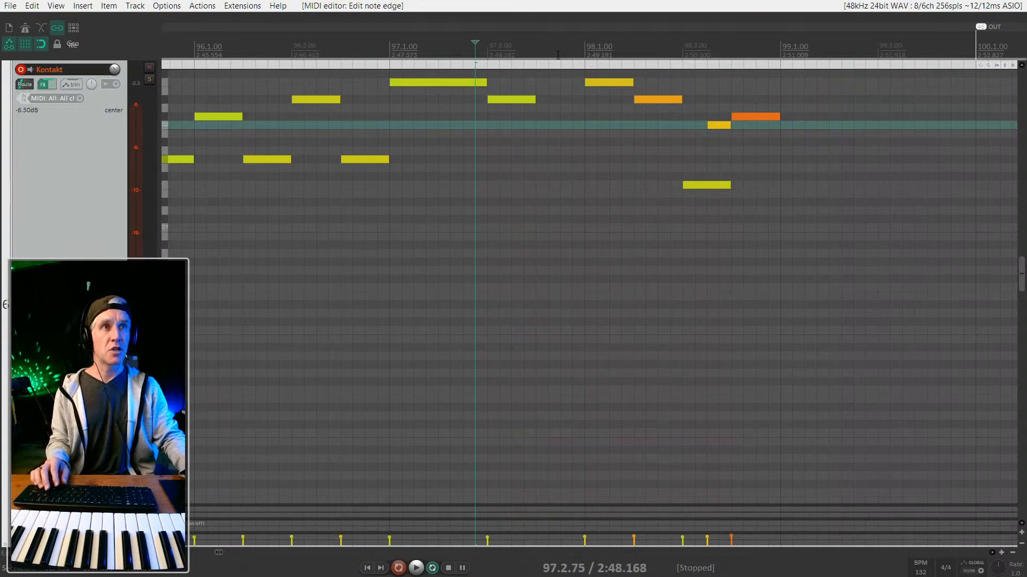
Raise the note on beat 98.2 a semitone and move the last orange note earlier and up a semitone.
click(558, 55)
key(space)
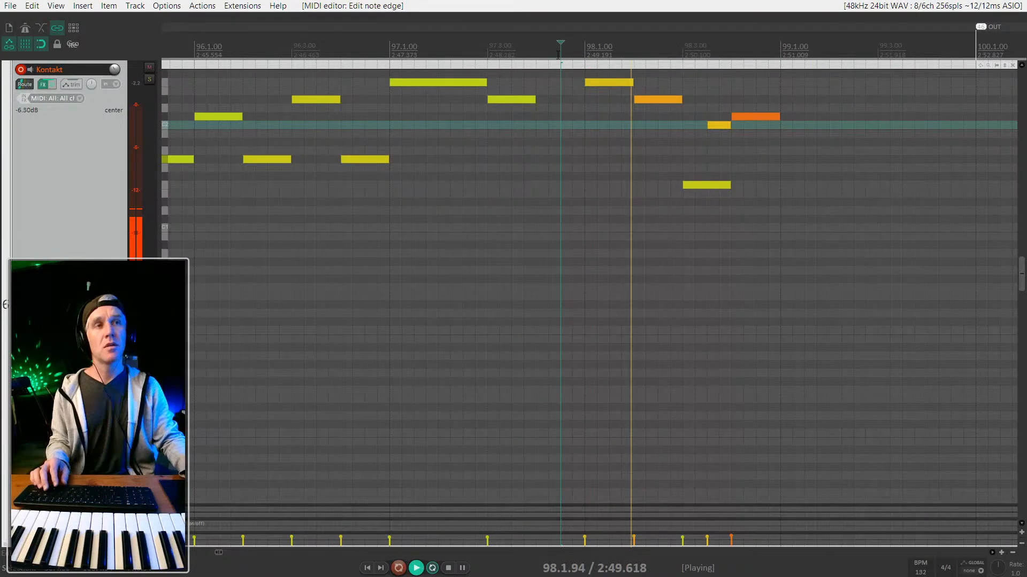
key(space)
drag(659, 100, 662, 91)
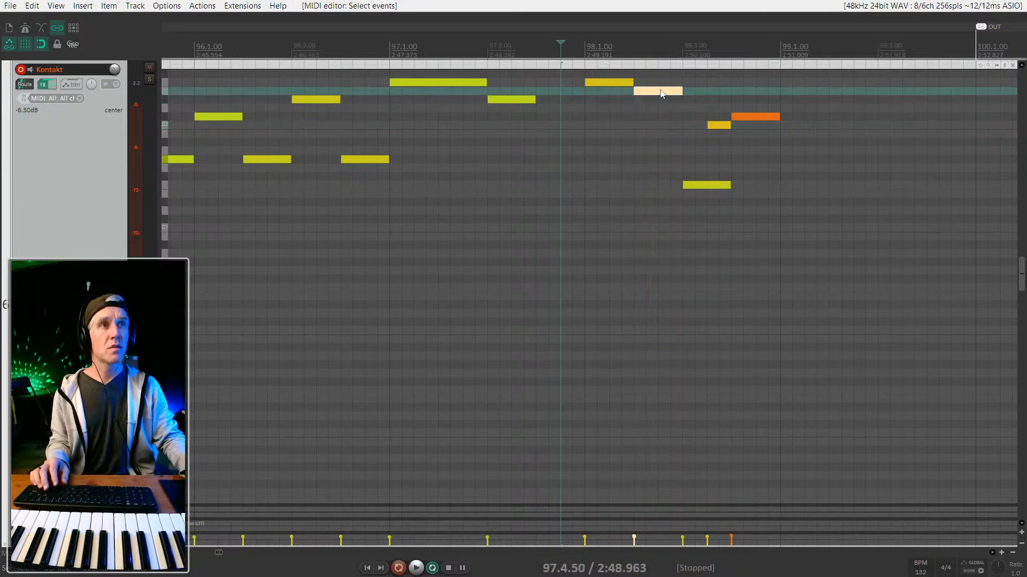
key(space)
key(space)
drag(739, 118, 689, 98)
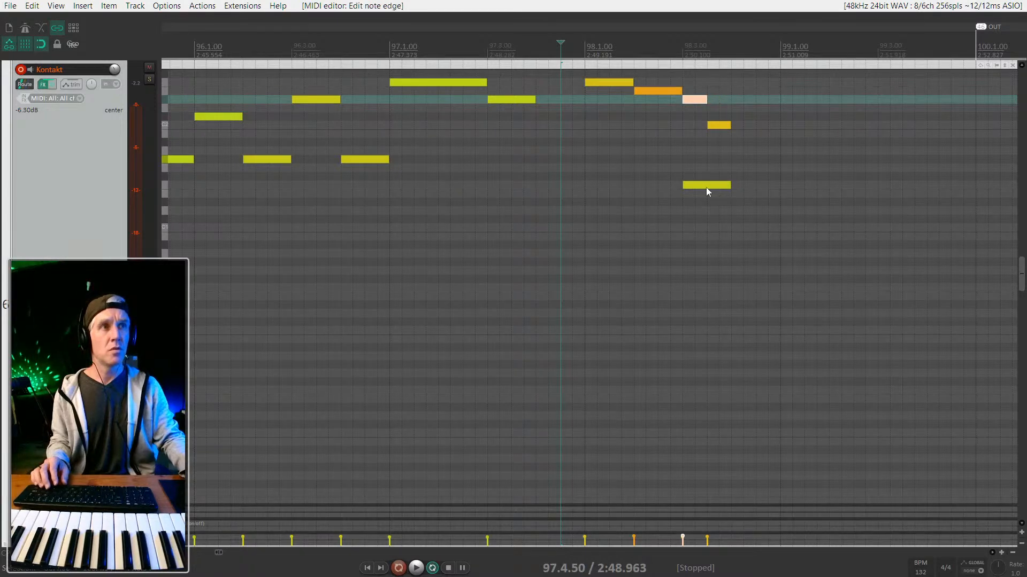
Shift the low note one step later and raise the final low note and short note several semitones.
drag(706, 186, 738, 187)
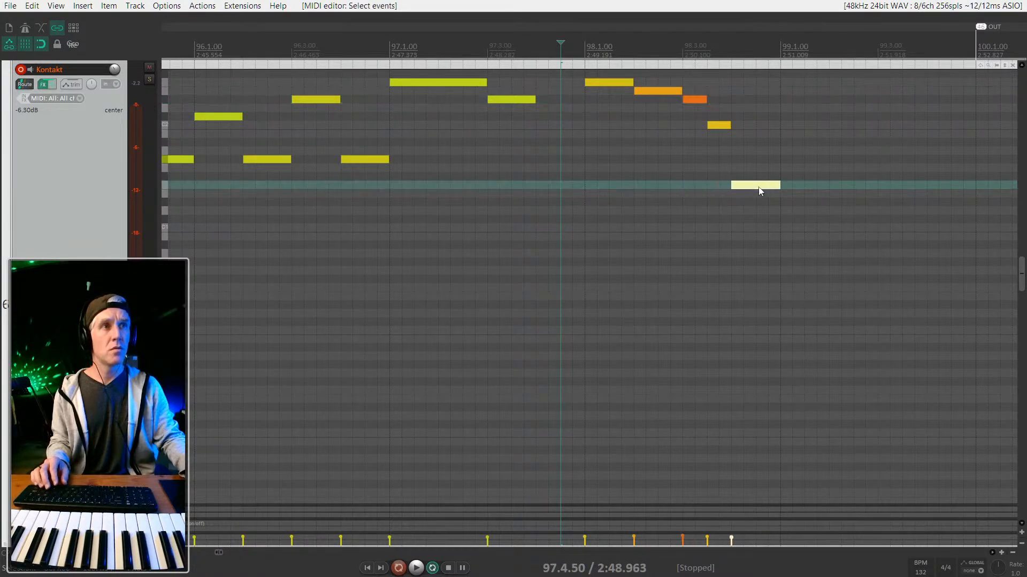
key(space)
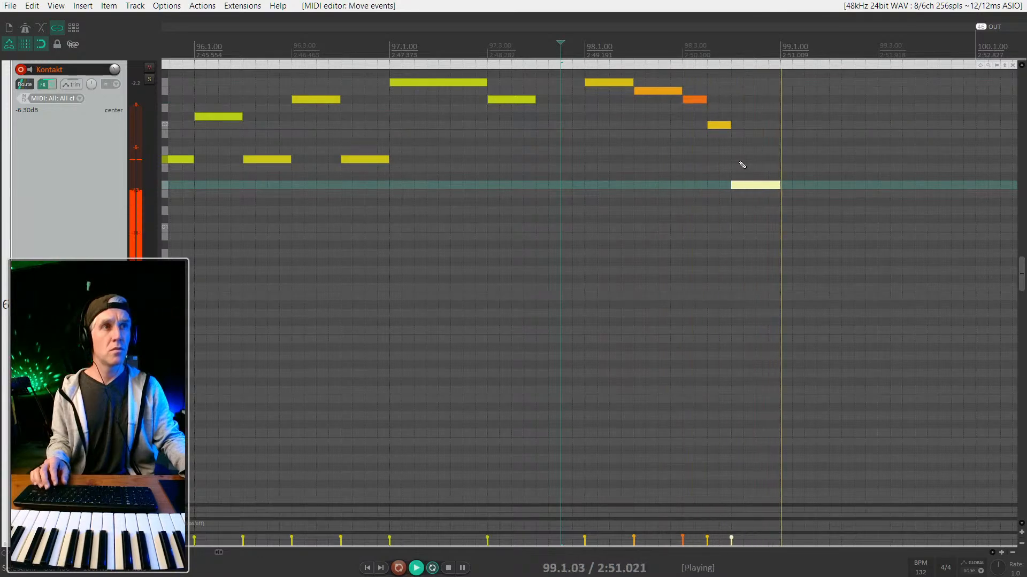
key(space)
drag(756, 186, 724, 194)
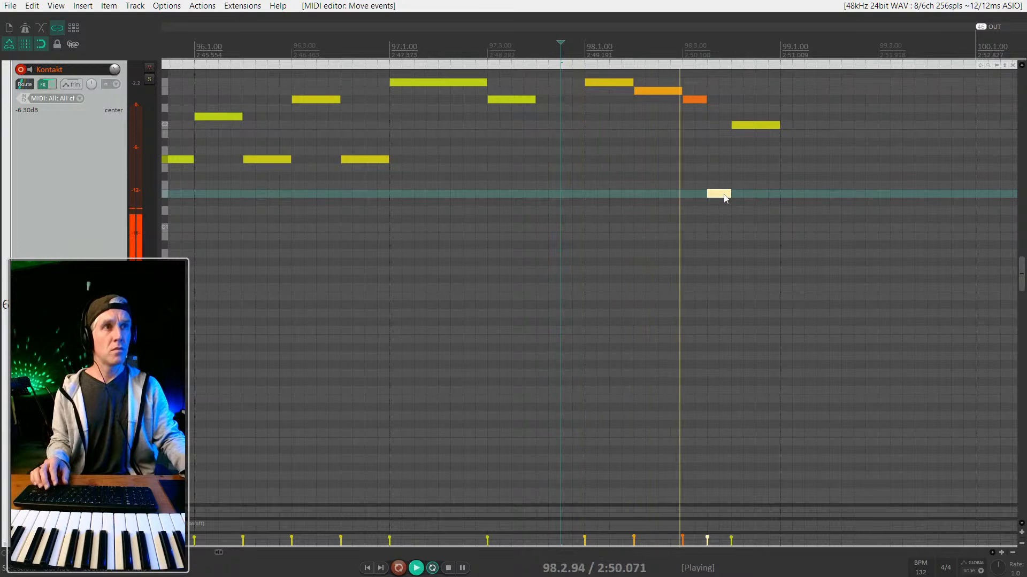
key(space)
drag(725, 198, 730, 176)
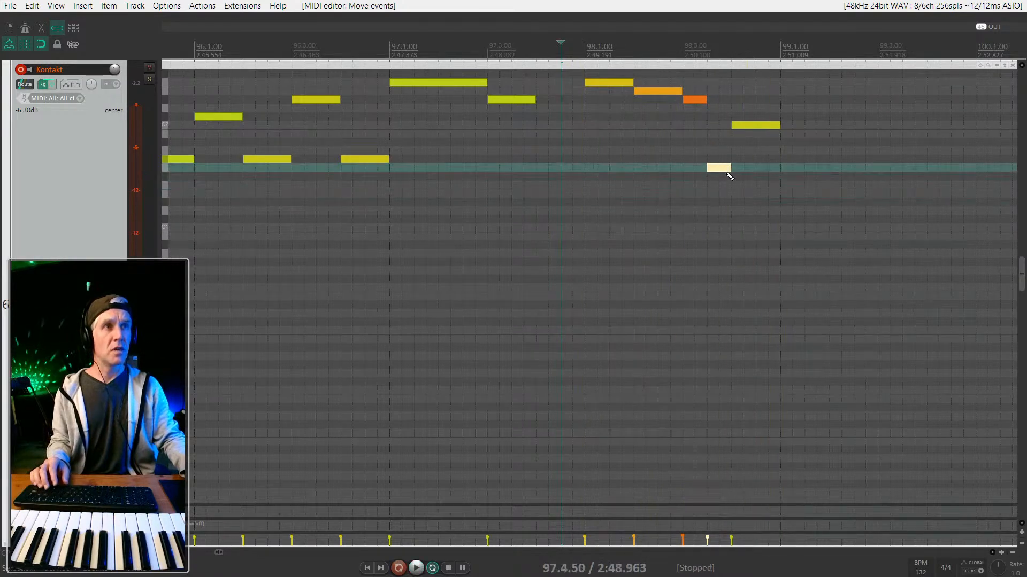
Nudge the final long note and the short note before it up one semitone each, then audition.
click(747, 125)
scroll(755, 145, up, 1)
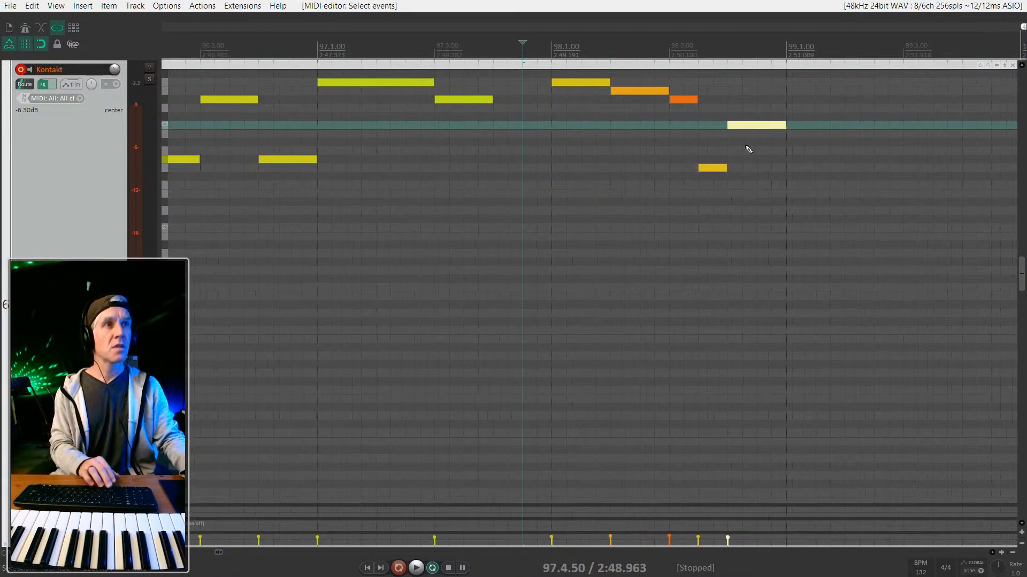
key(Up)
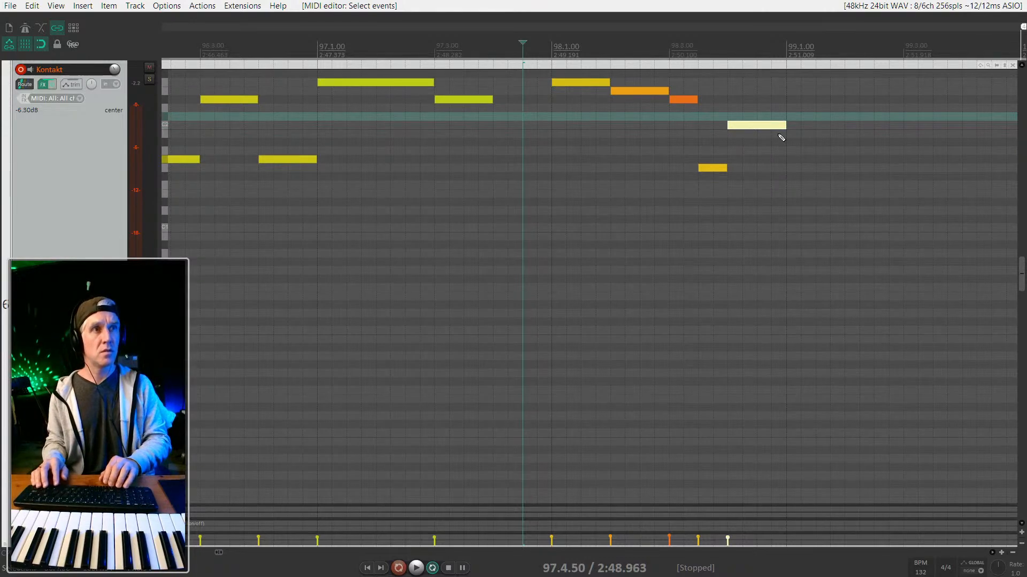
click(713, 169)
key(space)
key(Up)
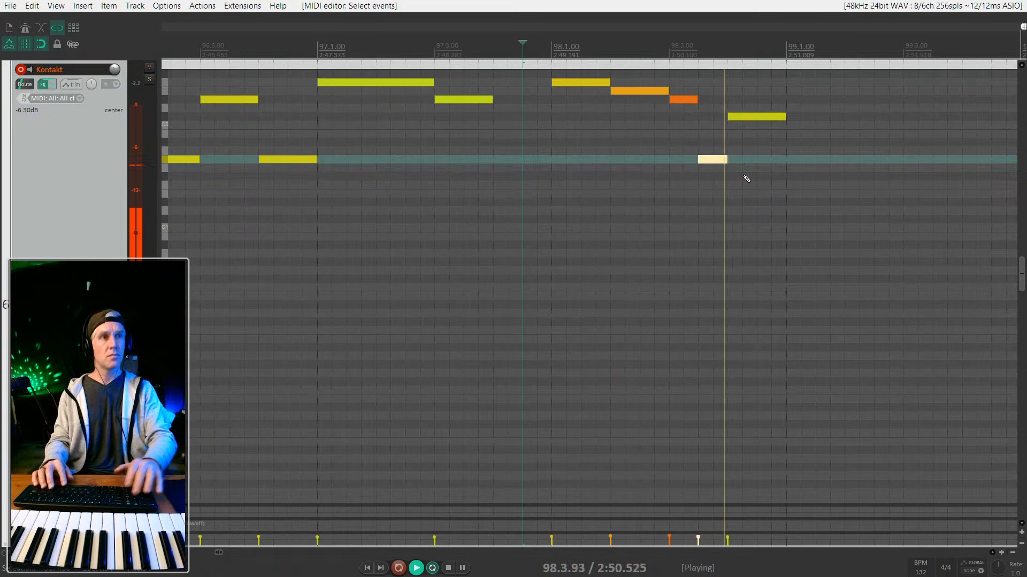
key(space)
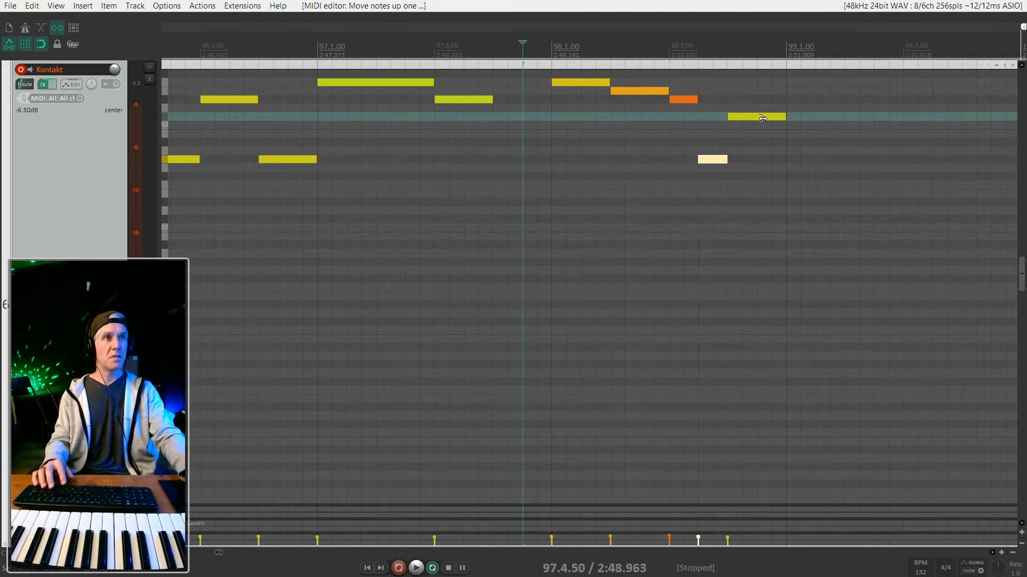
key(space)
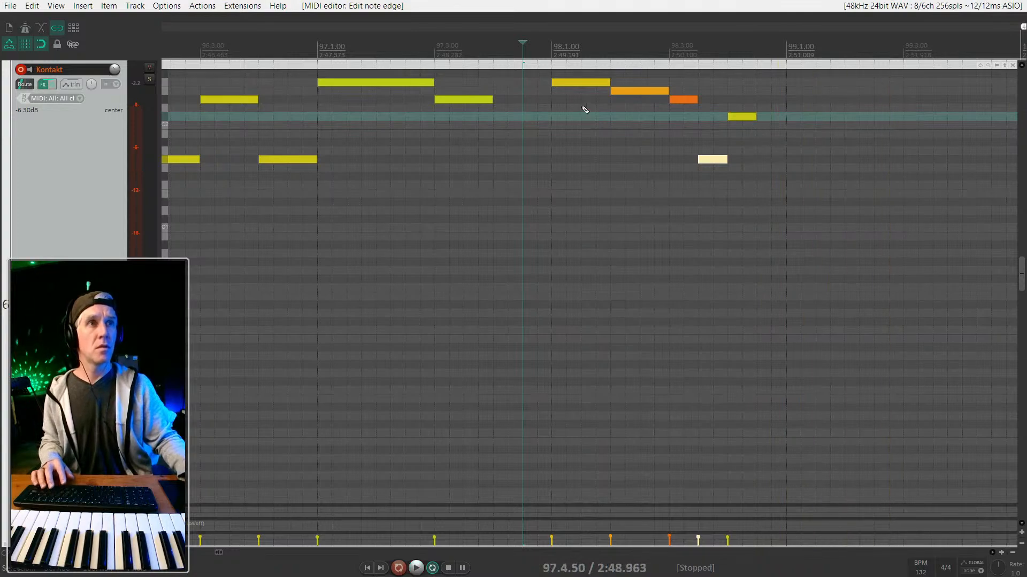
scroll(628, 172, down, 3)
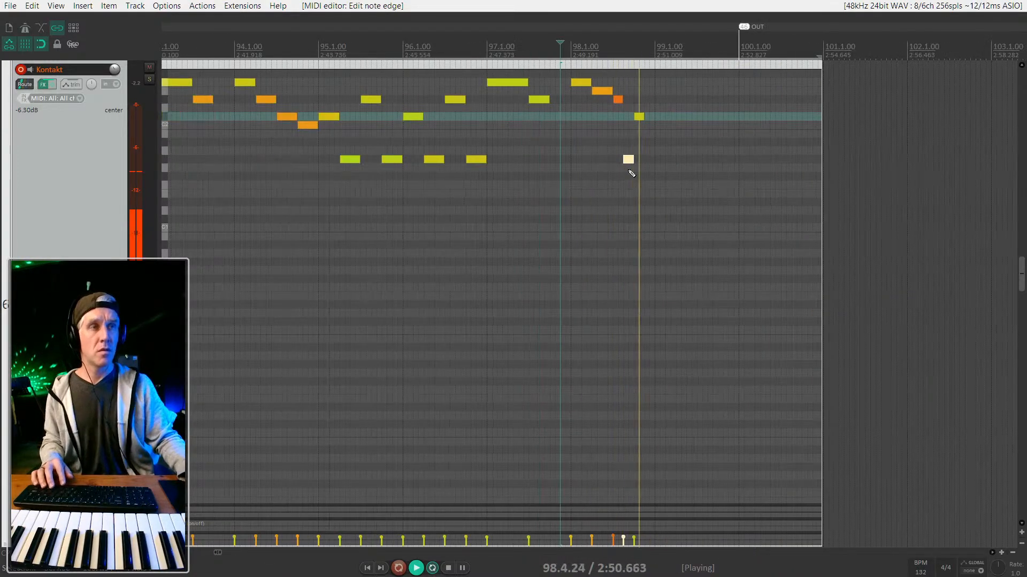
Stop playback and zoom the MIDI editor in and out to inspect the mid-song bass notes.
key(space)
scroll(562, 192, down, 6)
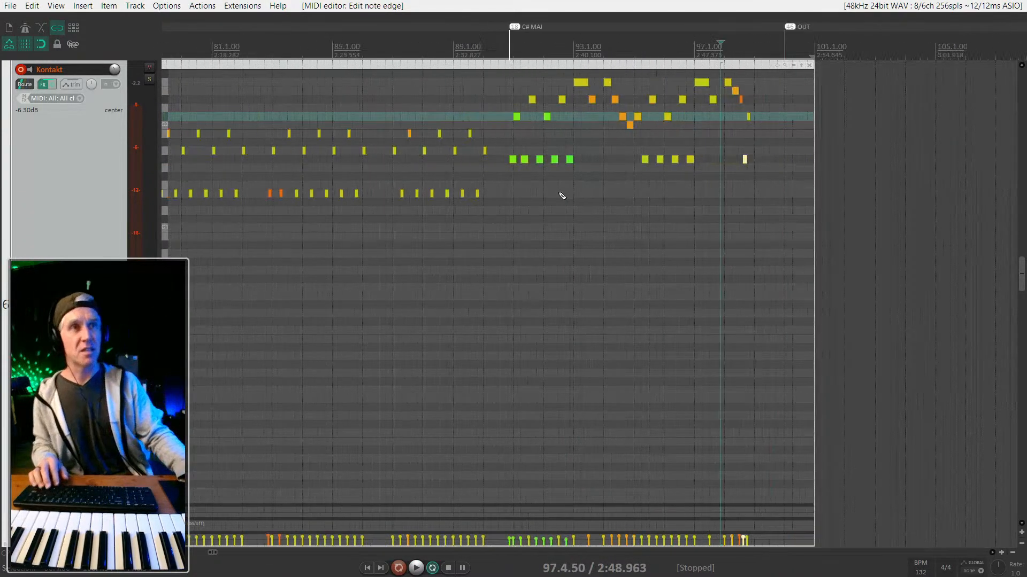
scroll(601, 158, down, 4)
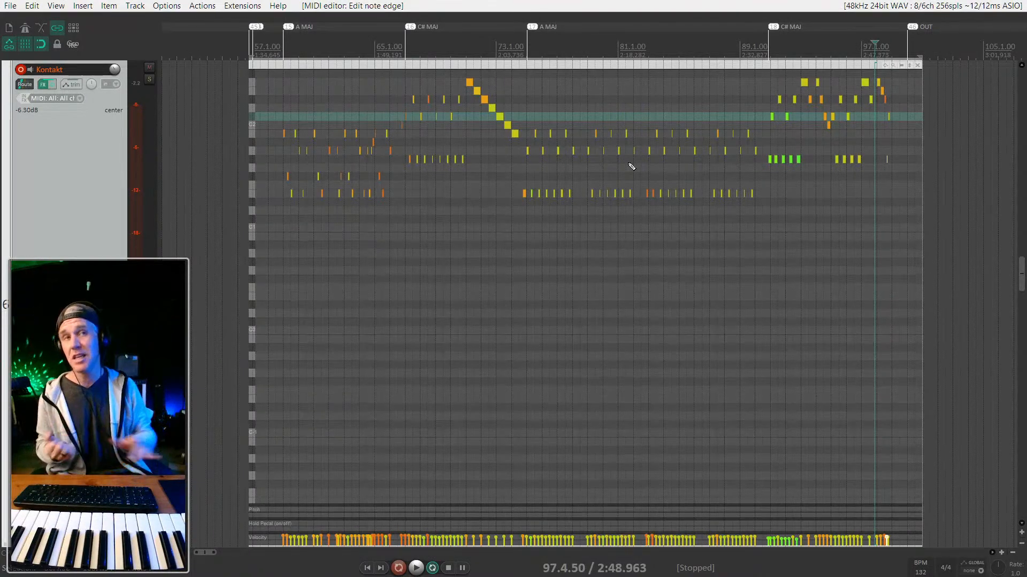
scroll(469, 137, up, 2)
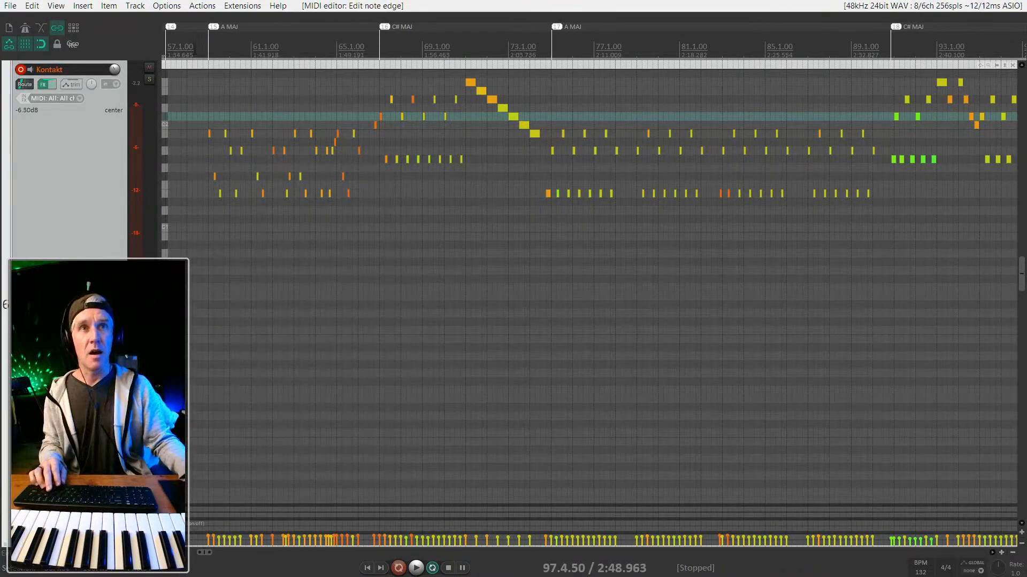
scroll(206, 55, down, 2)
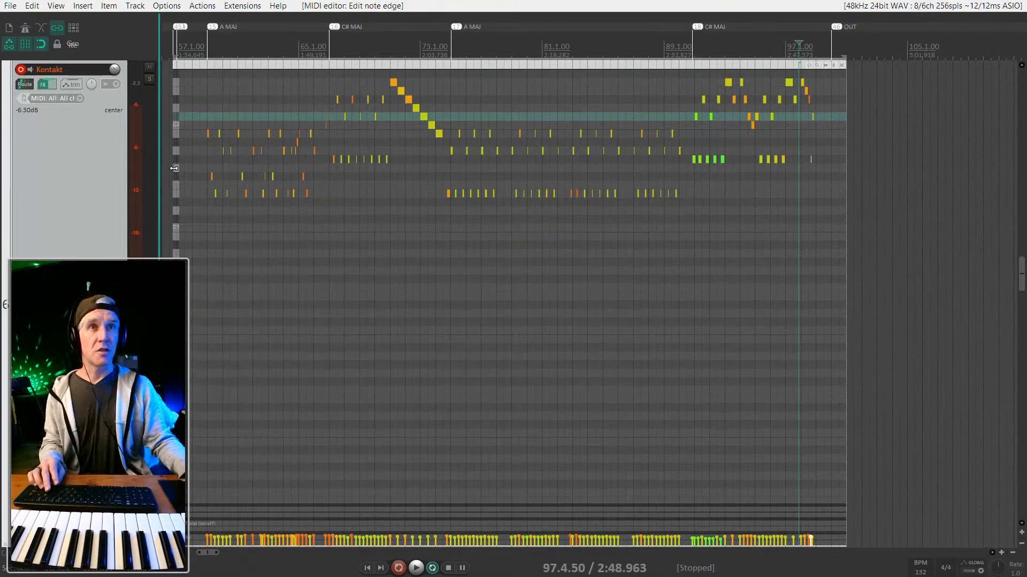
scroll(207, 89, up, 2)
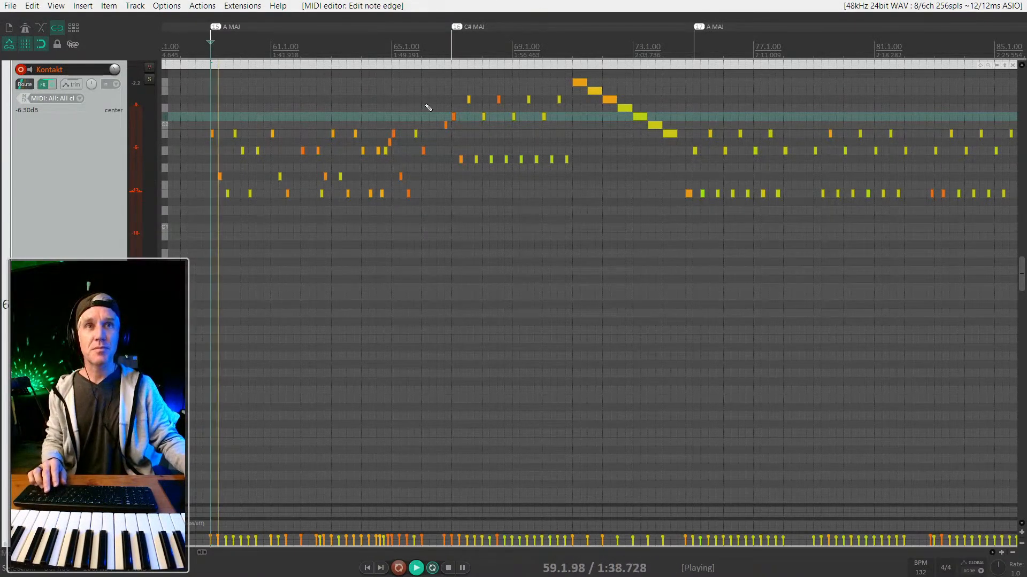
Lengthen the orange note near bar 61 to reach bar 62, auditioning from bar 59.
scroll(289, 126, up, 2)
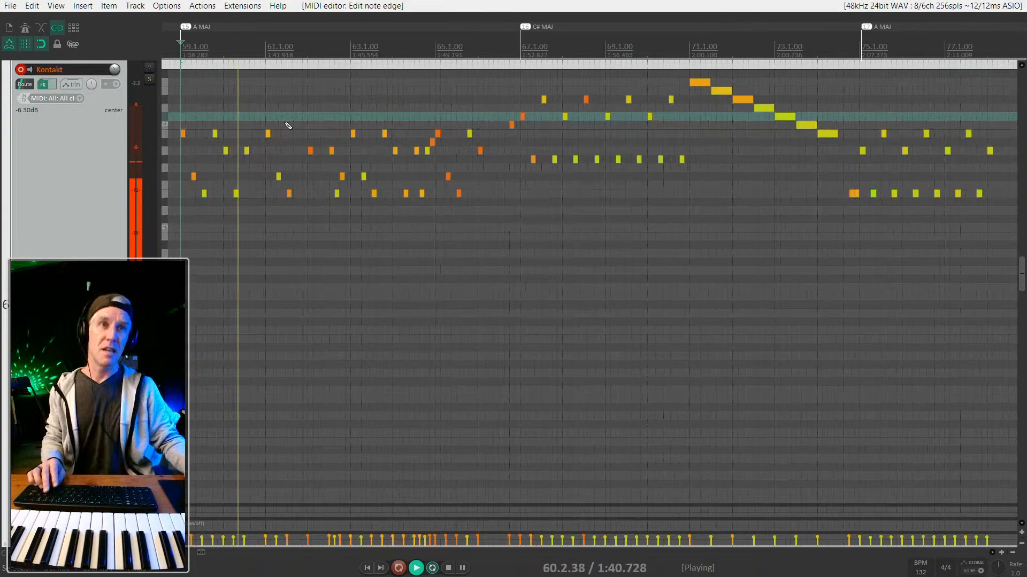
scroll(327, 158, up, 1)
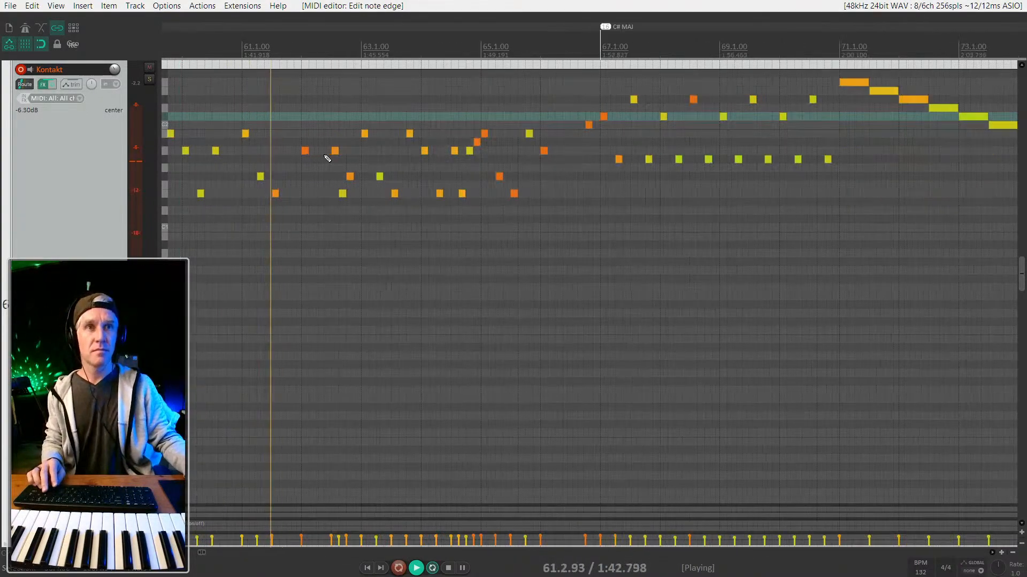
scroll(328, 158, up, 2)
key(space)
drag(232, 194, 267, 198)
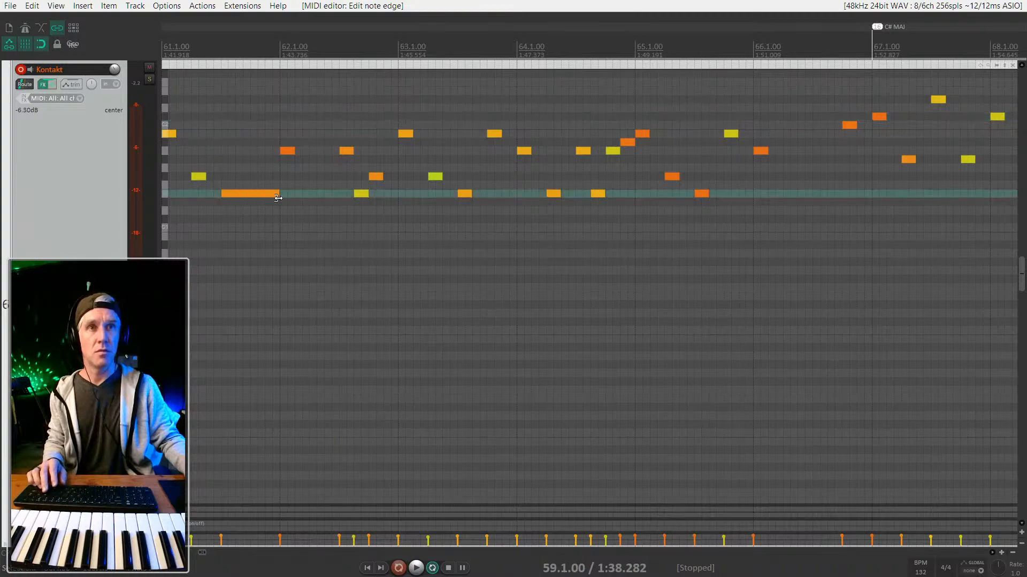
scroll(472, 121, down, 3)
key(space)
scroll(472, 121, up, 1)
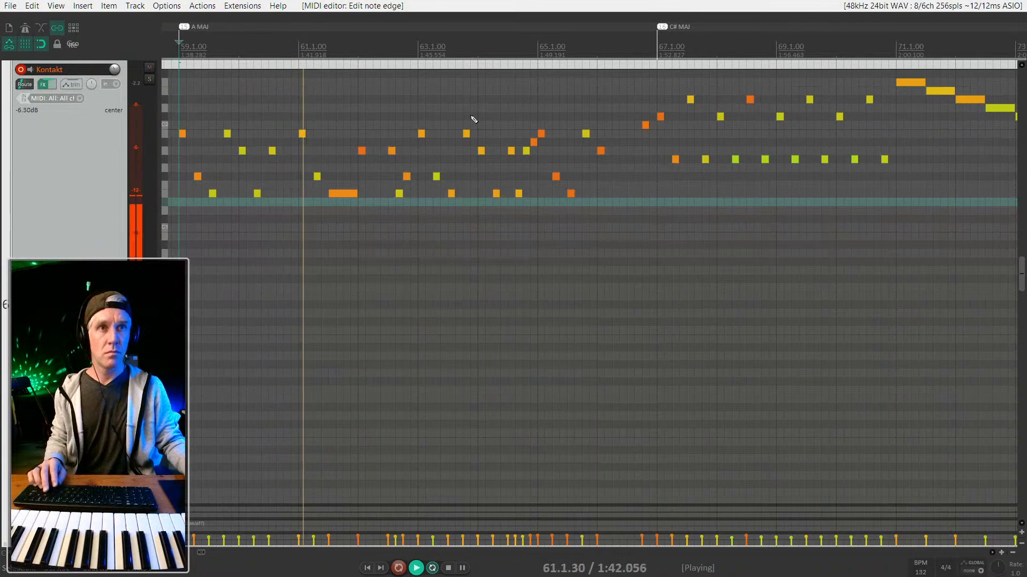
scroll(472, 119, up, 2)
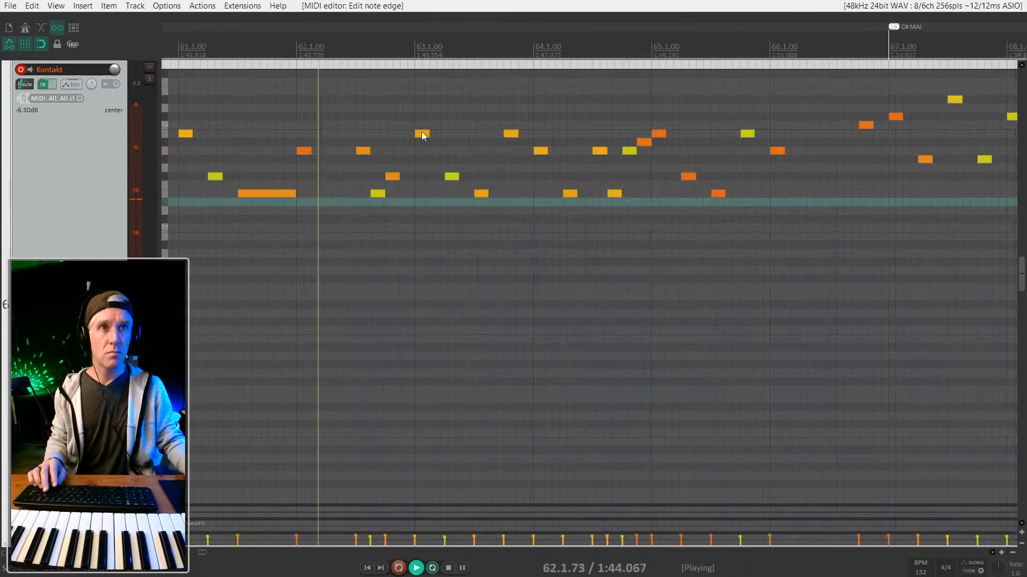
key(space)
Audition from bar 61 beat 2 and add a new note one step higher after the bar-62 note.
click(275, 195)
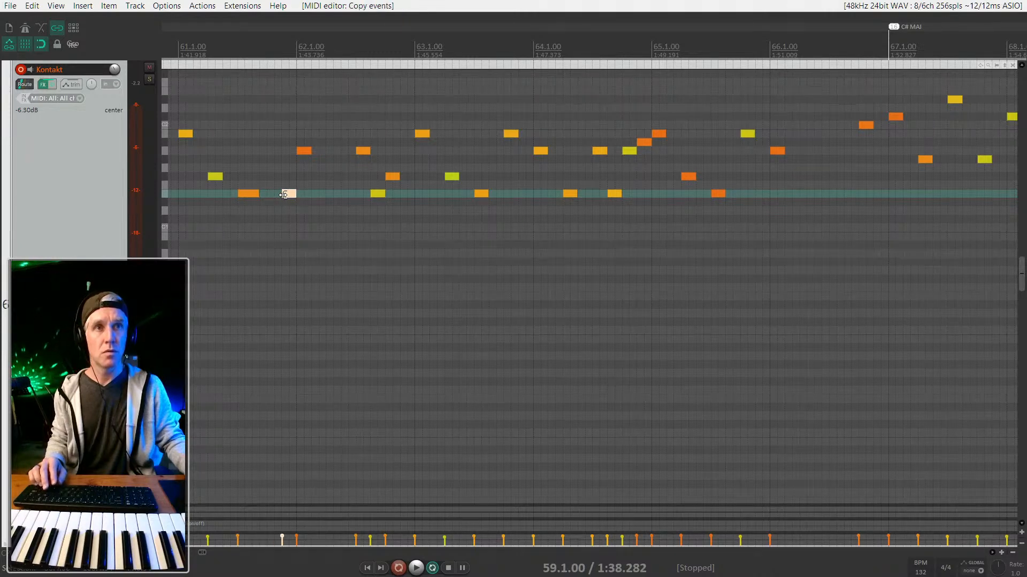
click(209, 198)
key(space)
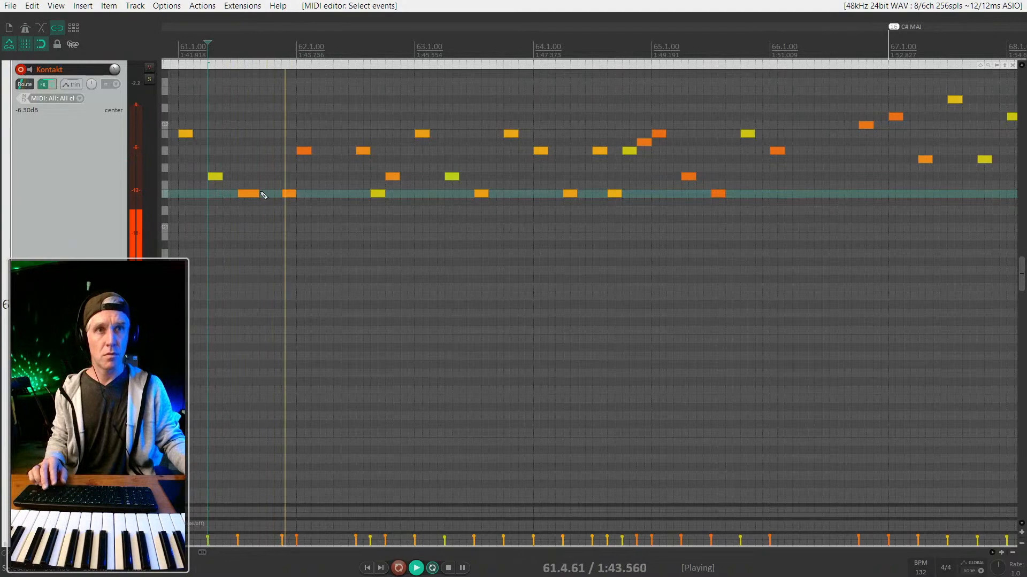
key(space)
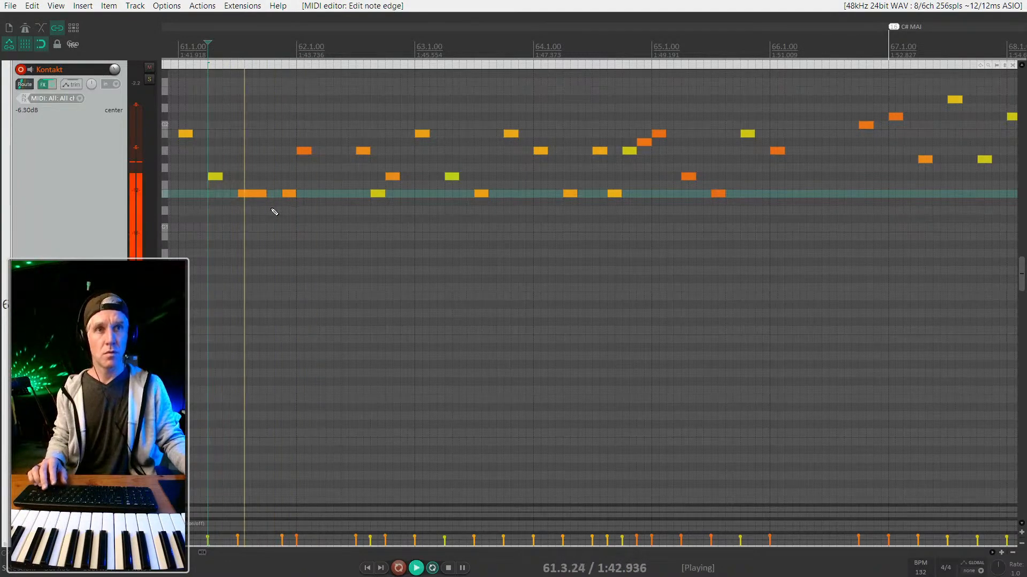
scroll(275, 193, down, 2)
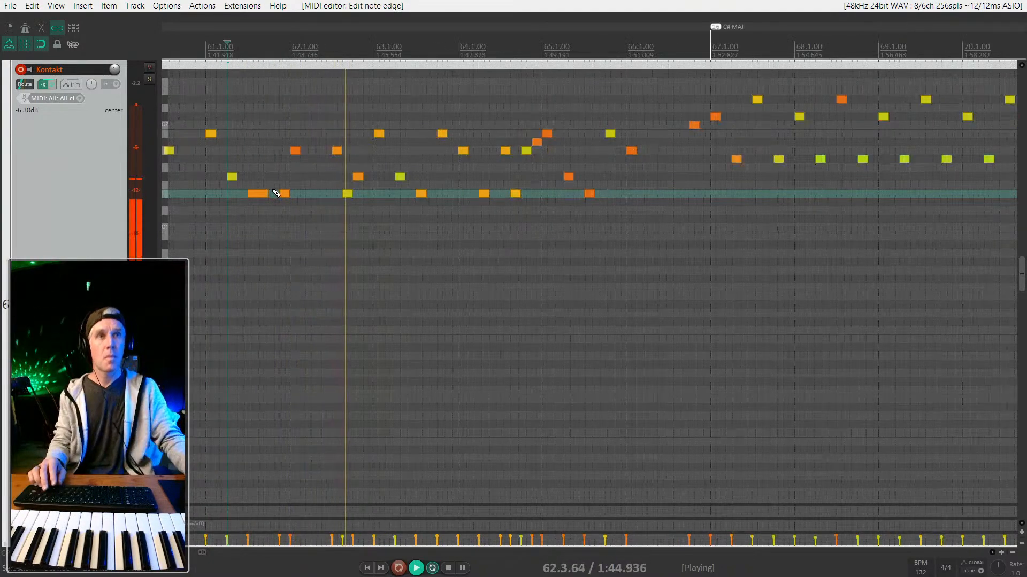
scroll(385, 188, up, 6)
key(space)
key(space)
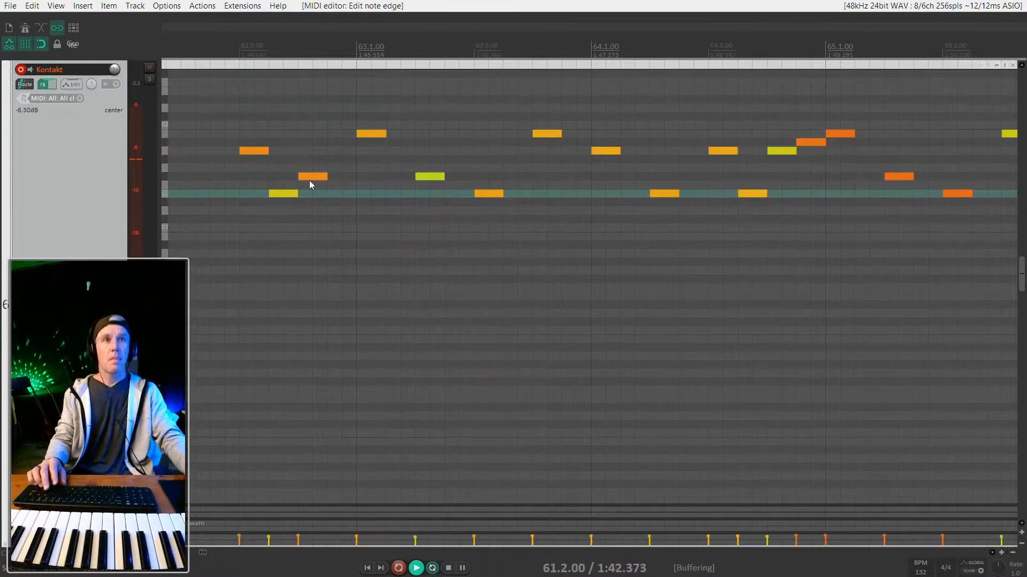
click(312, 178)
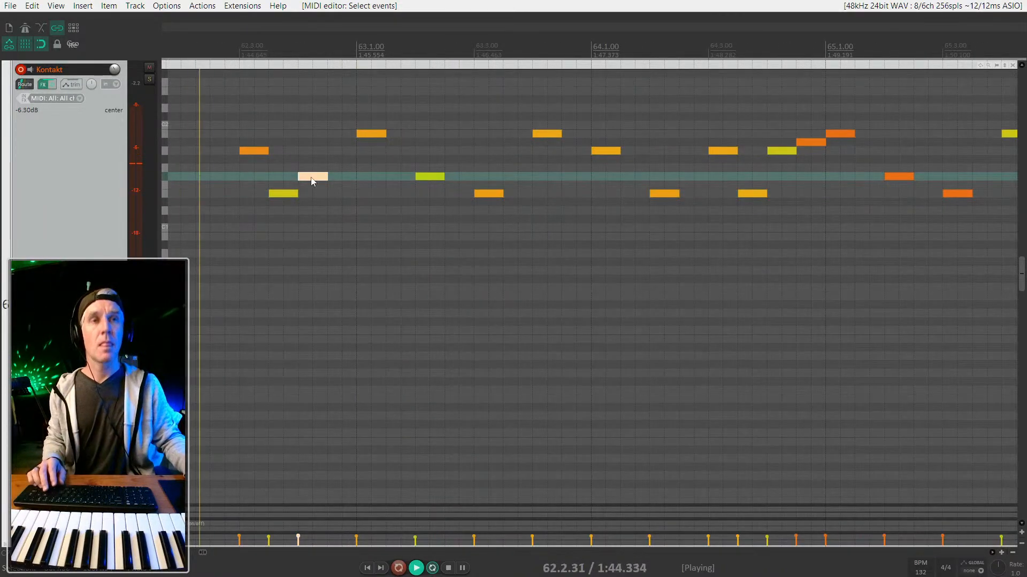
key(space)
click(341, 169)
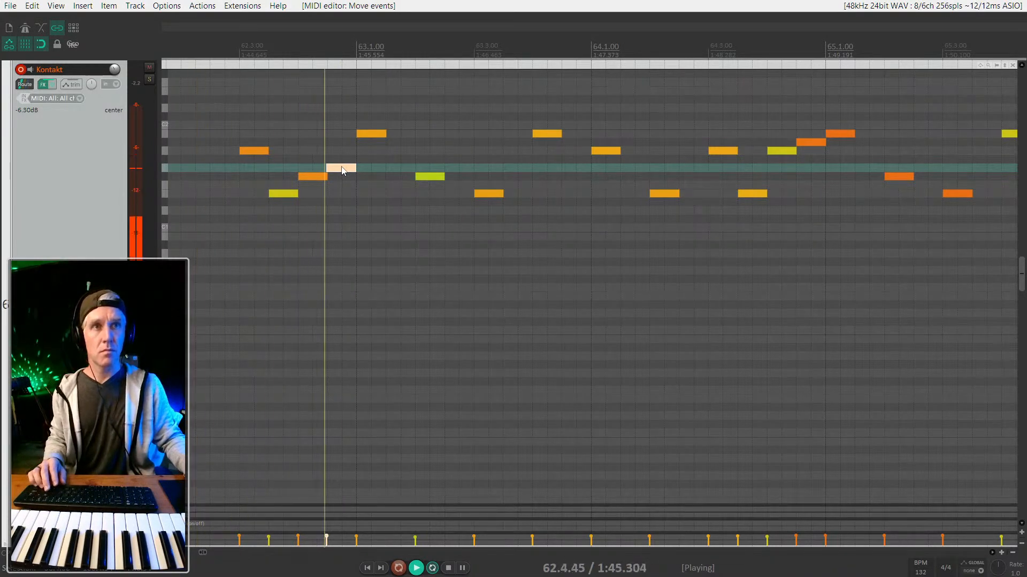
scroll(343, 169, down, 3)
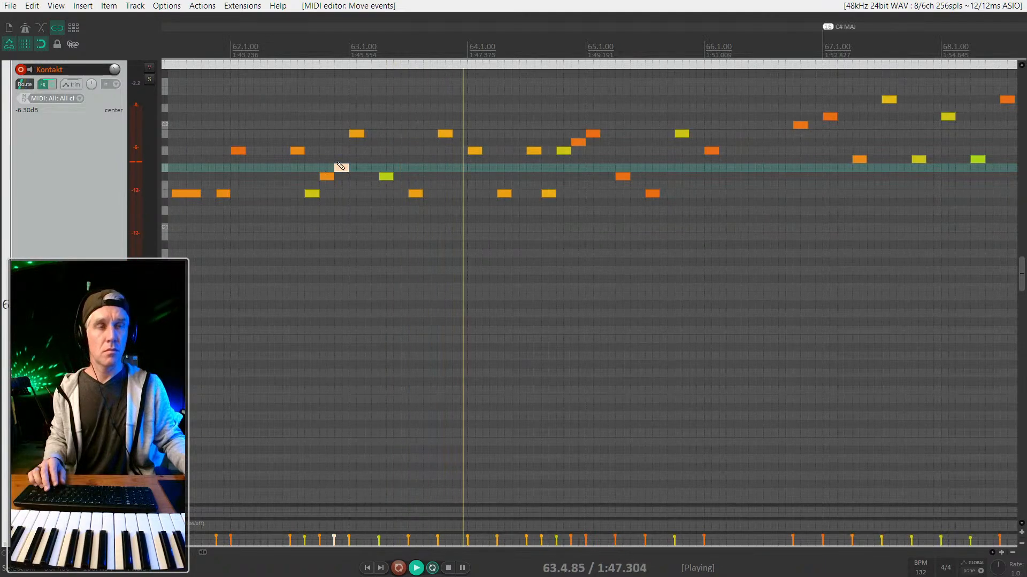
scroll(341, 168, down, 2)
scroll(340, 167, down, 4)
scroll(428, 168, up, 6)
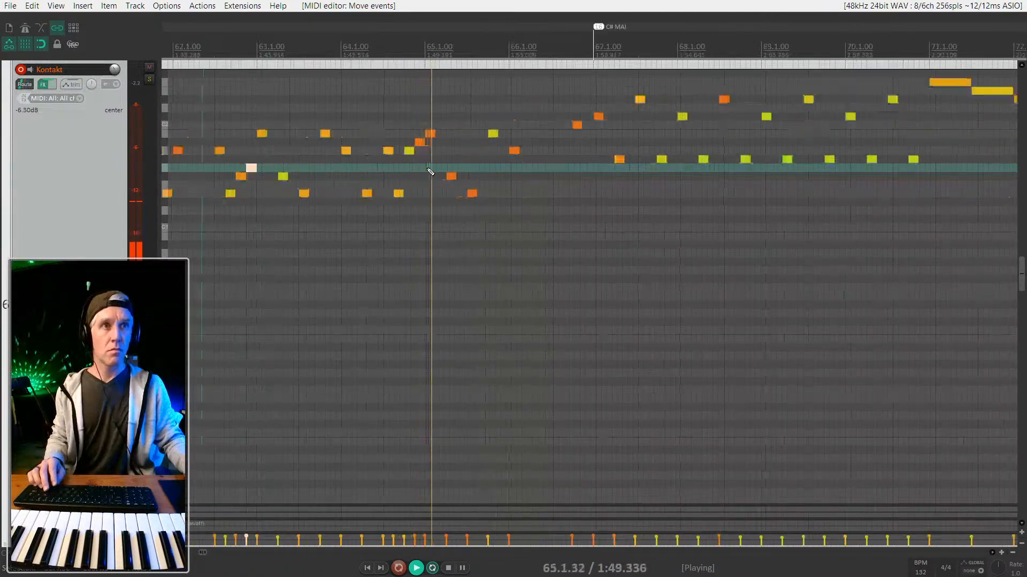
scroll(430, 171, down, 2)
scroll(431, 172, down, 2)
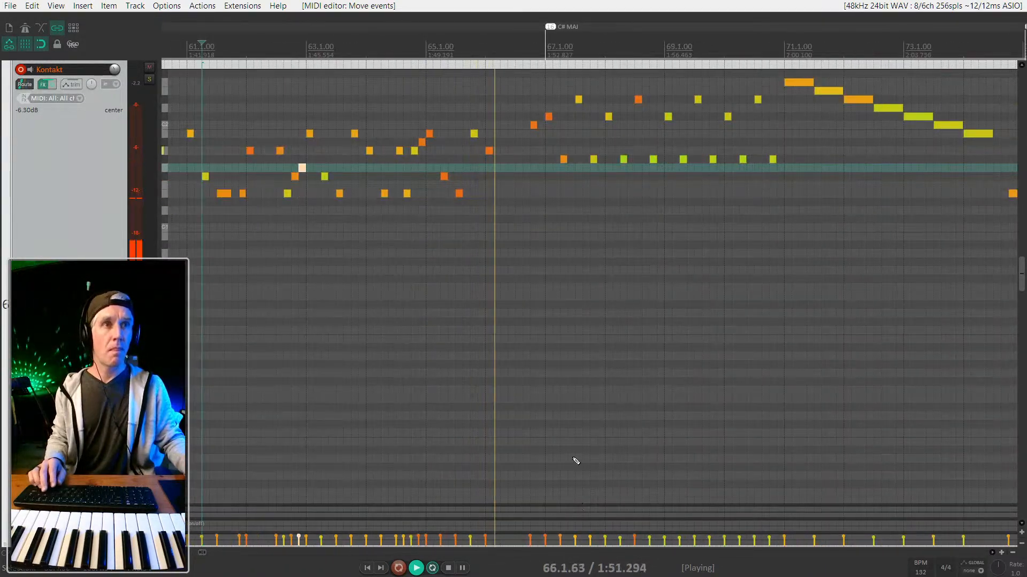
scroll(553, 160, down, 2)
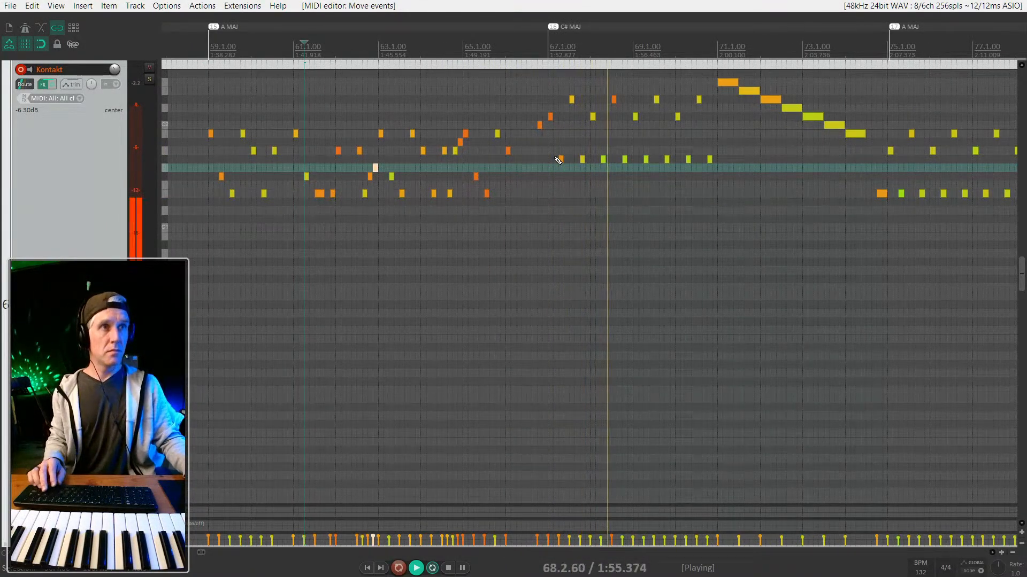
scroll(557, 160, right, 2)
scroll(557, 160, up, 4)
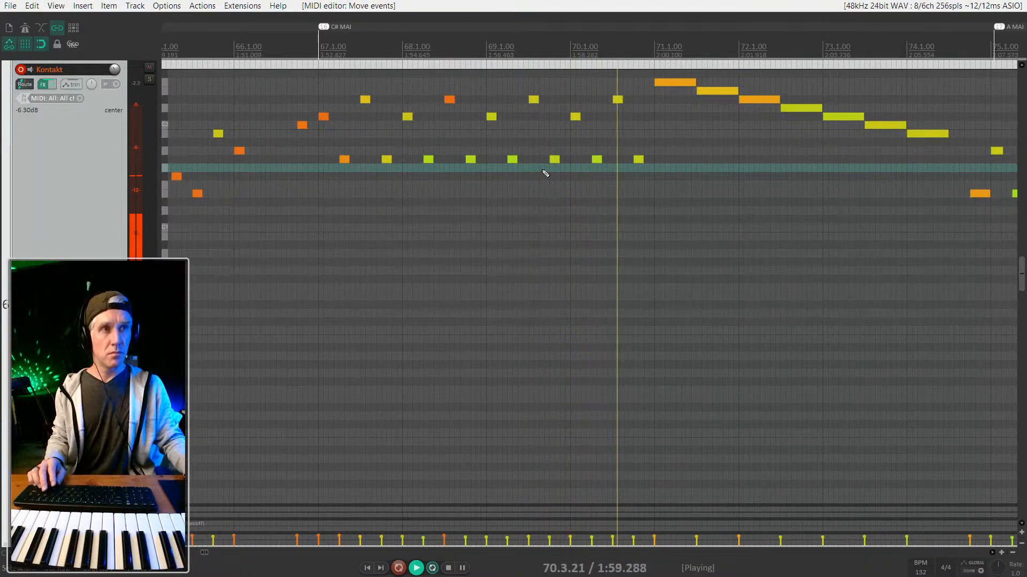
scroll(610, 128, right, 2)
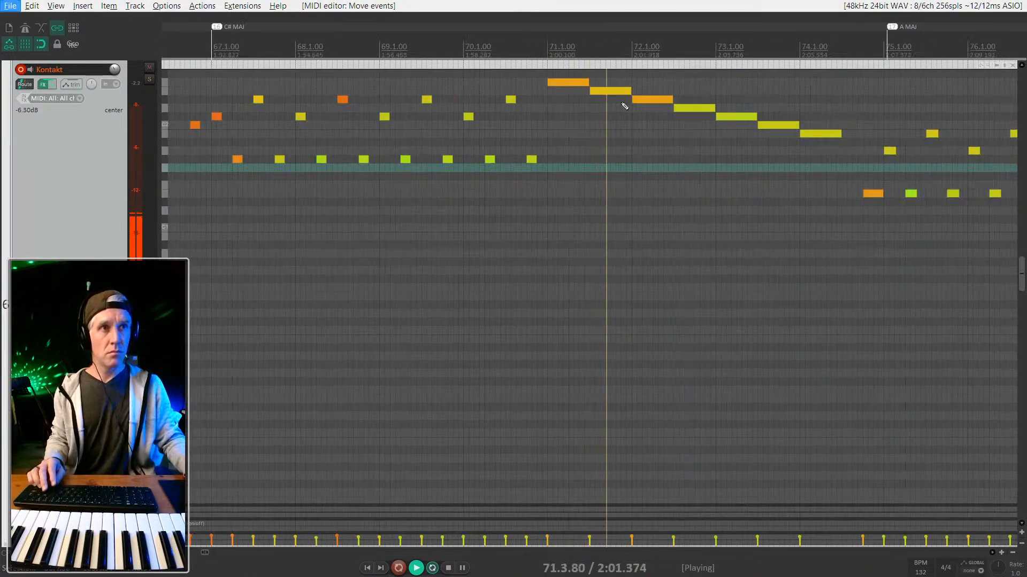
scroll(625, 103, down, 2)
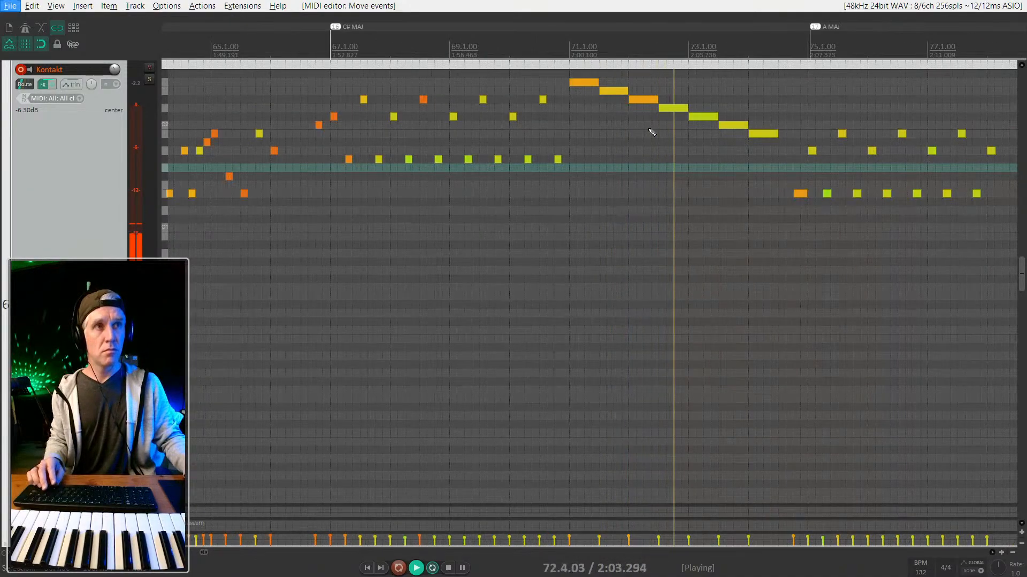
key(alt)
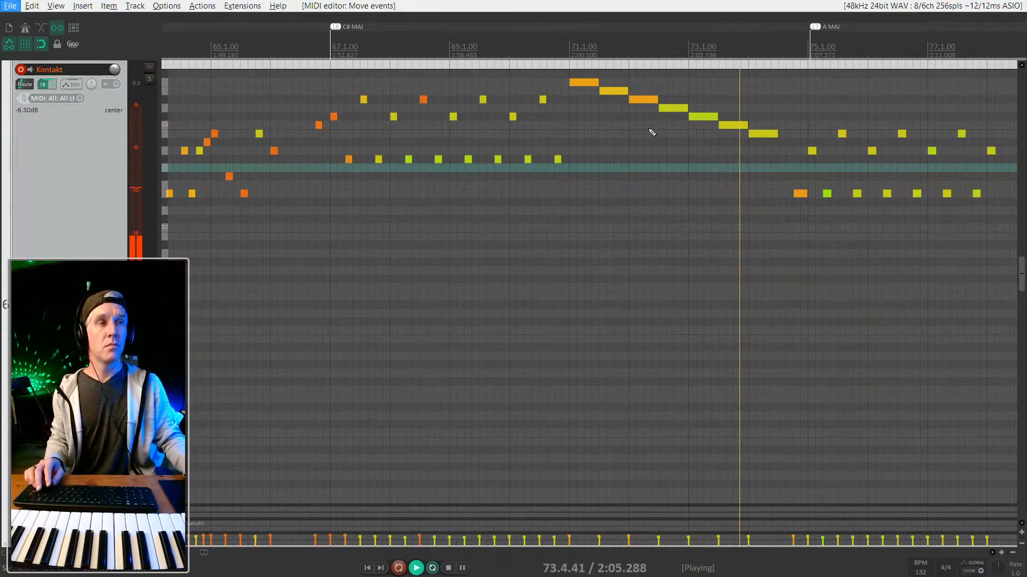
scroll(652, 132, right, 4)
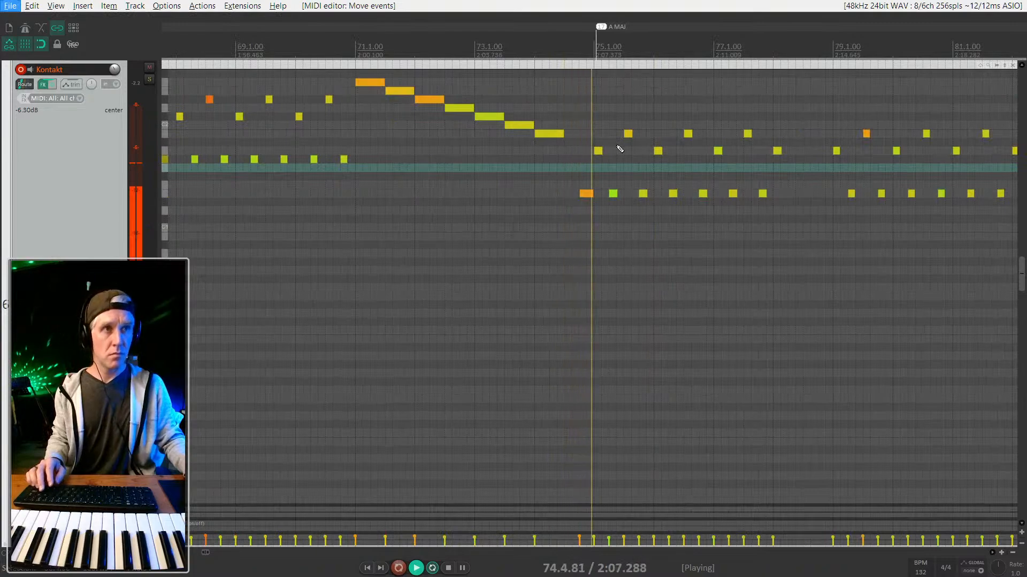
scroll(620, 150, right, 5)
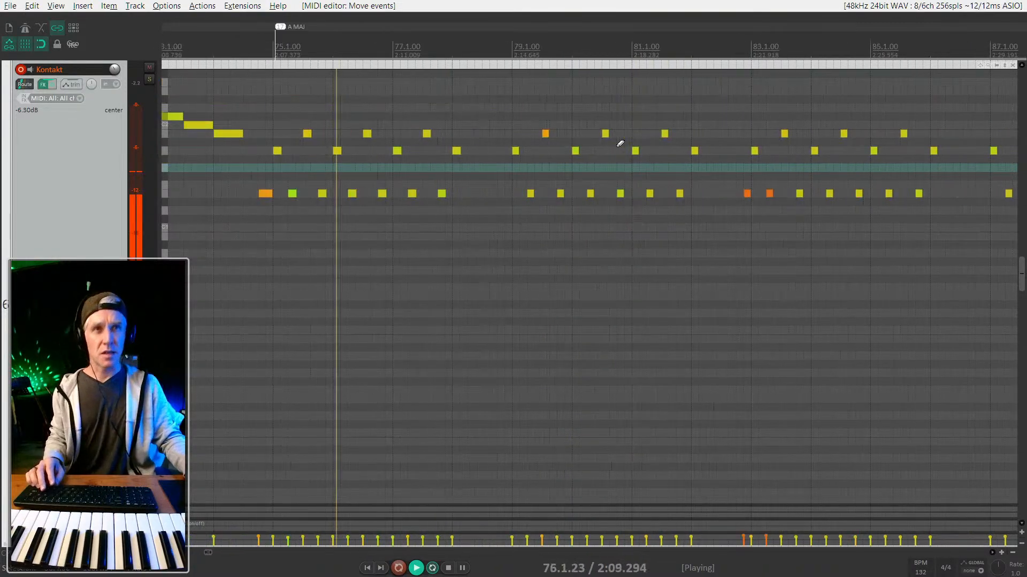
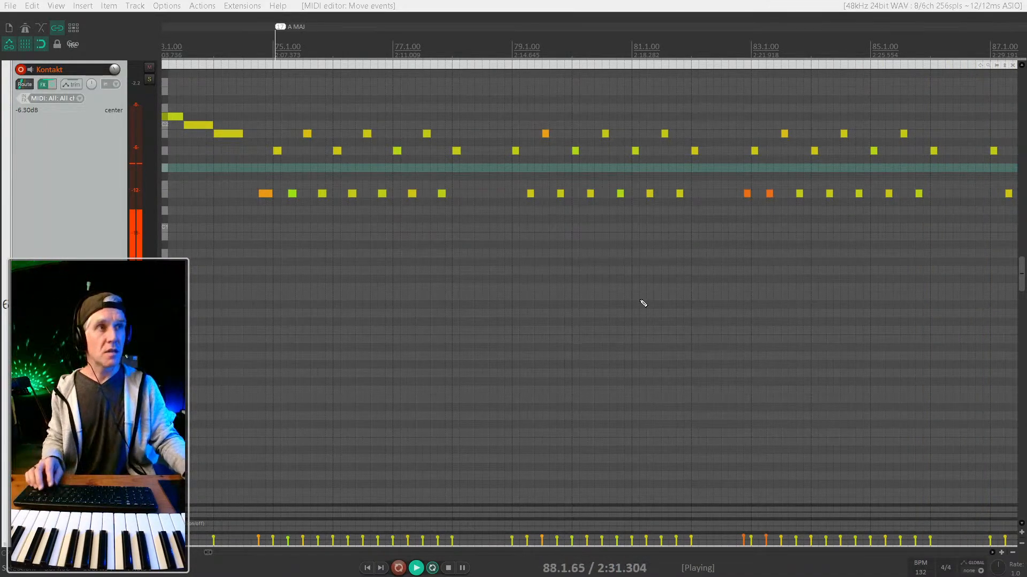
Select the repeated notes in bars 91–92 and shorten them together.
click(558, 101)
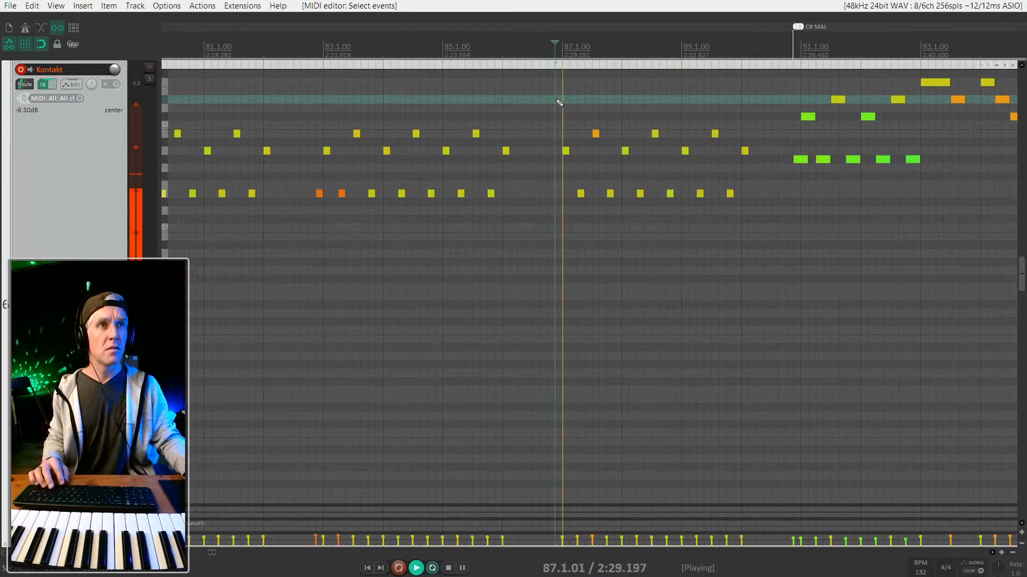
scroll(612, 170, up, 3)
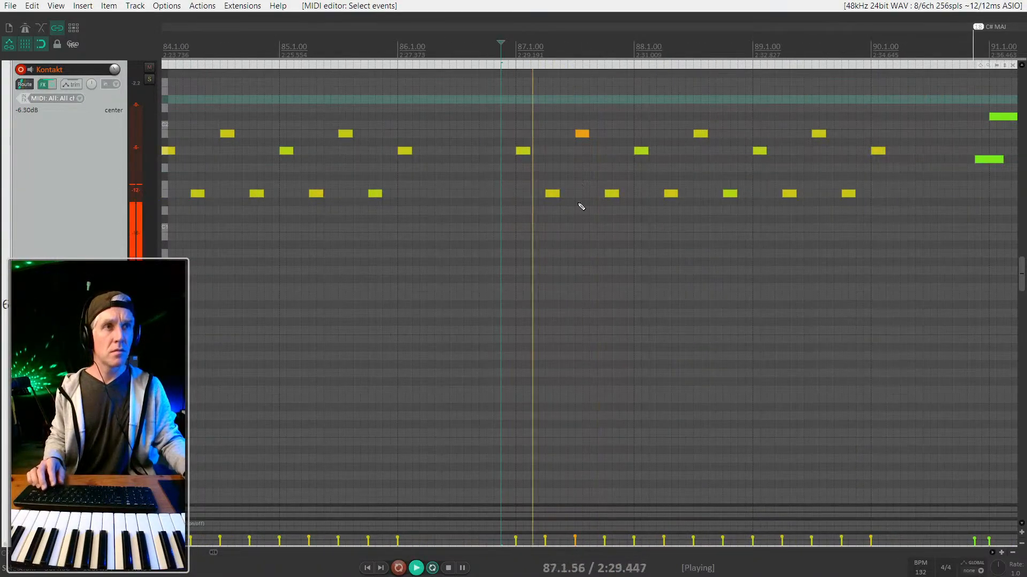
scroll(586, 219, down, 1)
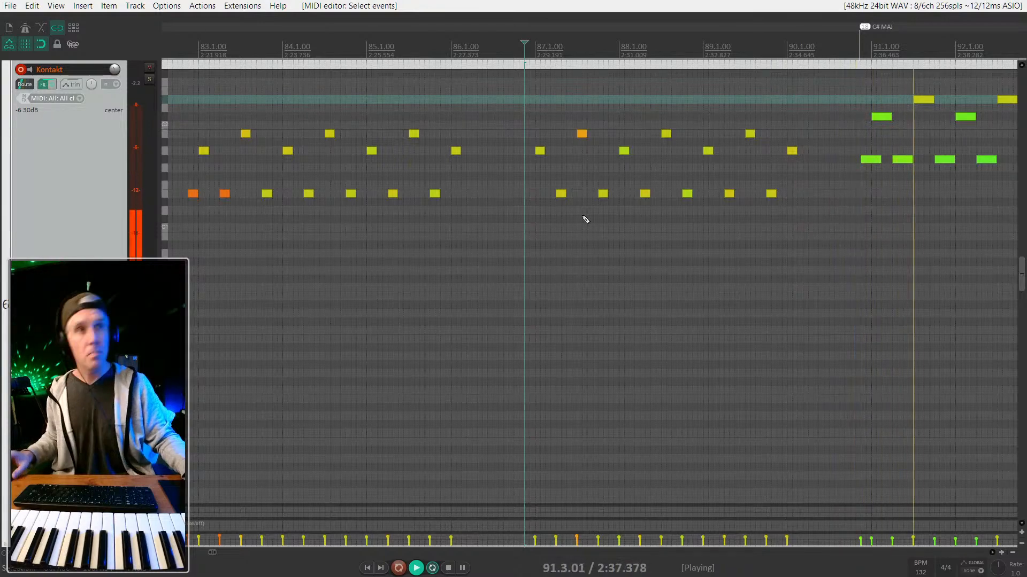
drag(426, 204, 607, 98)
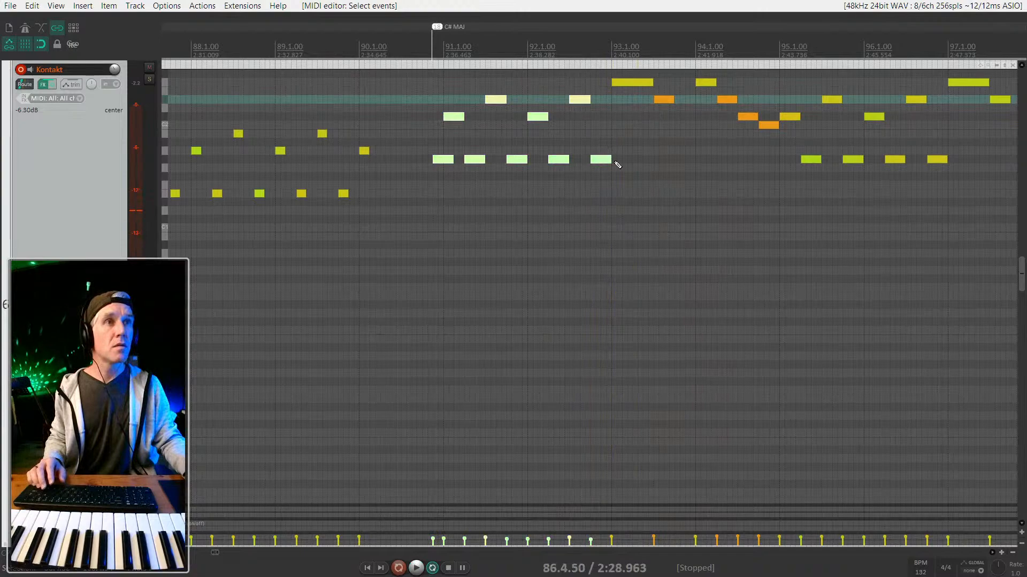
drag(610, 160, 597, 161)
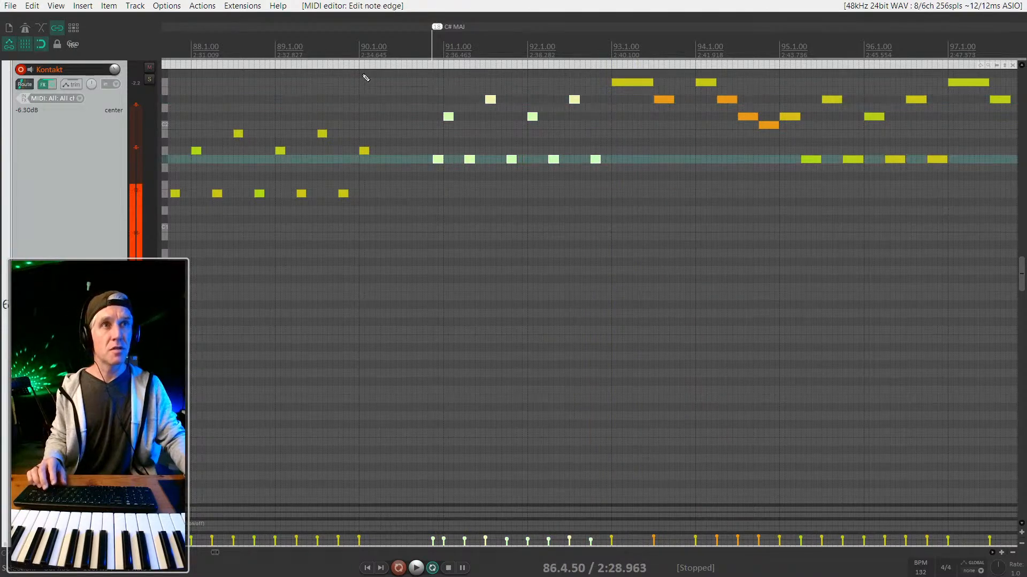
Play from around bar 90, then select and shorten the notes around bars 95–96.
click(398, 34)
key(space)
scroll(332, 108, up, 4)
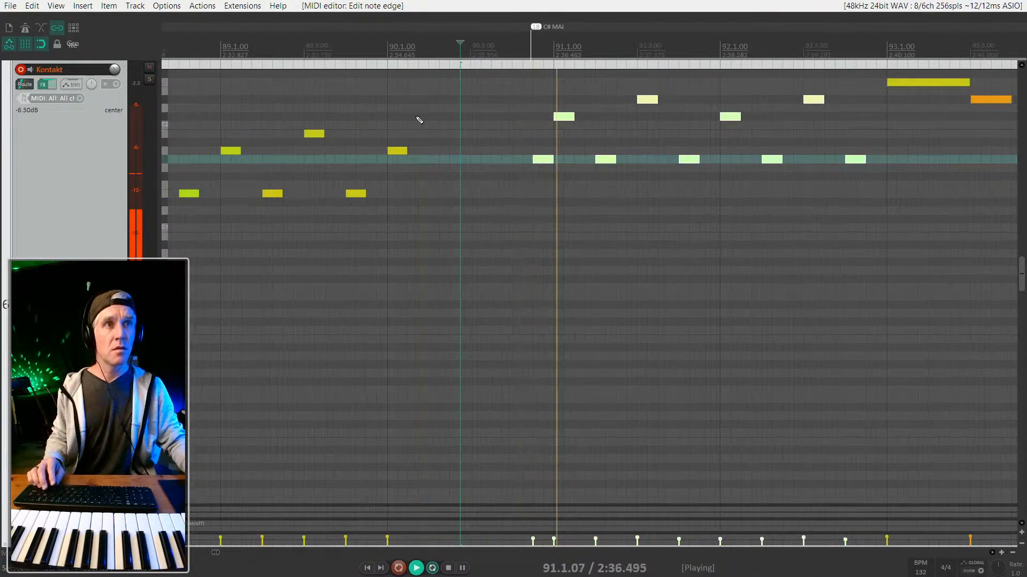
scroll(414, 121, right, 4)
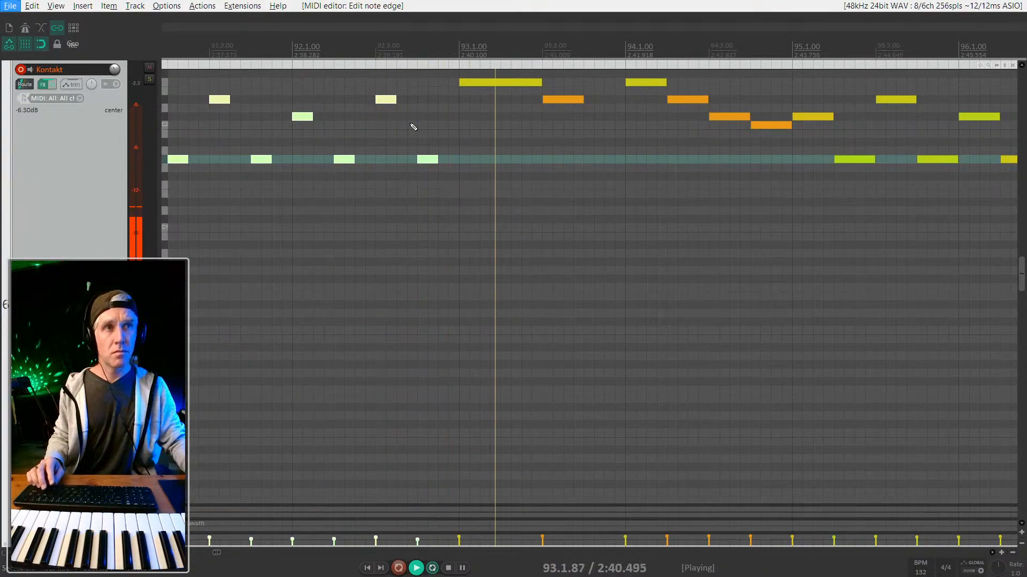
scroll(413, 121, right, 2)
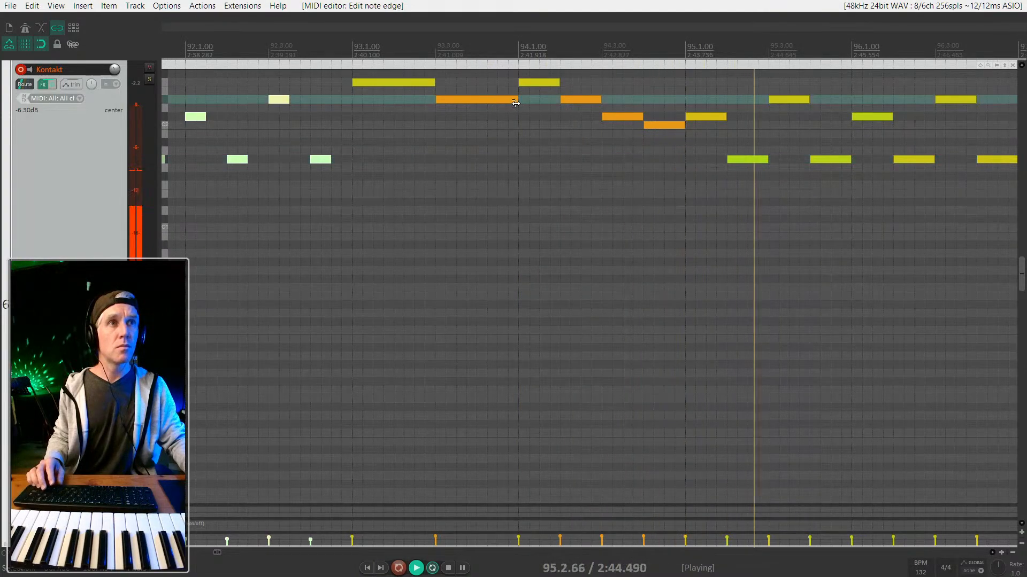
drag(669, 199, 378, 80)
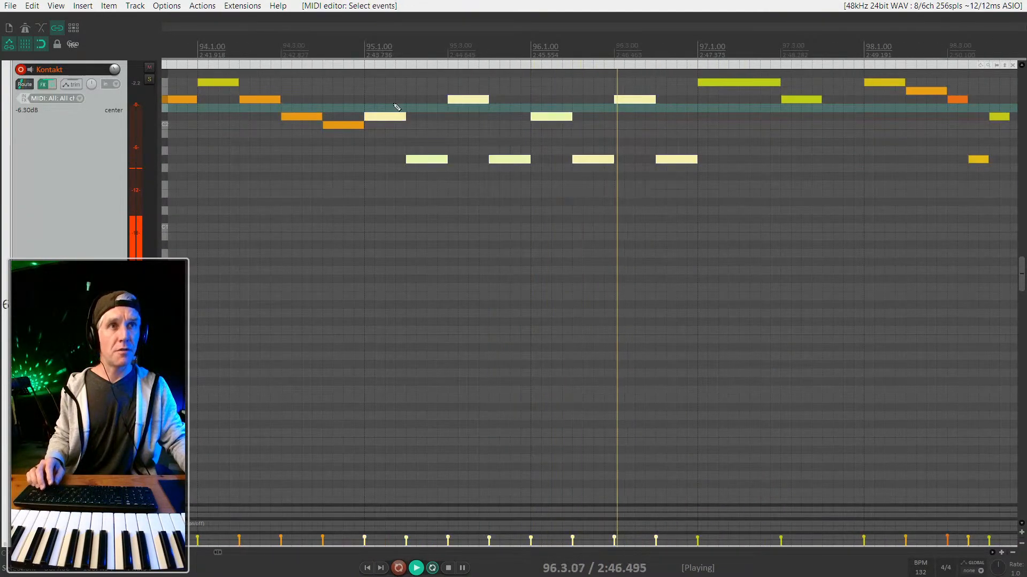
drag(404, 117, 382, 116)
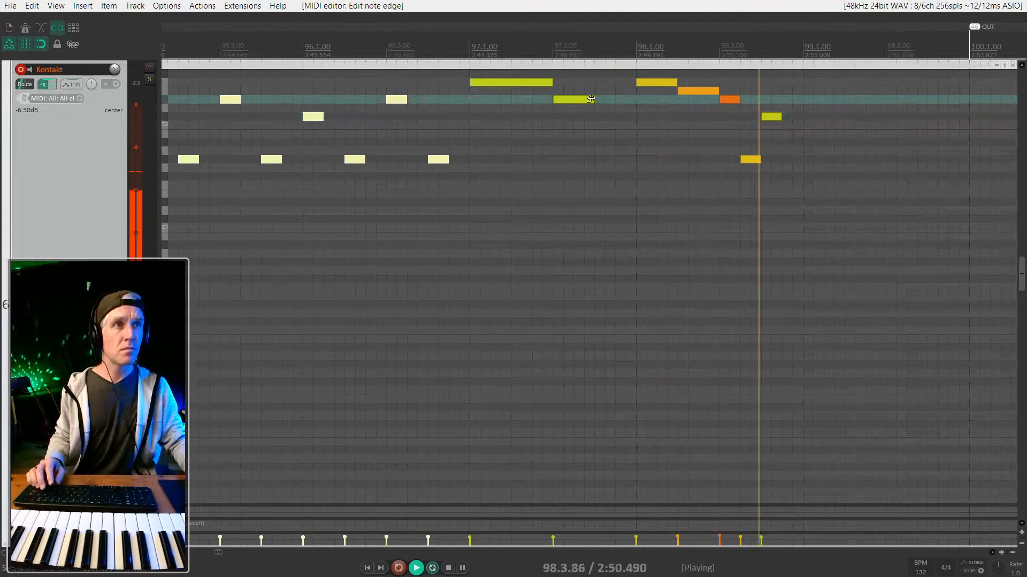
Lengthen the note near bar 98 and stop playback.
drag(591, 99, 641, 99)
key(space)
scroll(640, 102, down, 3)
Trim the Kontakt MIDI item to end just before bar 100, move the OUT marker there, and loop playback.
scroll(641, 102, down, 4)
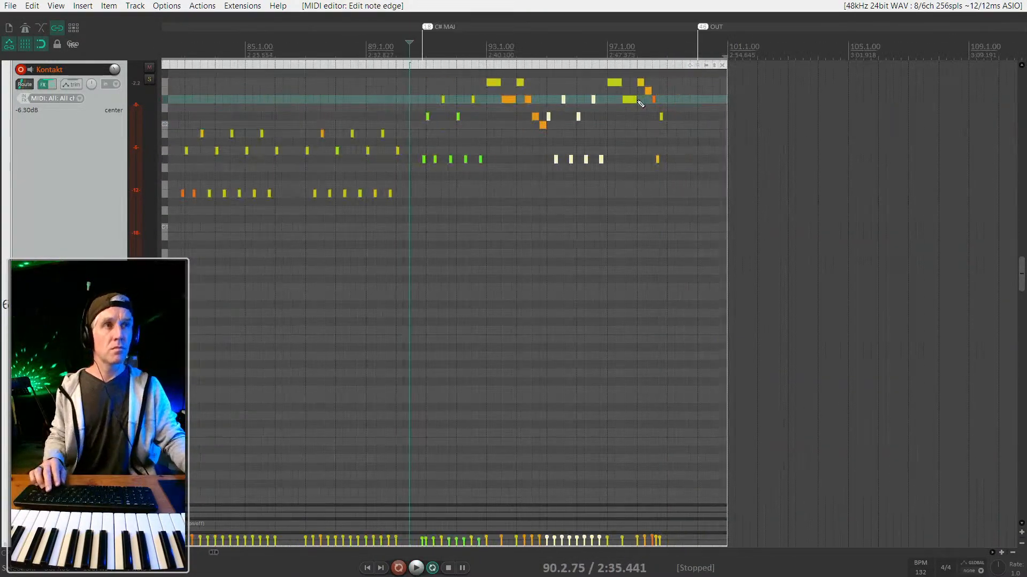
drag(765, 65, 705, 64)
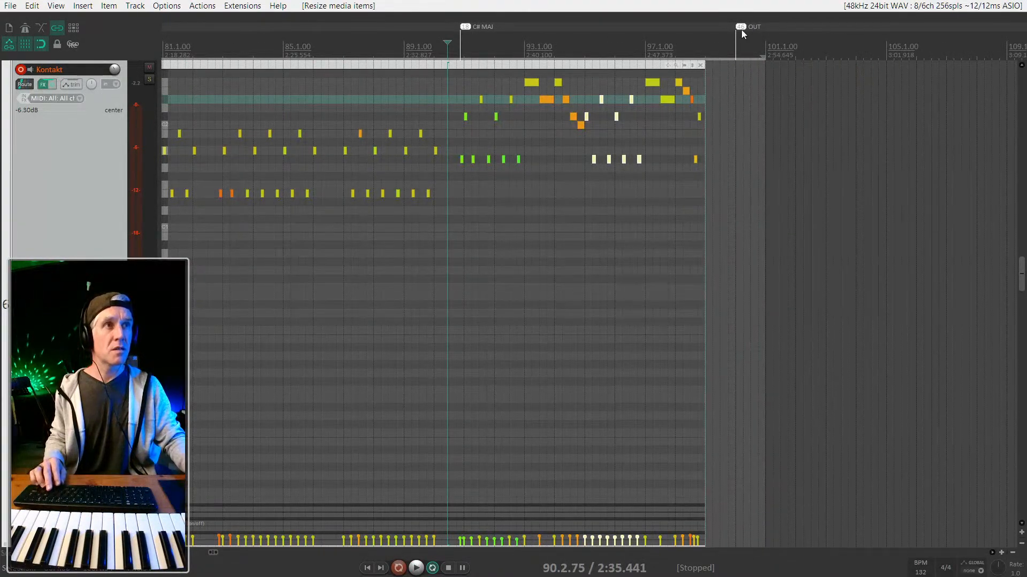
drag(742, 27, 711, 29)
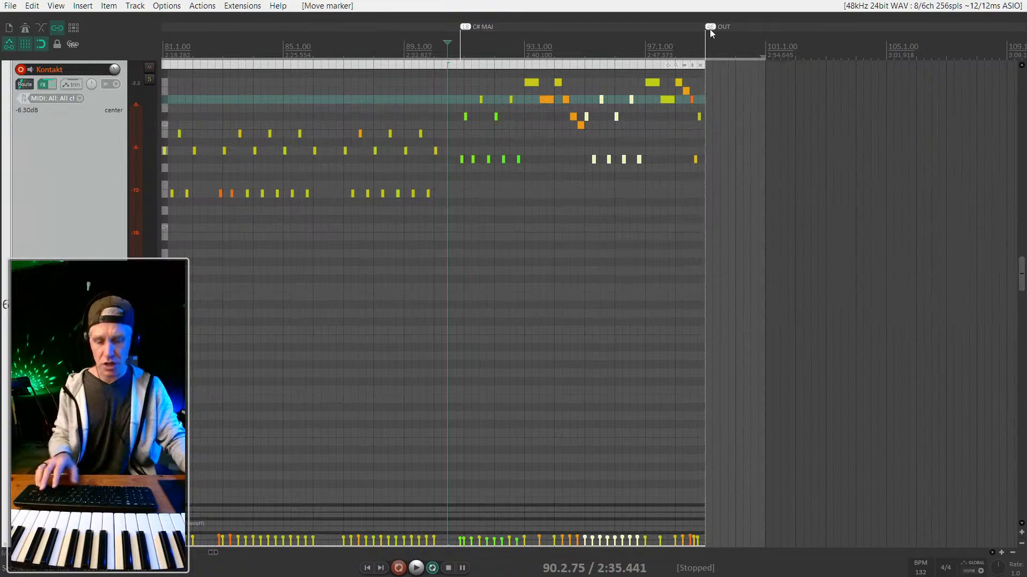
key(l)
scroll(663, 66, down, 9)
key(space)
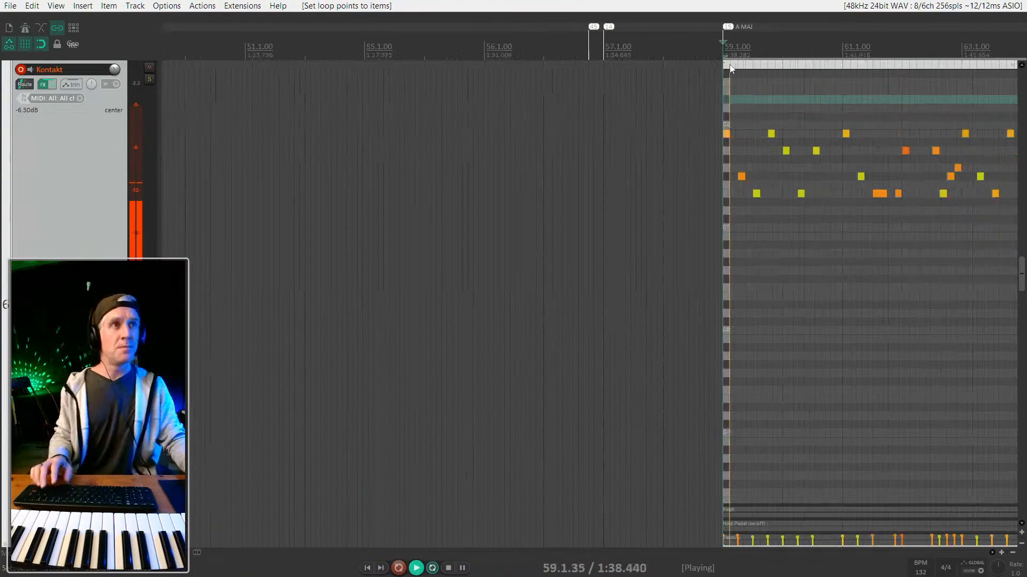
scroll(730, 72, down, 8)
scroll(734, 79, right, 4)
click(716, 94)
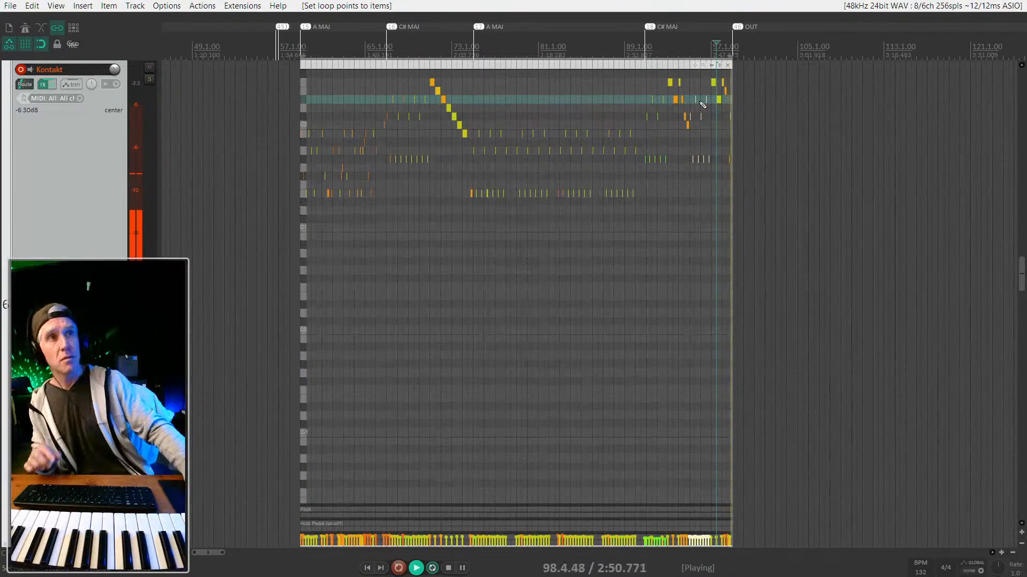
Zoom the arrange view while the edited Kontakt part plays, then zoom out to show tracks 1–7.
scroll(331, 134, up, 5)
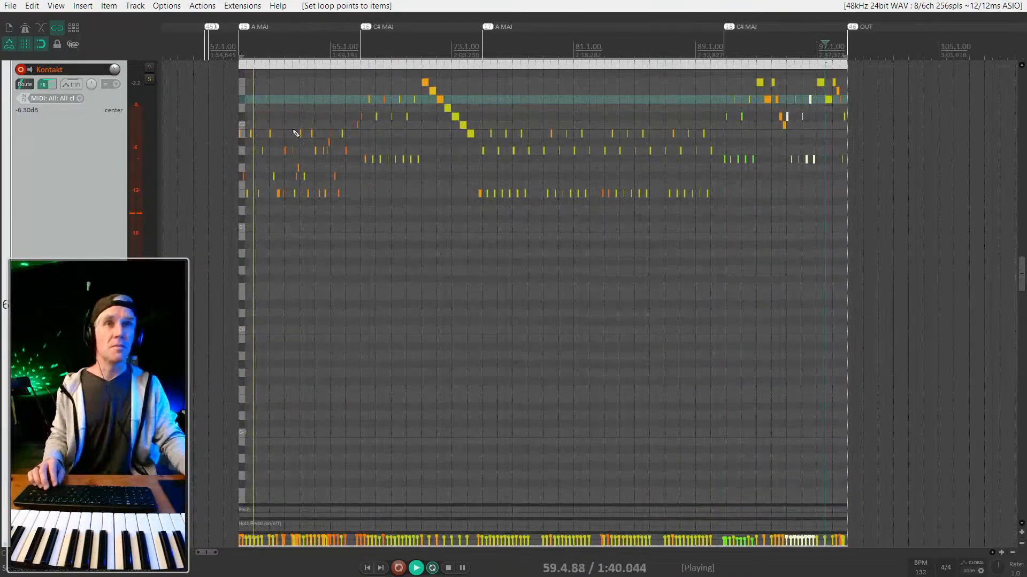
scroll(296, 133, up, 2)
scroll(296, 133, up, 3)
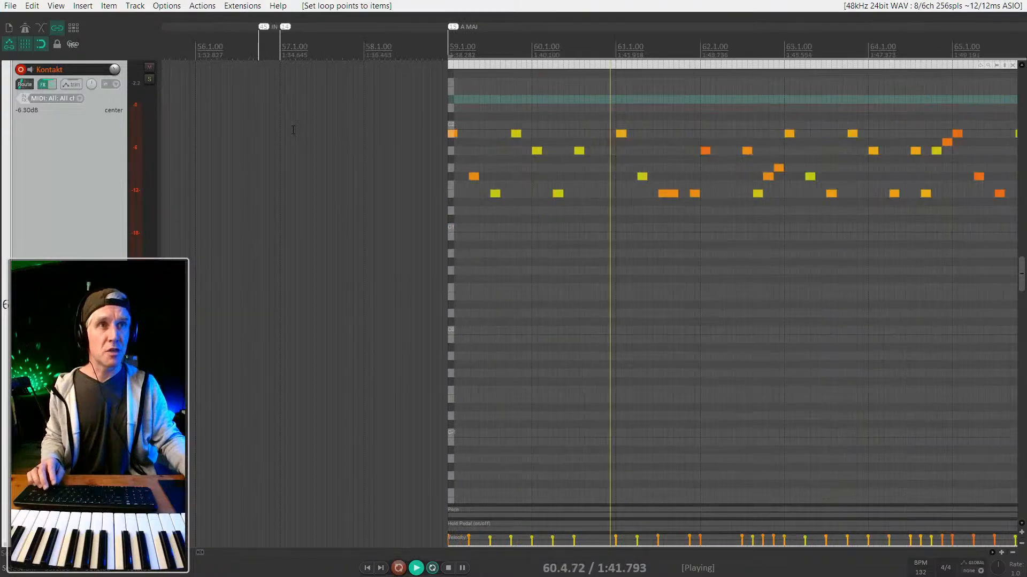
scroll(293, 130, down, 4)
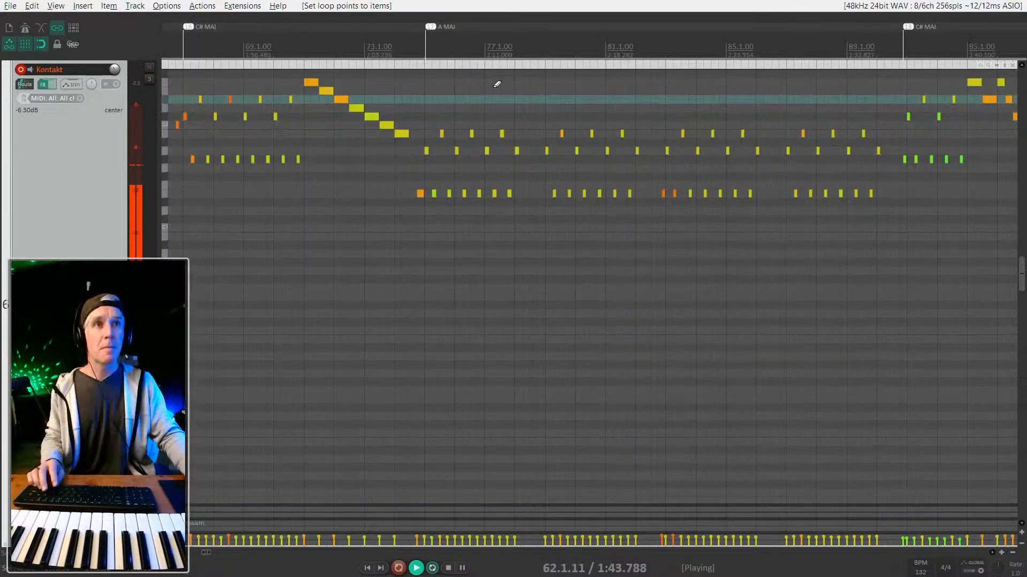
scroll(497, 86, down, 2)
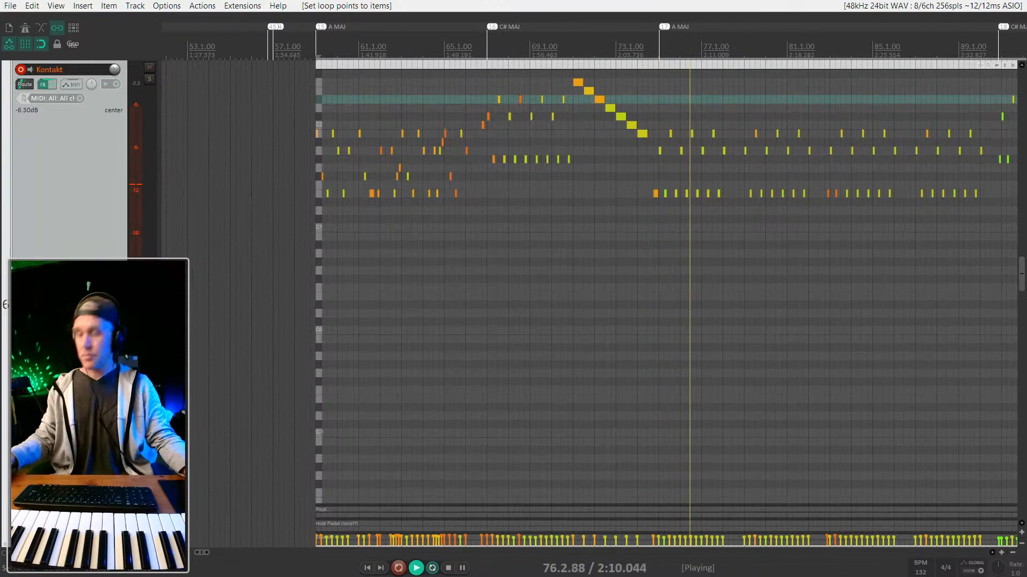
scroll(572, 236, down, 3)
scroll(548, 234, right, 2)
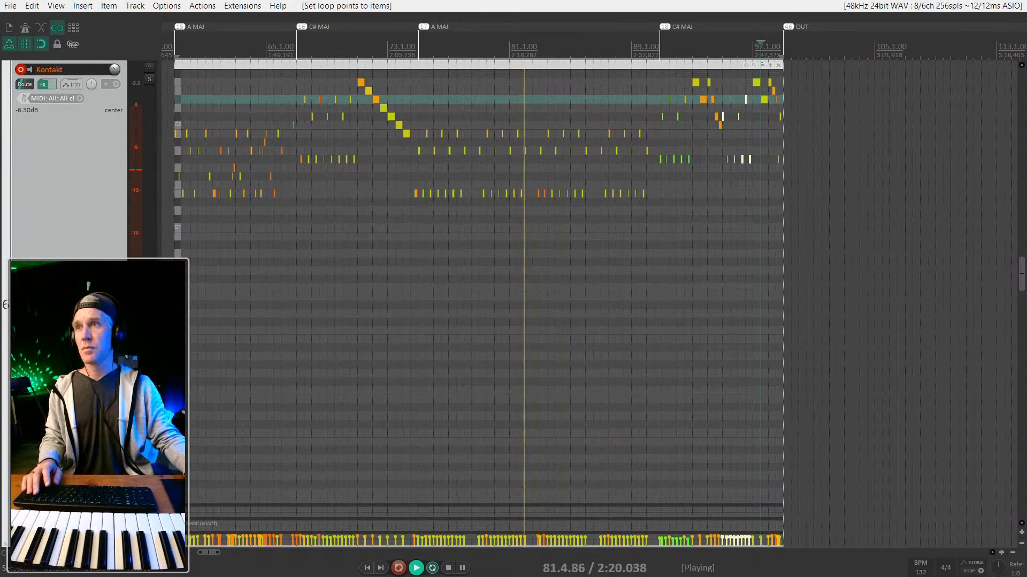
scroll(543, 124, up, 2)
scroll(545, 123, down, 1)
scroll(420, 153, down, 1)
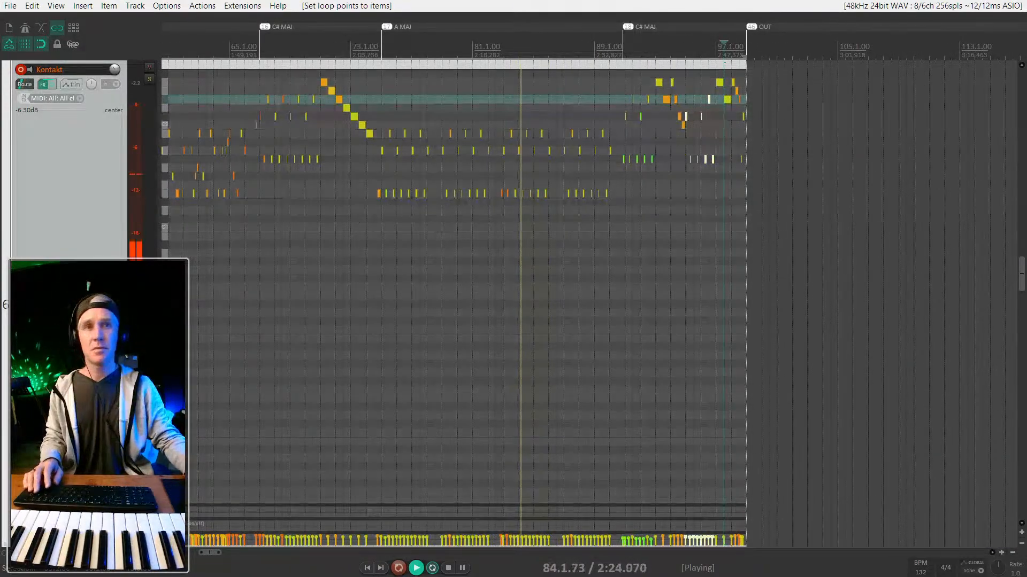
scroll(70, 238, down, 5)
scroll(98, 254, down, 4)
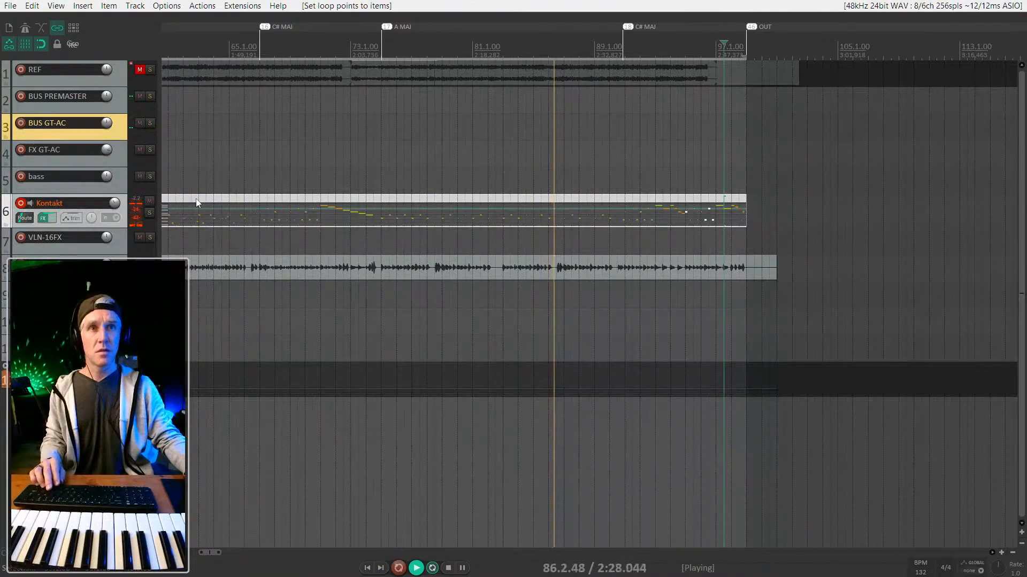
Zoom in on track 8's long audio item and select it around bar 59.
scroll(300, 203, down, 1)
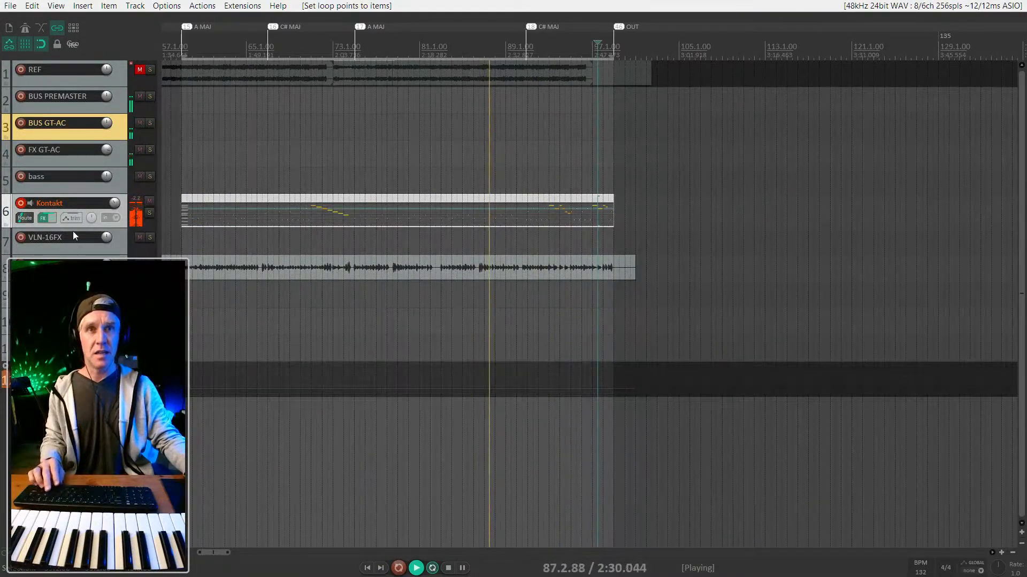
scroll(230, 276, up, 5)
drag(234, 273, 1000, 230)
scroll(797, 250, up, 5)
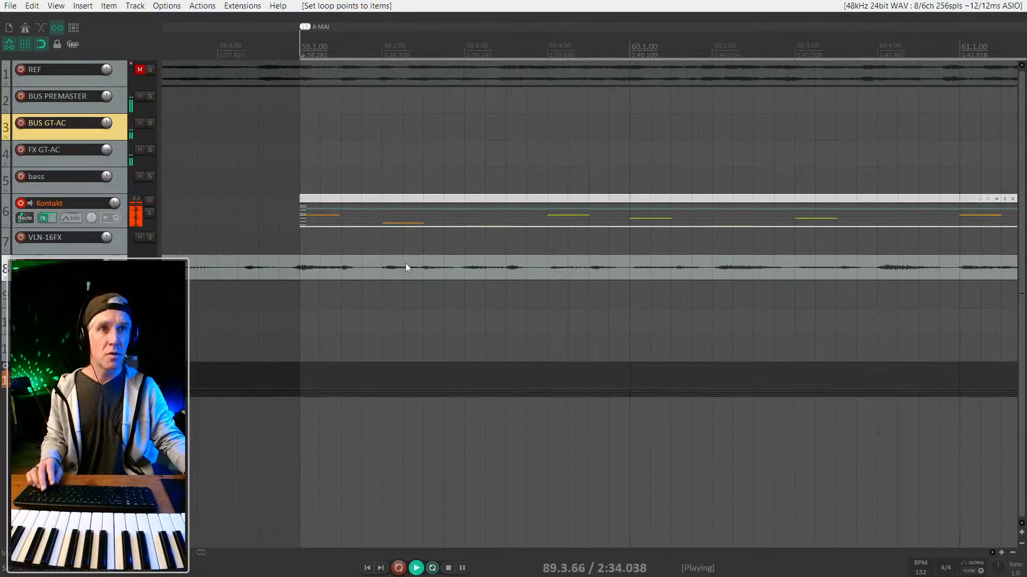
click(407, 264)
scroll(436, 271, down, 8)
scroll(479, 279, up, 4)
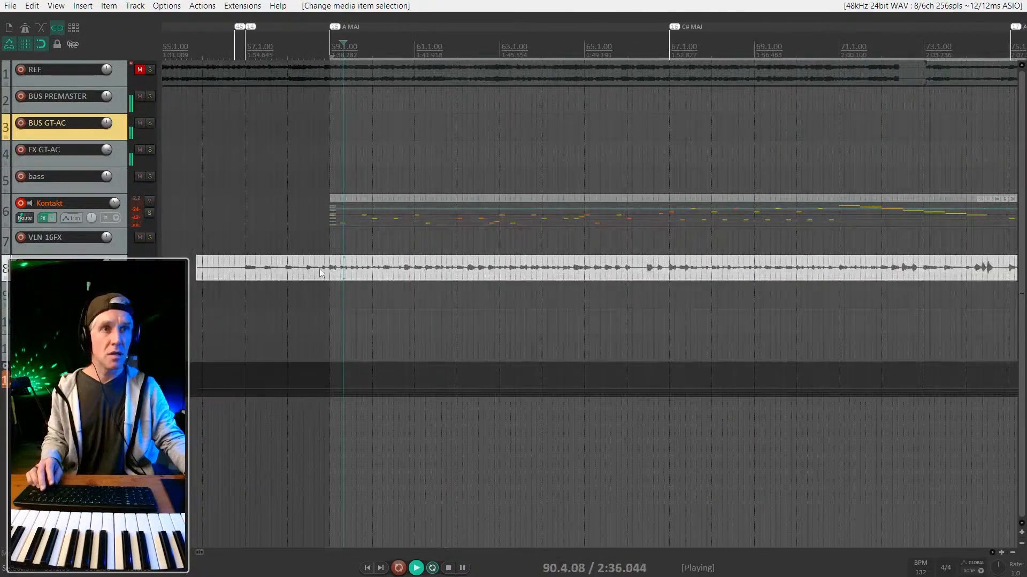
scroll(306, 268, up, 5)
scroll(362, 279, up, 5)
drag(809, 277, 492, 269)
scroll(492, 267, down, 3)
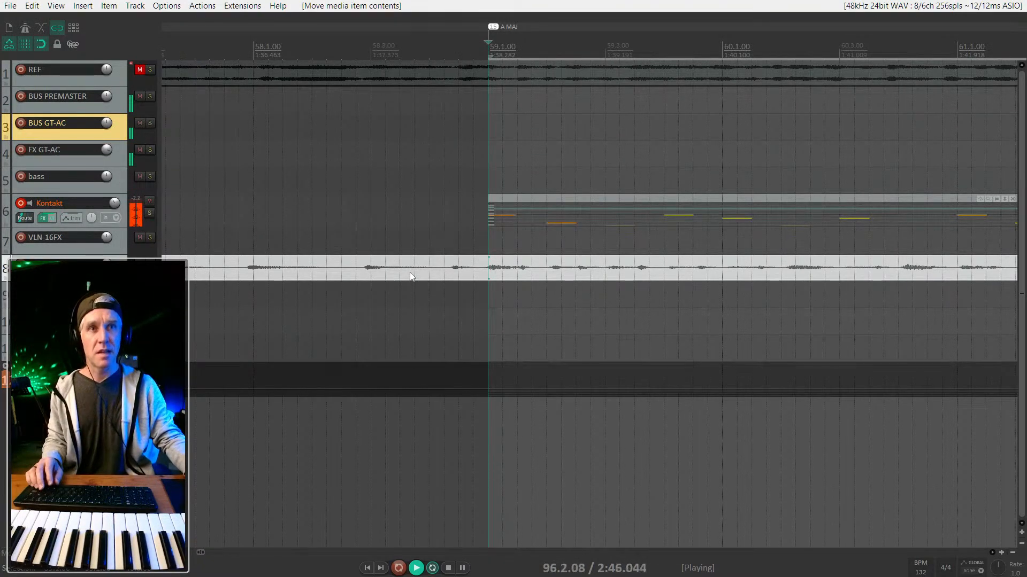
scroll(504, 275, right, 8)
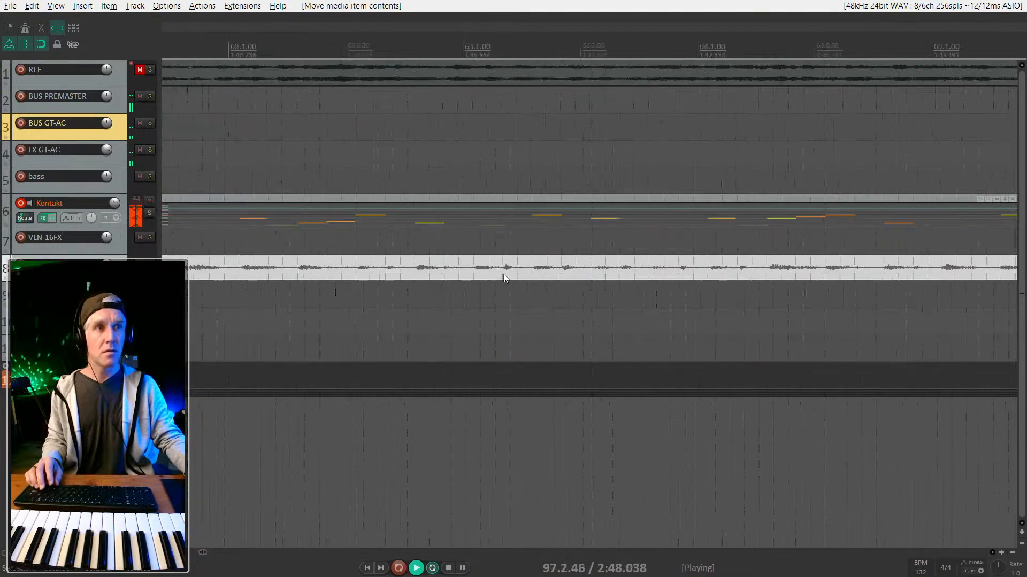
scroll(504, 273, left, 7)
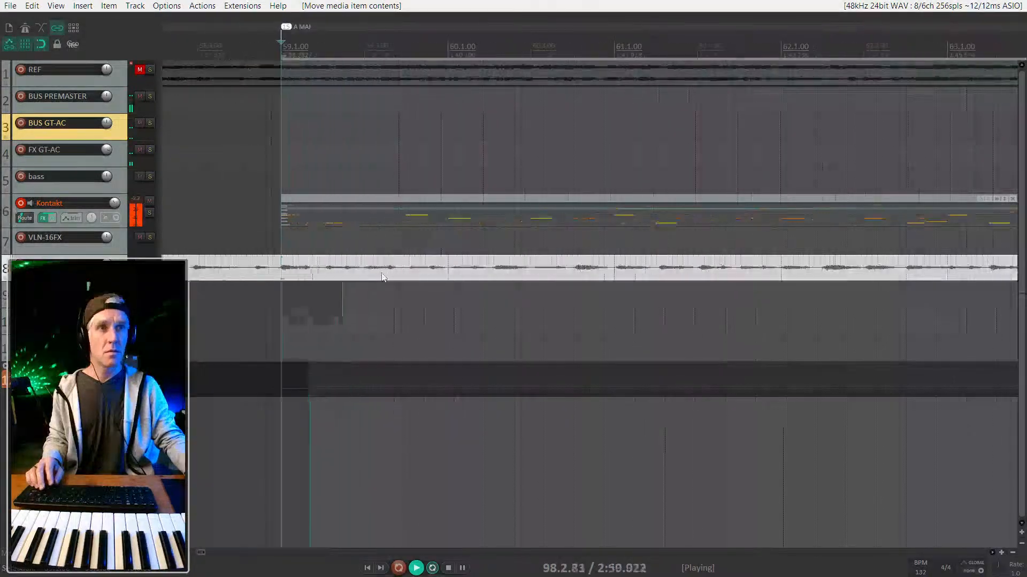
scroll(304, 270, up, 3)
scroll(304, 271, left, 2)
Audition track 8's audio from bars 56–57 through the bar 59 transition.
click(414, 267)
scroll(413, 267, up, 3)
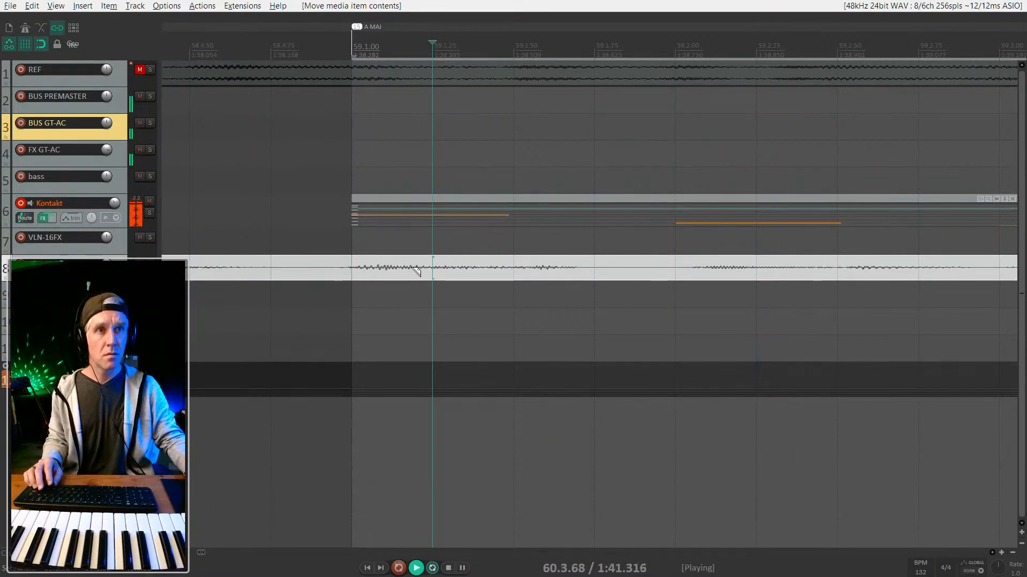
scroll(413, 266, down, 10)
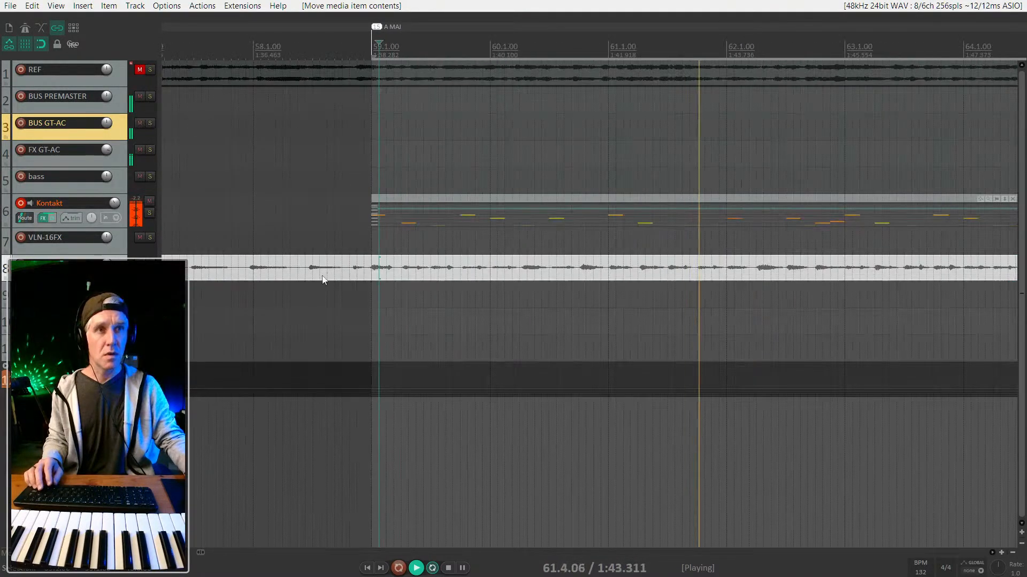
click(265, 244)
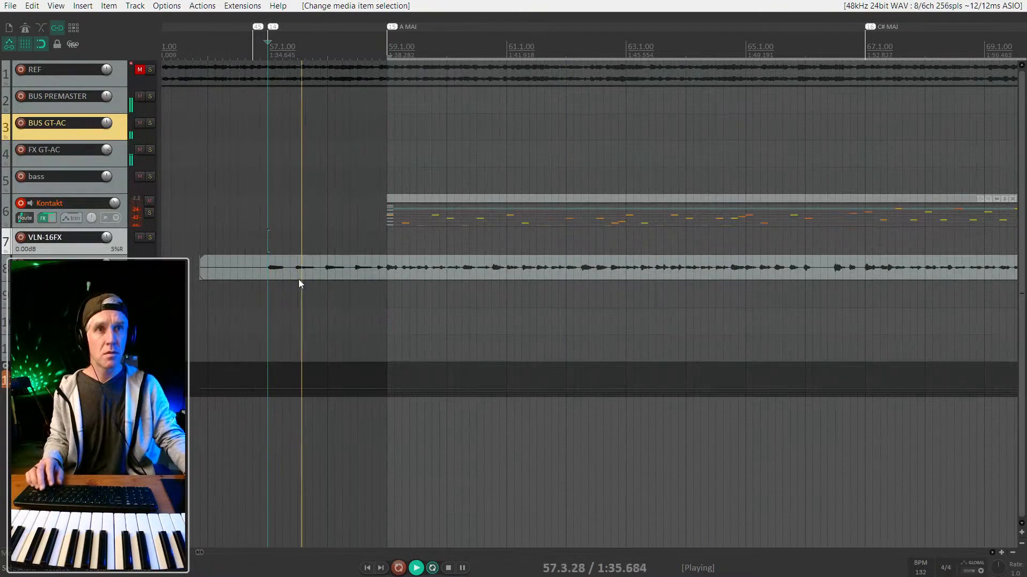
click(395, 268)
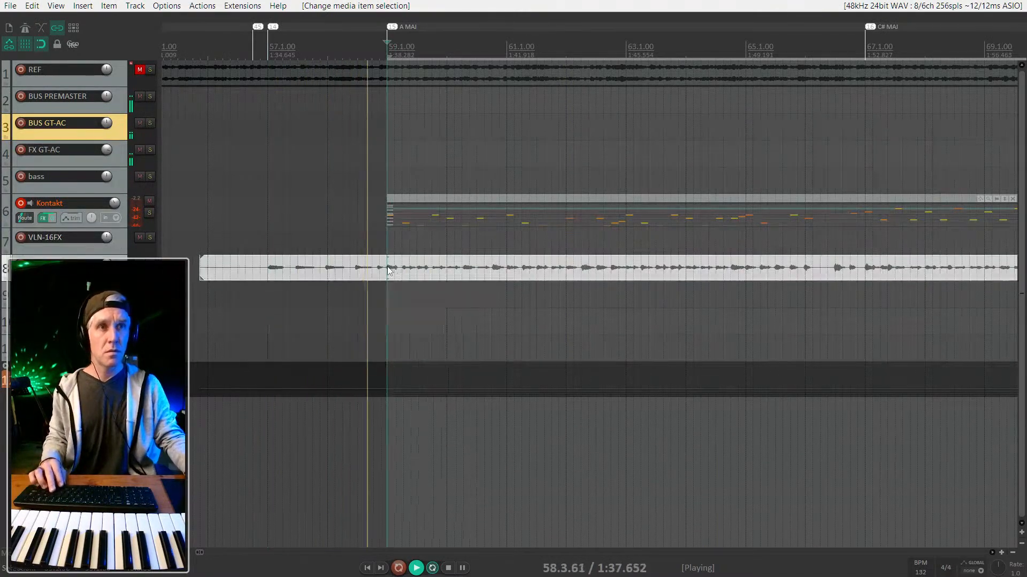
scroll(398, 278, up, 5)
scroll(399, 278, down, 3)
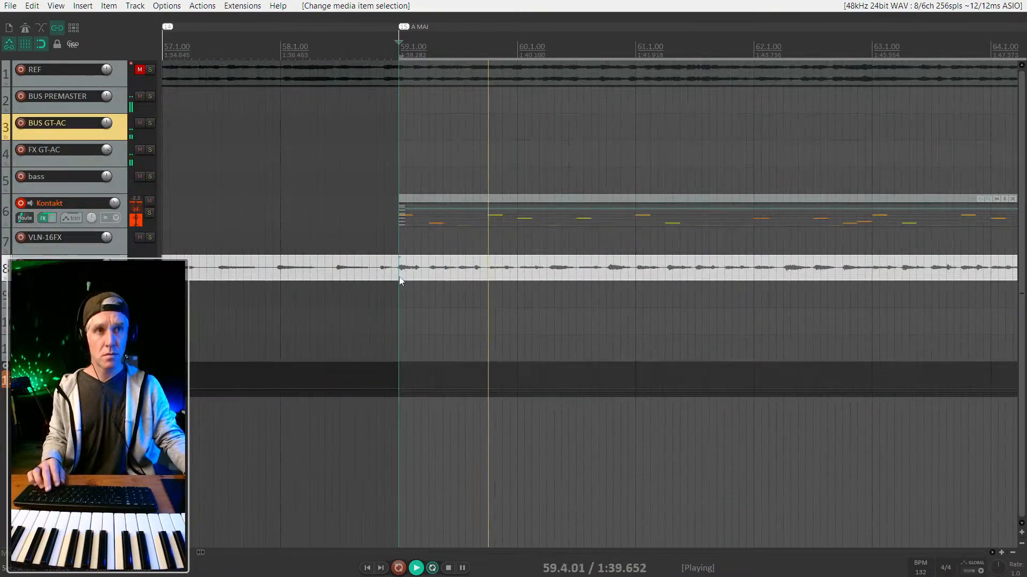
scroll(399, 278, down, 2)
scroll(399, 277, down, 2)
key(space)
click(273, 222)
key(space)
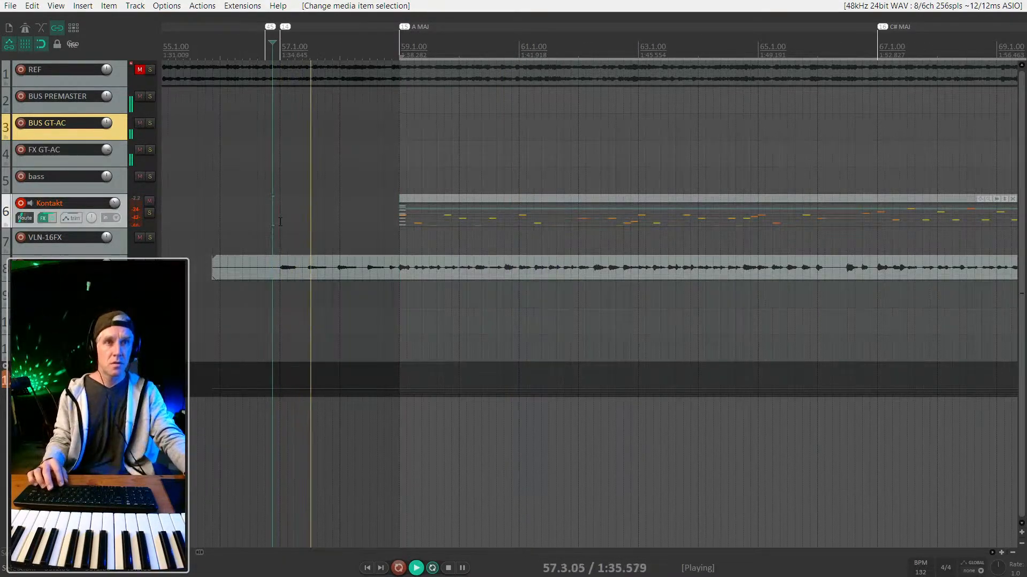
Stop with the edit cursor at bar 59 beat 1, then select all Kontakt MIDI notes.
click(400, 272)
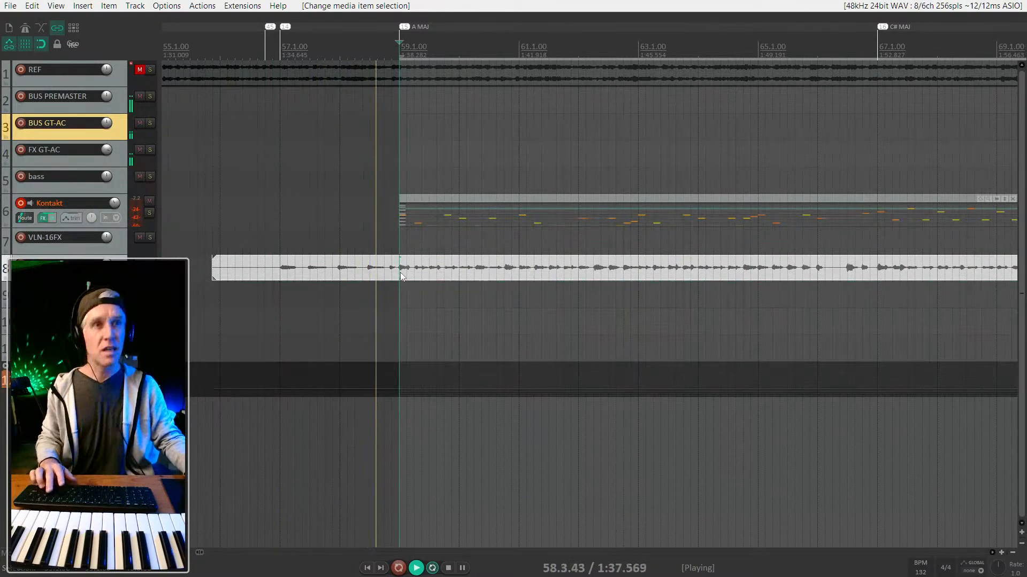
scroll(400, 272, up, 7)
key(space)
click(398, 273)
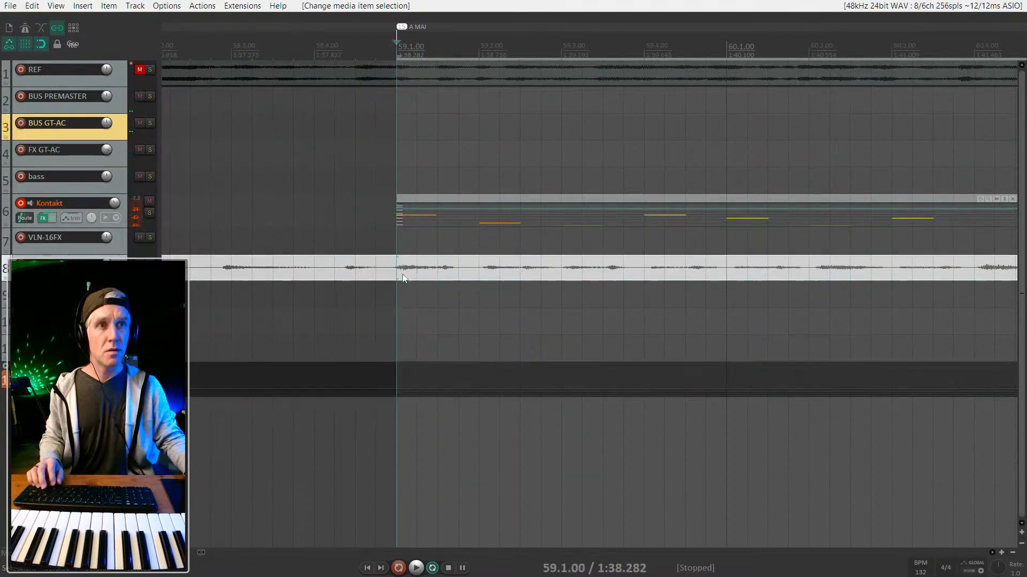
key(alt+3)
key(ctrl+a)
Show the mixer and split track 8's audio item at bar 59.
key(ctrl+m)
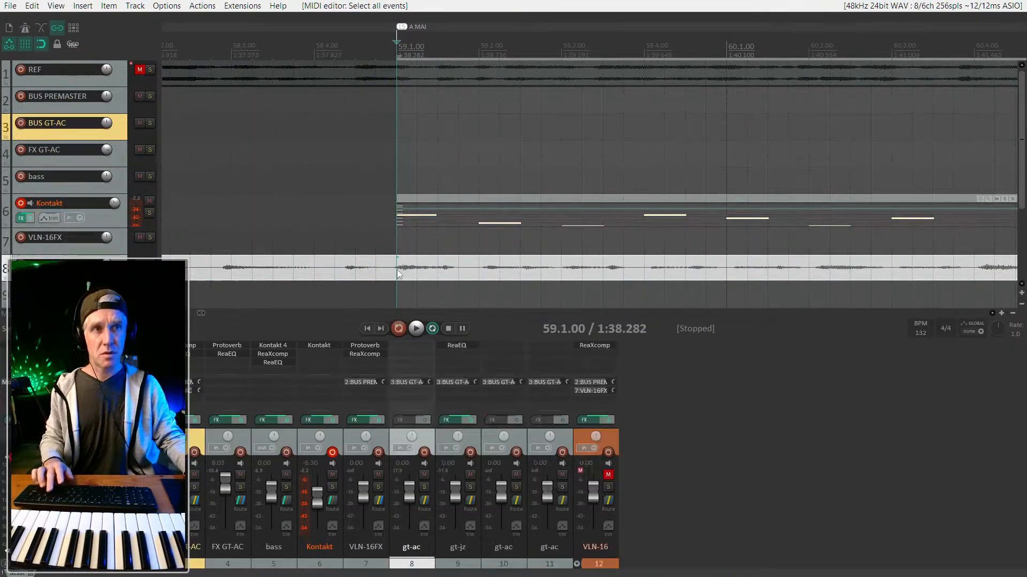
key(s)
mouse_move(401, 270)
mouse_down()
mouse_move(410, 271)
mouse_move(390, 271)
mouse_up()
scroll(409, 272, up, 3)
click(394, 273)
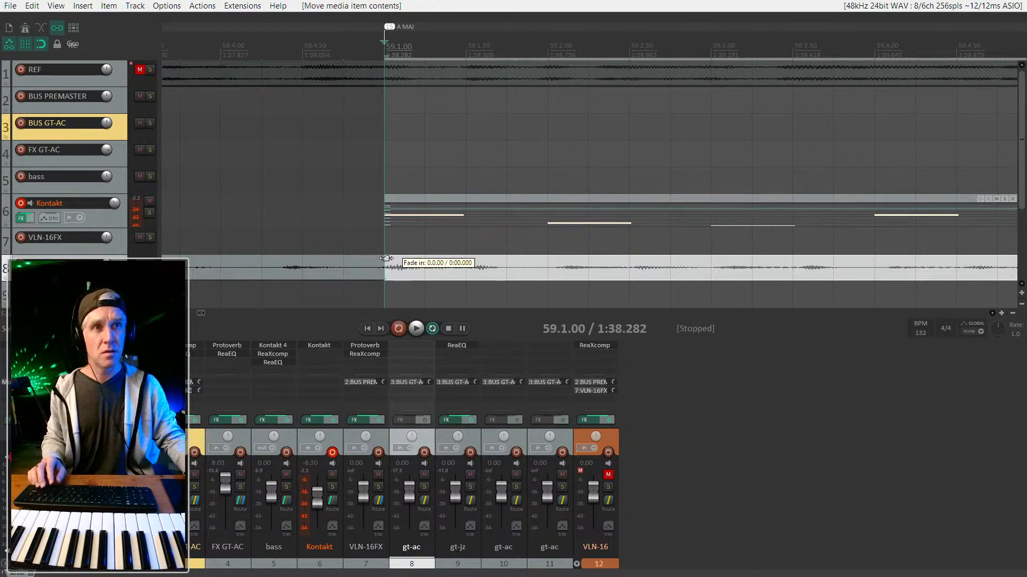
click(261, 223)
key(space)
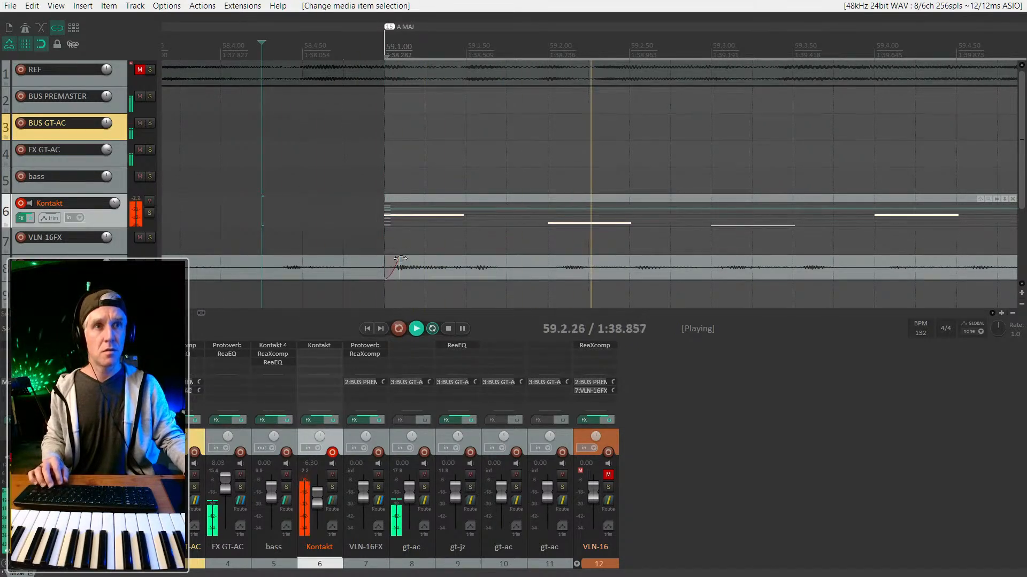
Trim the left piece slightly before bar 59, add a fade-out, and audition the edit.
drag(381, 264, 361, 259)
click(229, 185)
key(space)
scroll(278, 186, down, 4)
scroll(323, 185, down, 4)
key(space)
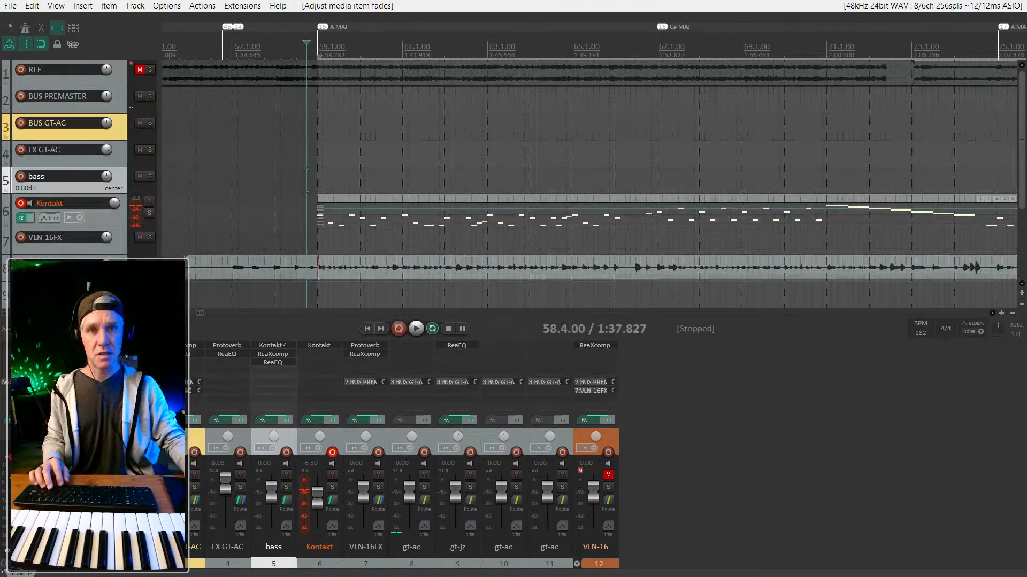
click(17, 459)
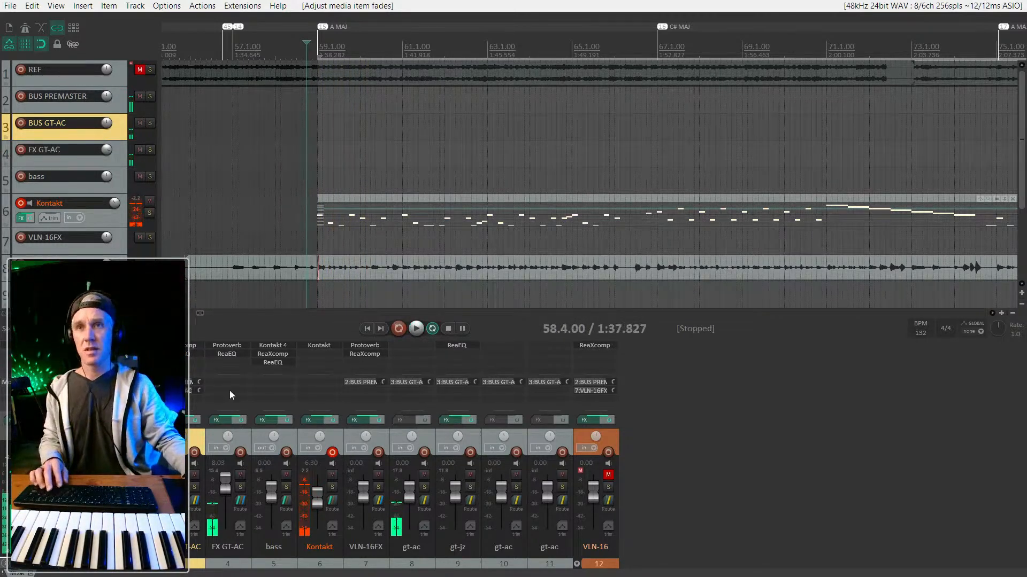
scroll(709, 153, down, 3)
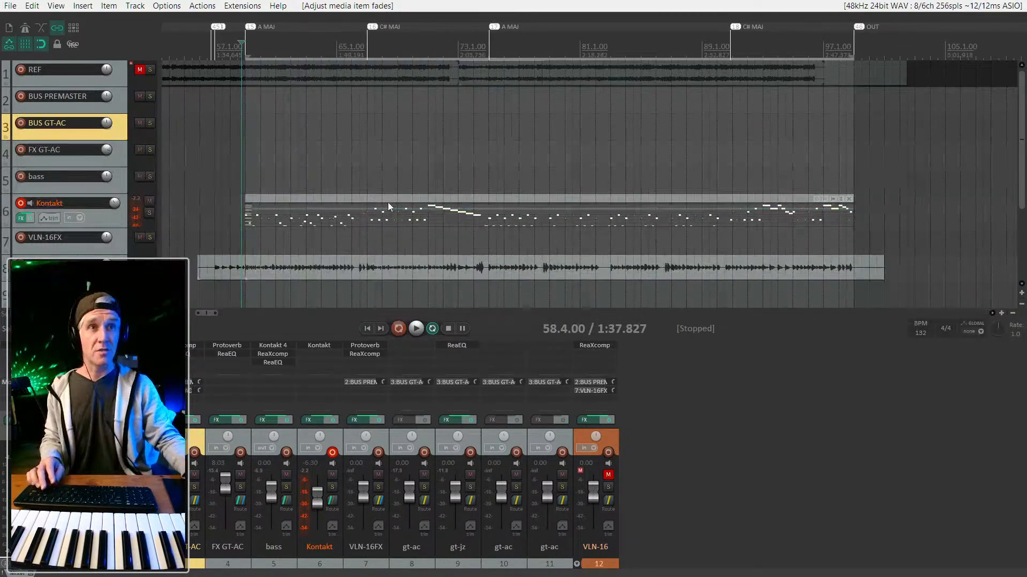
click(390, 201)
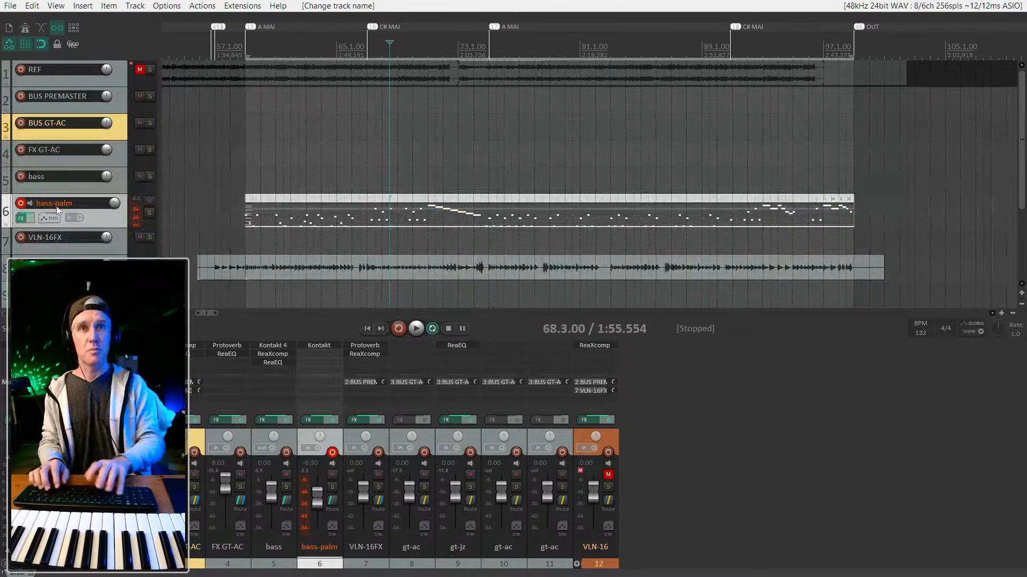
Copy the bass-palm MIDI item onto the bass track at bar 59 and audition both parts.
click(277, 201)
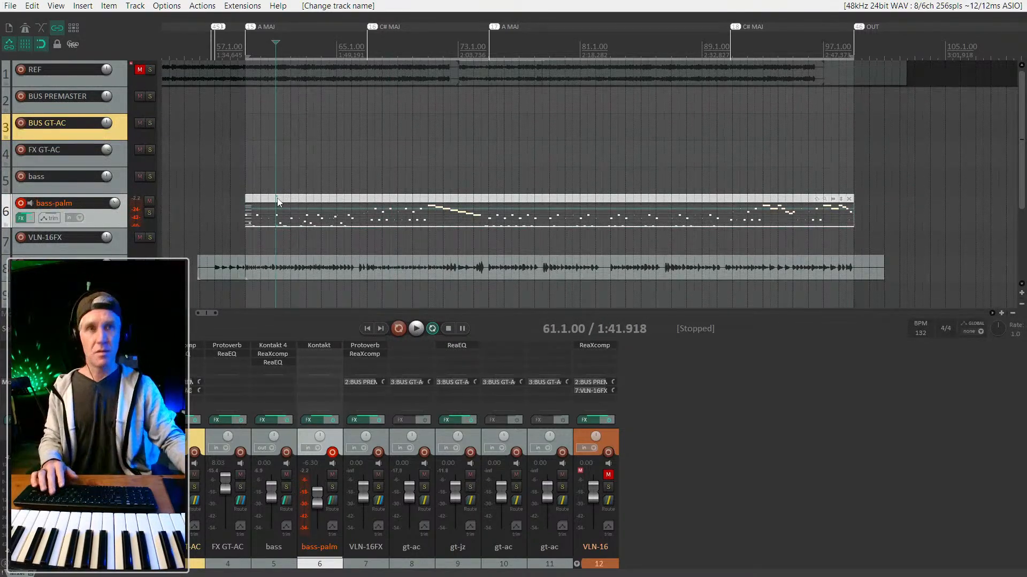
click(277, 201)
drag(277, 200, 284, 185)
key(space)
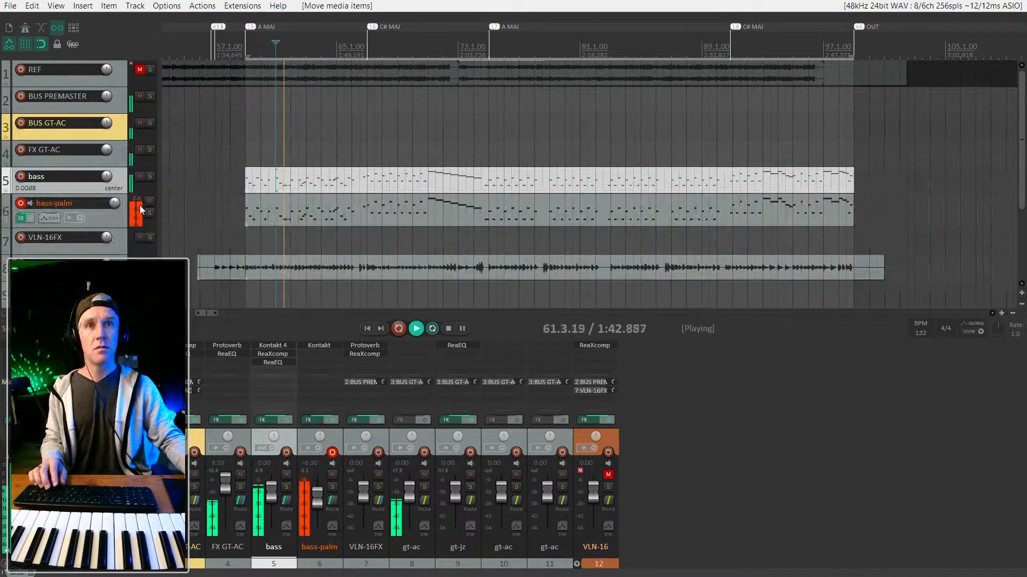
key(space)
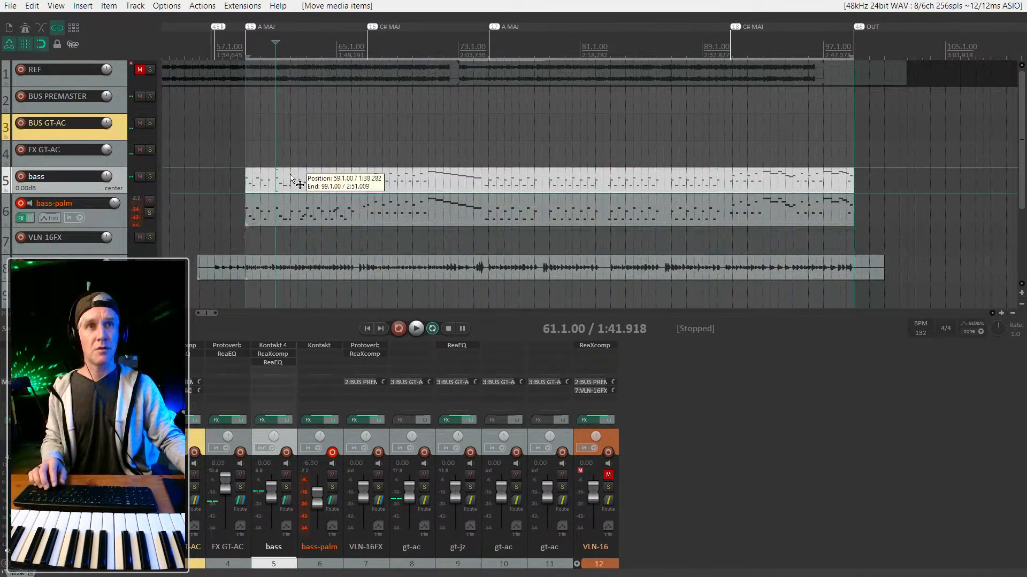
Select every note in the copied bass item and raise them in pitch.
double_click(291, 178)
click(386, 436)
key(ctrl+a)
key(Up)
key(Up)
key(Up)
key(Up)
key(Up)
key(Up)
key(Up)
key(Up)
key(Up)
key(Up)
key(Up)
key(Up)
key(space)
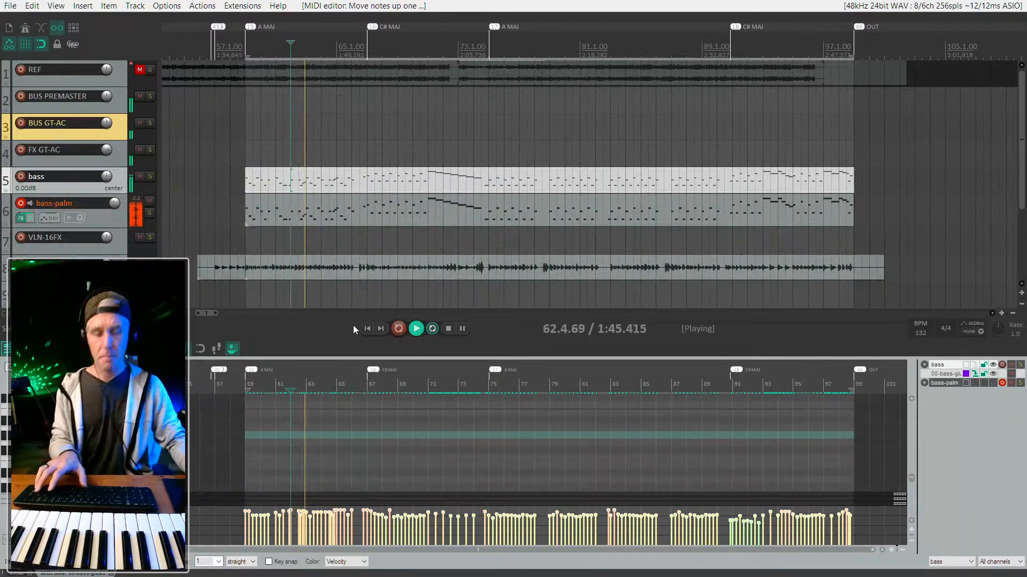
key(ctrl+m)
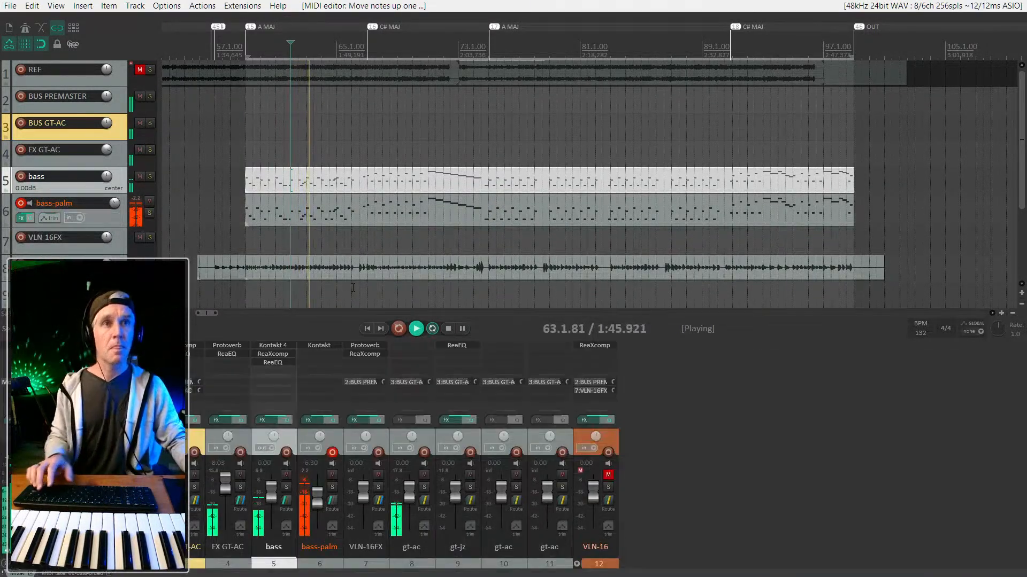
Solo the bass track from near bar 59 and bring up its Kontakt 4 Upright Bass instrument.
click(277, 187)
key(F6)
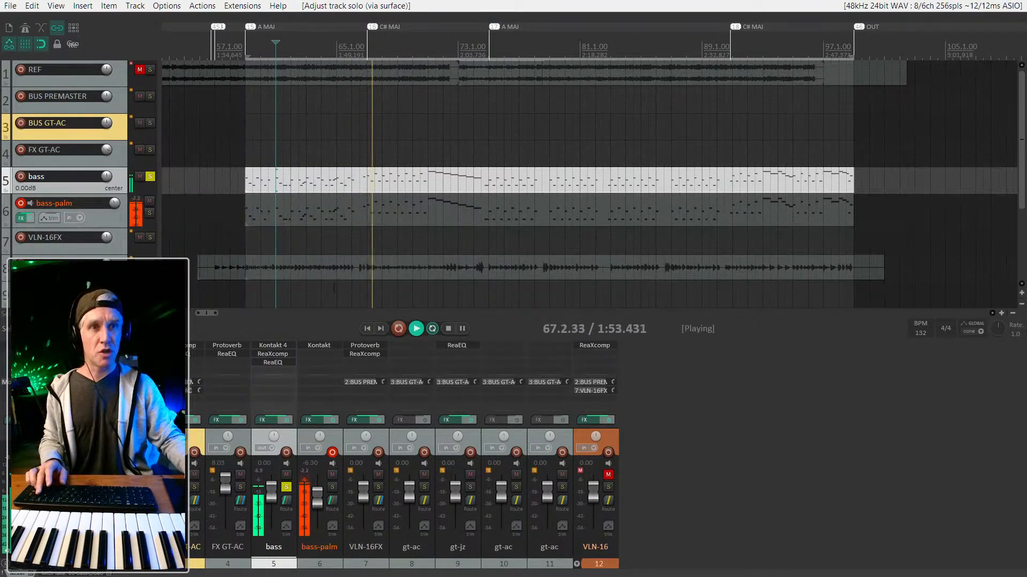
double_click(273, 346)
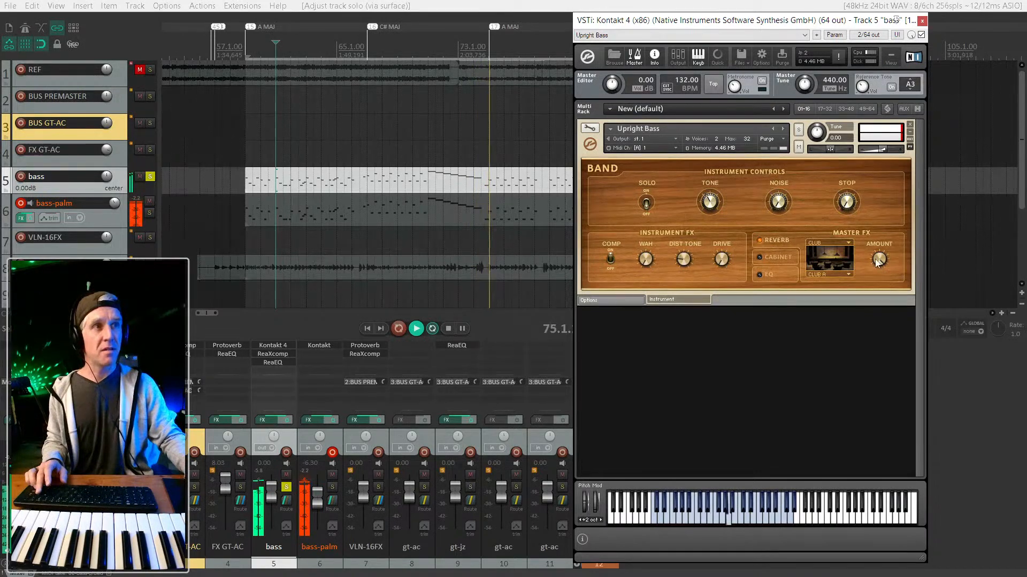
Switch the Upright Bass reverb from QUADSTICK to BRT 7 Large Ambience.
click(837, 245)
click(829, 298)
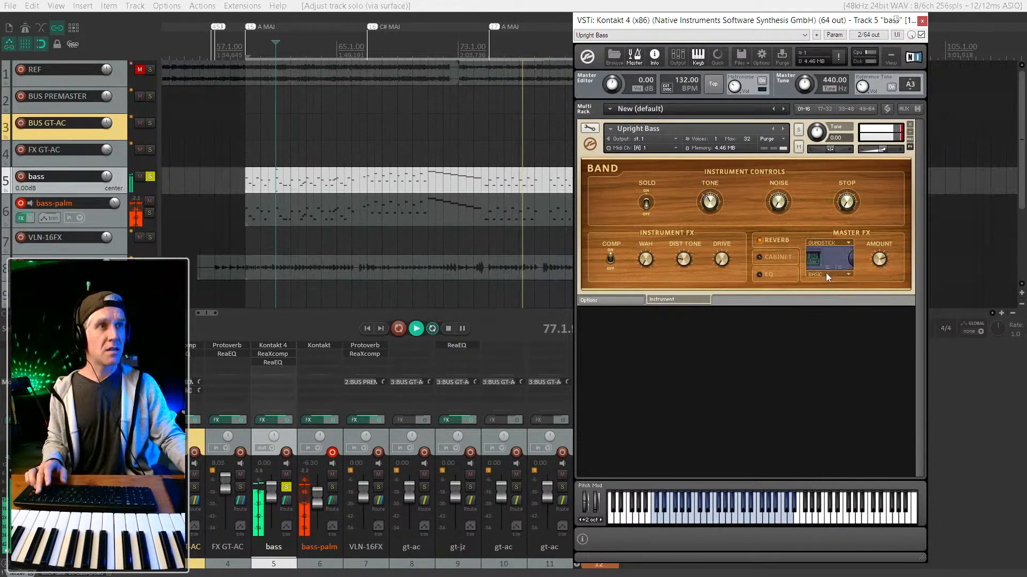
click(849, 244)
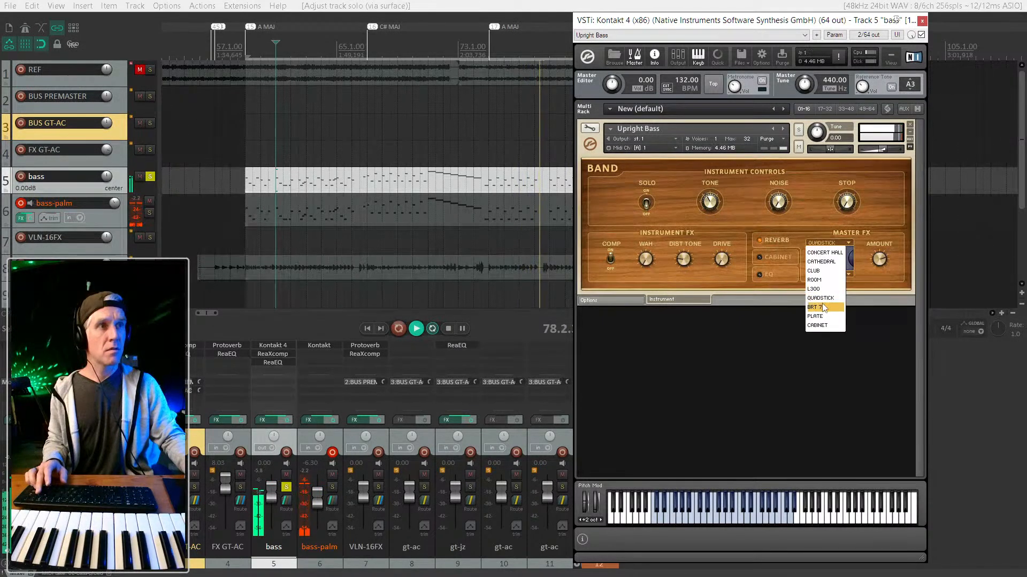
click(826, 300)
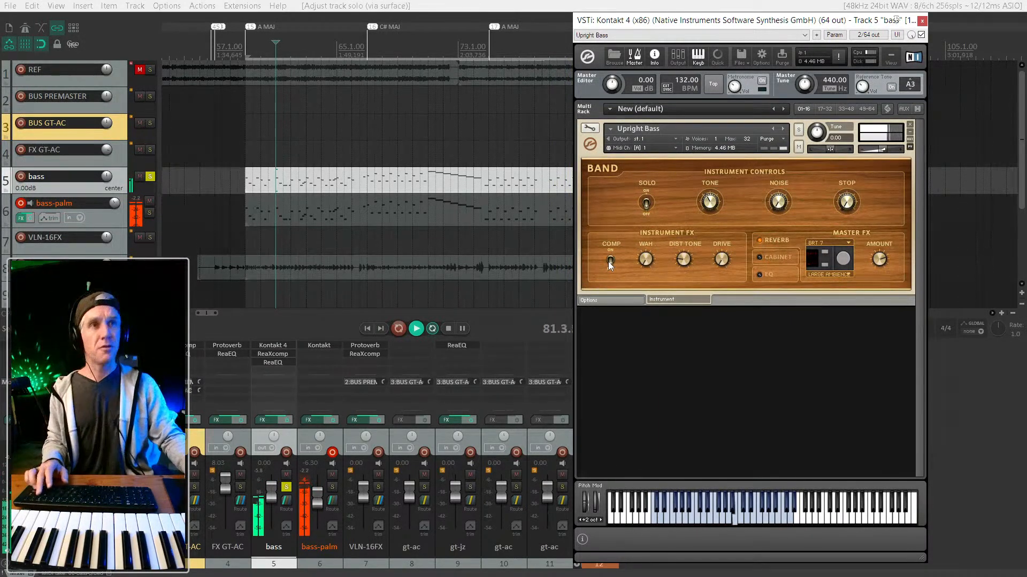
Unsolo the bass track, select bass-palm, and move the Kontakt window aside.
click(151, 176)
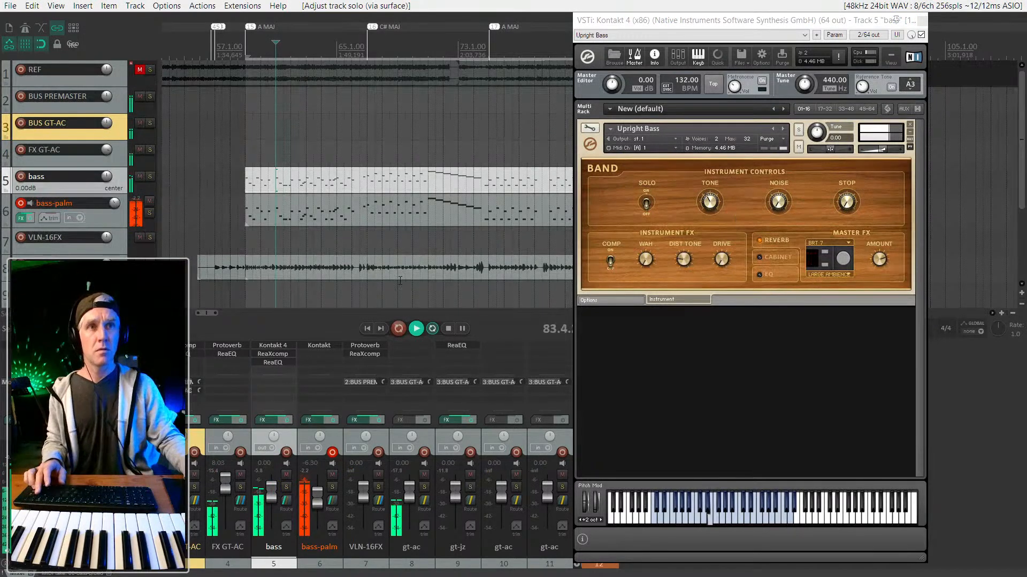
click(106, 226)
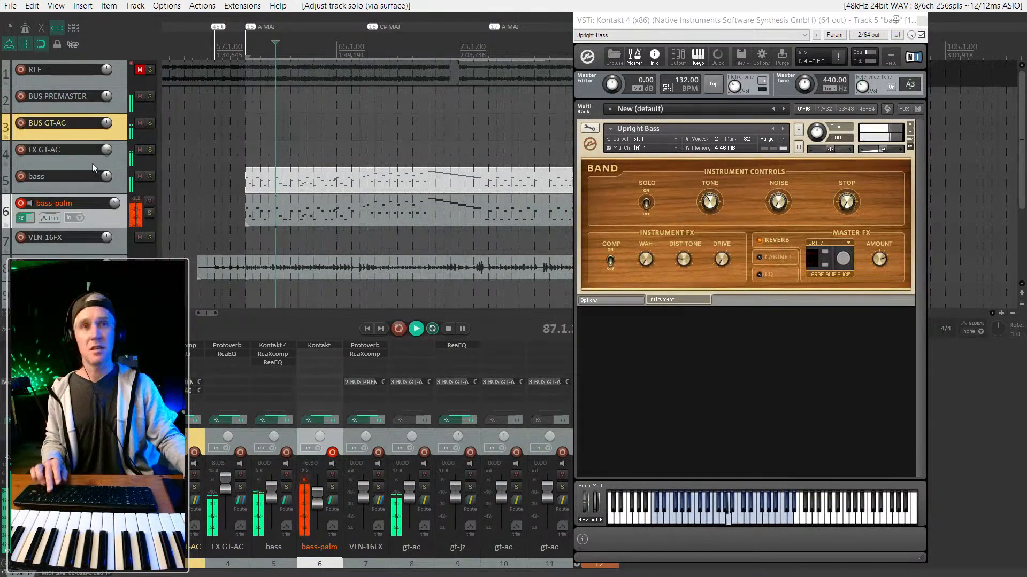
drag(858, 24, 897, 16)
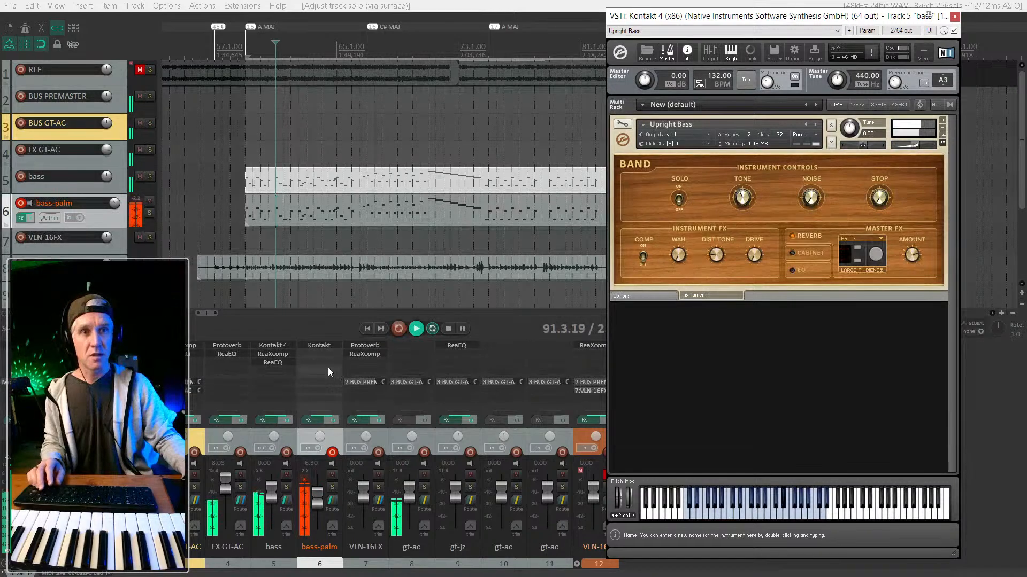
Bring up bass-palm's Scarbee Rickenbacker Bass in Kontakt with its performance interface showing.
click(320, 344)
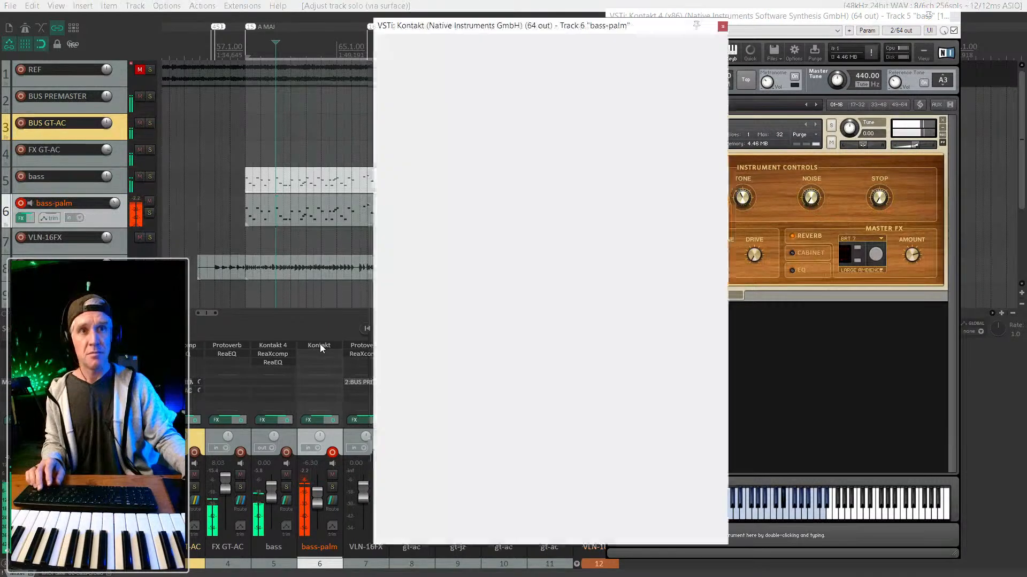
drag(537, 33, 745, 35)
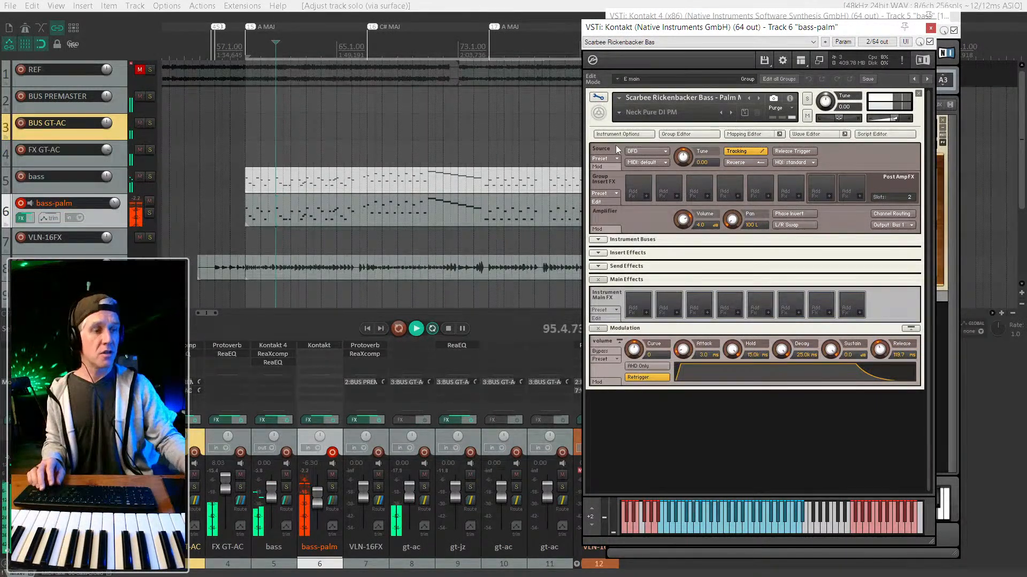
click(600, 98)
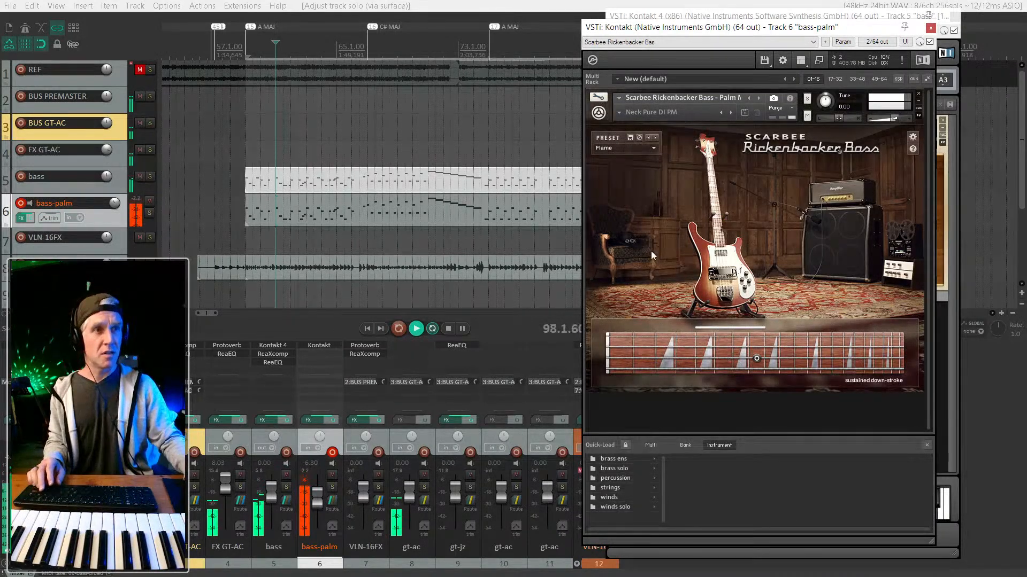
click(927, 445)
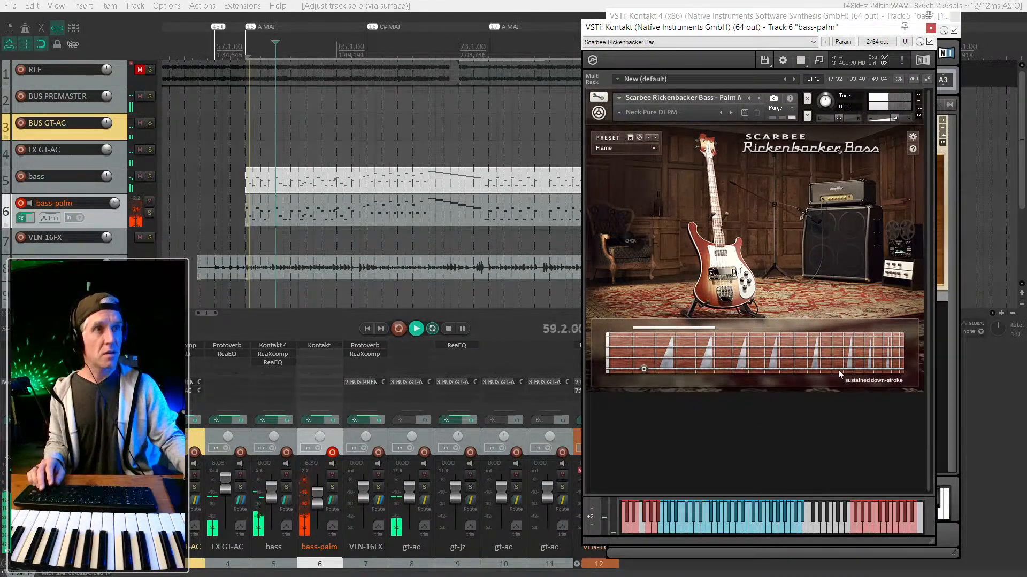
Audition the So What and On The Road bass presets, then select the gt-ac item on track 8.
click(650, 149)
click(624, 214)
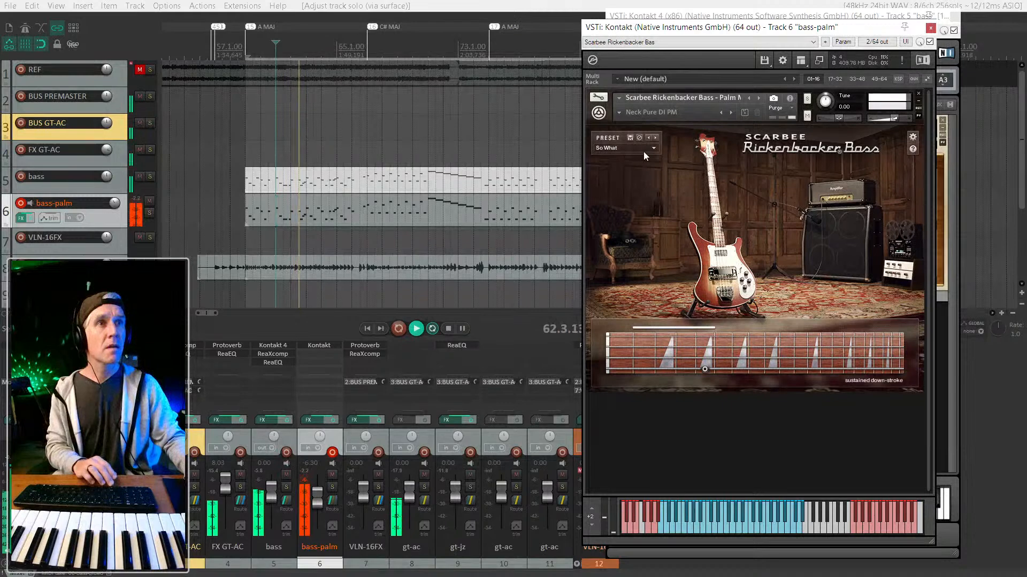
click(658, 138)
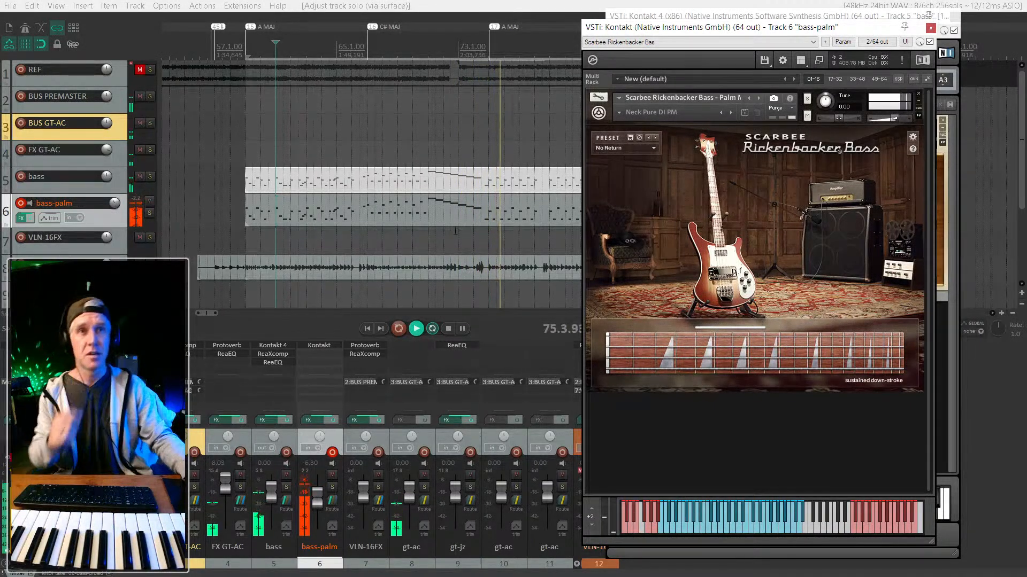
click(420, 268)
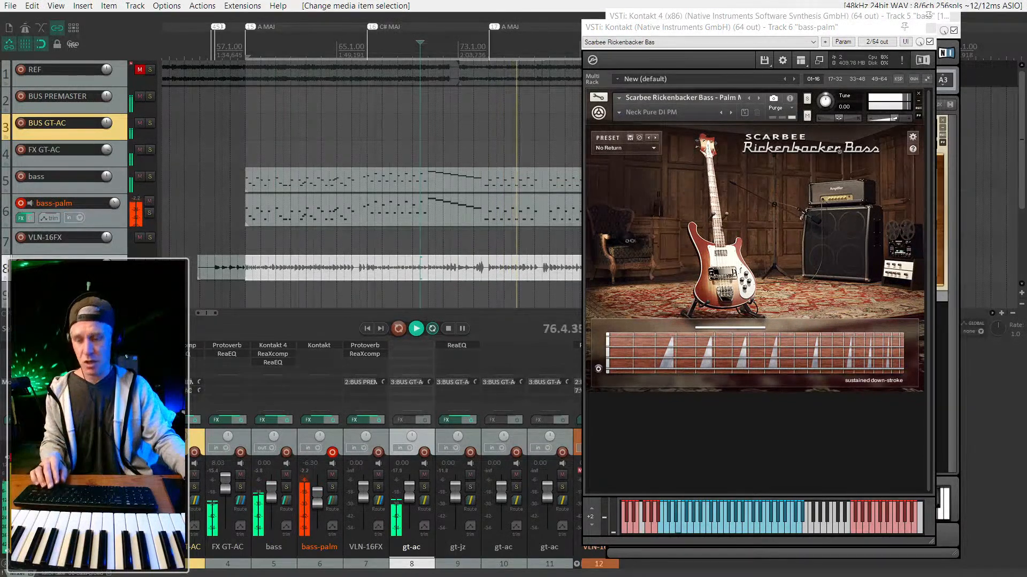
Solo gt-ac and copy ReaXcomp onto it from VLN-16FX, discarding an accidental ReaEQ copy.
key(F6)
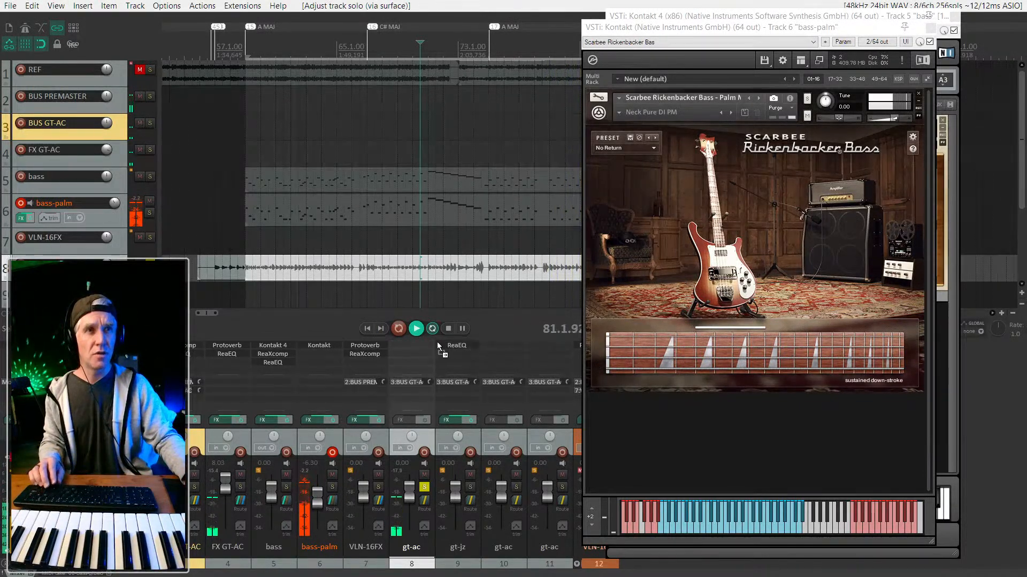
drag(419, 347, 418, 345)
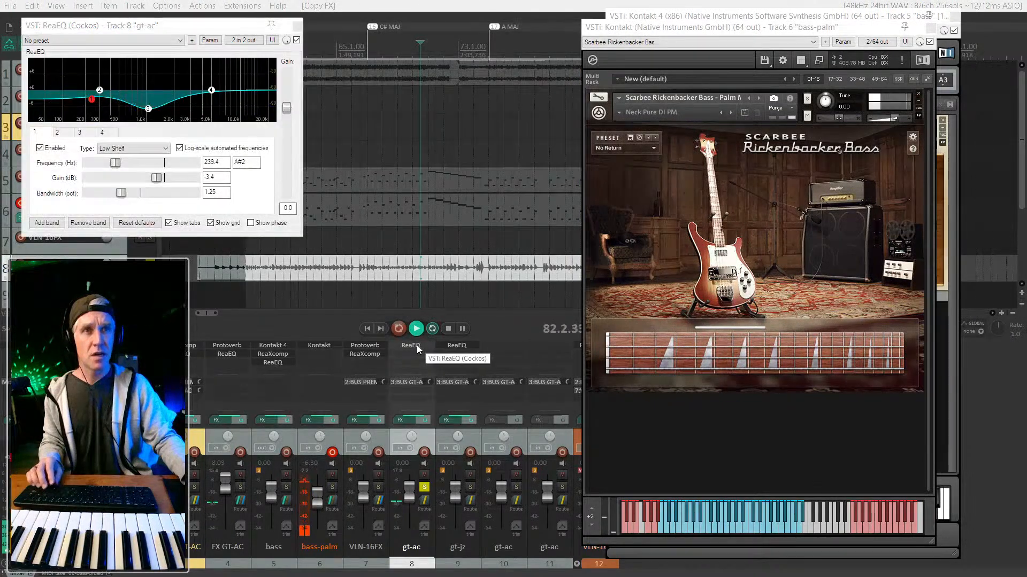
alt+click(416, 345)
drag(364, 355, 411, 345)
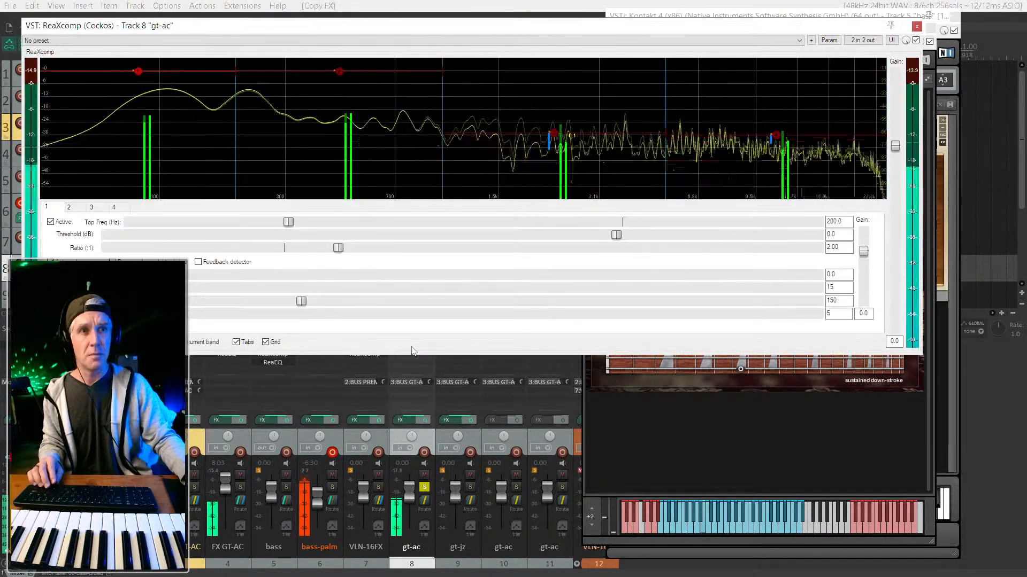
Adjust ReaXcomp thresholds, ending with band 3 at -17.9 dB and band 4 at -33.1 dB.
click(553, 137)
drag(553, 136, 560, 154)
mouse_move(779, 140)
drag(779, 140, 776, 166)
click(554, 150)
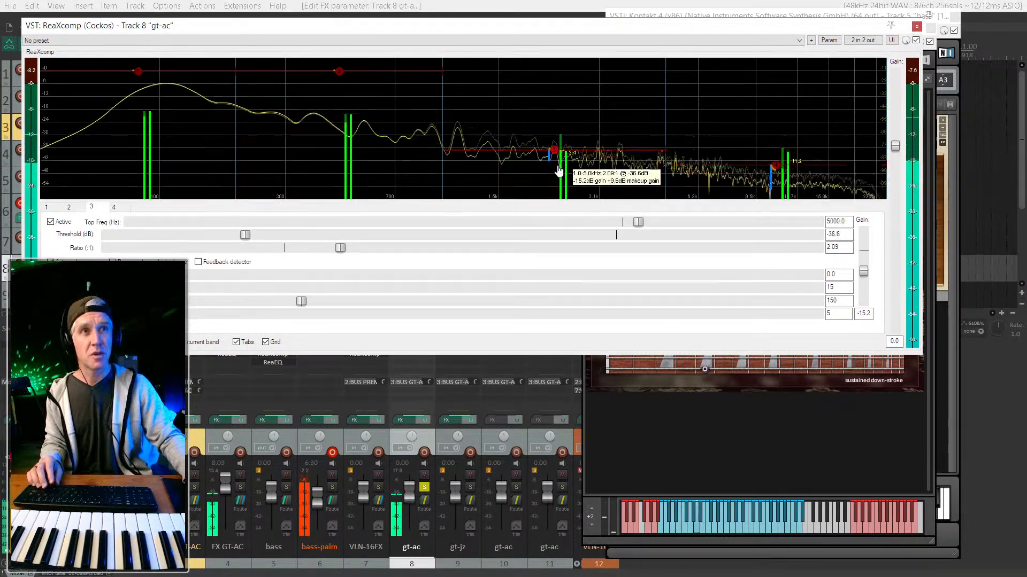
scroll(774, 168, down, 5)
scroll(777, 164, up, 3)
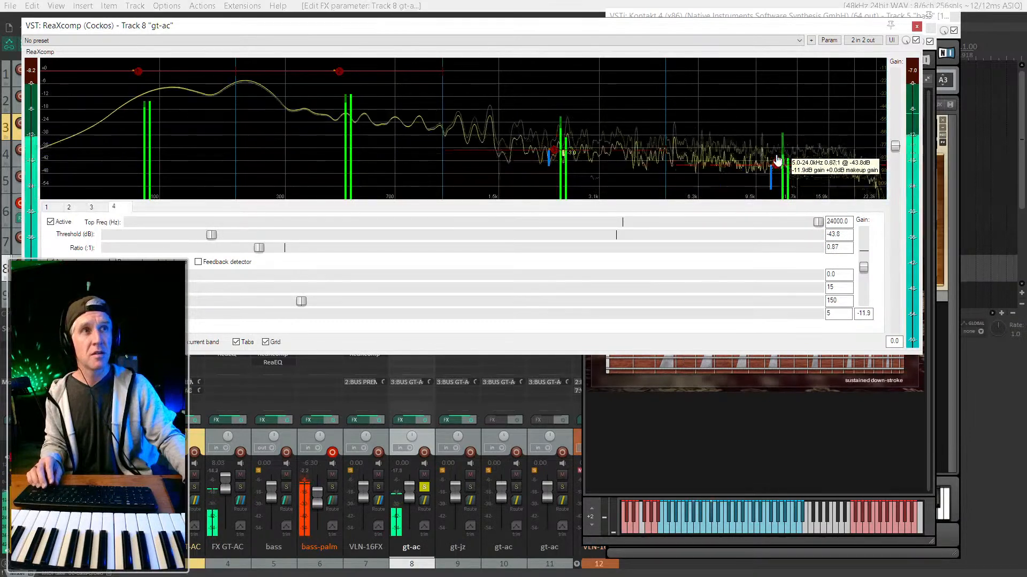
scroll(778, 168, up, 2)
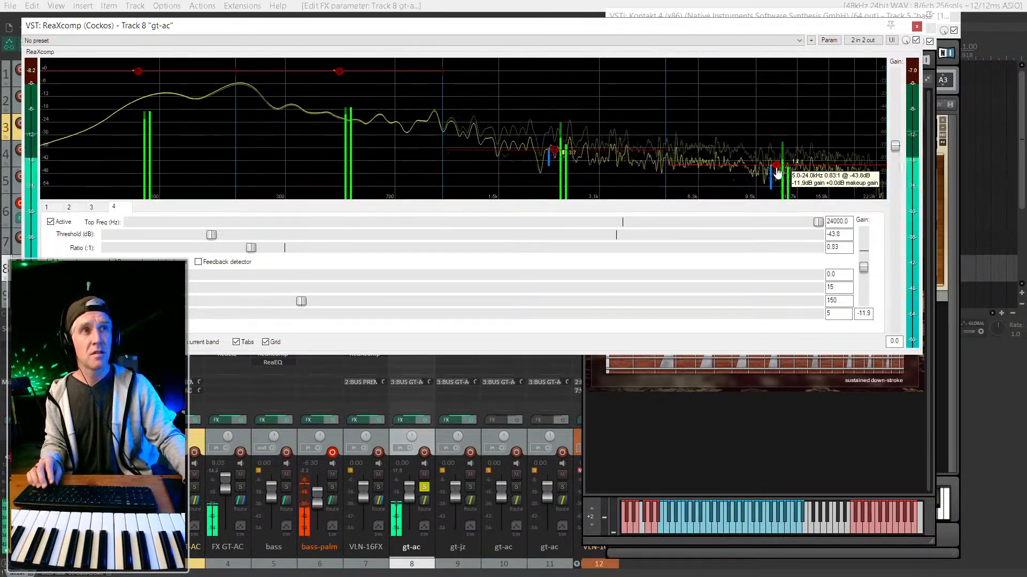
drag(777, 169, 775, 136)
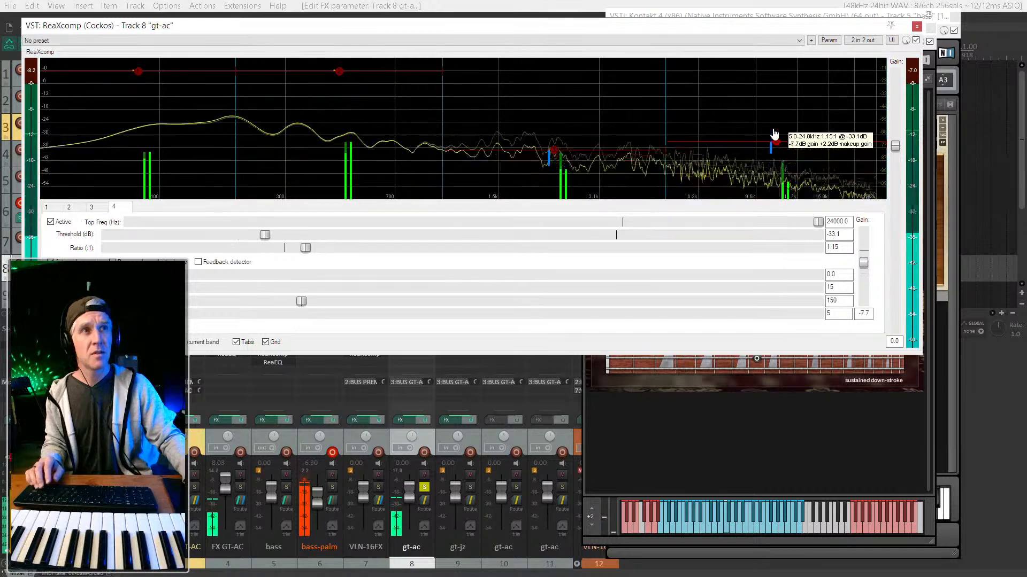
drag(554, 150, 556, 108)
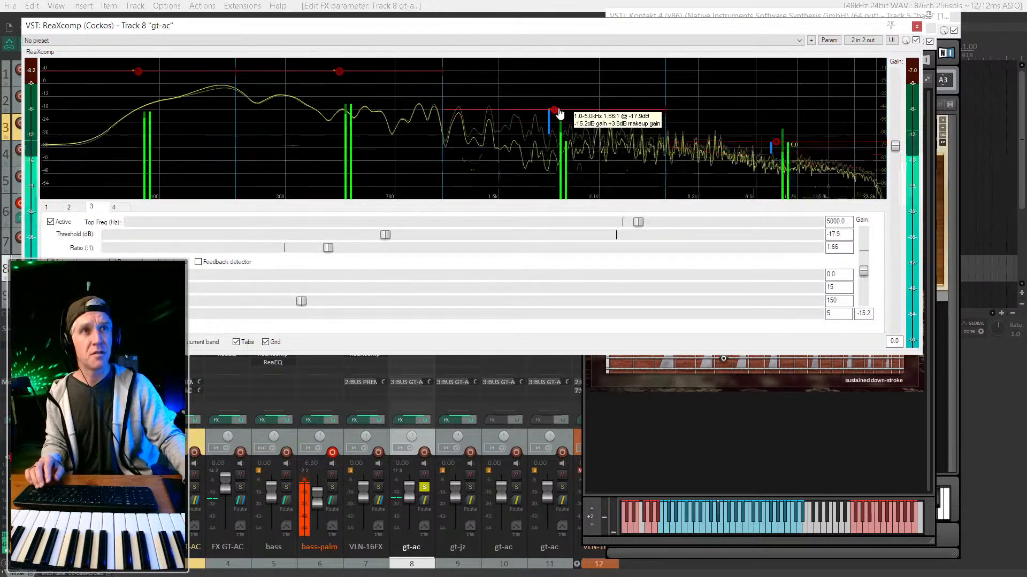
Lower band 1's threshold to about -36 dB and set crossovers near 738 Hz and 54.1 Hz.
drag(138, 74, 137, 239)
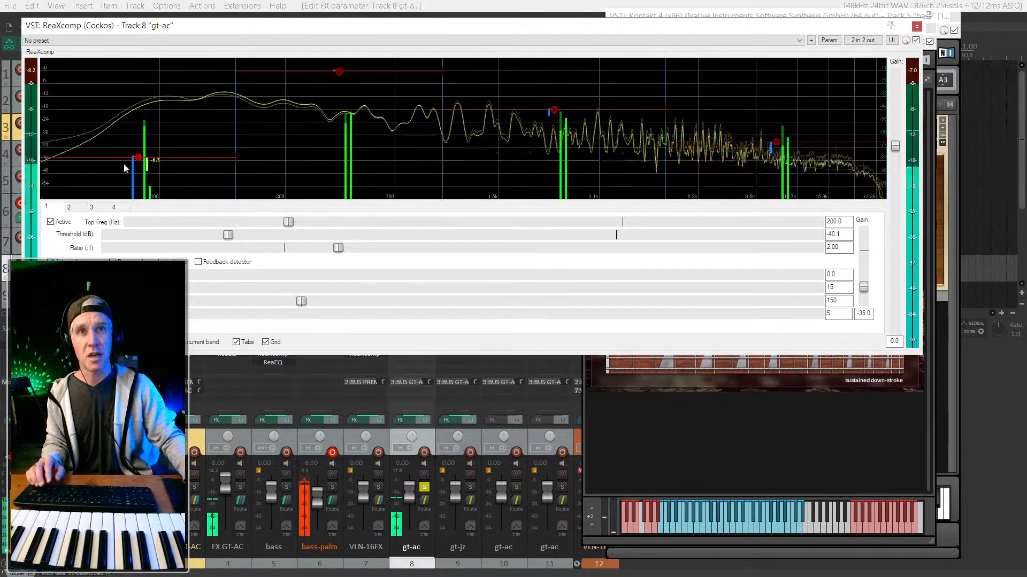
drag(236, 160, 619, 151)
drag(442, 133, 197, 162)
drag(115, 73, 123, 162)
drag(196, 140, 104, 141)
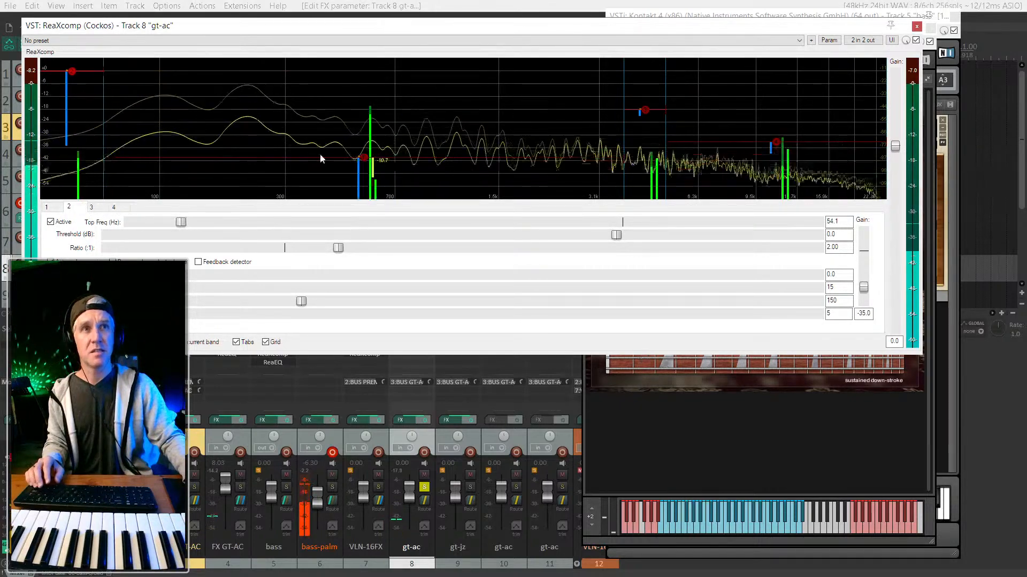
Toggle band 4 off and back on to compare, then bypass band 1.
click(368, 164)
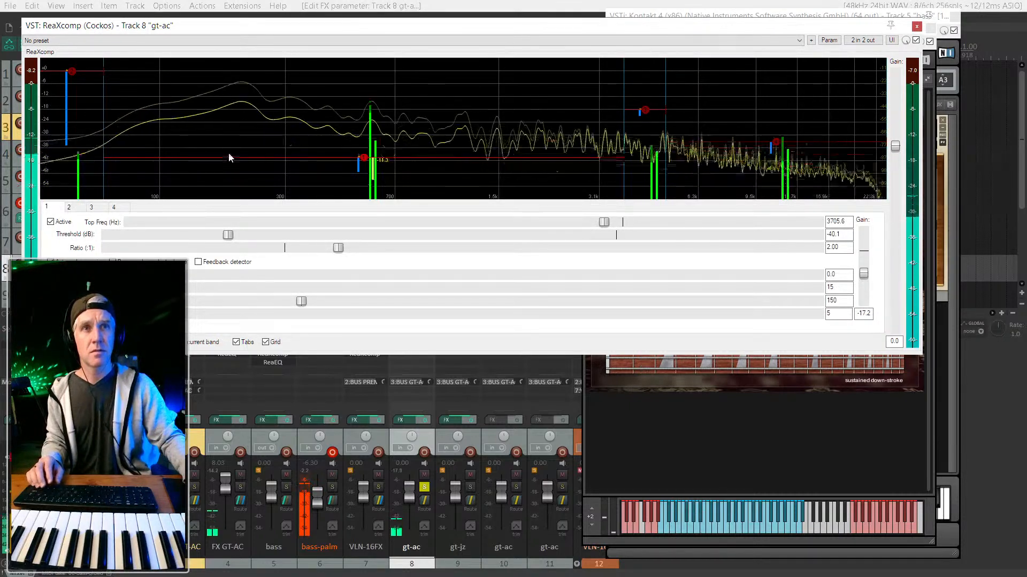
click(114, 207)
click(51, 222)
click(52, 223)
click(47, 207)
Re-enable ReaXcomp band 1, raise its threshold to -19.7 dB and its upper crossover.
click(50, 222)
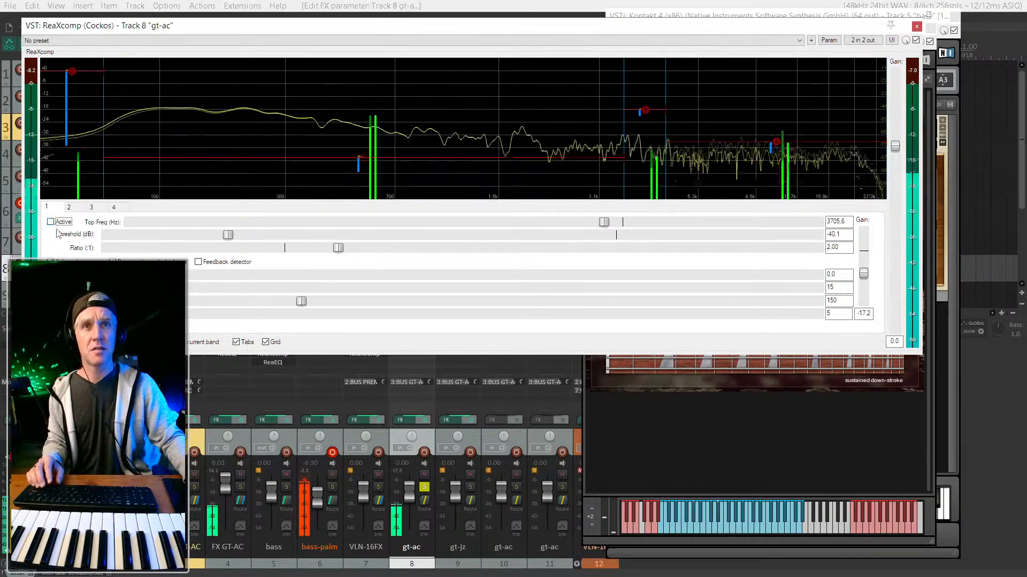
click(50, 222)
drag(359, 160, 344, 124)
drag(101, 73, 217, 90)
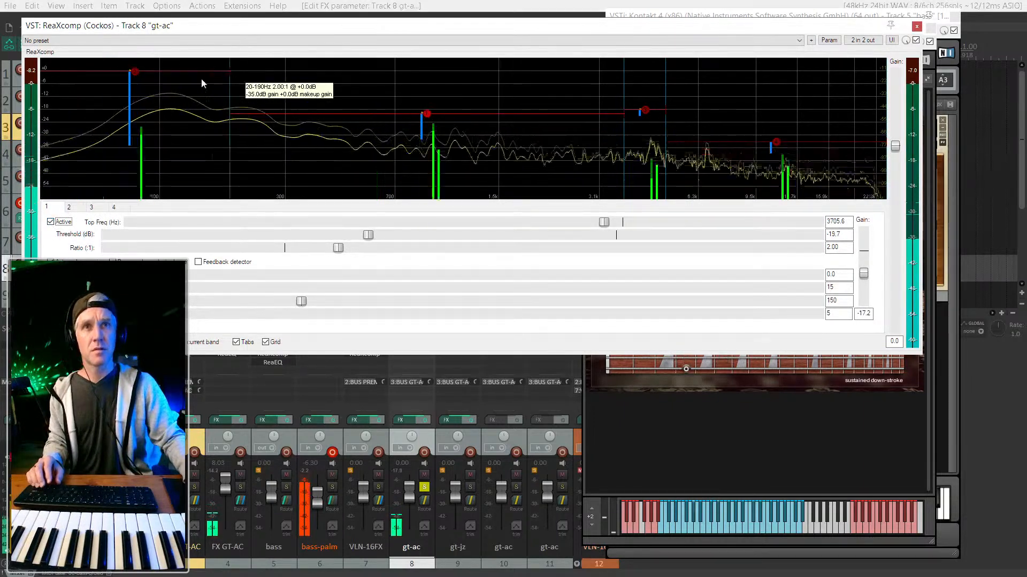
Drop band 2's threshold to -58.8 dB, top frequency 284.5 Hz; lower band 2/3 crossover and band 3 gain.
click(130, 72)
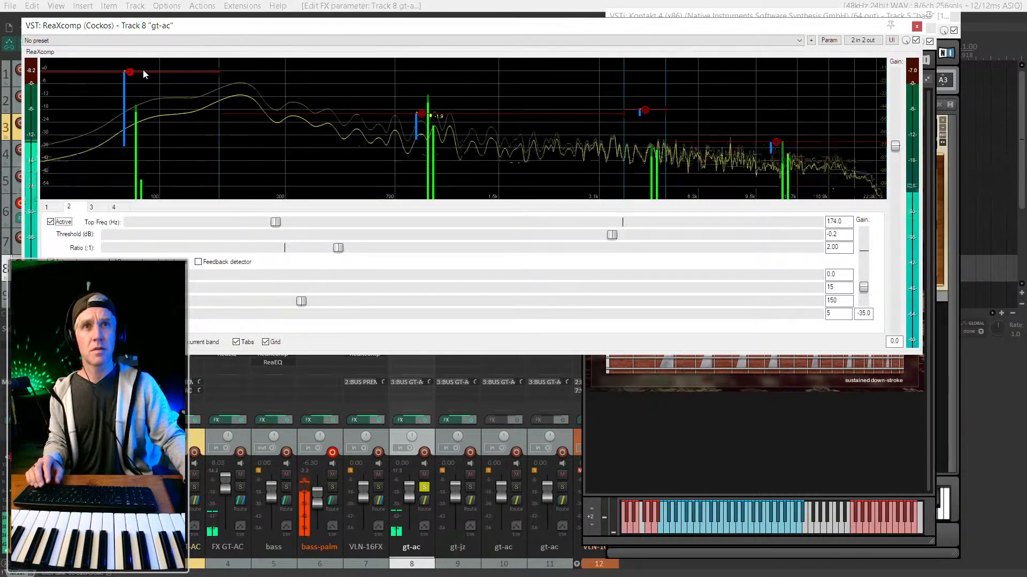
drag(129, 74, 130, 194)
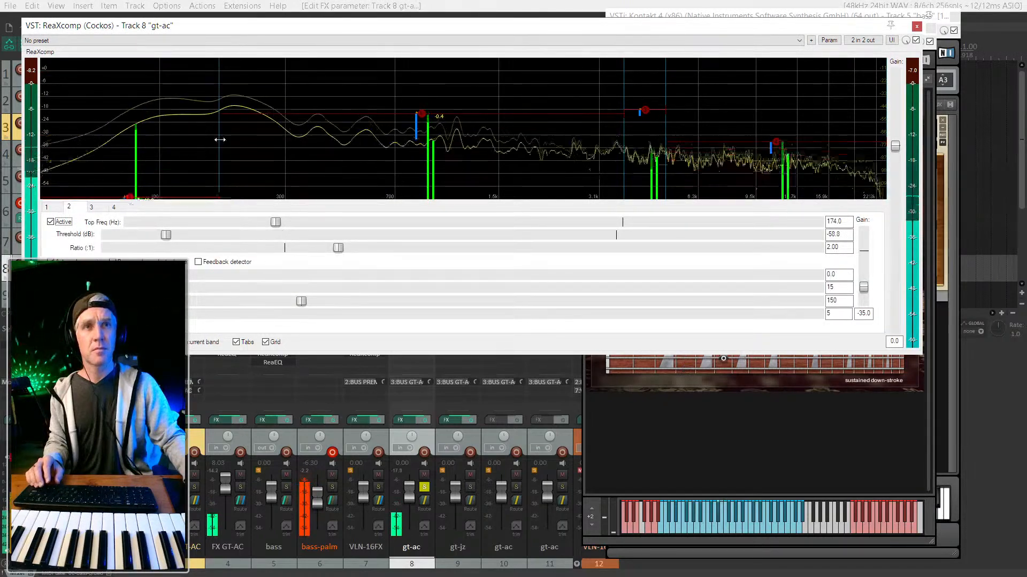
drag(226, 139, 289, 140)
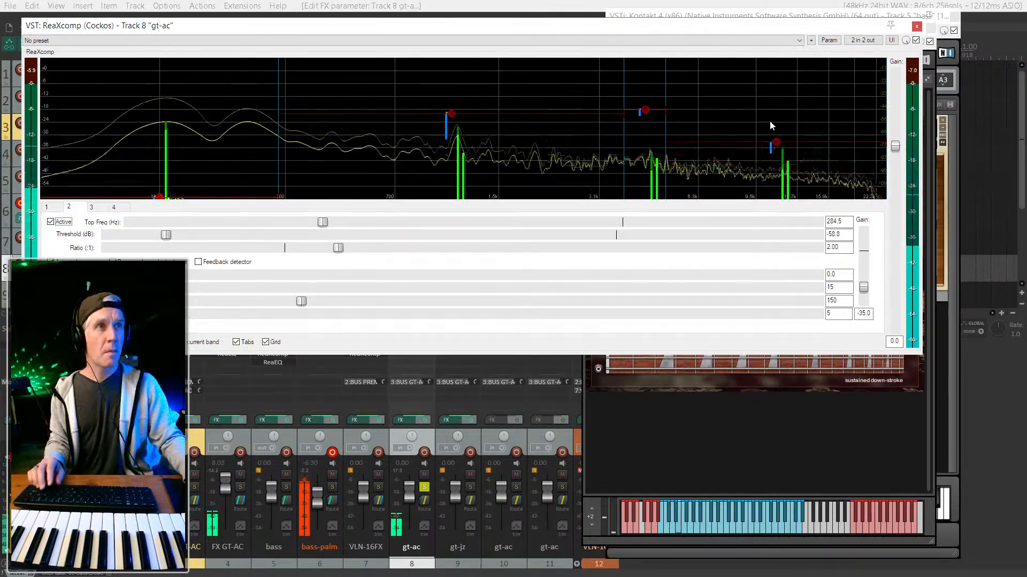
mouse_move(778, 145)
mouse_down()
mouse_move(780, 185)
mouse_move(775, 144)
mouse_up()
key(ctrl+z)
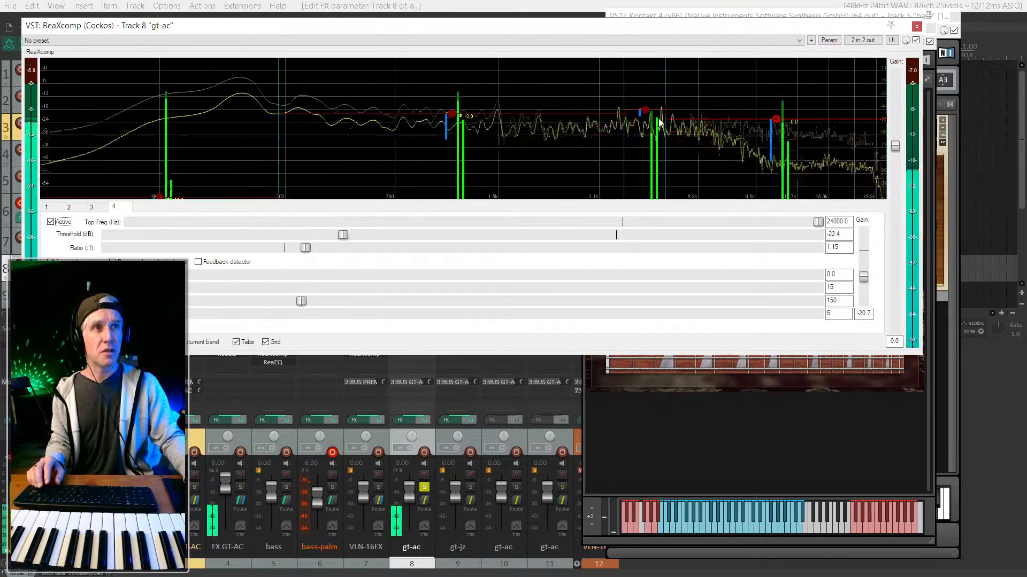
drag(624, 130, 523, 128)
mouse_move(588, 117)
mouse_down()
mouse_move(588, 143)
mouse_move(591, 119)
mouse_up()
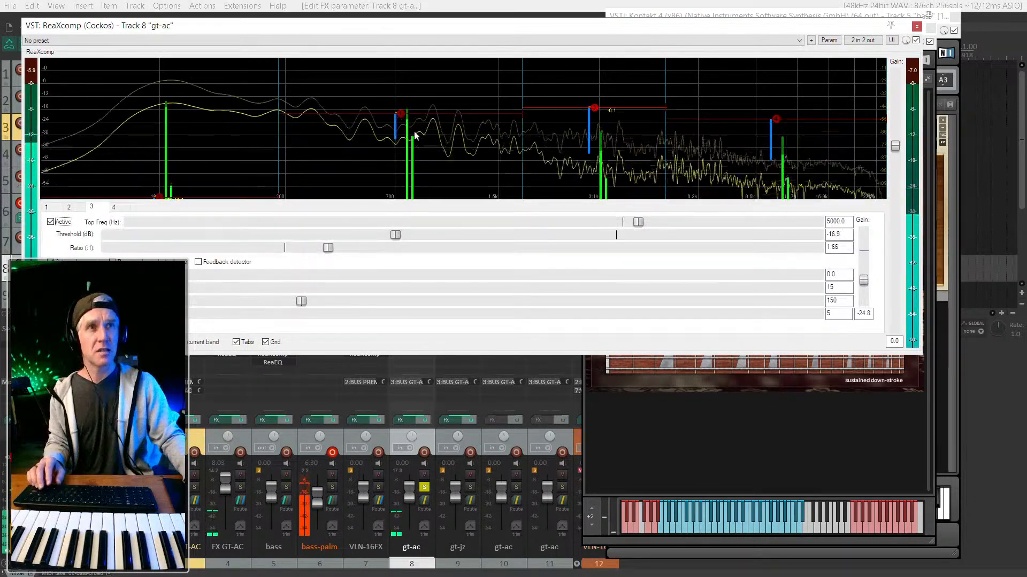
Set band 4 threshold -14.6 dB, band 1 threshold about -11.7 dB, band 3 ratio 1.66:1.
click(404, 117)
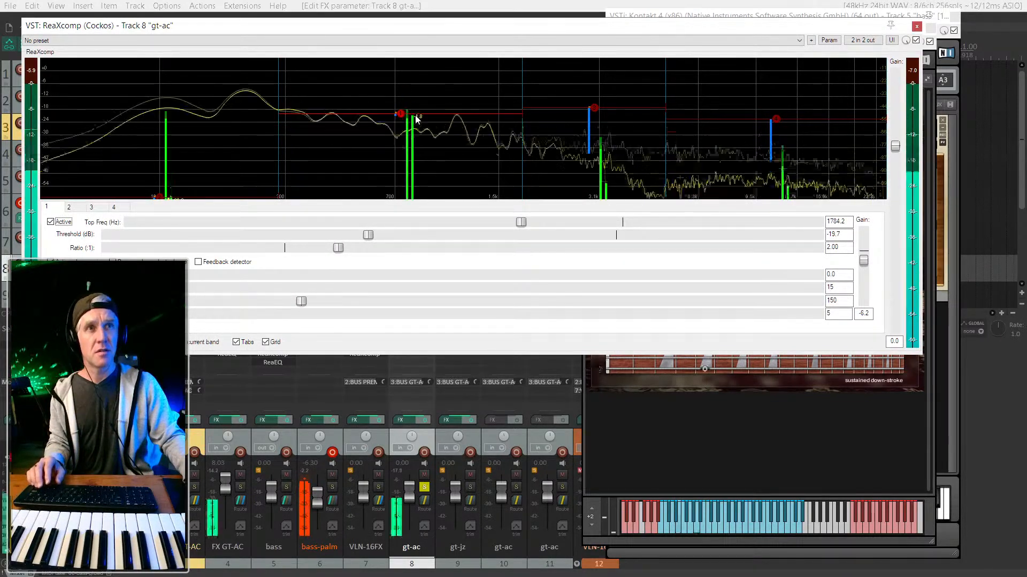
click(595, 109)
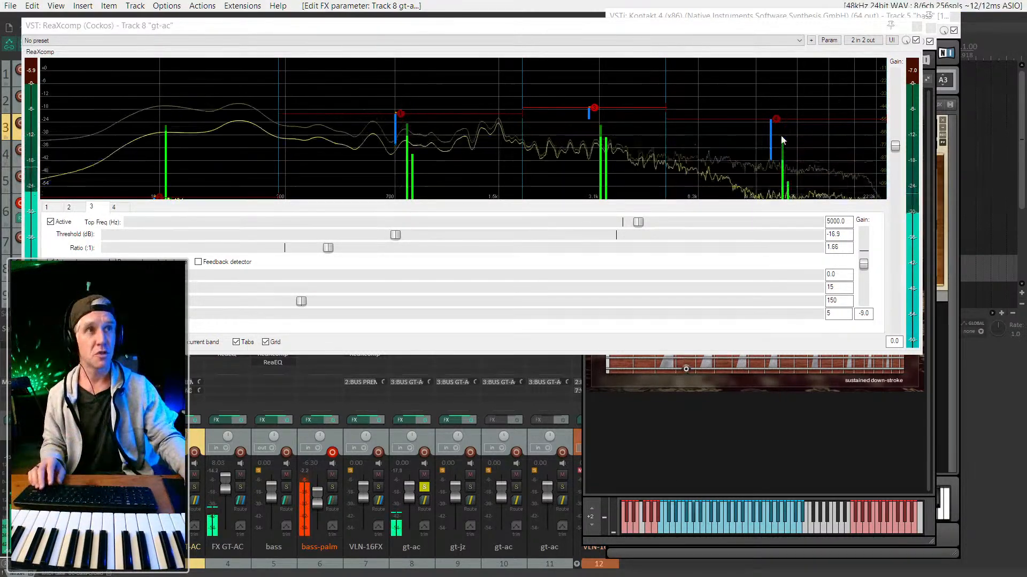
drag(773, 130, 773, 81)
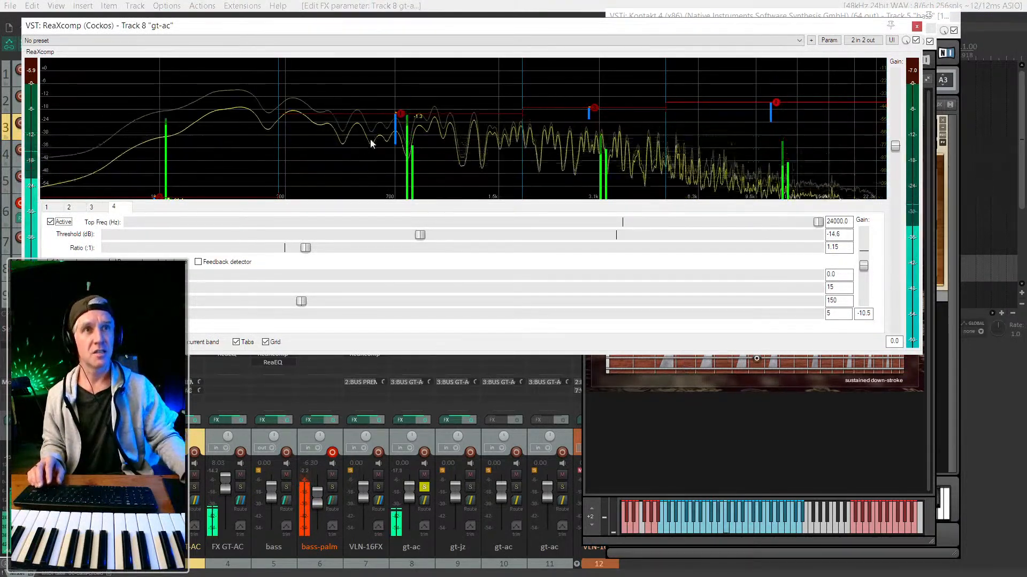
drag(392, 119, 400, 97)
mouse_move(591, 109)
mouse_down()
mouse_move(594, 130)
mouse_move(593, 104)
mouse_up()
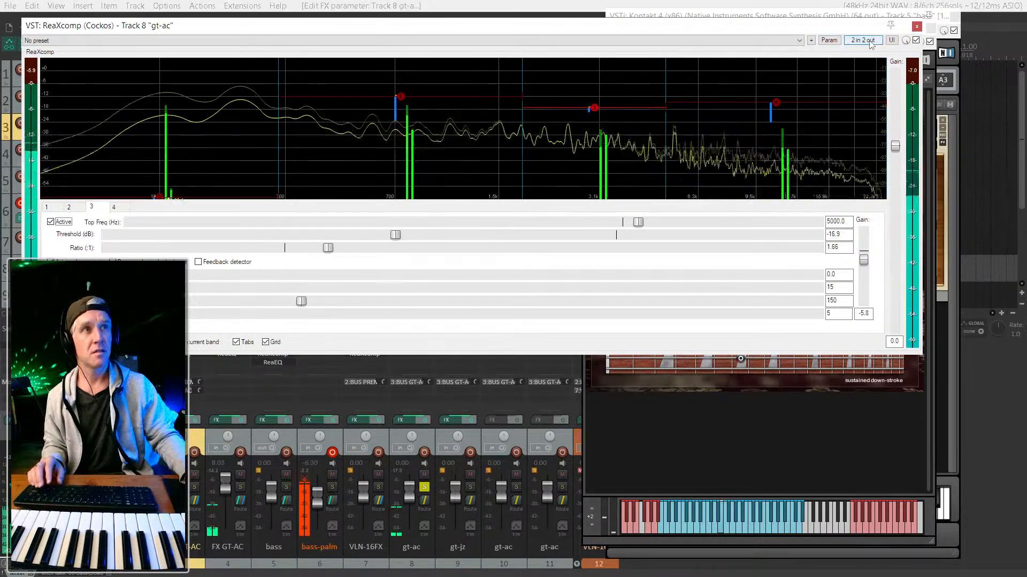
Close ReaXcomp and copy Protoverb from FX GT-AC onto the gt-ac track's FX chain.
click(917, 26)
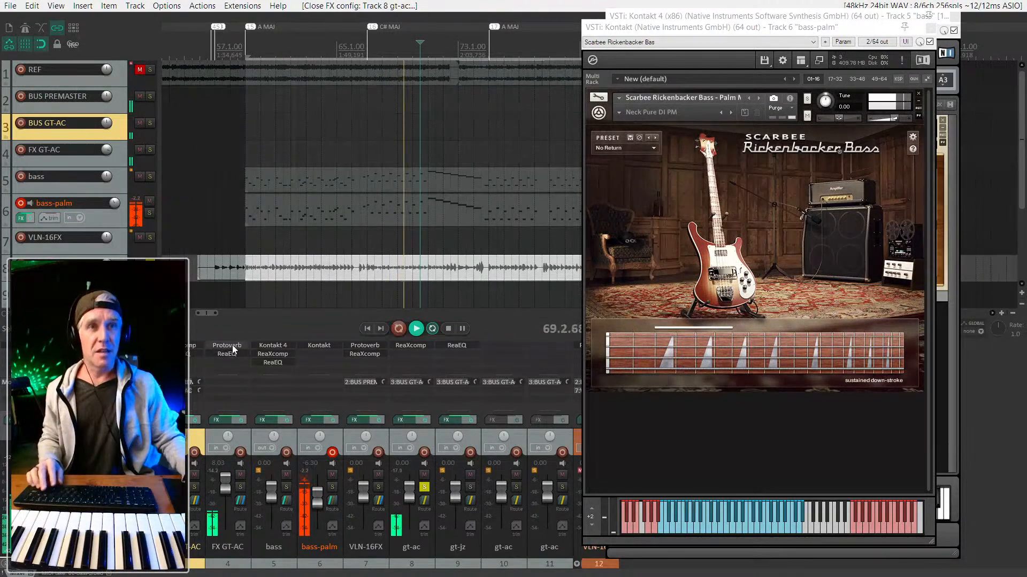
drag(235, 346, 412, 352)
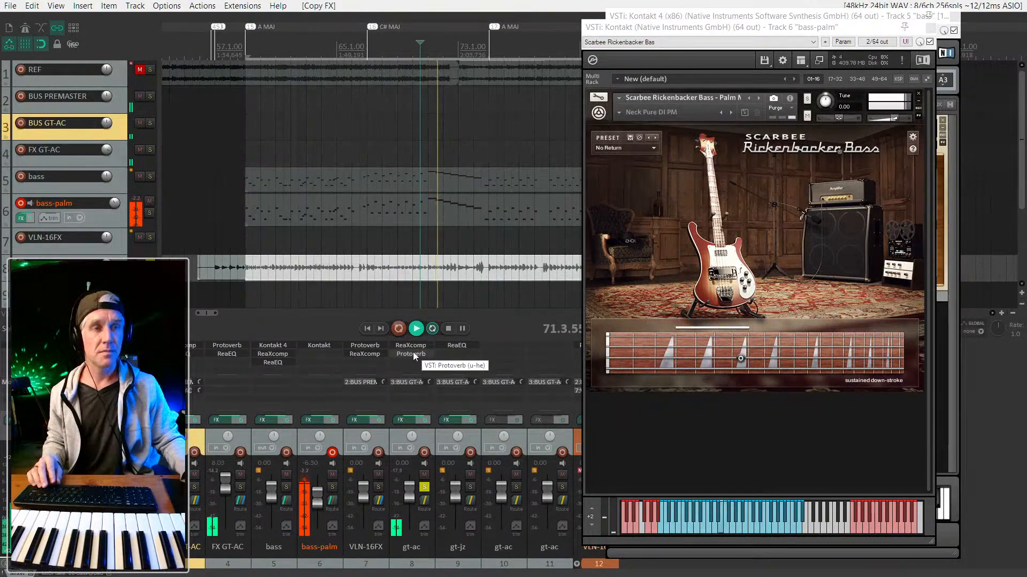
Mute FX GT-AC, load the Klaus TrofobiK preset on gt-ac's Protoverb, then switch it off.
click(413, 351)
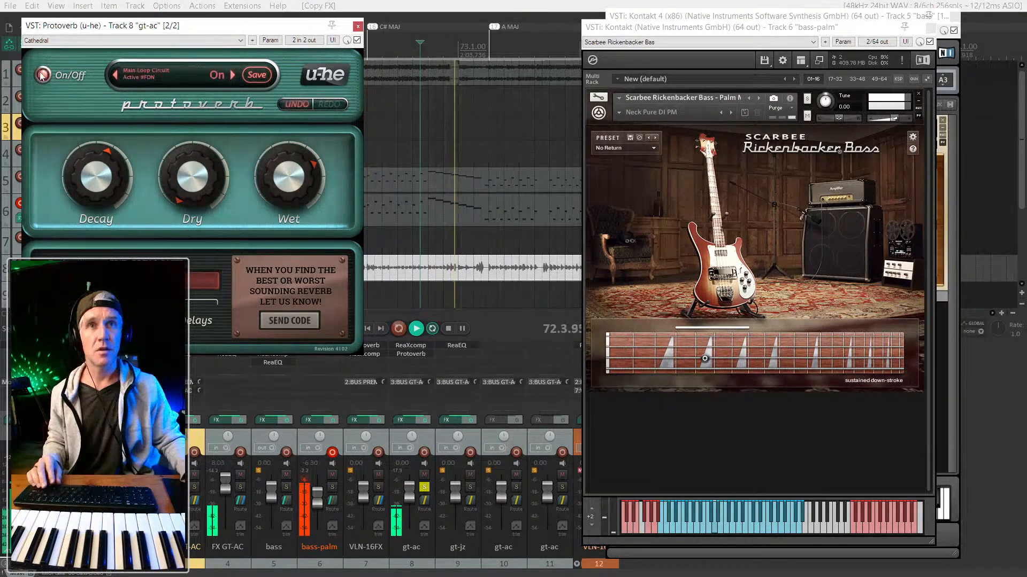
click(240, 475)
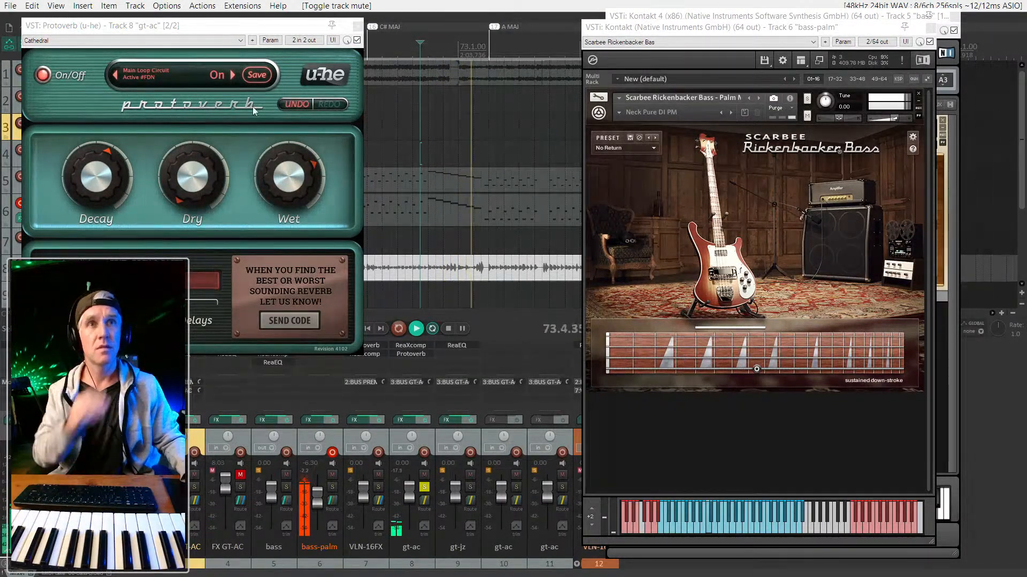
click(232, 75)
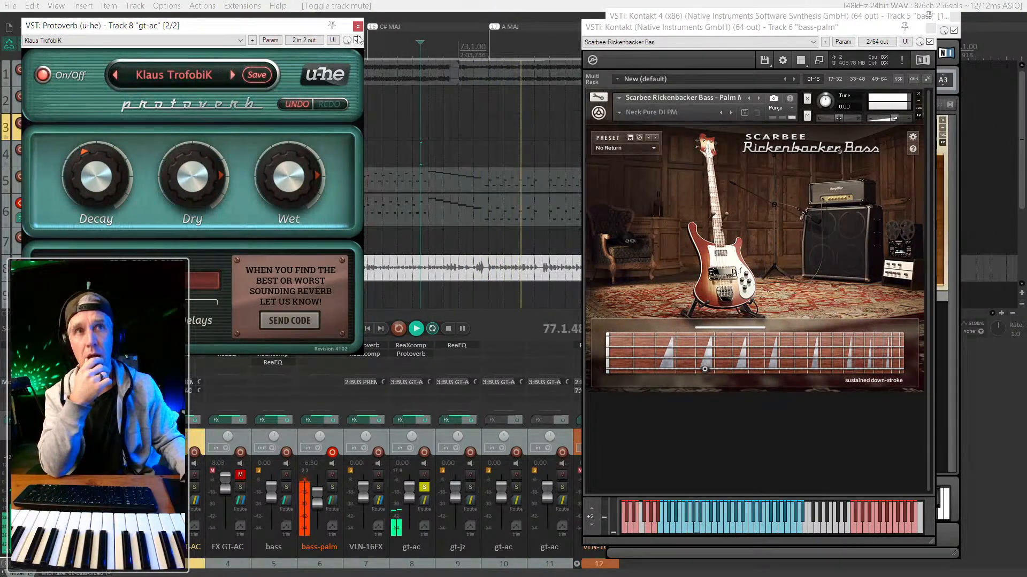
drag(179, 30, 188, 32)
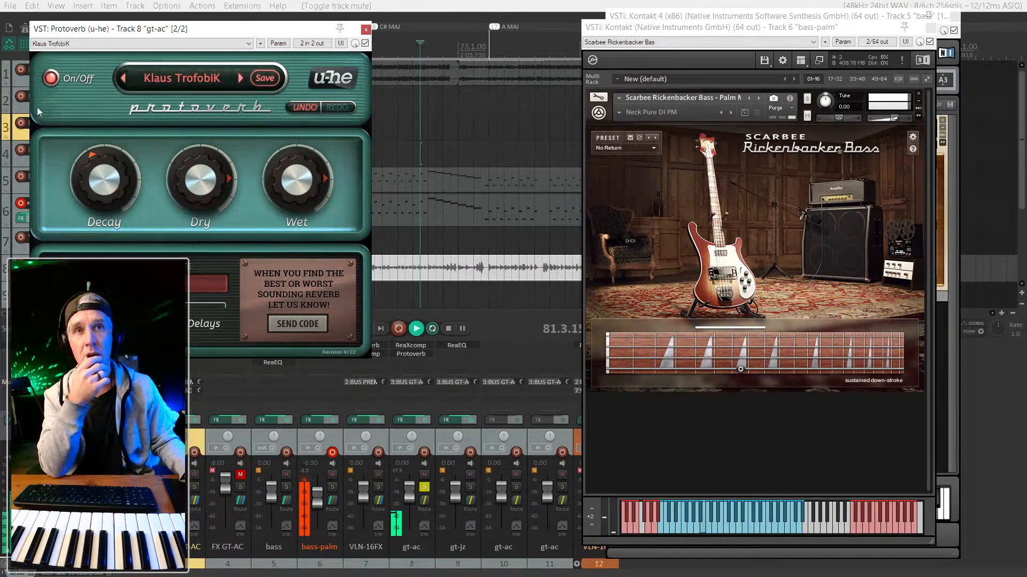
click(51, 79)
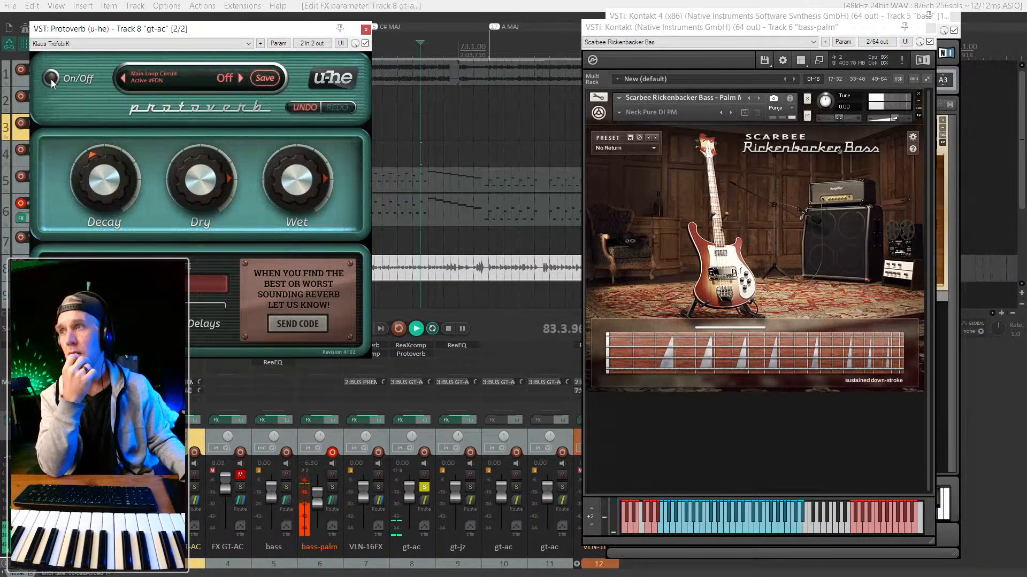